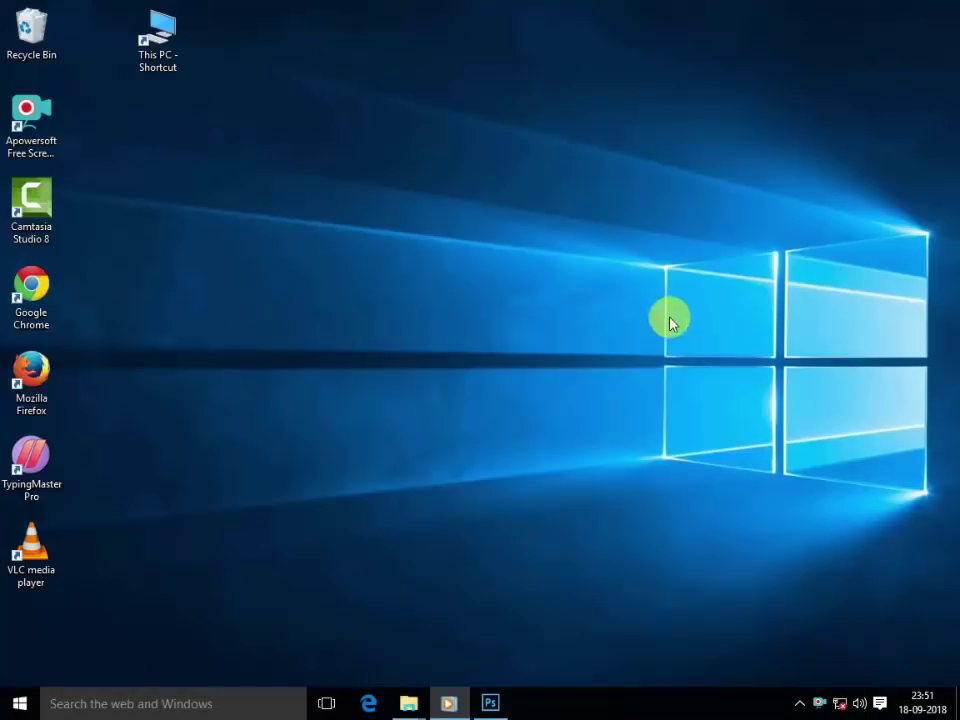
Refresh the desktop and restore the Photoshop window showing DSC_9531.JPG.
right_click(669, 320)
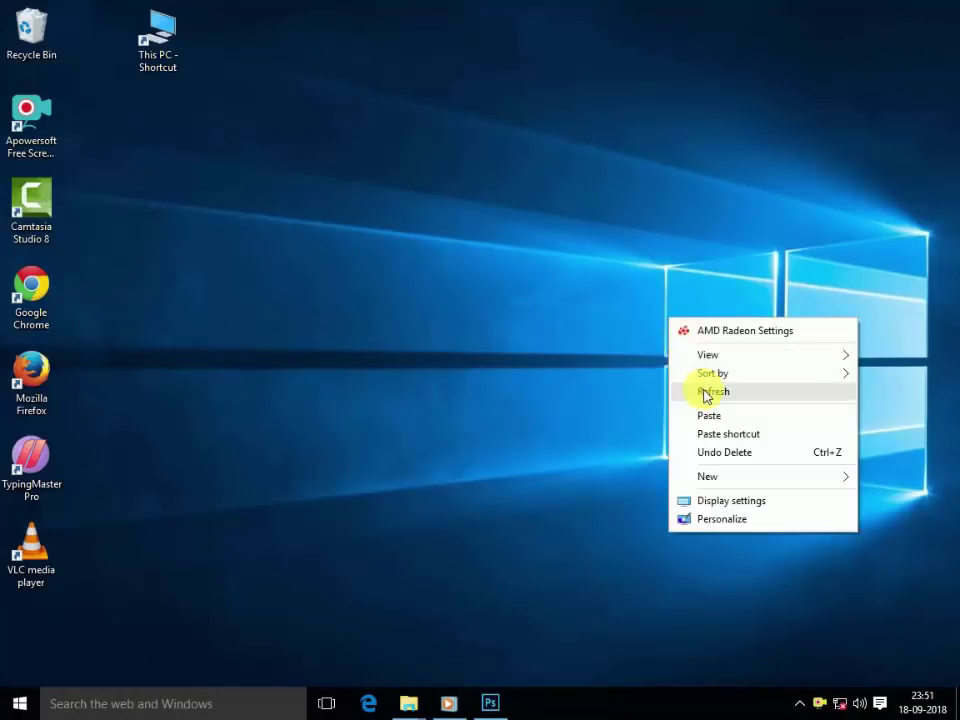
left_click(707, 388)
left_click(490, 700)
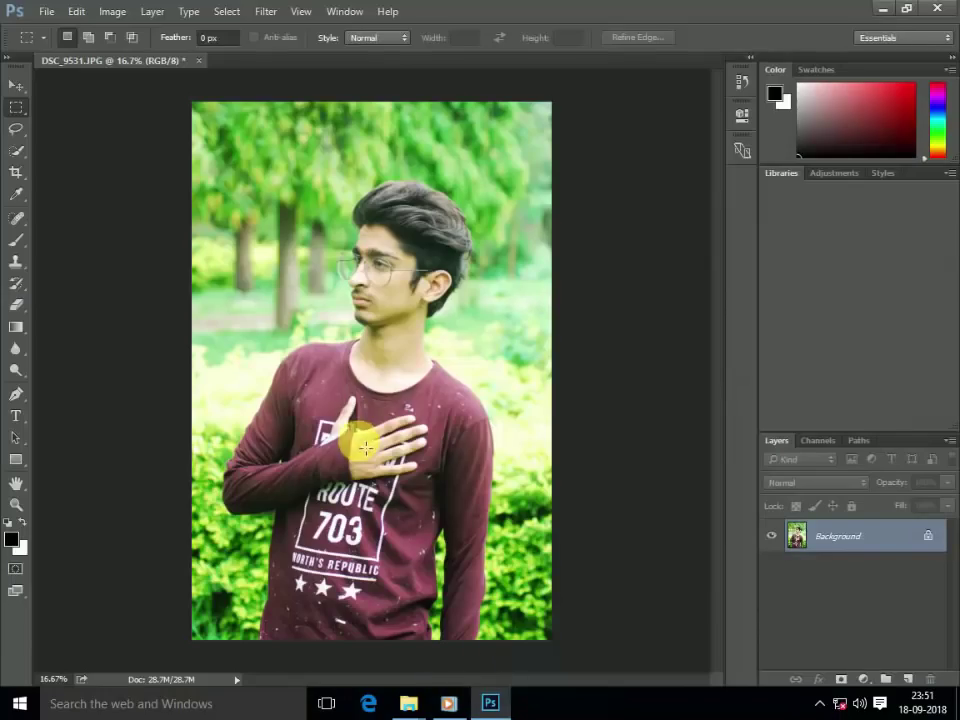
Darken the midtones with Curves, lowering the midpoint to output 114.
scroll(446, 236, "up", 2)
scroll(403, 414, "up", 3)
scroll(403, 414, "down", 2)
scroll(375, 392, "down", 5)
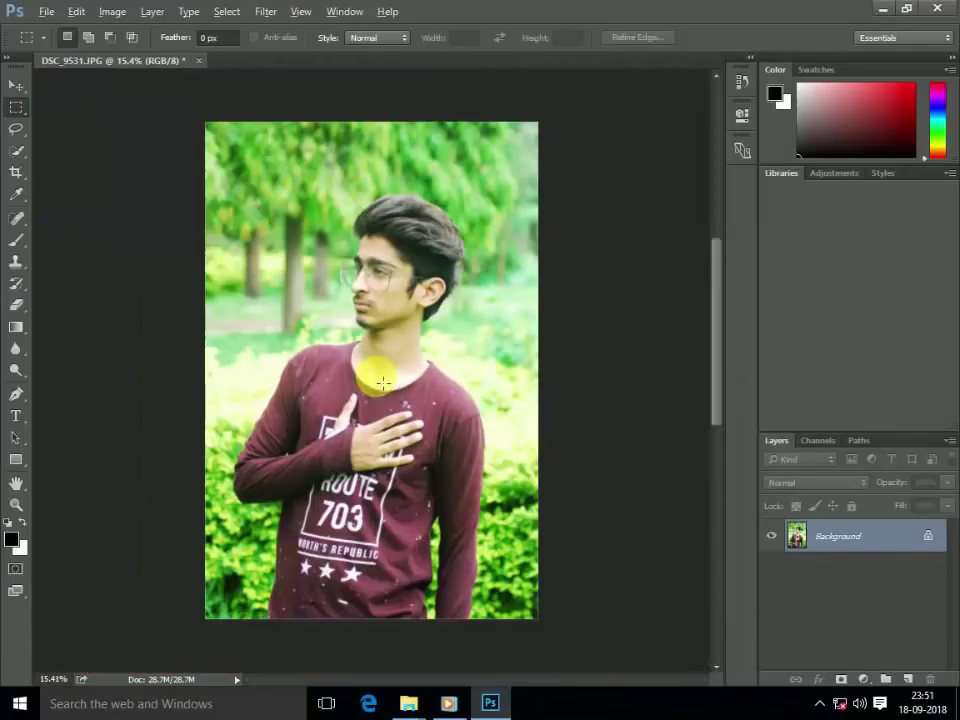
key("ctrl+m")
left_click_drag(415, 121, 747, 50)
mouse_move(729, 229)
left_mouse_down()
mouse_move(737, 242)
mouse_move(729, 237)
left_mouse_up()
key("Return")
Apply a Camera Raw Filter with Highlights lowered to -59.
left_click(265, 11)
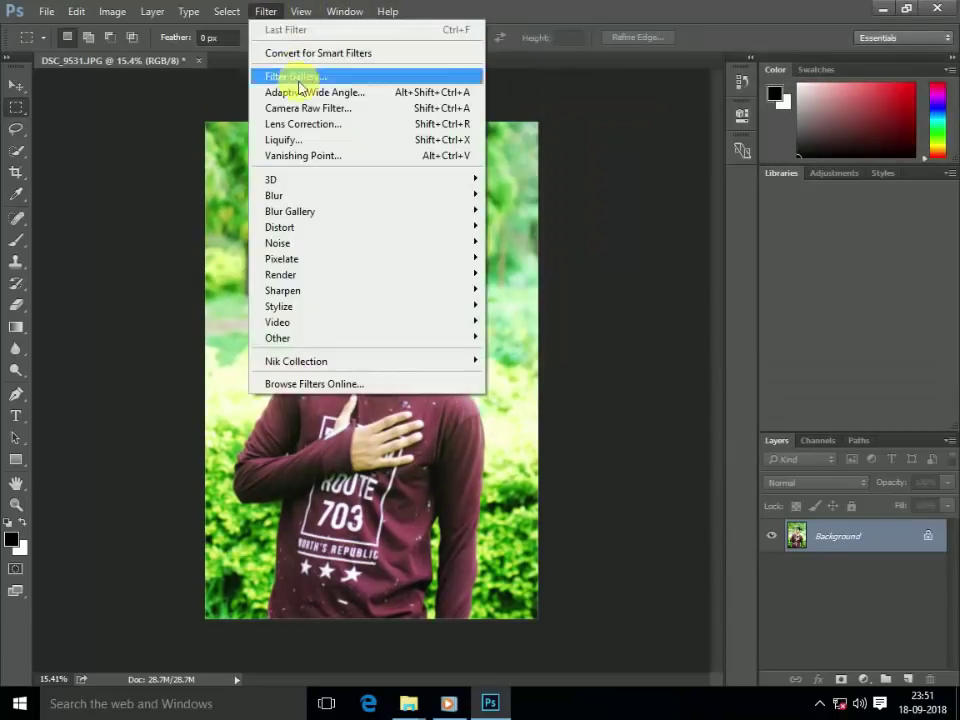
left_click(305, 108)
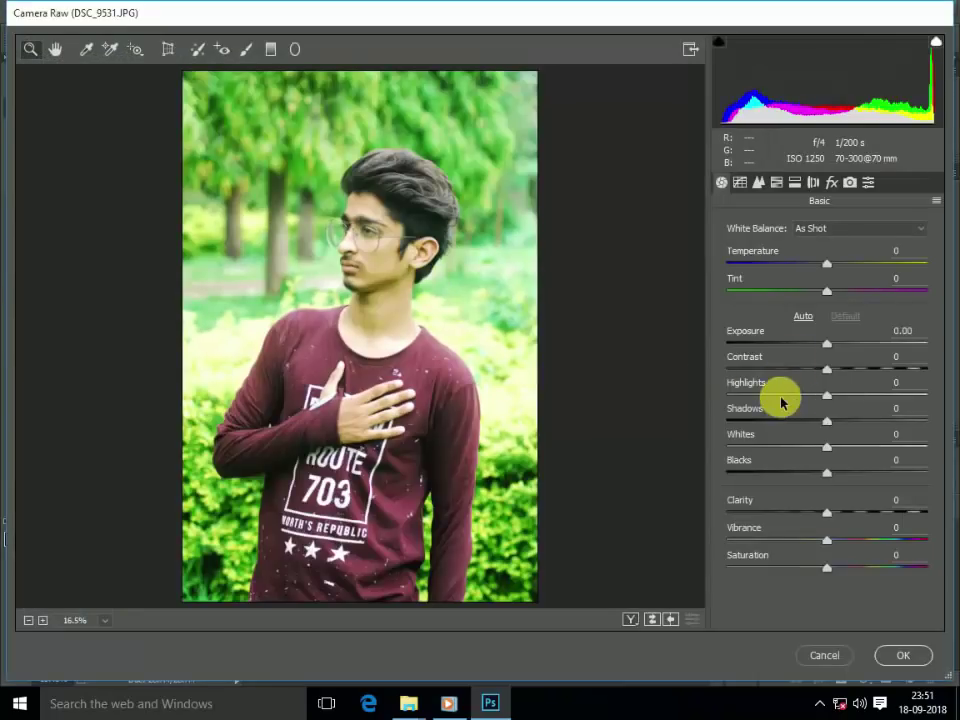
left_click_drag(781, 401, 767, 395)
left_click(828, 473)
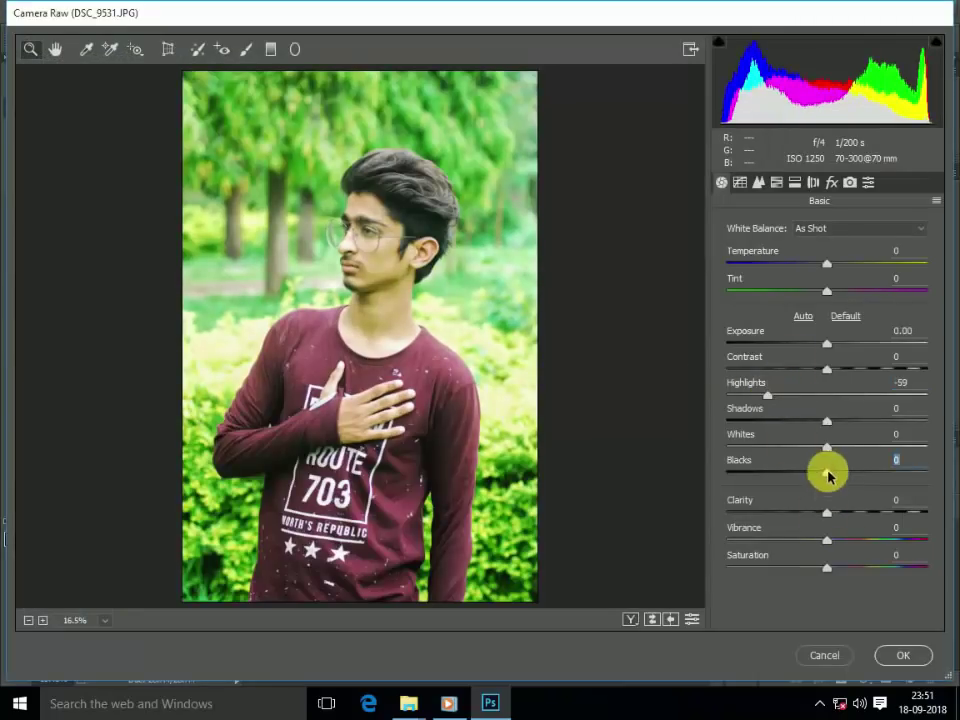
type("-15")
left_click(904, 652)
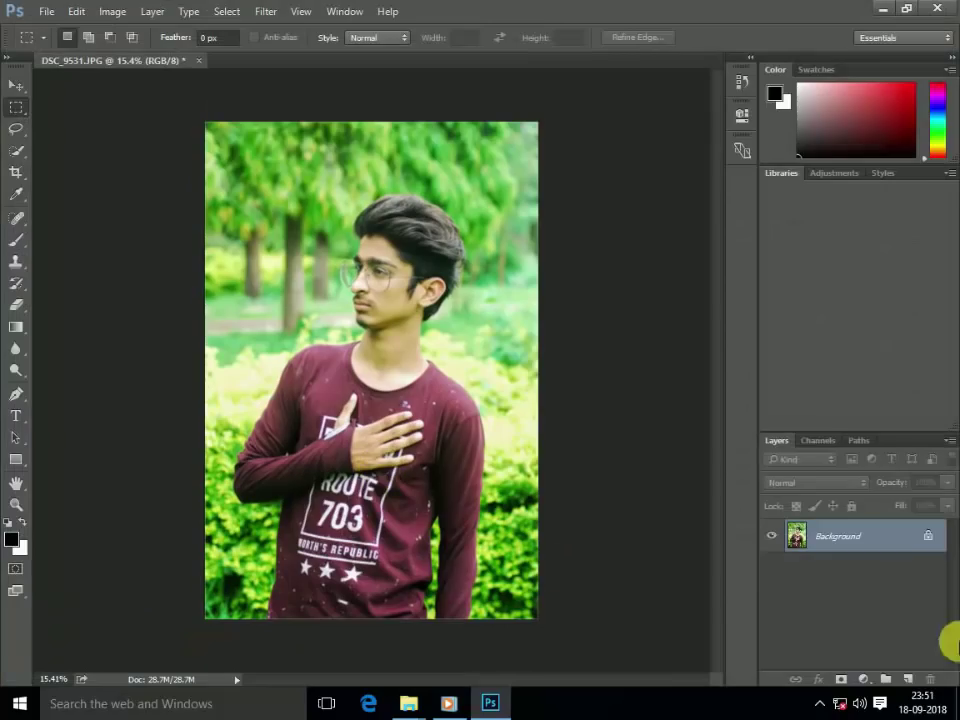
Close the Libraries panel group and duplicate the Background layer.
right_click(906, 178)
left_click(904, 207)
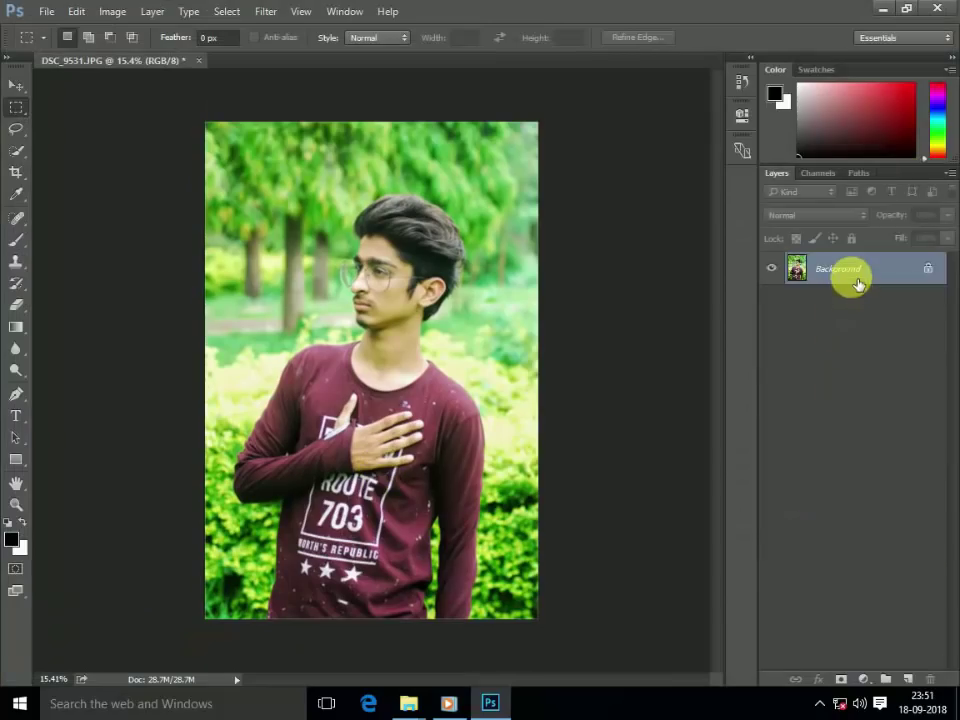
right_click(857, 283)
left_click(853, 313)
key("Return")
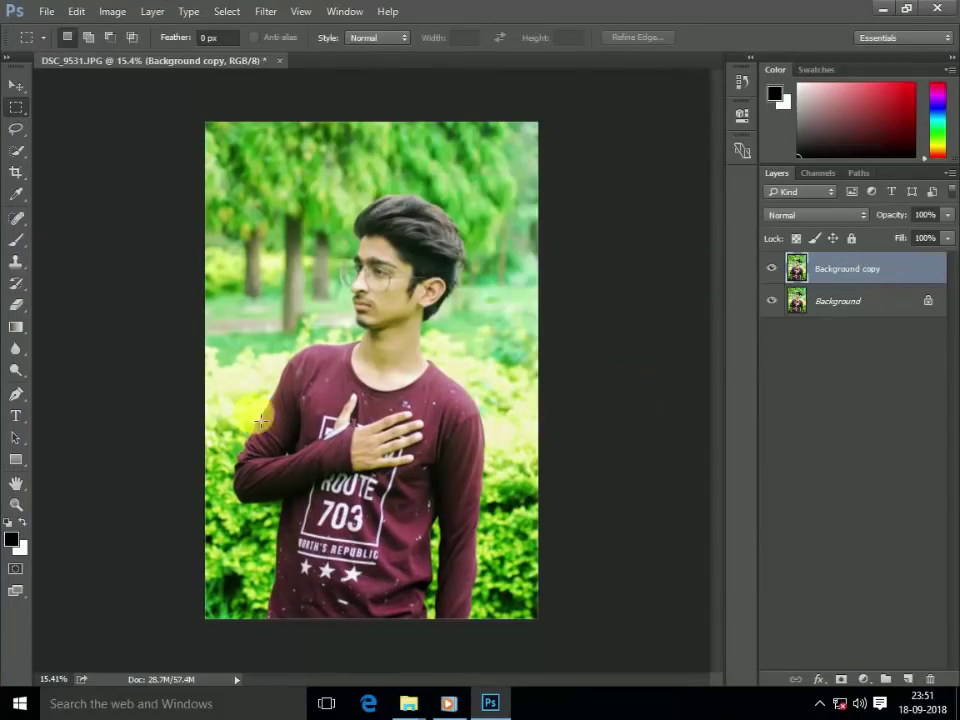
Begin a Pen tool outline of the young man from the shirt bottom up along the face.
scroll(386, 396, "up", 2)
scroll(358, 163, "up", 3)
scroll(261, 424, "down", 5)
left_click_drag(261, 424, 322, 447)
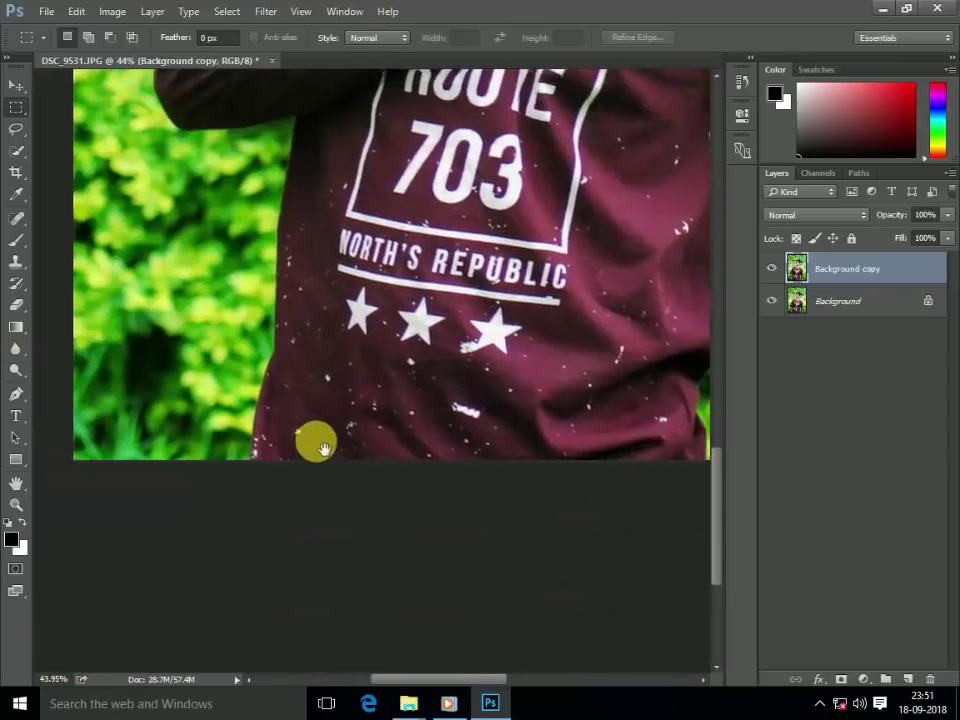
scroll(322, 447, "up", 2)
scroll(289, 347, "down", 1)
left_click(15, 394)
scroll(205, 381, "up", 2)
scroll(230, 395, "up", 1)
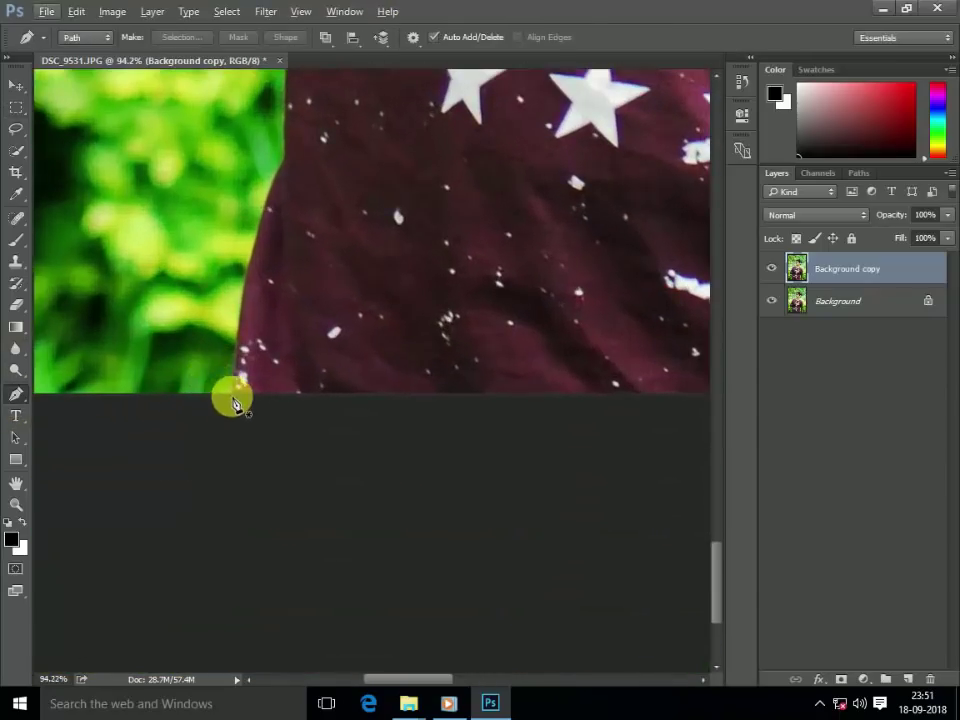
left_click(229, 399)
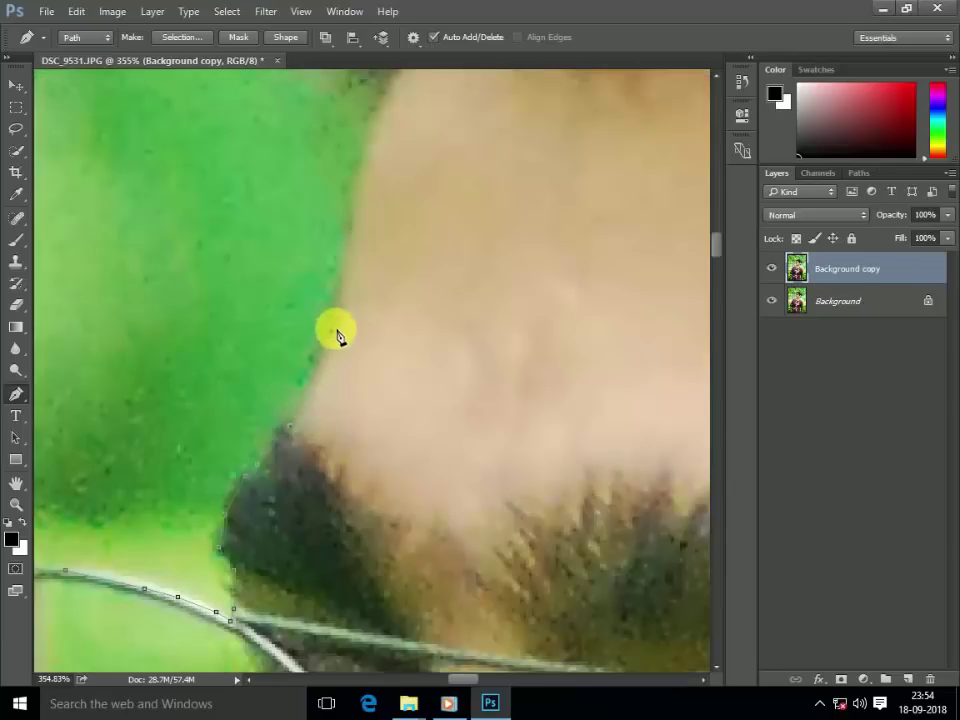
left_click(343, 263)
left_click_drag(343, 261, 259, 394)
left_click(275, 345)
left_click(282, 292)
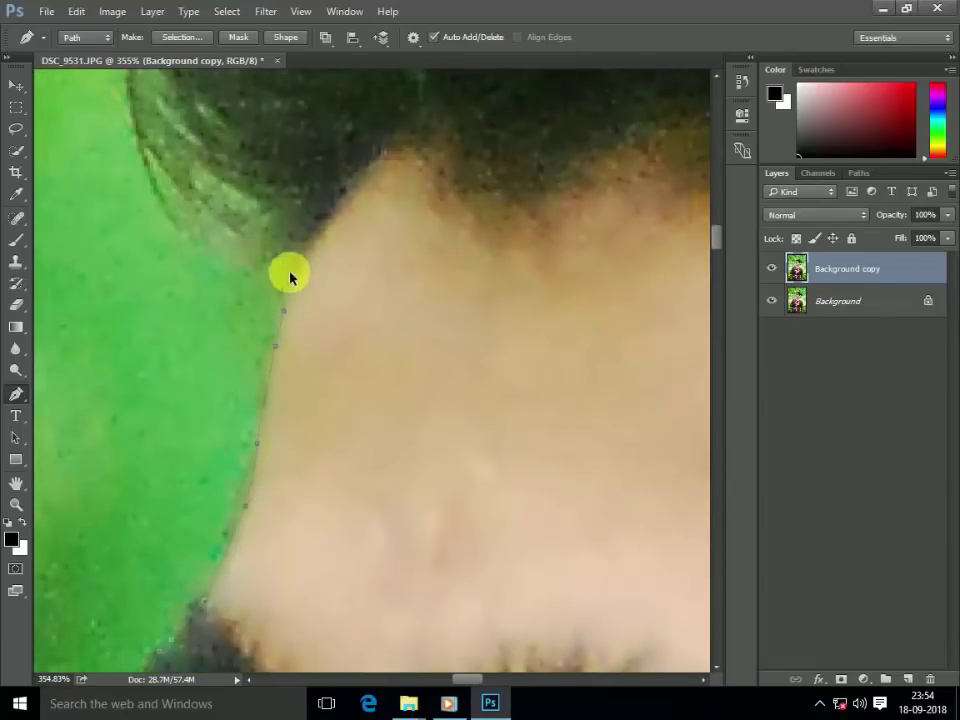
Finish the outline along the shirt's lower edge, close it, and load it as a selection.
scroll(285, 398, "down", 5)
scroll(272, 405, "up", 1)
scroll(283, 362, "up", 2)
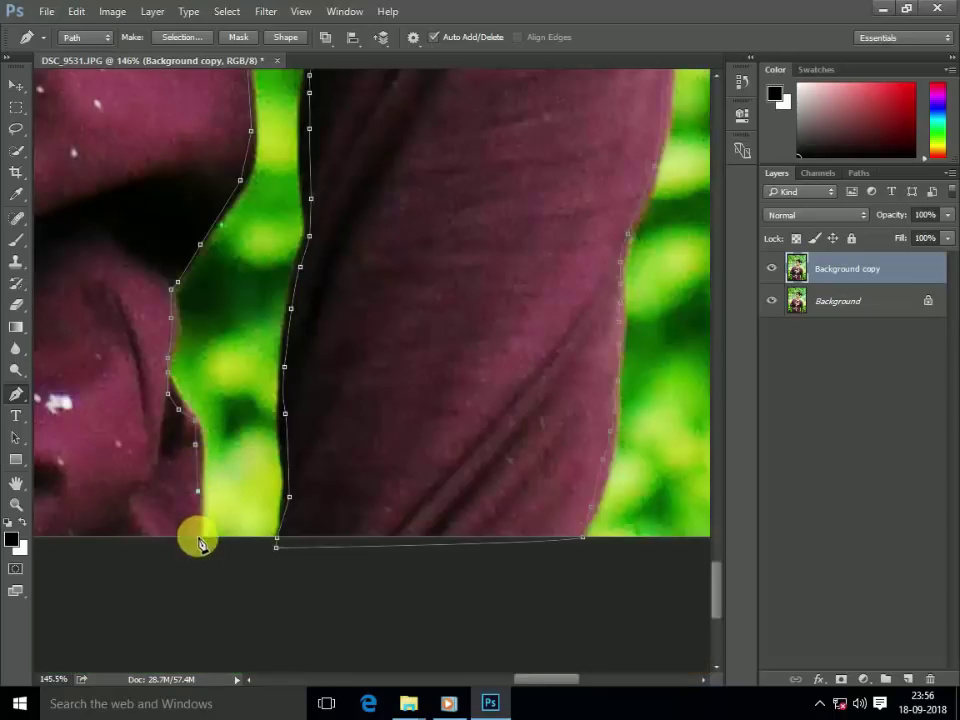
mouse_move(197, 540)
left_mouse_down()
mouse_move(405, 471)
mouse_move(375, 565)
mouse_move(473, 555)
left_mouse_up()
scroll(465, 519, "down", 1)
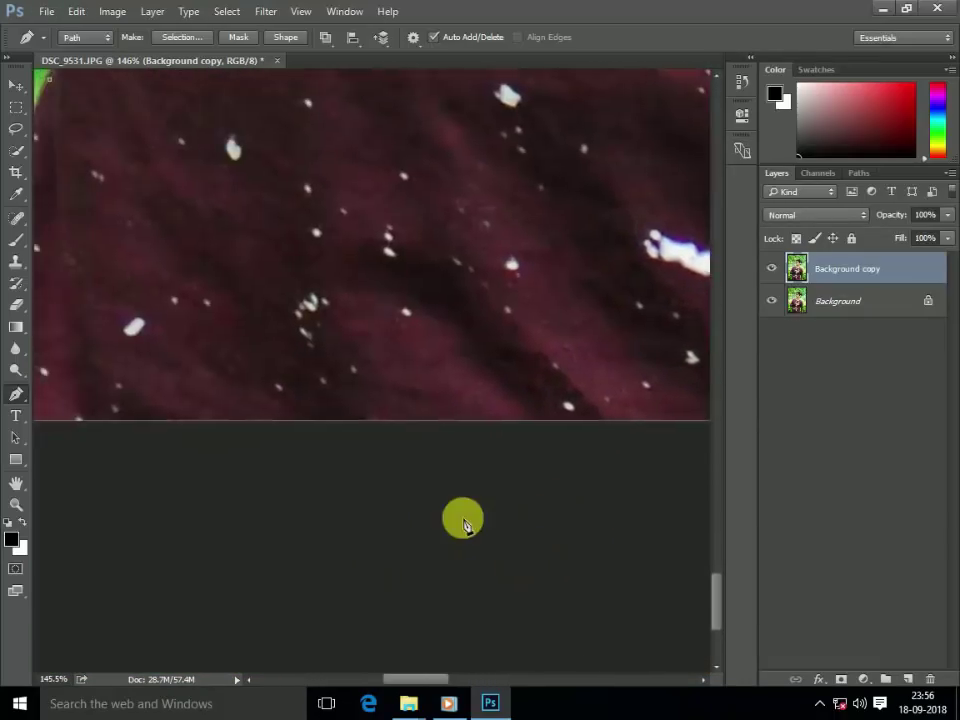
scroll(381, 556, "down", 1)
left_click(382, 550)
left_click(251, 551)
left_click(157, 462)
key("ctrl+Return")
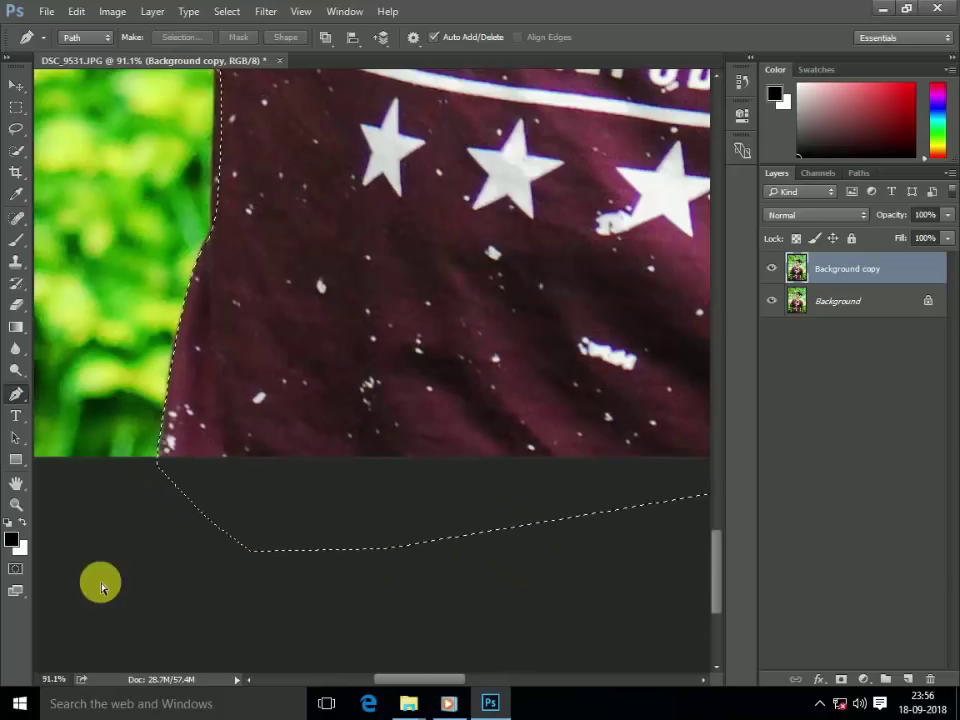
scroll(101, 588, "down", 1)
scroll(101, 588, "down", 4)
Copy the selected young man onto a new Layer 1 with Layer via Copy.
left_click(15, 107)
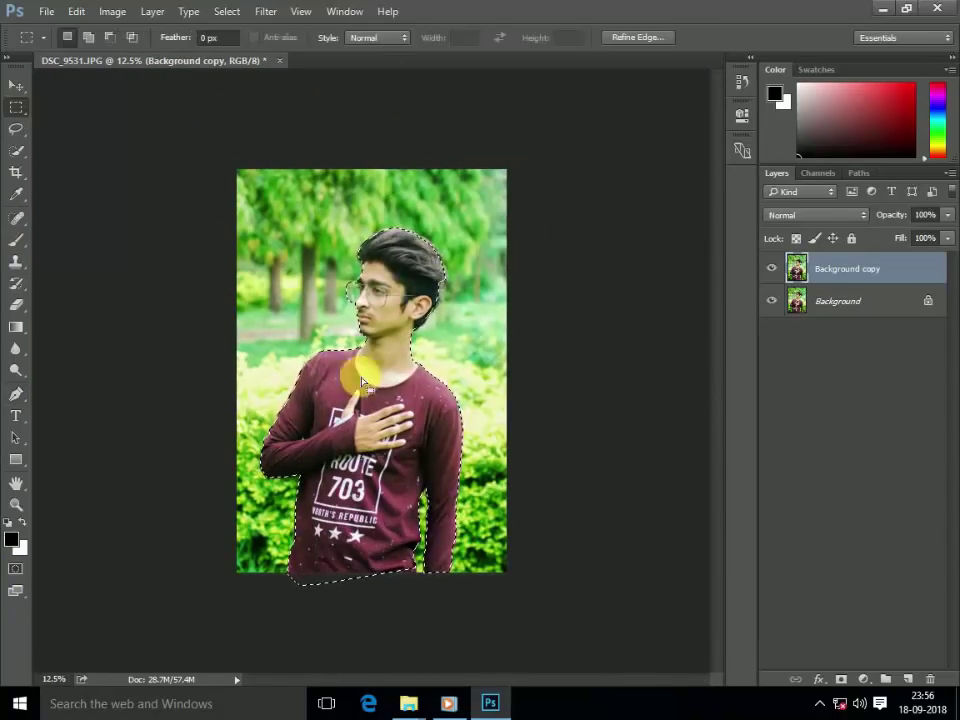
right_click(378, 383)
left_click(446, 226)
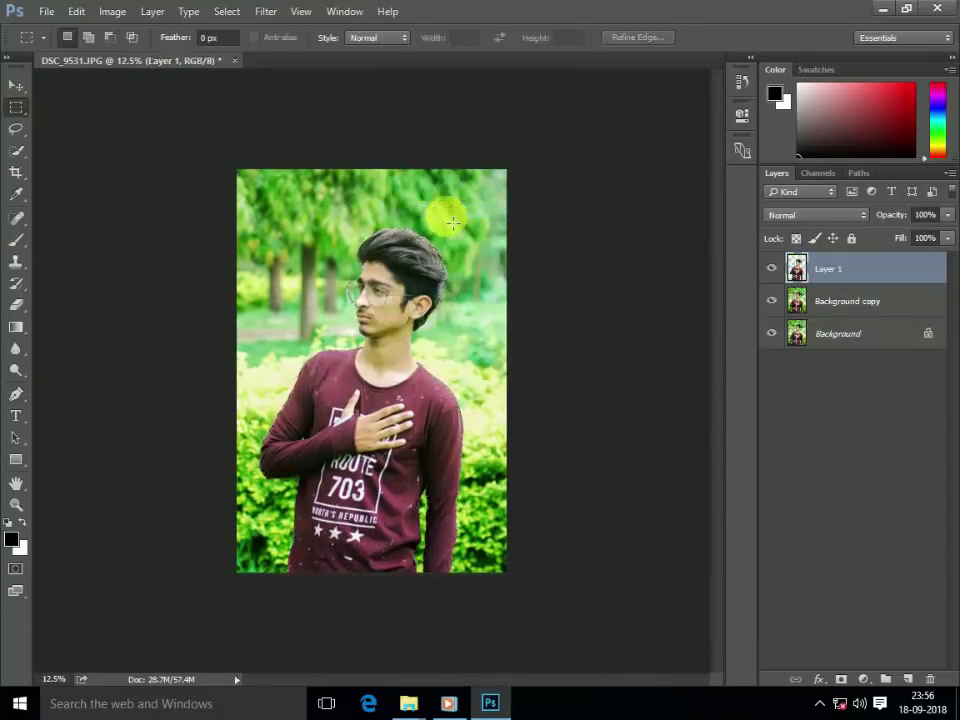
Zoom into the left lens and begin tracing its lower edge with the Pen tool.
scroll(330, 285, "up", 5)
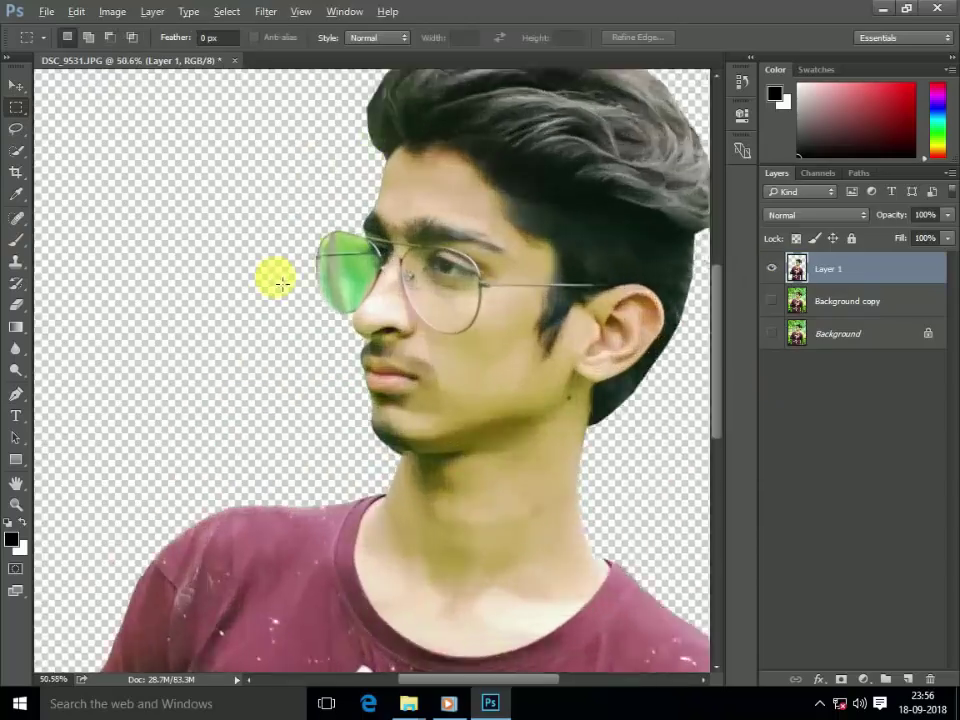
scroll(366, 262, "up", 3)
scroll(366, 262, "up", 2)
scroll(388, 284, "up", 2)
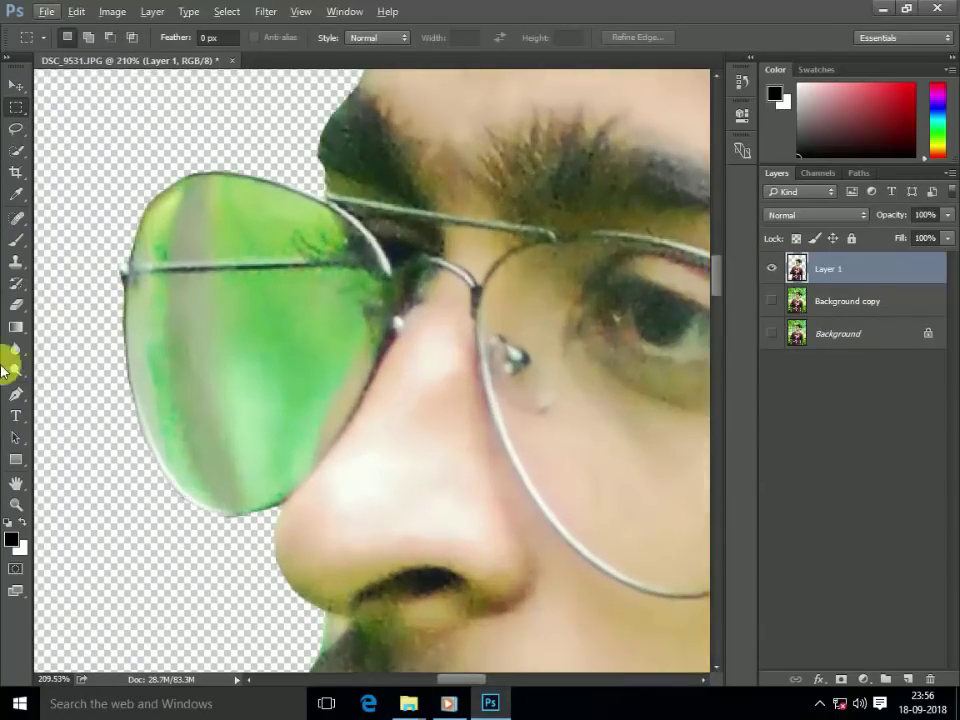
left_click(15, 394)
scroll(162, 303, "up", 1)
left_click(119, 262)
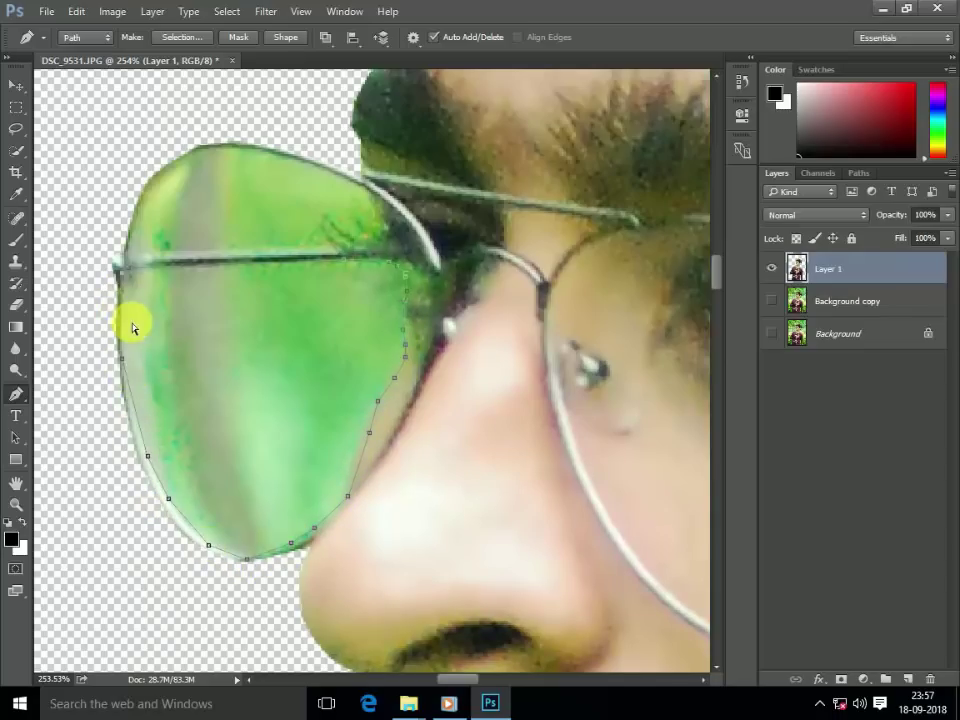
Turn the lens path into a selection, delete the lens fill, and deselect.
key("ctrl+Return")
key("Delete")
left_click(16, 106)
key("ctrl+d")
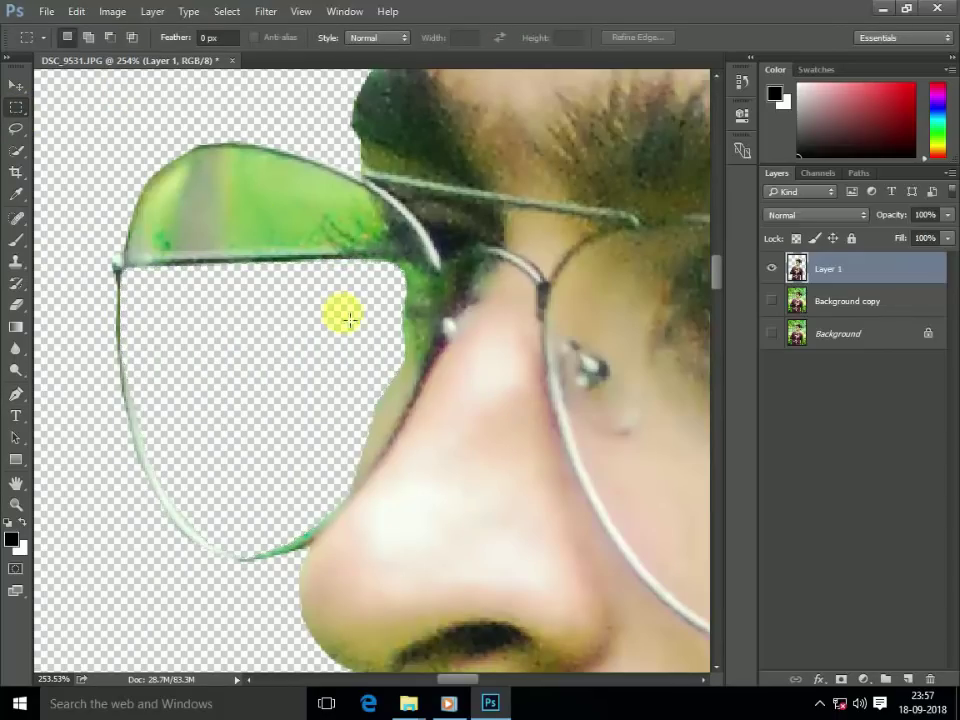
Erase the leftover tint across the upper part of the left lens.
scroll(230, 265, "up", 2)
key("e")
mouse_move(195, 205)
left_mouse_down()
mouse_move(244, 212)
mouse_move(216, 160)
mouse_move(205, 175)
left_mouse_up()
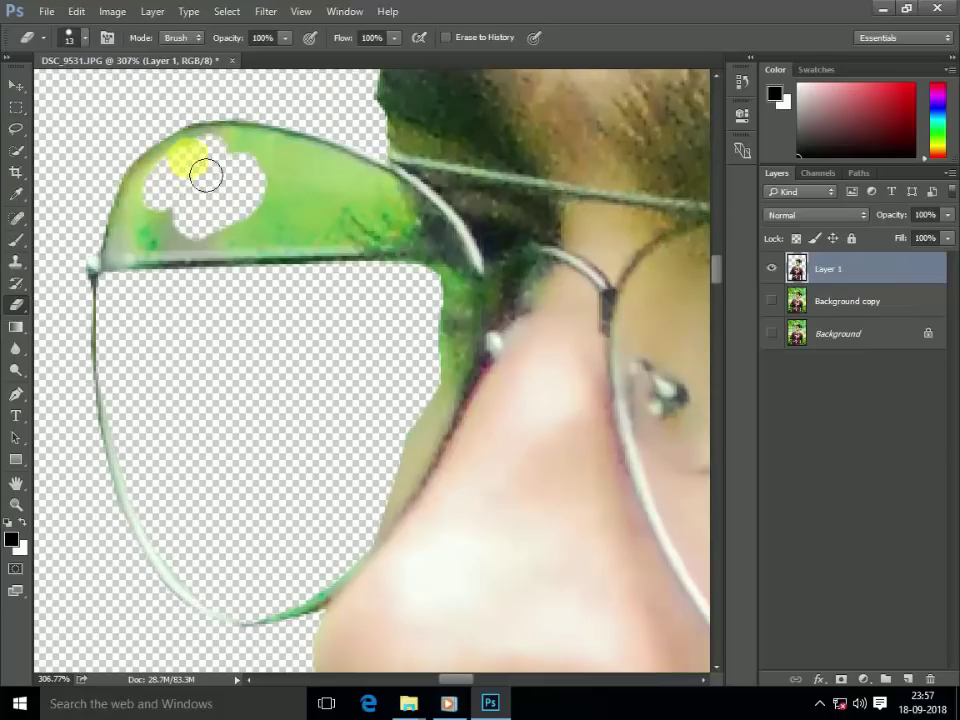
left_click_drag(265, 178, 372, 212)
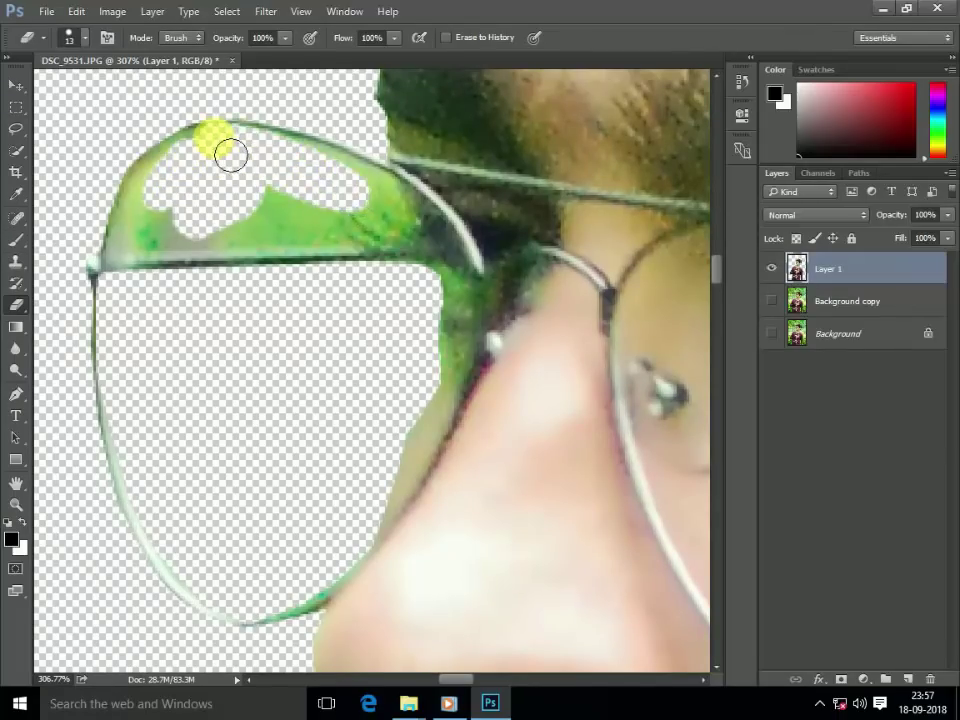
key("ctrl+z")
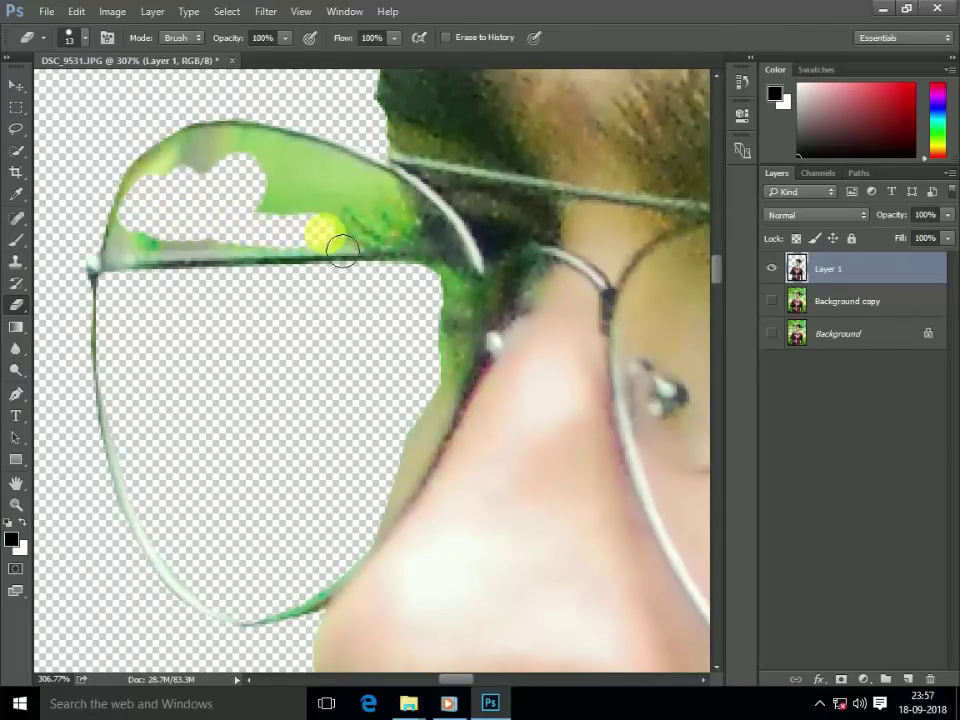
left_click_drag(341, 250, 287, 192)
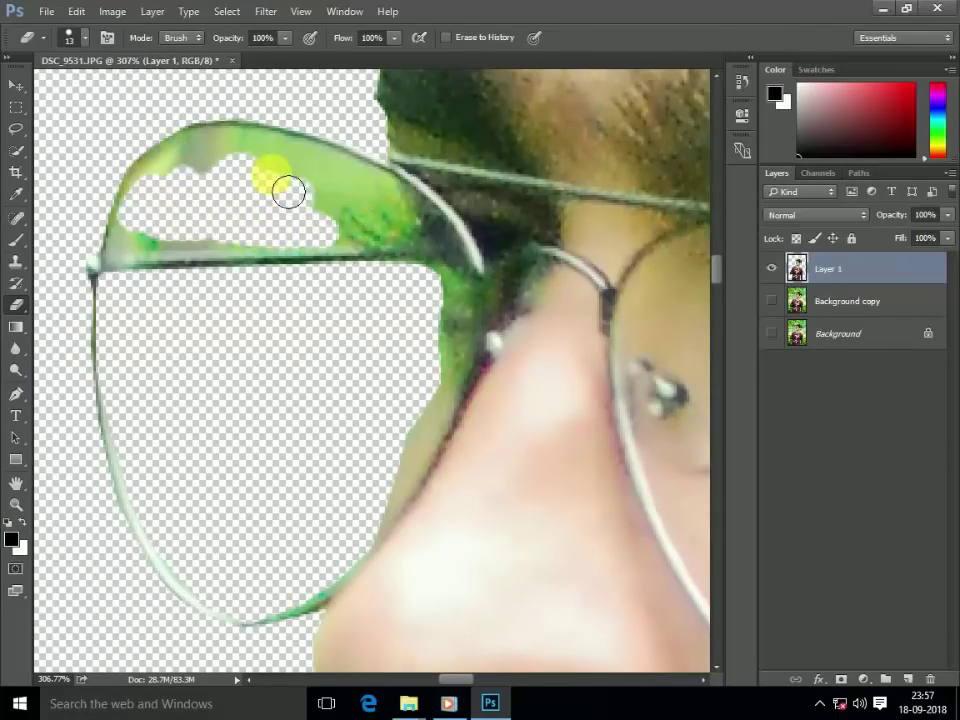
Quick-select the remaining upper lens area, then clear that selection.
left_click(16, 151)
mouse_move(81, 160)
left_mouse_down()
mouse_move(222, 226)
mouse_move(465, 236)
mouse_move(450, 193)
mouse_move(285, 95)
left_mouse_up()
left_click(16, 107)
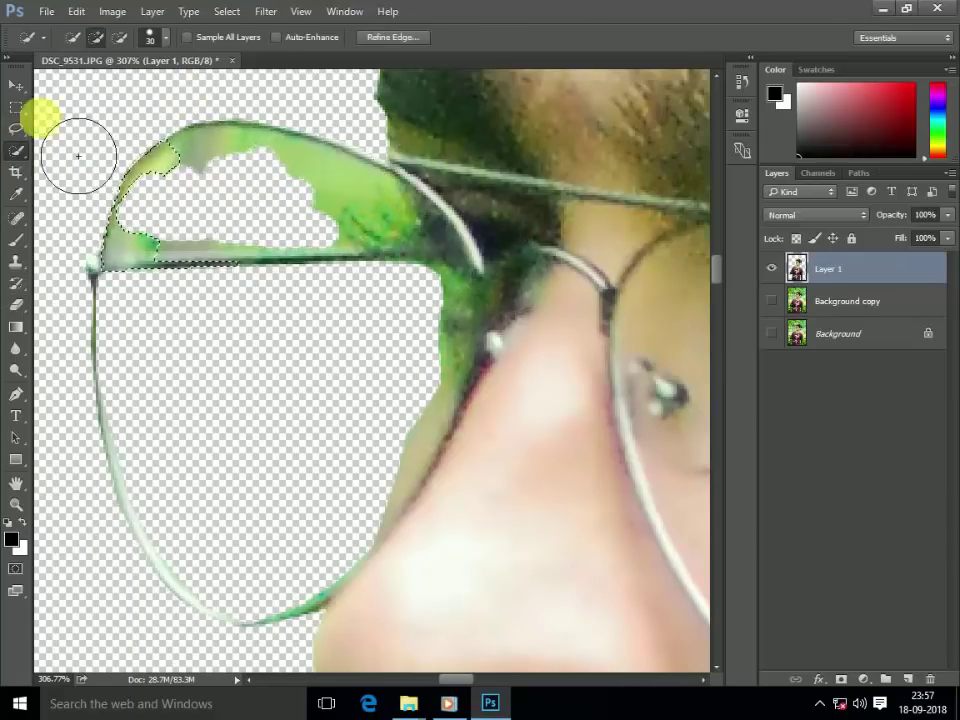
left_click(150, 341)
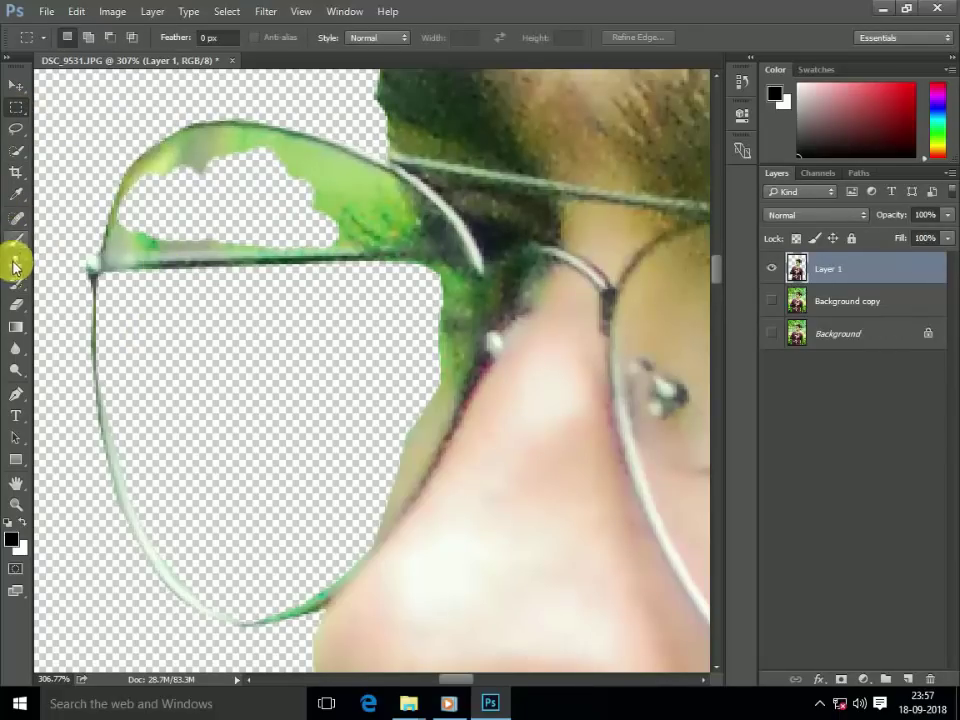
Trace the remaining lens area with the Pen tool and delete it.
left_click(16, 394)
left_click(94, 263)
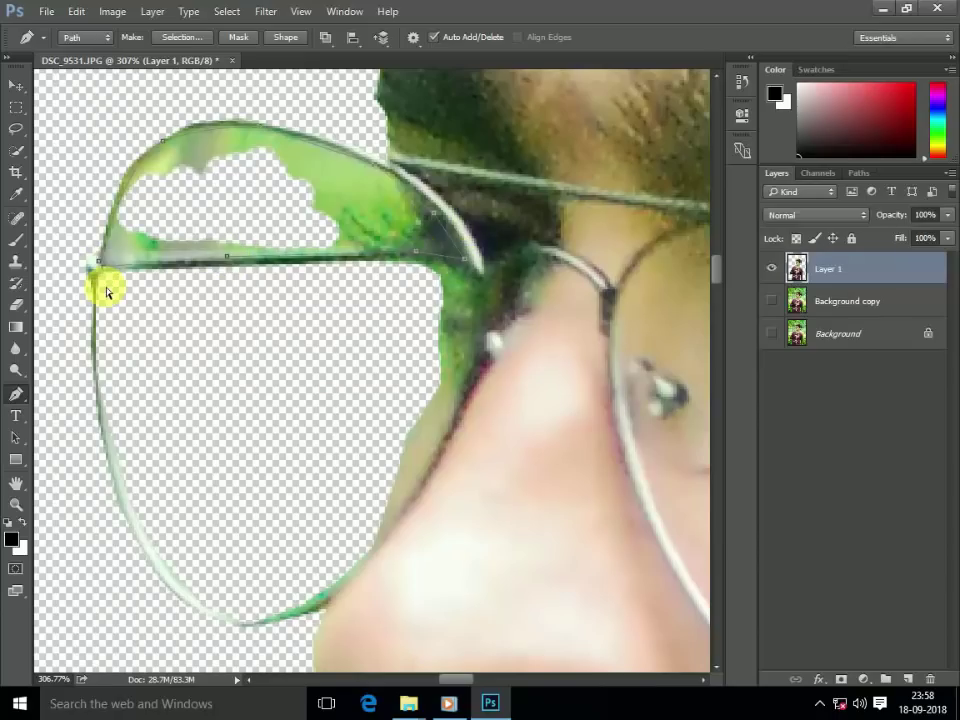
key("ctrl+Return")
key("Delete")
left_click(16, 107)
scroll(90, 140, "down", 2)
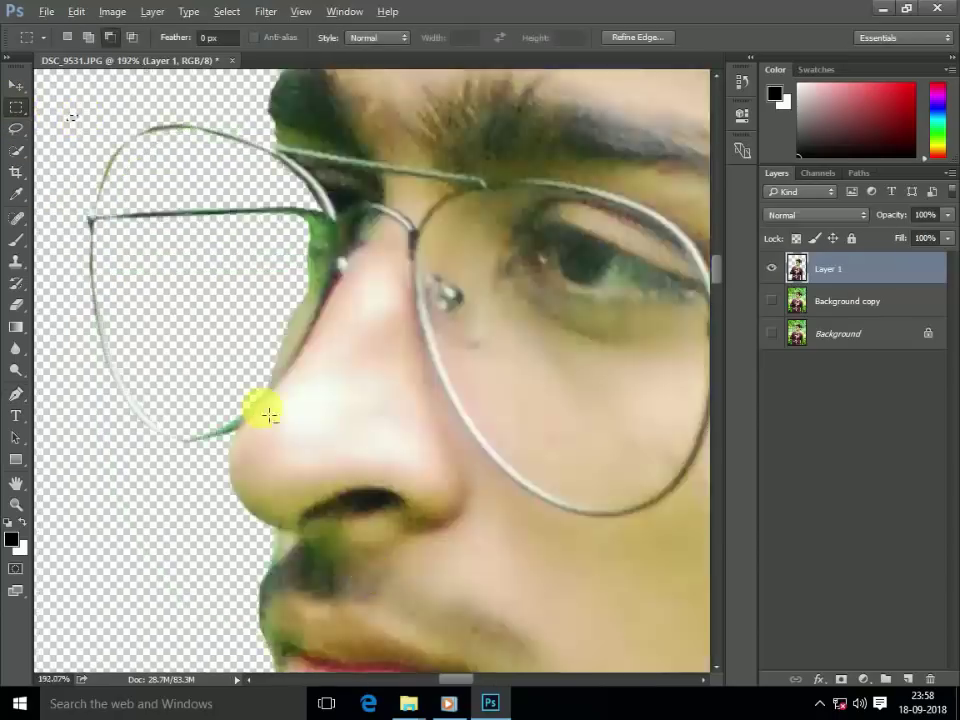
scroll(270, 413, "down", 3)
scroll(375, 553, "down", 2)
scroll(375, 553, "up", 2)
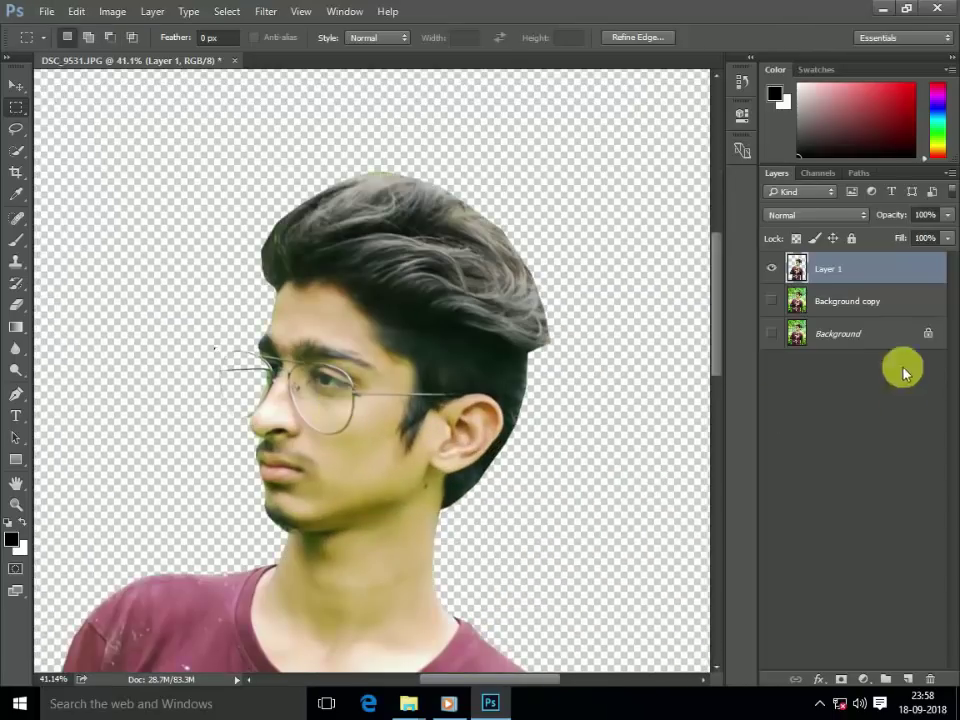
Make the Background copy layer visible to show the green background behind the man.
left_click(771, 301)
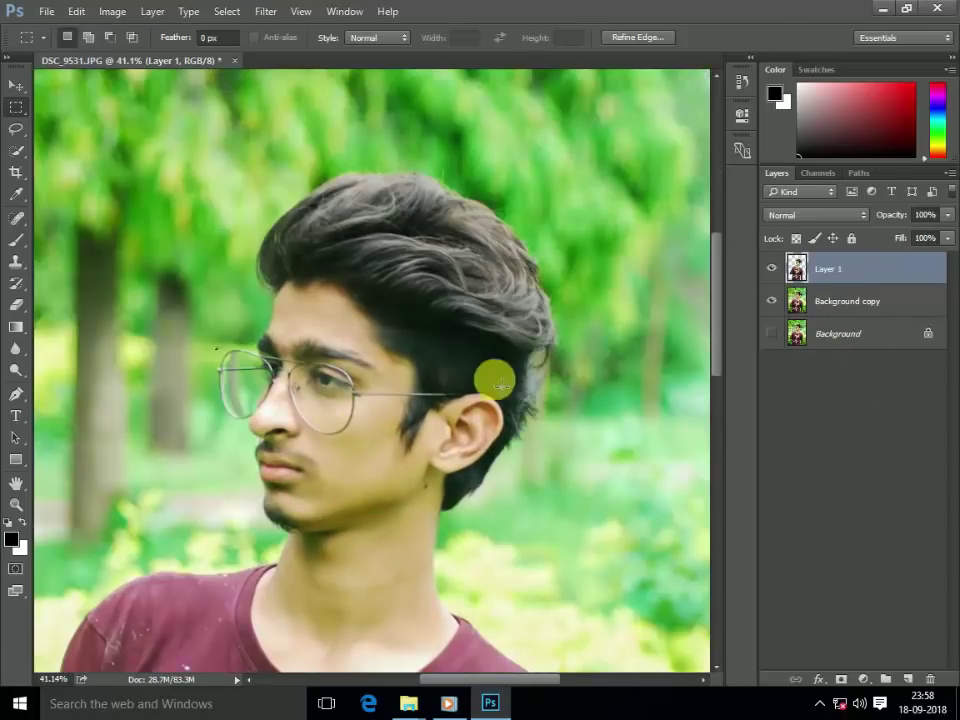
scroll(510, 340, "down", 2)
scroll(400, 270, "up", 3)
scroll(280, 300, "up", 2)
scroll(441, 370, "up", 1)
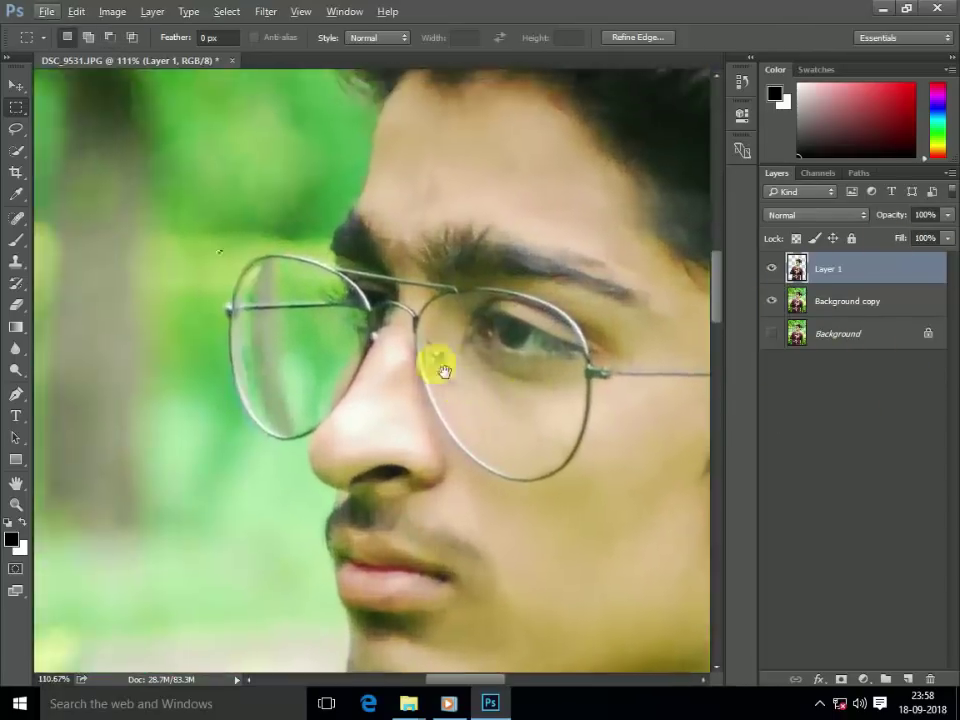
scroll(343, 338, "up", 2)
Trace the first lens rim with the Pen tool and load it as a selection.
left_click(17, 398)
scroll(317, 360, "right", 3)
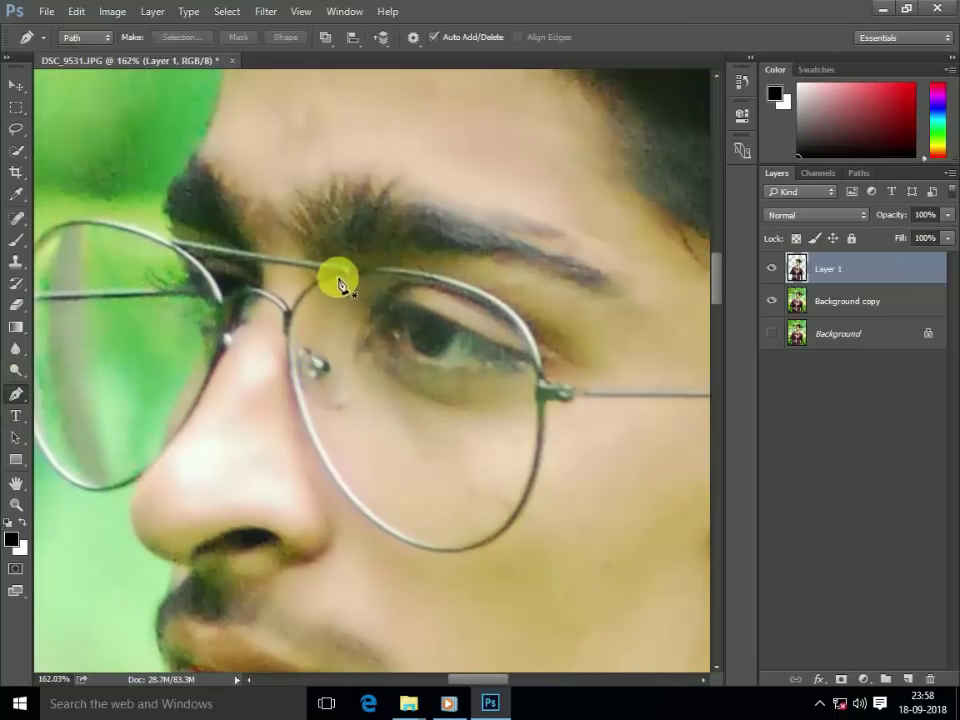
scroll(510, 328, "up", 1)
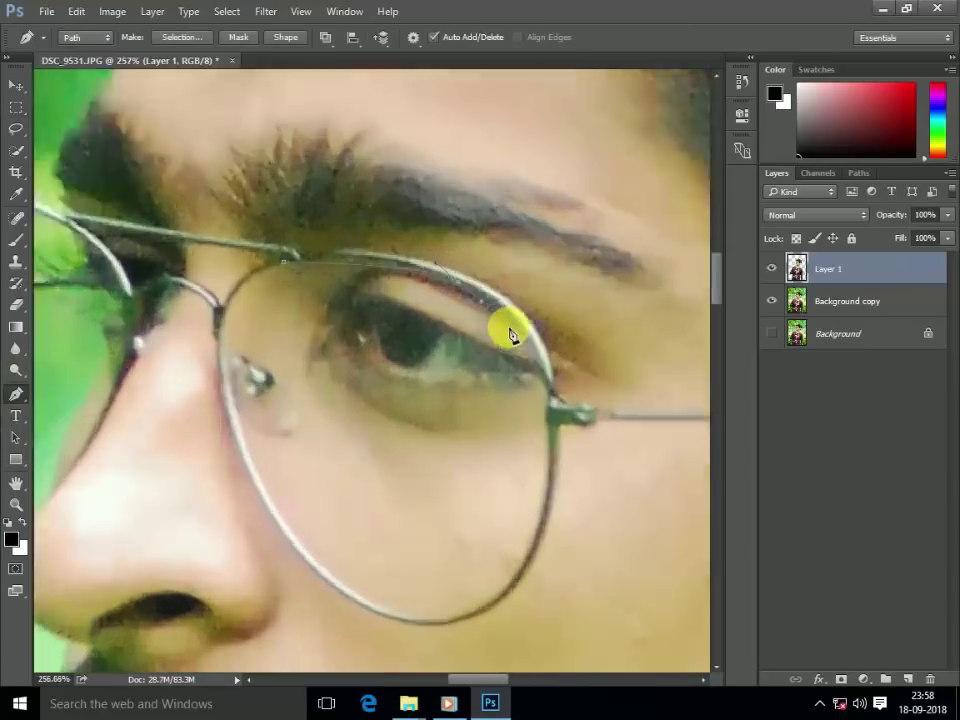
scroll(440, 300, "up", 1)
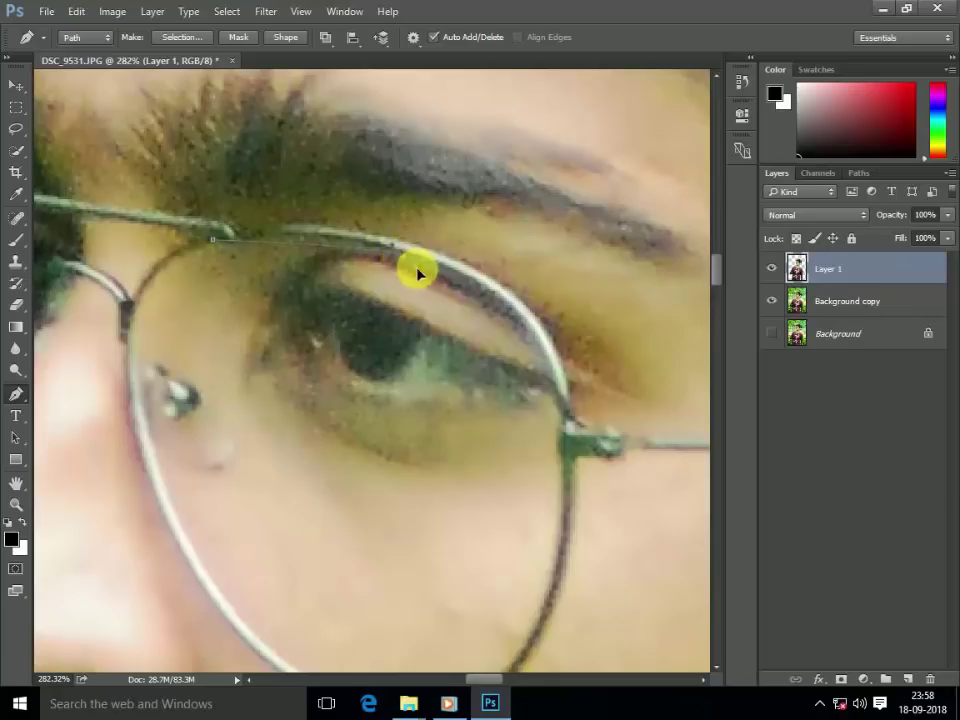
scroll(470, 295, "down", 2)
scroll(470, 295, "right", 2)
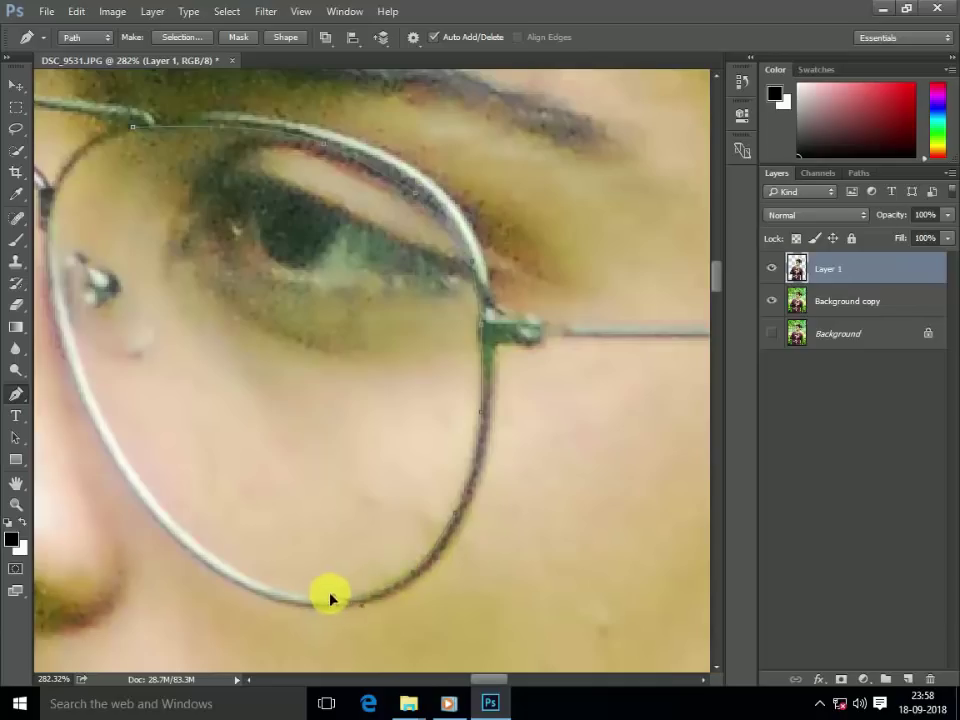
left_click(286, 598)
scroll(300, 610, "up", 1)
scroll(300, 610, "left", 1)
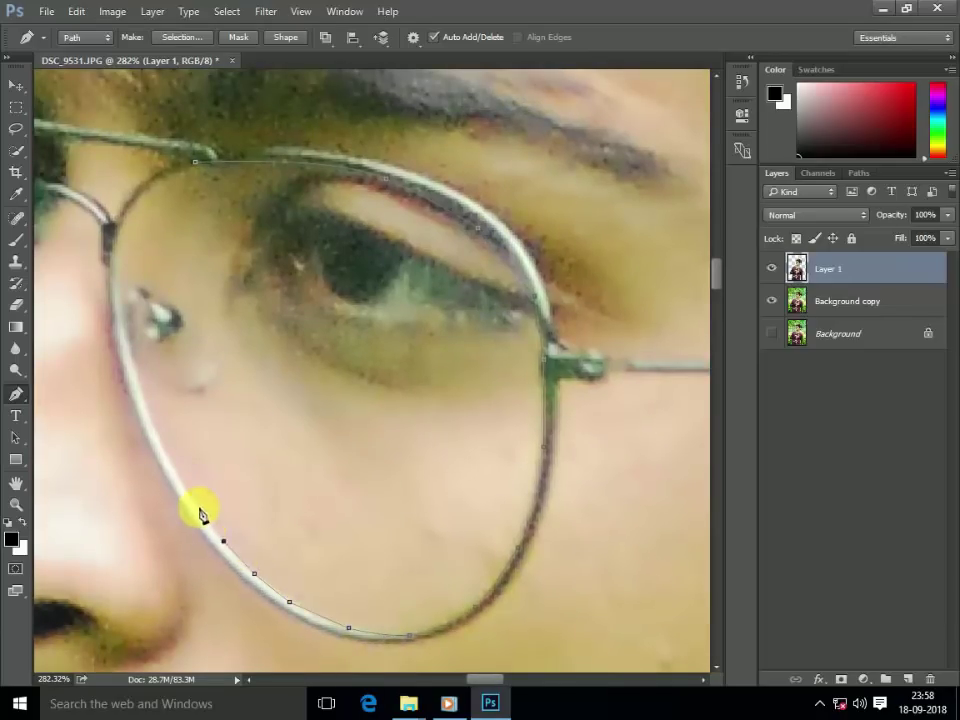
left_click(129, 358)
left_click(118, 307)
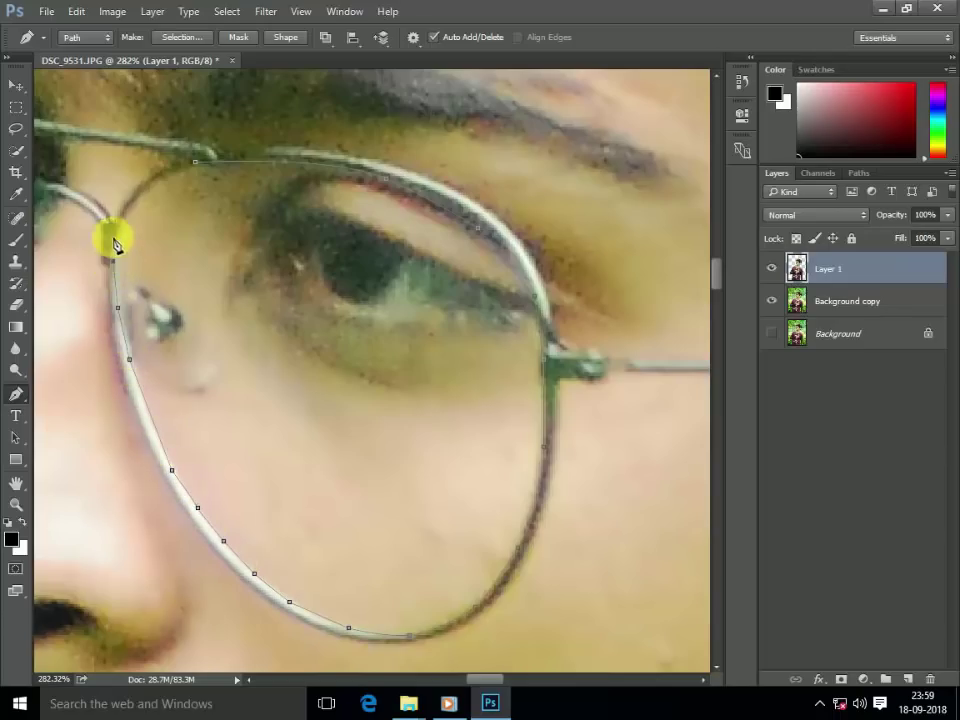
left_click(194, 162)
key("ctrl+Return")
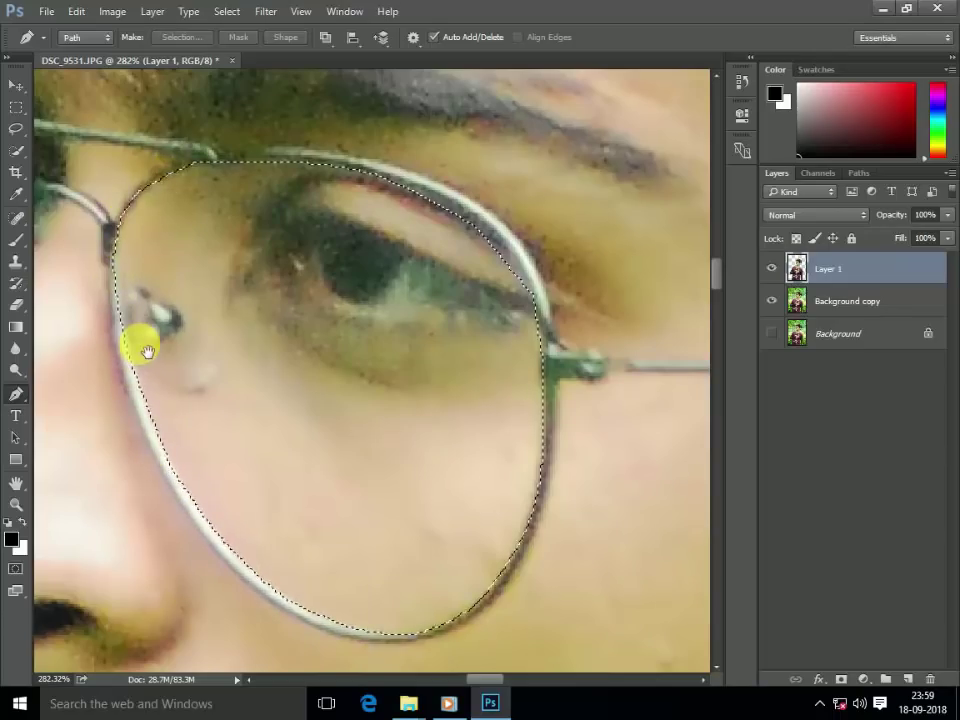
Trace the left lens rim and add it to the lens selection.
scroll(397, 370, "left", 5)
left_click(213, 167)
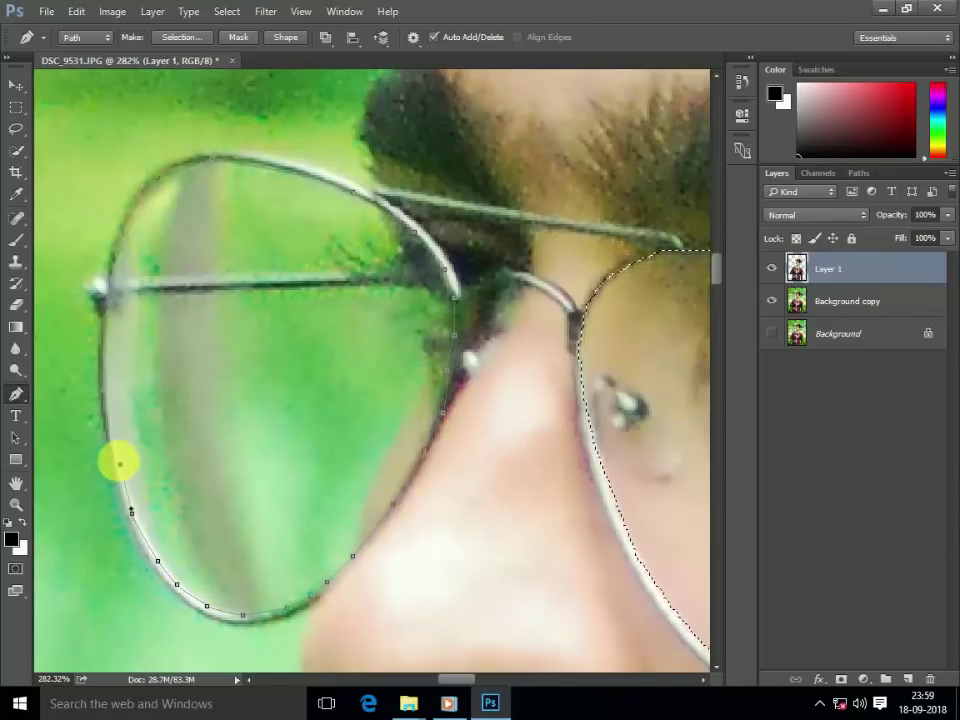
left_click(110, 407)
left_click(108, 363)
left_click(112, 257)
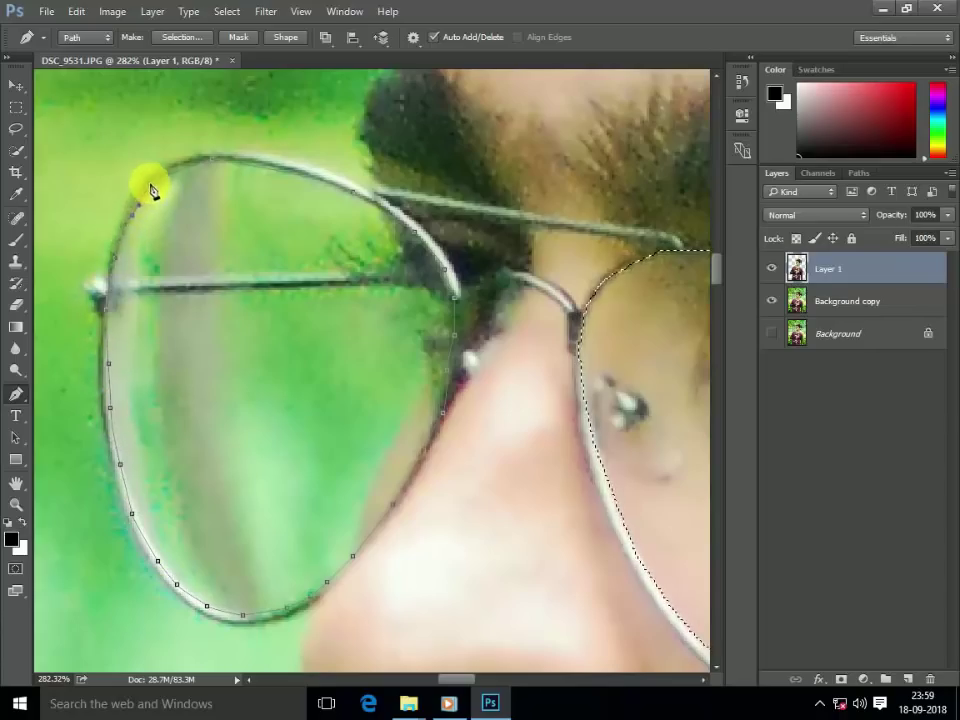
left_click(152, 191)
key("ctrl+Return")
key("ctrl+minus")
key("ctrl+minus")
key("ctrl+minus")
key("ctrl+minus")
key("ctrl+minus")
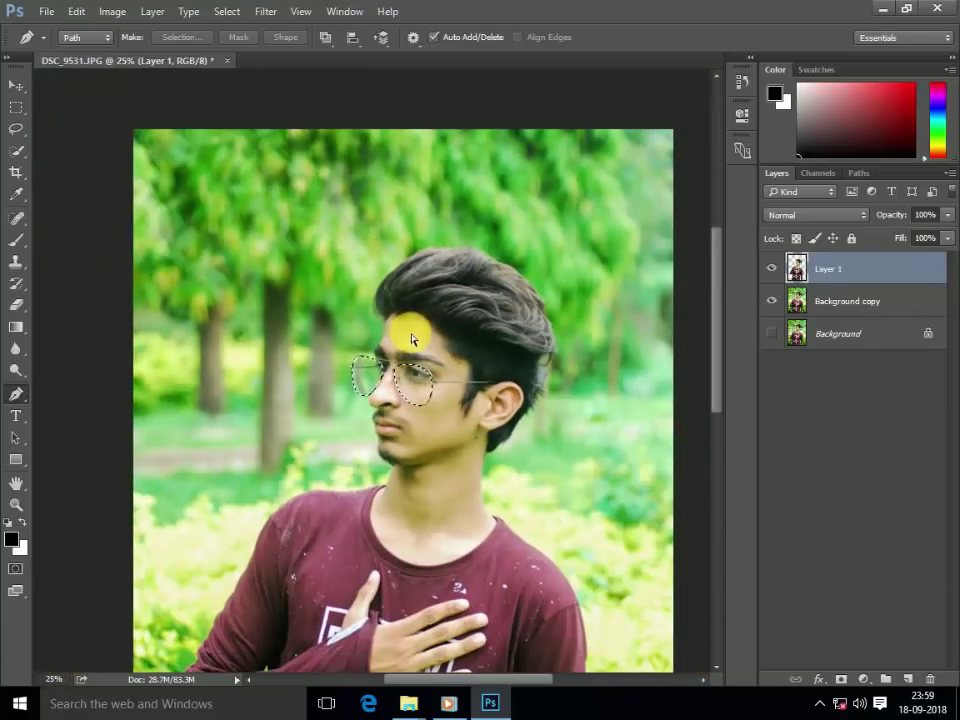
Copy the lens selection from Background copy onto its own Layer 2.
left_click(829, 305)
right_click(829, 301)
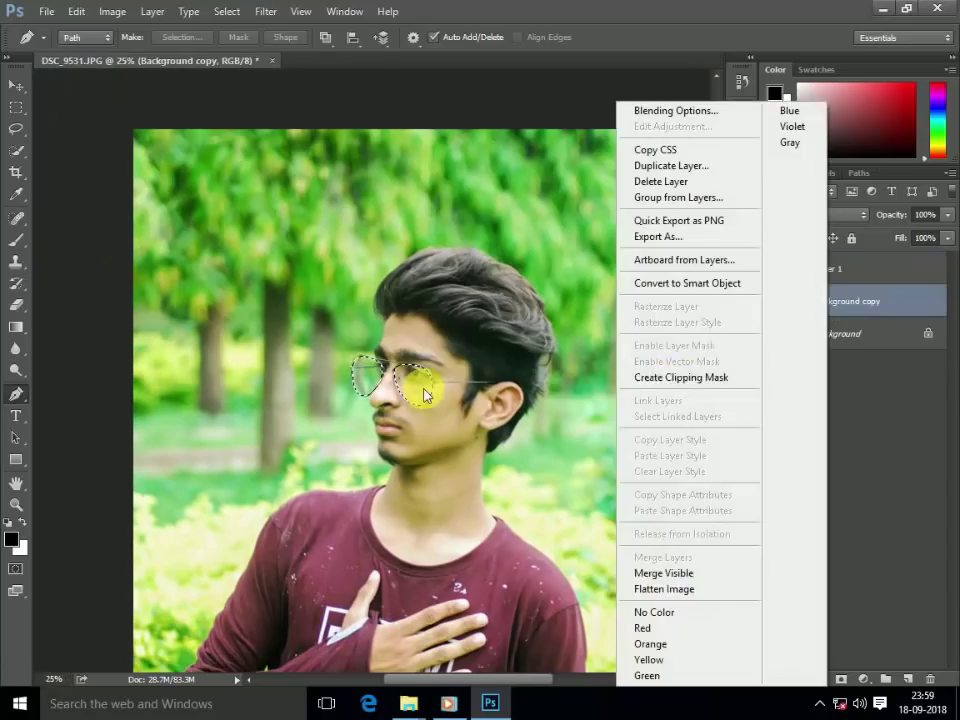
right_click(424, 386)
left_click(180, 218)
key("m")
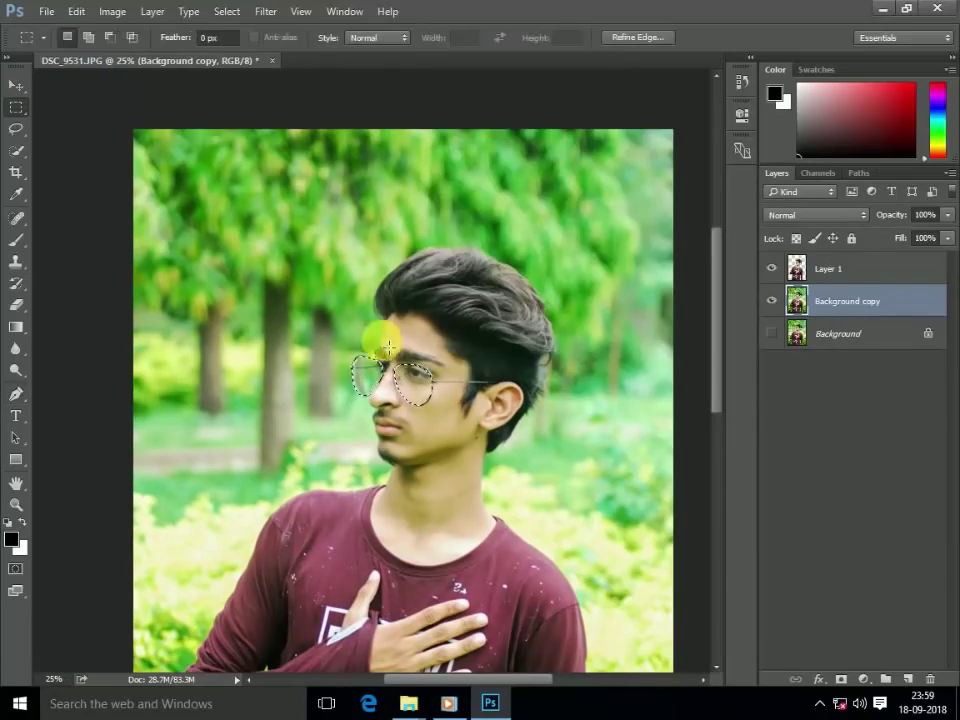
right_click(426, 382)
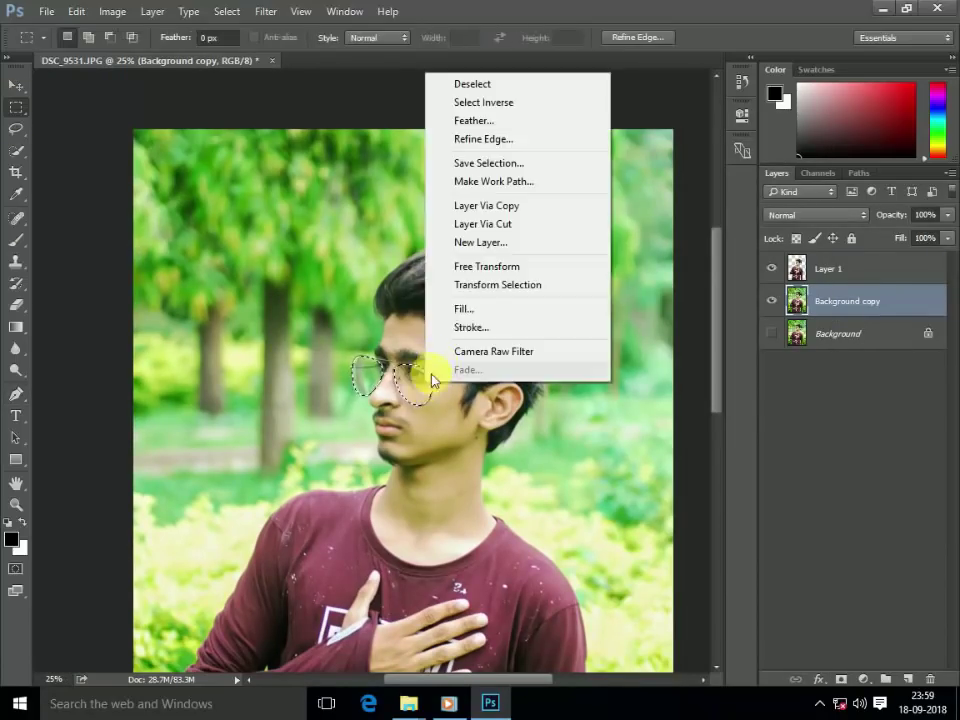
left_click(485, 206)
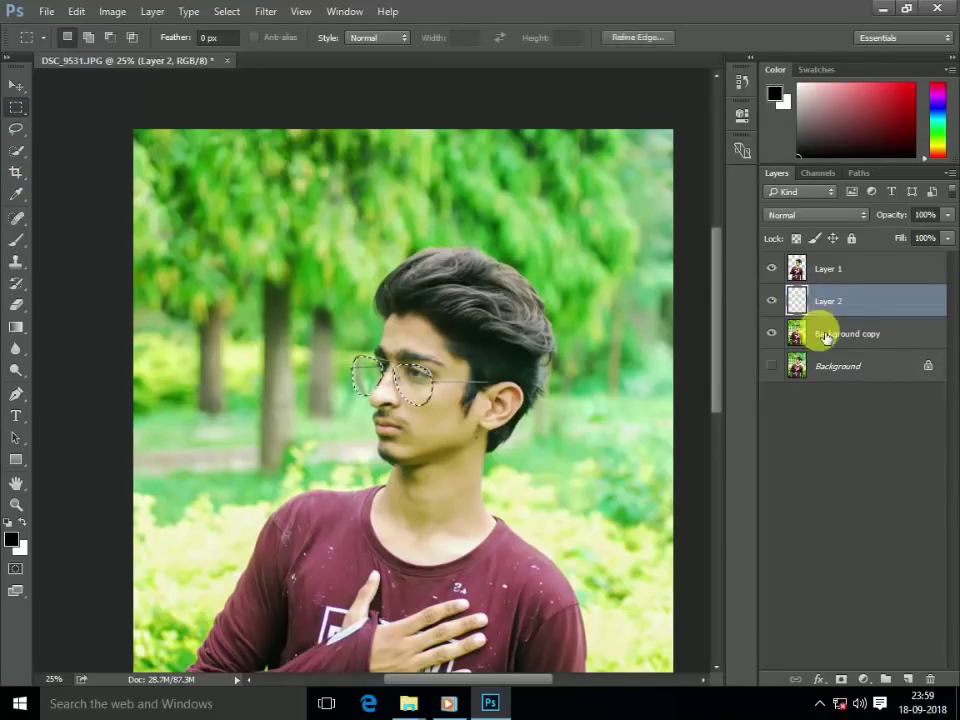
scroll(428, 379, "up", 5)
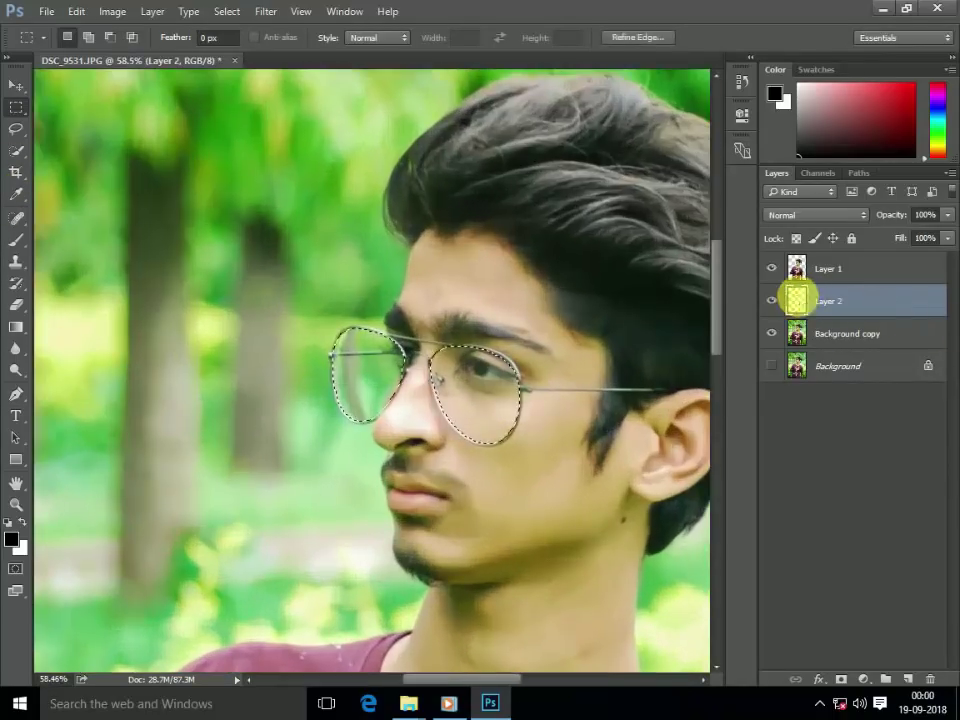
Add Layer 3 above Layer 1, load Layer 2's lens shapes, and brush them solid green.
left_click(840, 270)
key("ctrl+j")
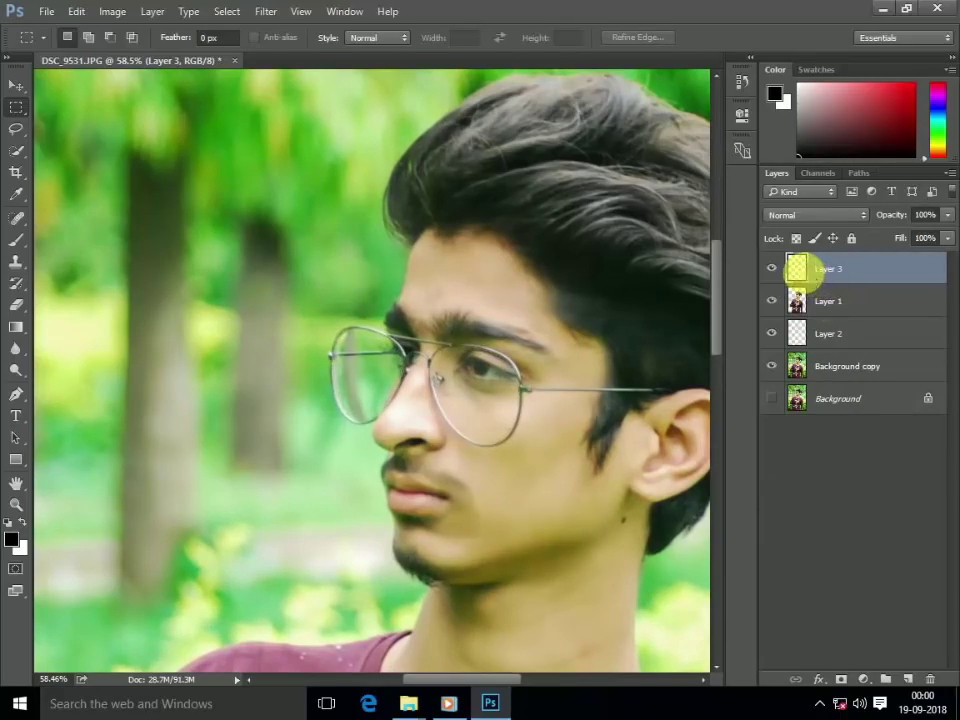
left_click(797, 268, "ctrl")
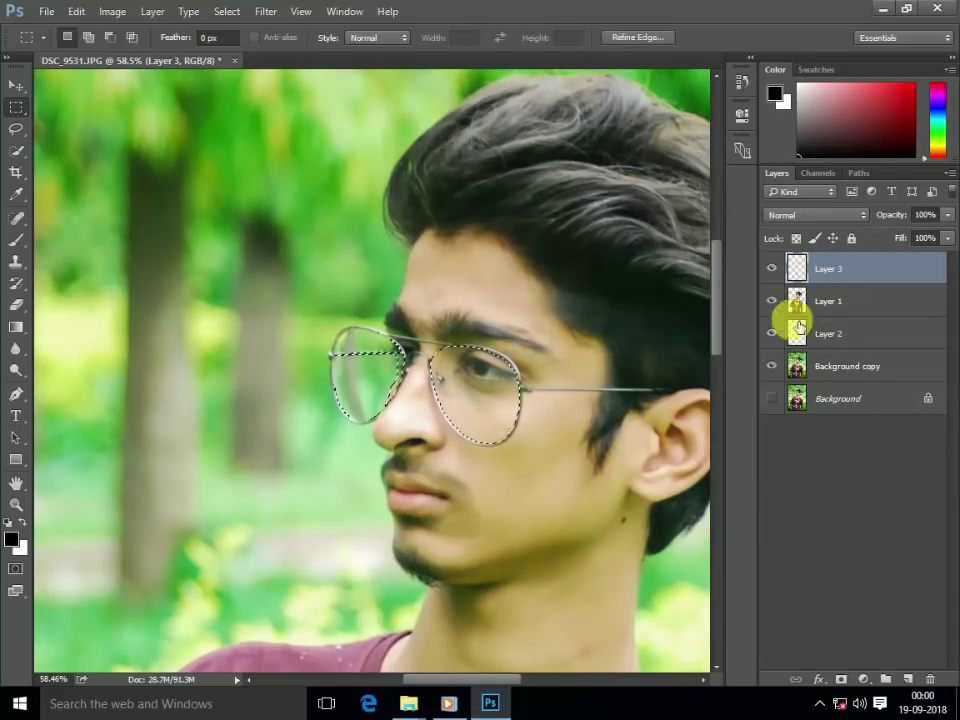
left_click(15, 240)
left_click(111, 261, "alt")
mouse_move(332, 360)
left_mouse_down()
mouse_move(490, 470)
mouse_move(506, 274)
mouse_move(426, 274)
left_mouse_up()
key("ctrl+d")
Hide Layer 2 and the background copy, then merge Layer 1 into Layer 3.
left_click(15, 108)
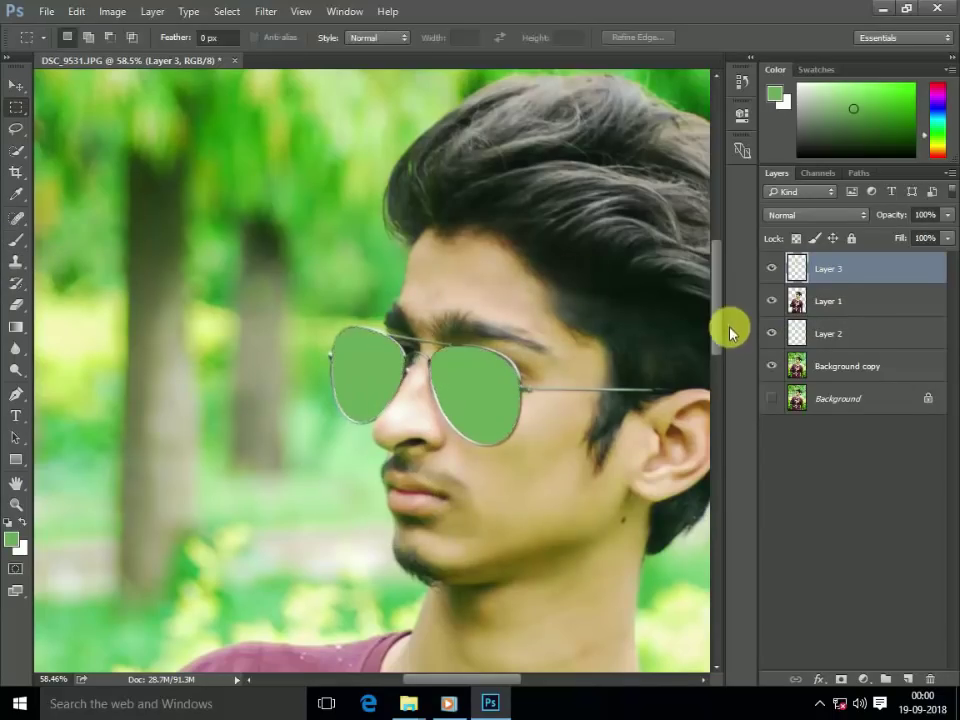
scroll(461, 268, "down", 3)
scroll(461, 268, "down", 3)
left_click_drag(771, 333, 771, 366)
scroll(400, 262, "up", 3)
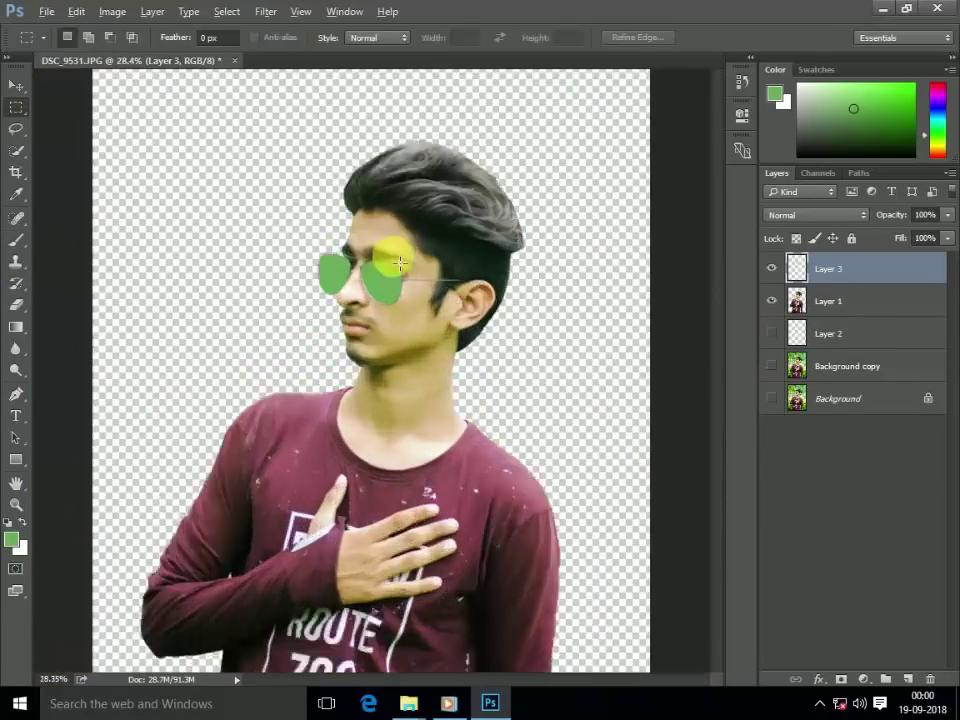
scroll(400, 262, "up", 2)
scroll(406, 343, "up", 1)
left_click(828, 301, "shift")
key("ctrl+e")
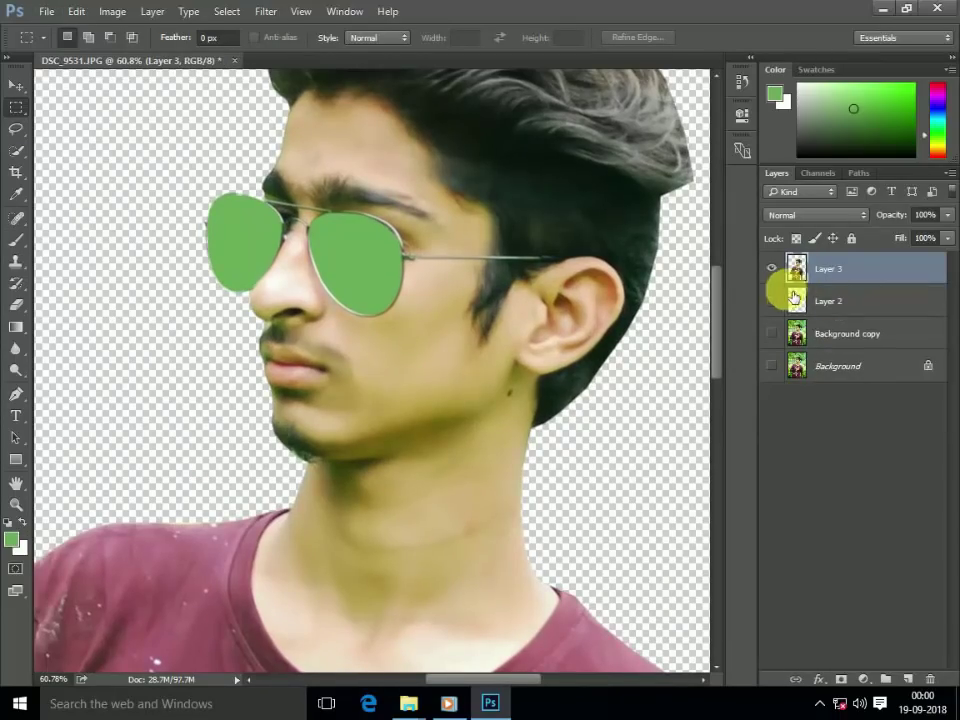
left_click(772, 301, "alt")
left_click(772, 301, "alt")
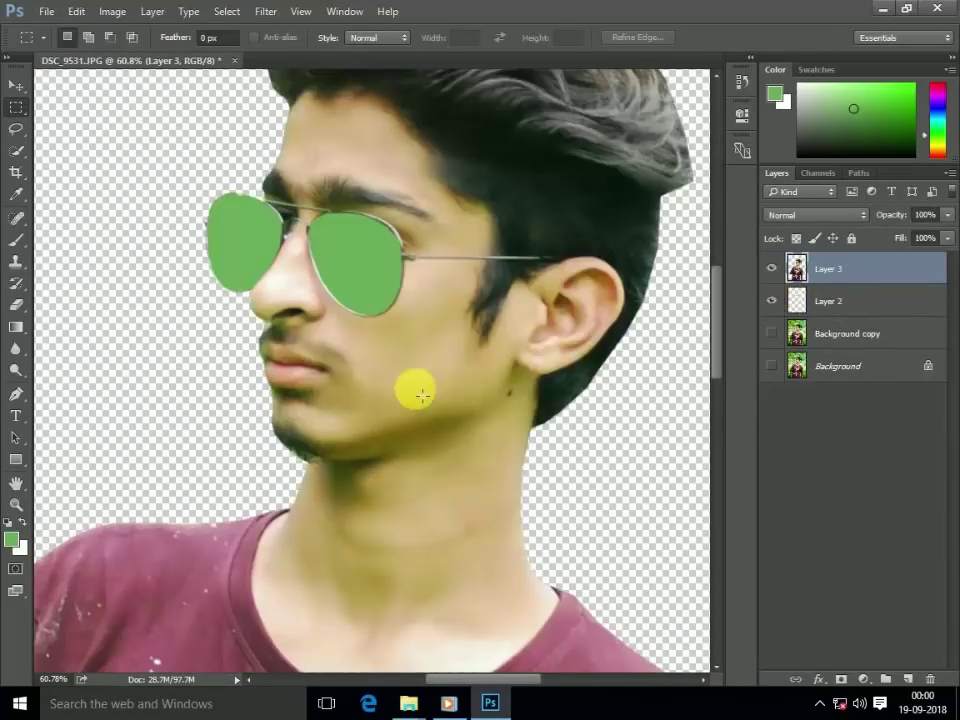
Heal the spots and blemishes on the forehead with the Content-Aware Spot Healing Brush.
scroll(413, 388, "down", 3)
scroll(488, 279, "down", 2)
scroll(430, 250, "up", 2)
scroll(430, 249, "up", 2)
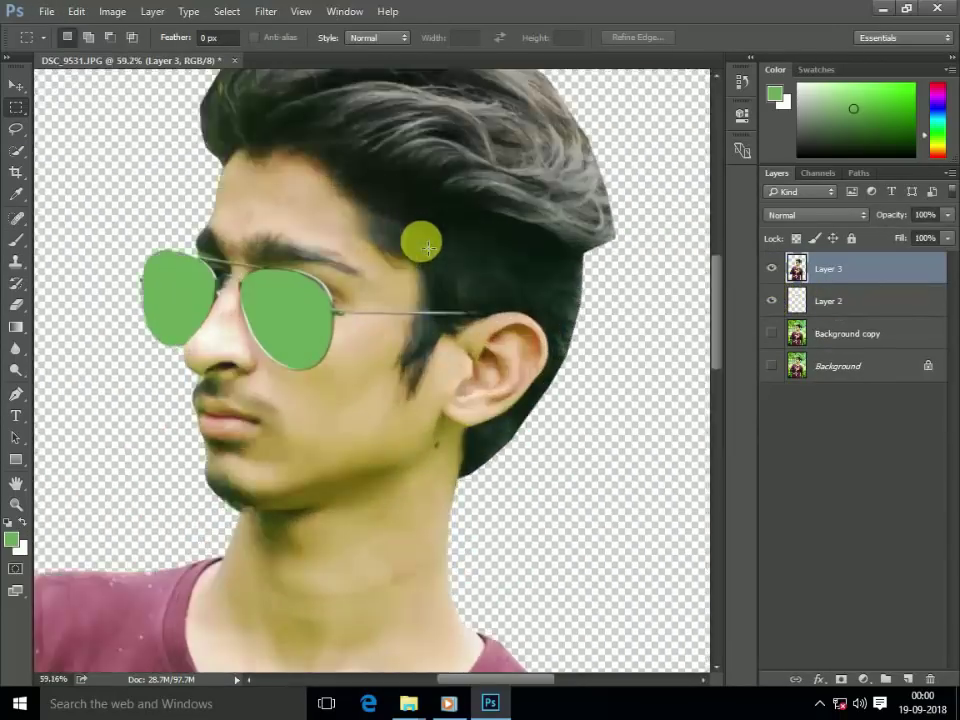
scroll(304, 293, "up", 1)
scroll(304, 293, "up", 1)
left_click(16, 220)
left_click(262, 248)
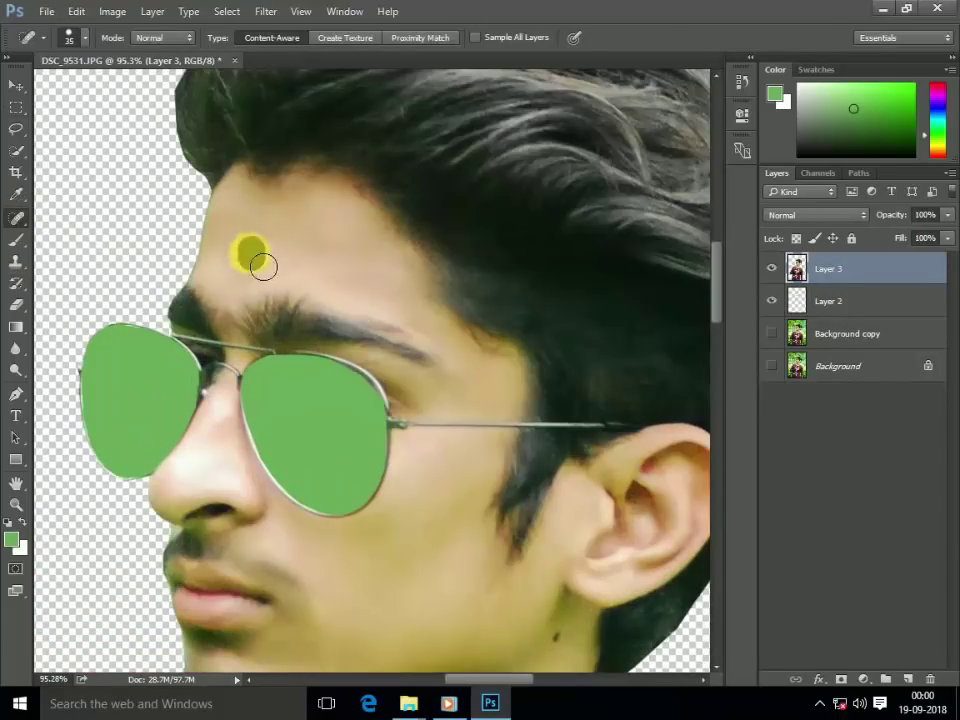
left_click_drag(274, 229, 326, 262)
left_click_drag(204, 225, 257, 208)
left_click(553, 304)
Pan to the cheek, then zoom out to view the whole image.
mouse_move(510, 503)
left_mouse_down()
mouse_move(520, 253)
mouse_move(499, 362)
mouse_move(396, 435)
mouse_move(444, 375)
mouse_move(445, 272)
mouse_move(444, 284)
left_mouse_up()
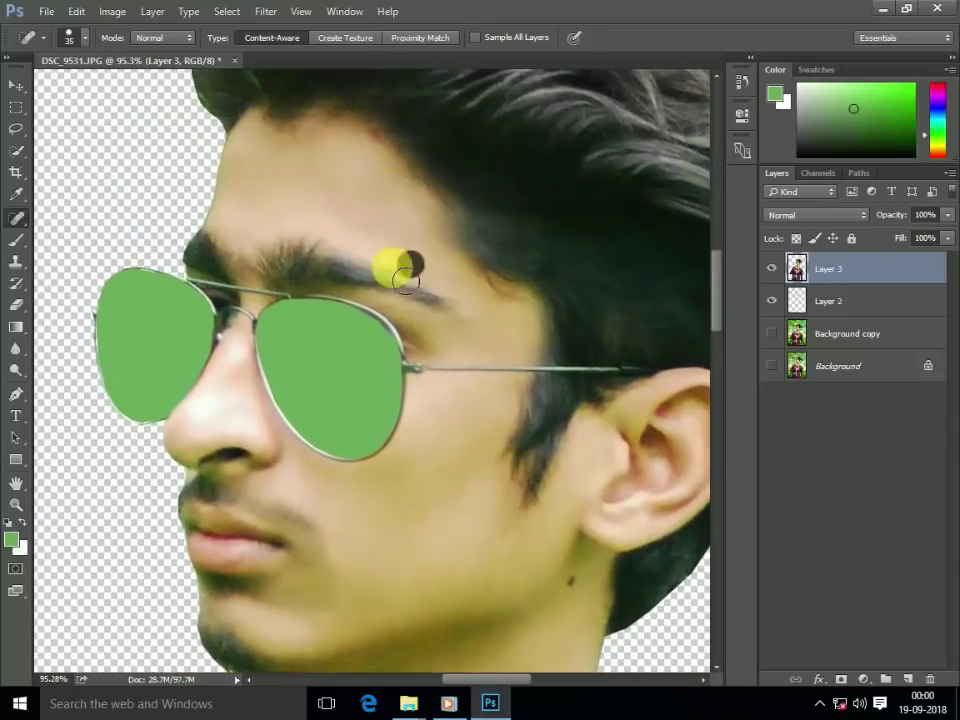
scroll(643, 274, "down", 1)
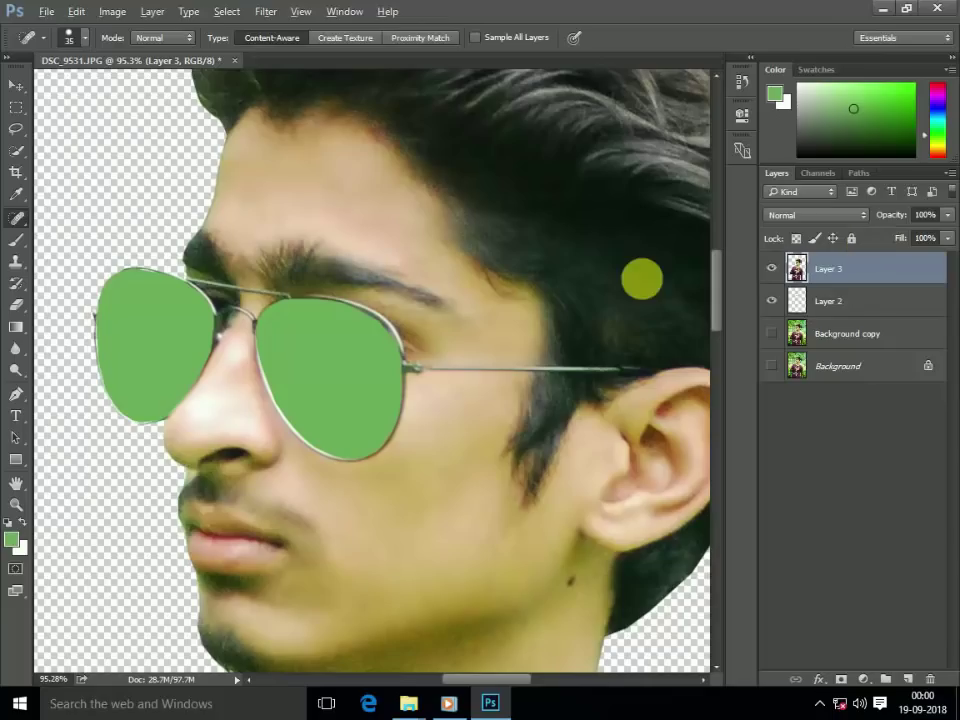
scroll(621, 274, "down", 3)
scroll(626, 279, "down", 2)
mouse_move(408, 703)
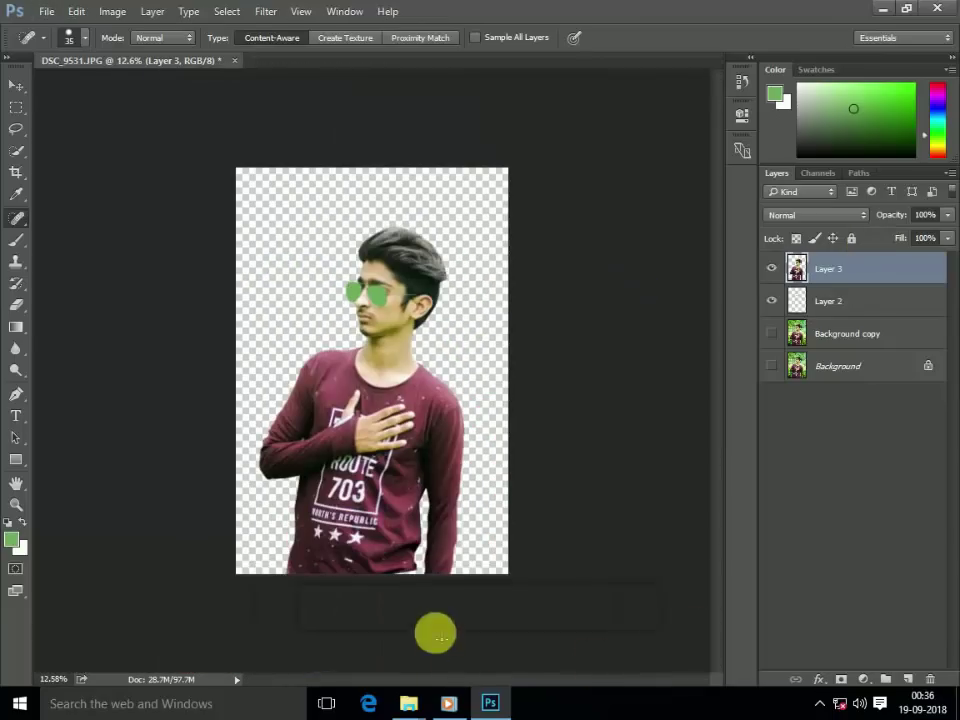
Place 2018-cb-background-9 from File Explorer and scale it up to fill the canvas.
left_click(776, 665)
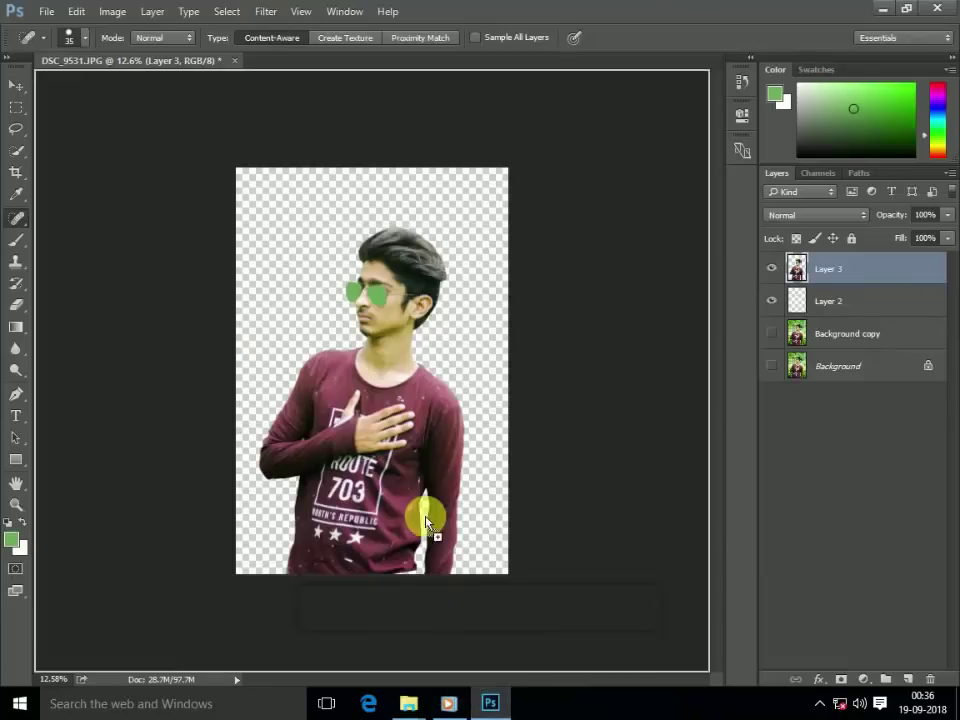
left_click_drag(195, 545, 432, 517)
left_click_drag(493, 553, 527, 583)
key("Return")
Move the backdrop below Layer 2, add a new empty layer, and select both.
left_click_drag(830, 268, 825, 320)
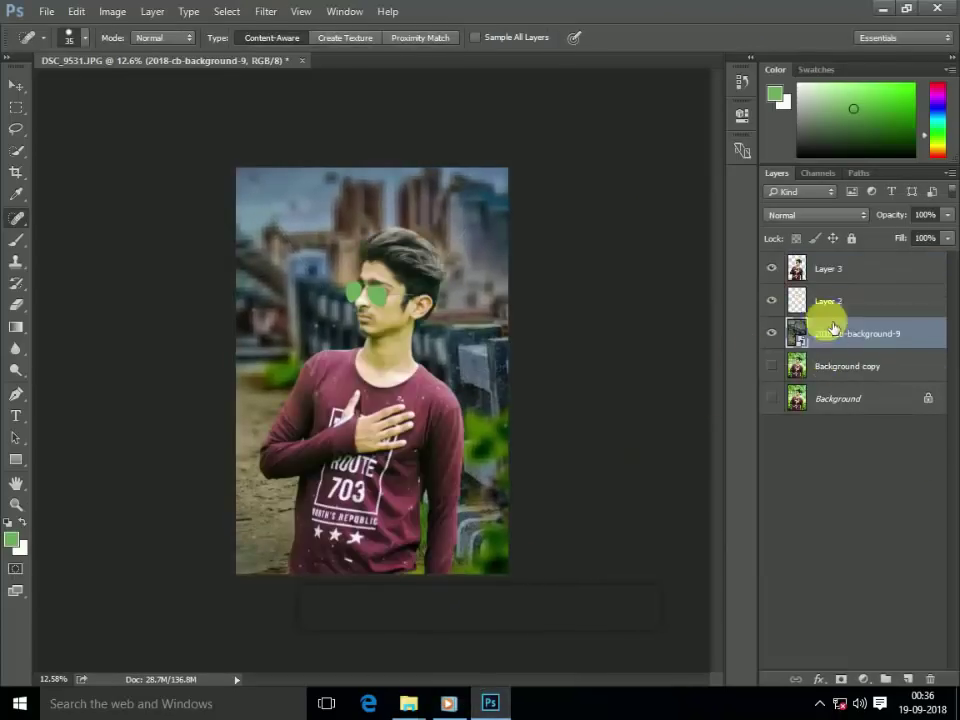
left_click(907, 679)
left_click(895, 366, "ctrl")
Merge the new empty layer with the backdrop into one plain layer.
key("ctrl+e")
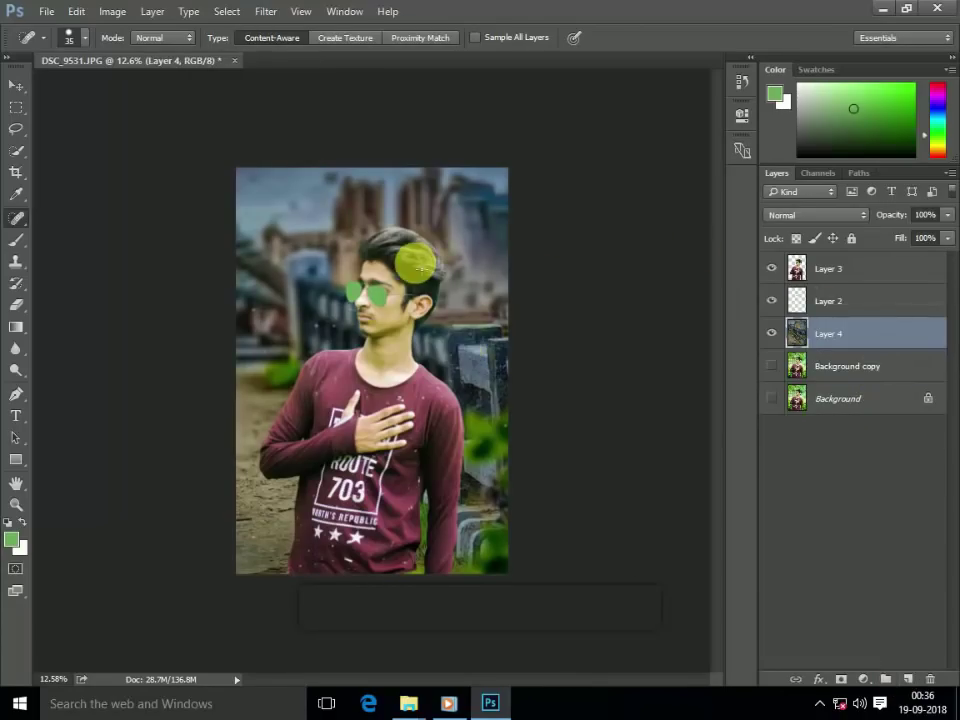
scroll(405, 258, "up", 5)
scroll(398, 310, "up", 1)
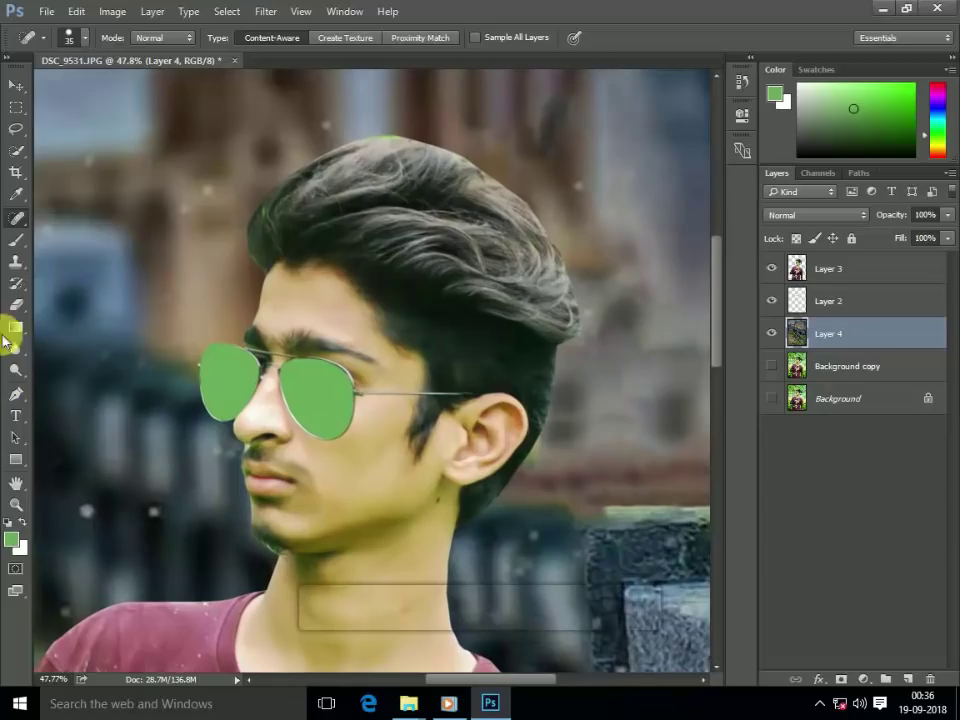
Lasso around the hair and copy it onto a new layer with Ctrl+J.
left_click(16, 128)
mouse_move(283, 262)
left_mouse_down()
mouse_move(236, 272)
mouse_move(255, 262)
left_mouse_up()
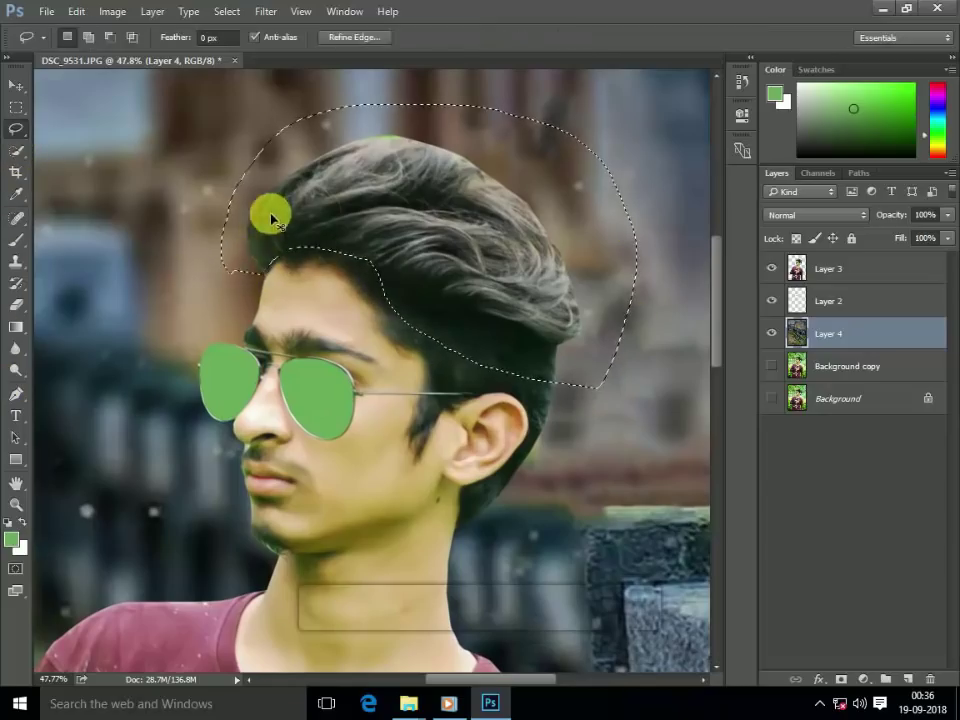
key("ctrl+j")
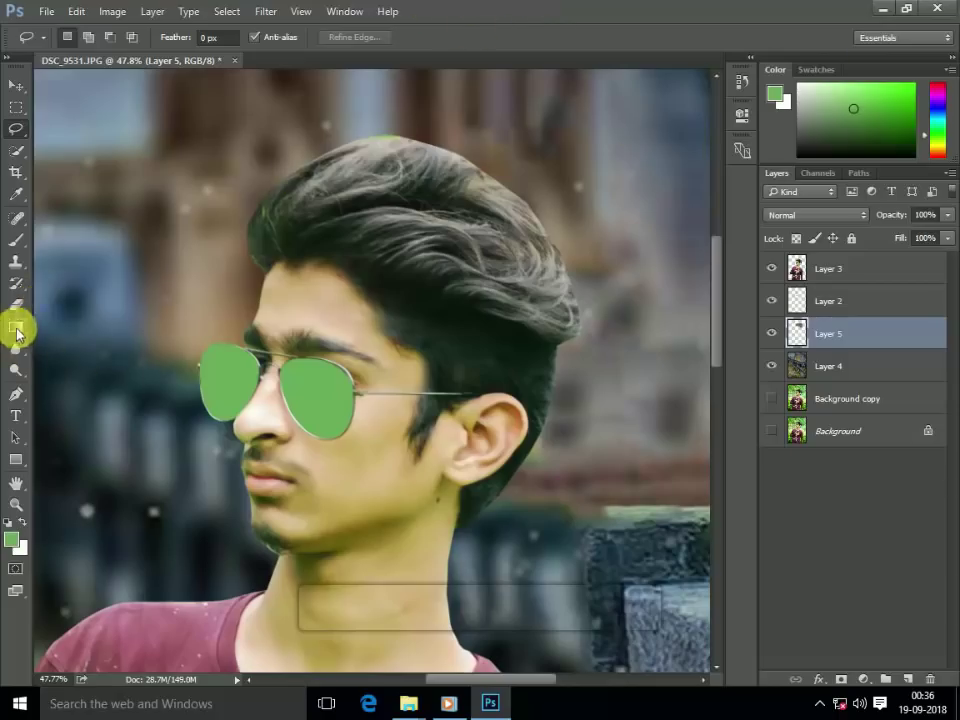
Smudge the hair upward with a large soft brush at 60% strength, Layer 5 on top.
left_click(14, 348)
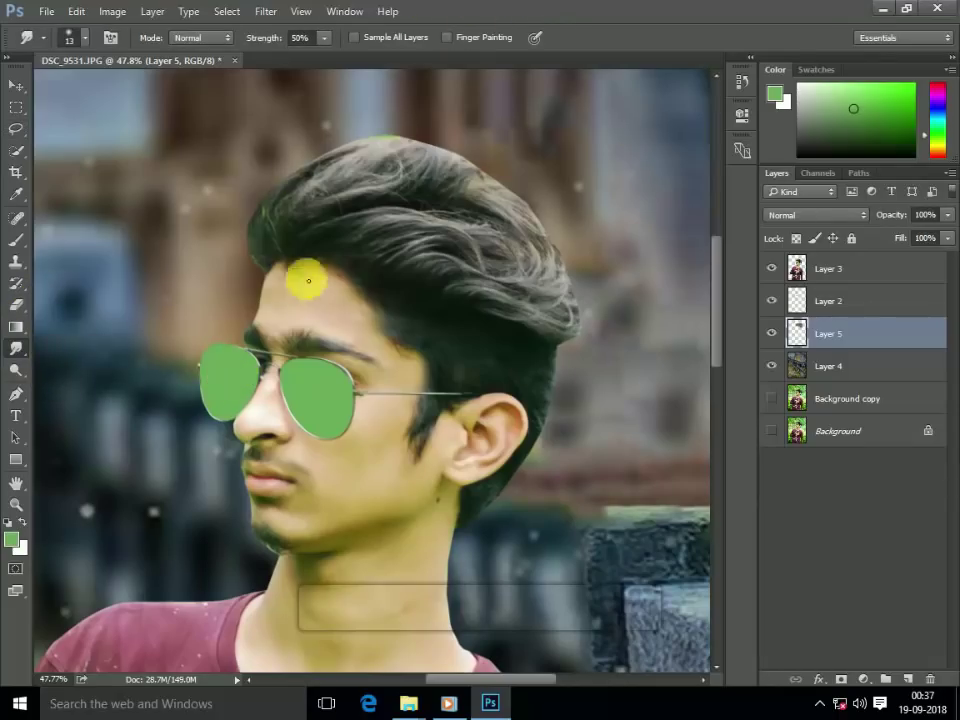
right_click(308, 280)
scroll(407, 386, "down", 3)
scroll(407, 386, "down", 2)
scroll(410, 390, "down", 3)
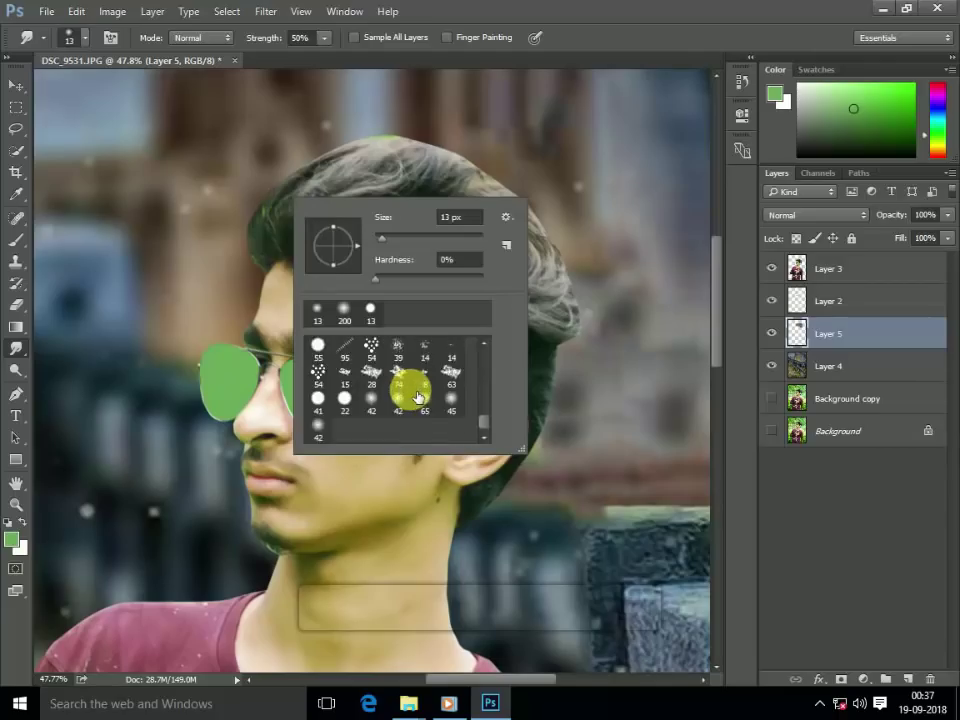
scroll(418, 397, "up", 3)
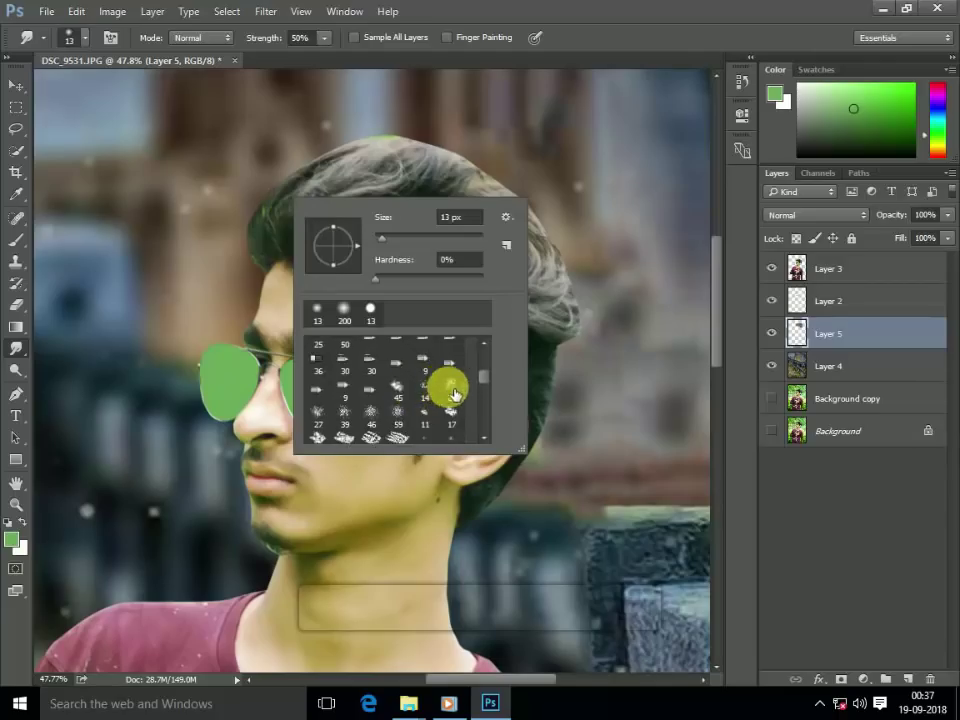
left_click(453, 393)
scroll(400, 228, "up", 2)
key("bracketright")
key("bracketright")
key("bracketright")
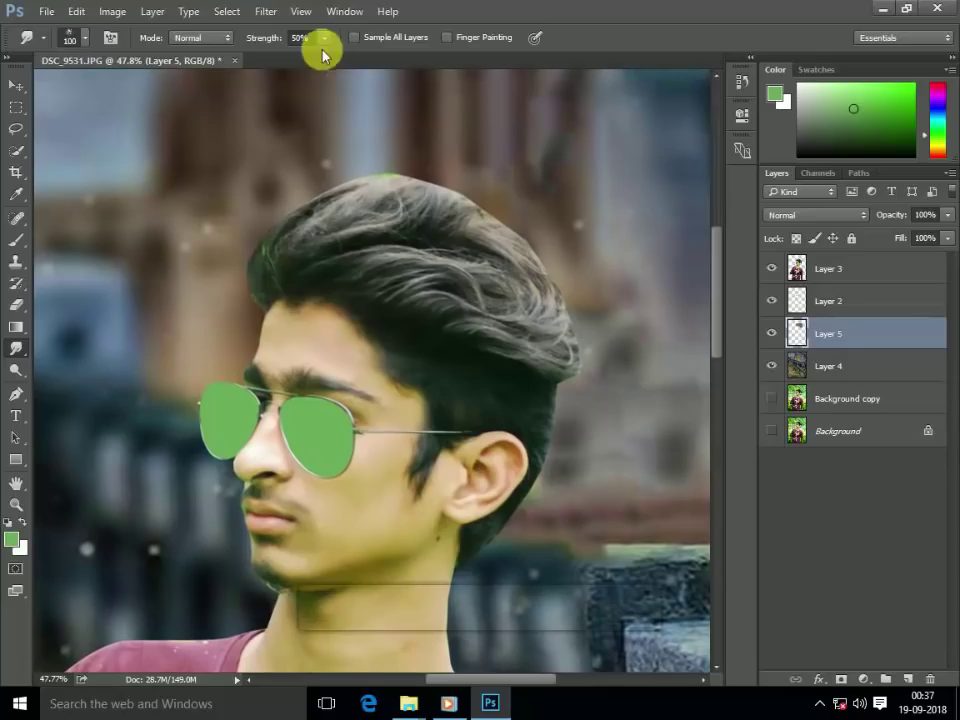
left_click_drag(333, 60, 343, 58)
key("bracketright")
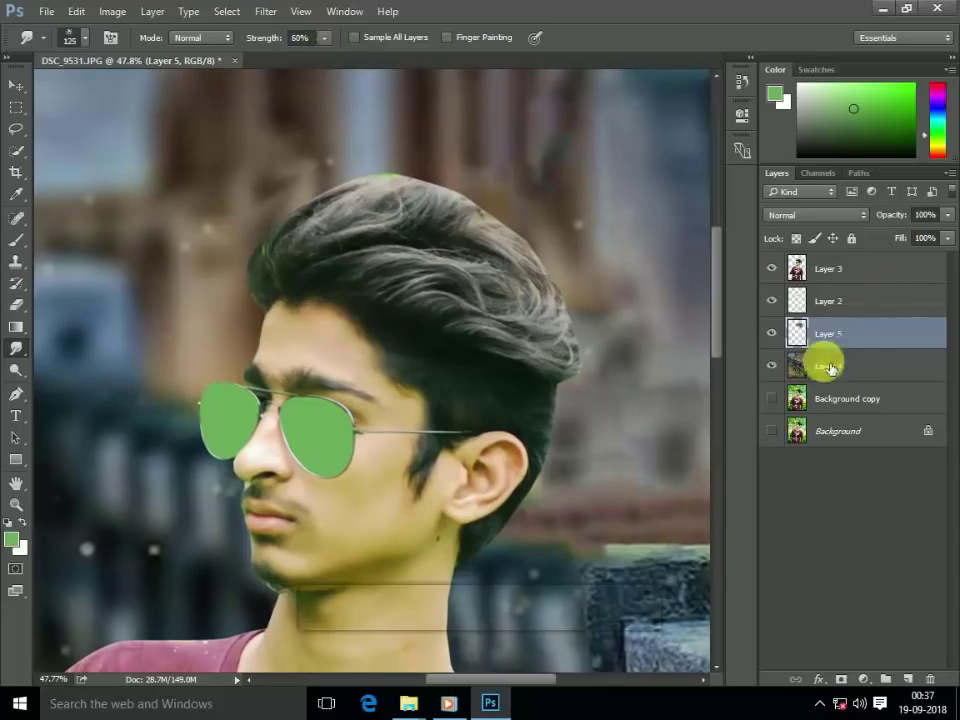
left_click_drag(833, 333, 840, 266)
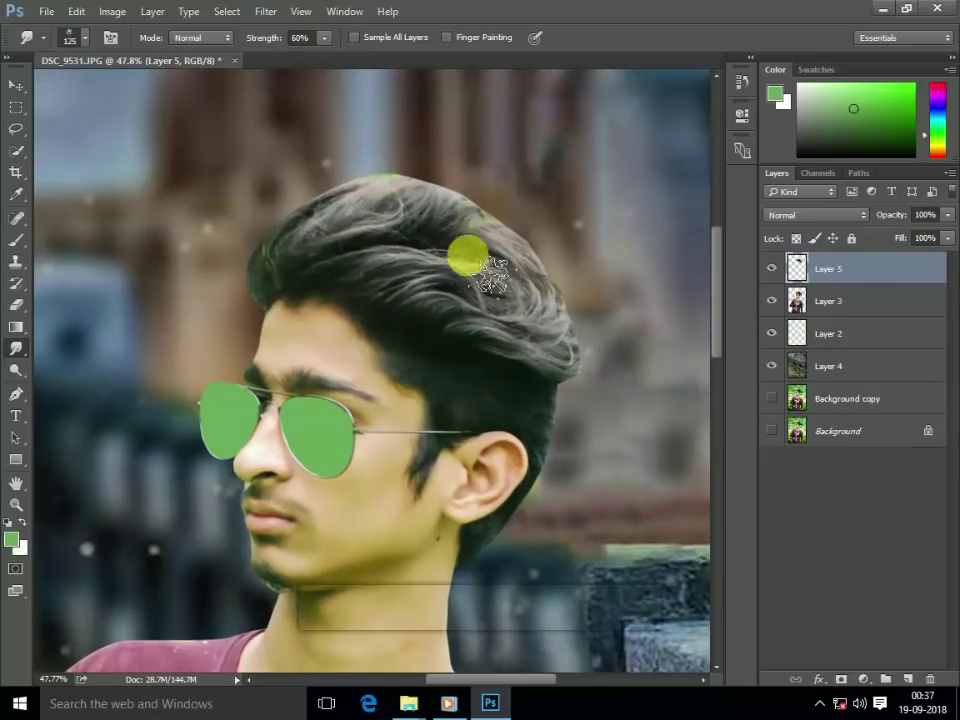
mouse_move(468, 256)
left_mouse_down()
mouse_move(257, 229)
mouse_move(364, 150)
mouse_move(390, 176)
mouse_move(376, 162)
mouse_move(354, 251)
mouse_move(396, 204)
mouse_move(354, 274)
mouse_move(405, 253)
mouse_move(407, 270)
mouse_move(499, 259)
mouse_move(529, 238)
mouse_move(520, 210)
mouse_move(364, 186)
mouse_move(302, 204)
mouse_move(345, 276)
mouse_move(511, 304)
mouse_move(570, 326)
mouse_move(589, 379)
mouse_move(553, 298)
mouse_move(407, 216)
mouse_move(285, 216)
mouse_move(437, 176)
mouse_move(433, 221)
mouse_move(321, 274)
mouse_move(375, 274)
mouse_move(551, 328)
mouse_move(532, 342)
mouse_move(574, 403)
mouse_move(480, 563)
mouse_move(579, 422)
left_mouse_up()
On Layer 3, smudge the hair edge down behind the neck.
right_click(803, 297)
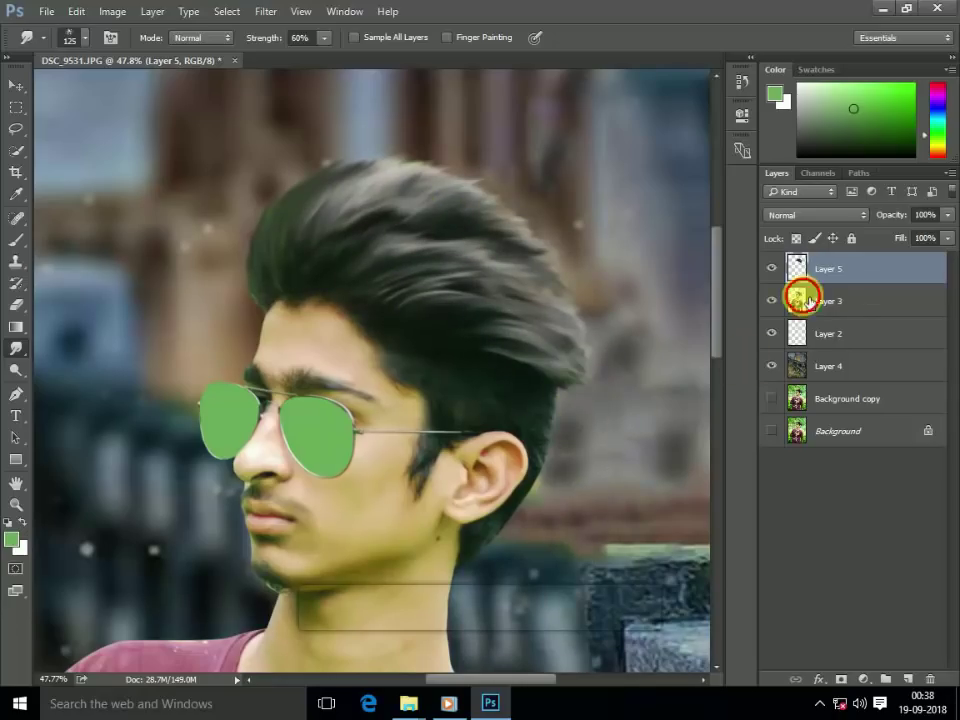
left_click(803, 297)
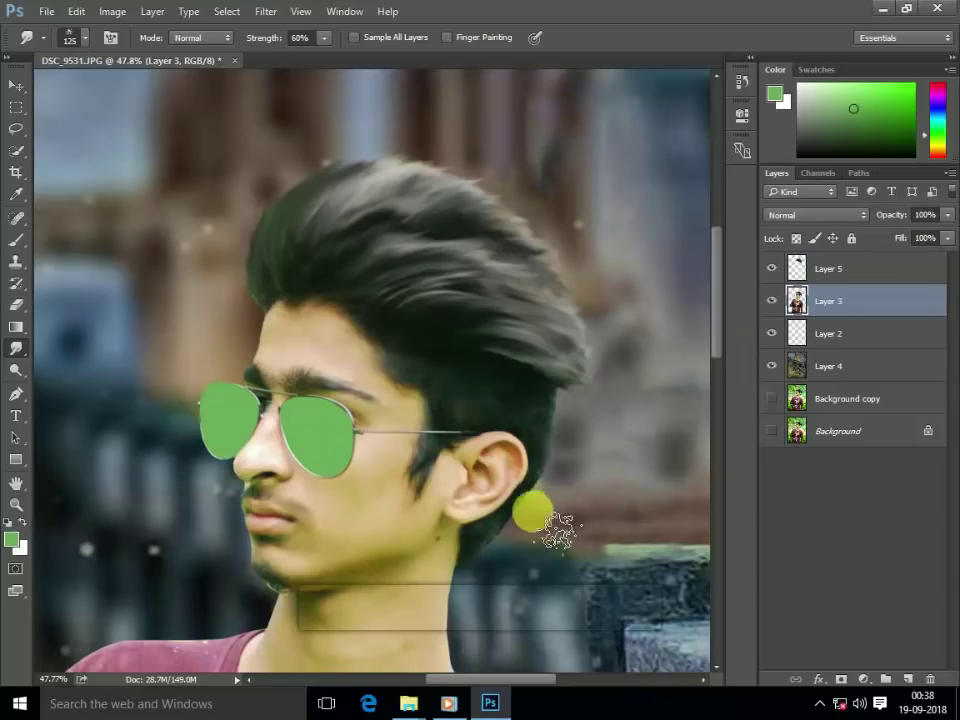
left_click_drag(532, 511, 567, 621)
key("ctrl+alt+a")
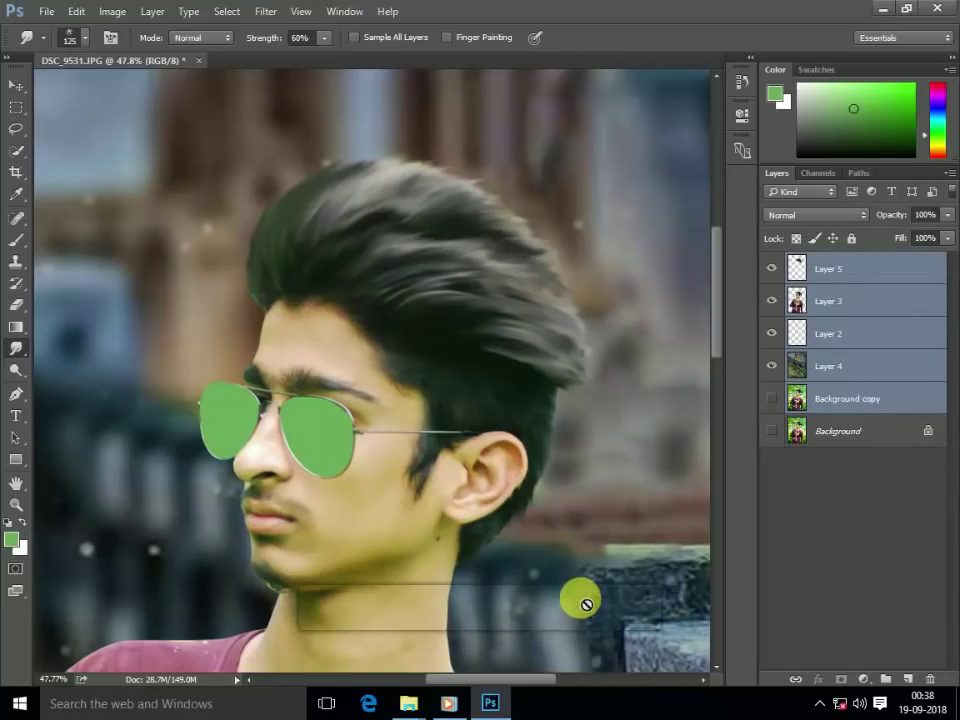
left_click(573, 553)
Reselect the hair layer and merge the figure layer into it.
left_click(471, 262)
left_click(828, 268)
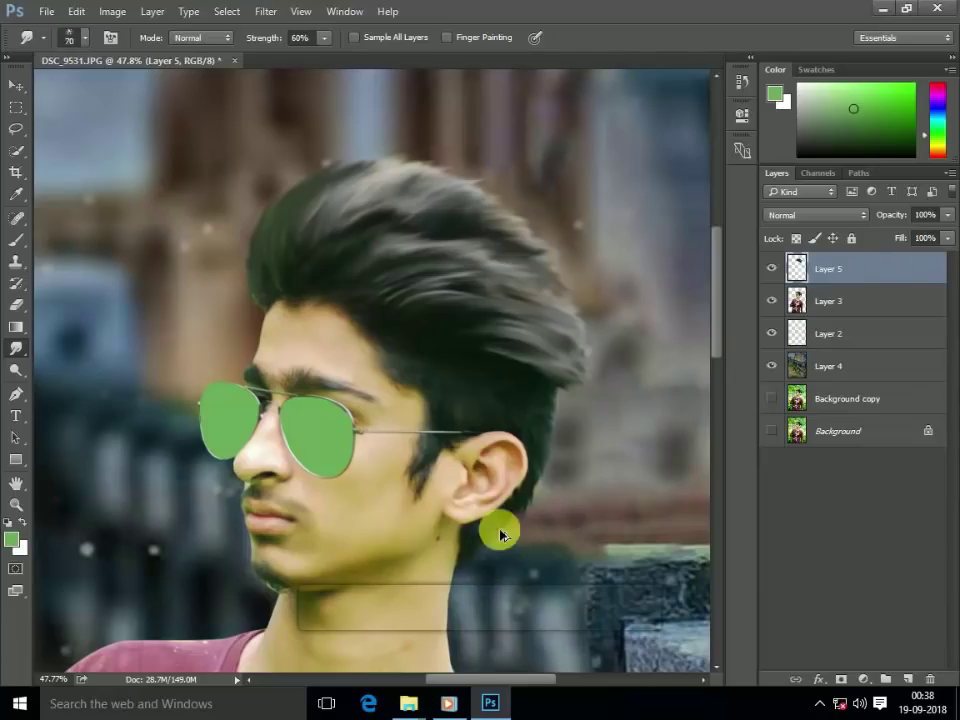
key("alt+bracketleft")
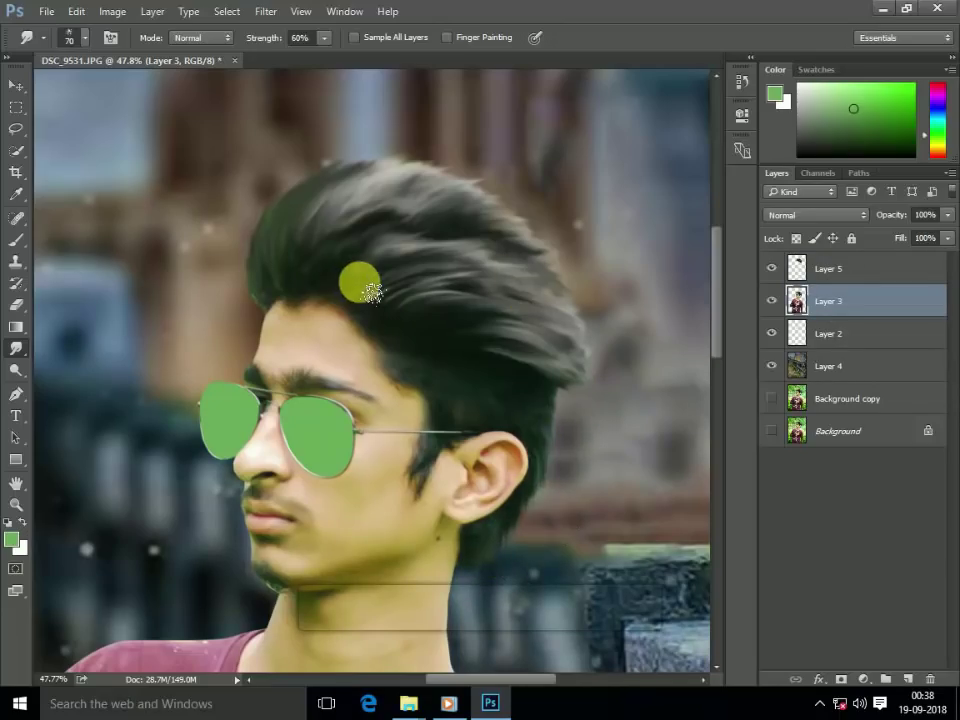
scroll(369, 289, "up", 3)
scroll(403, 345, "down", 3)
scroll(408, 349, "down", 3)
scroll(407, 345, "down", 1)
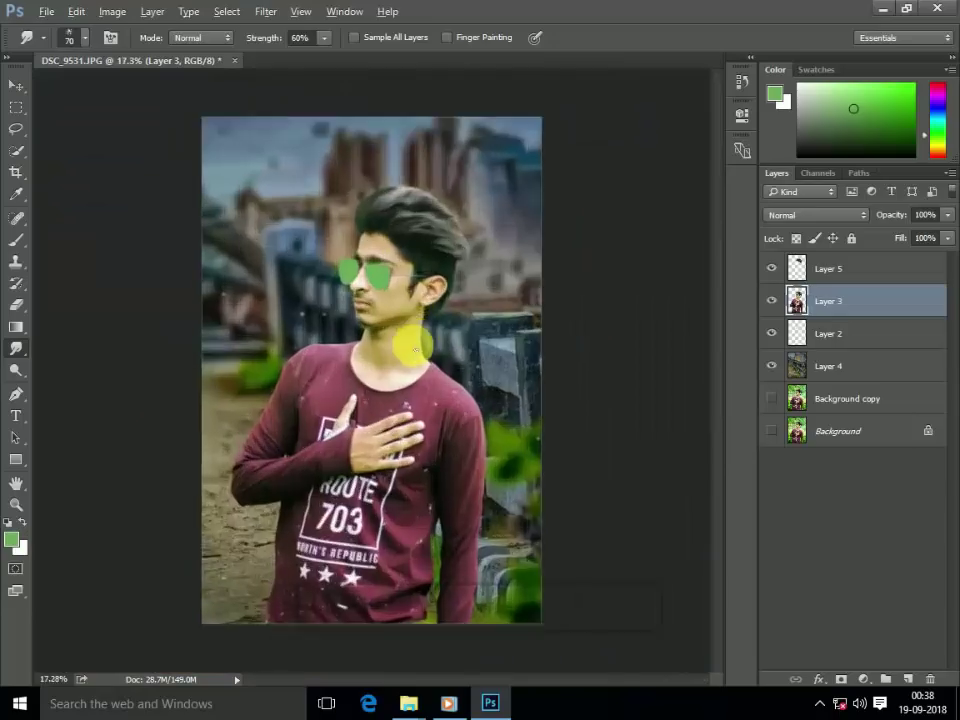
scroll(405, 330, "up", 2)
scroll(403, 290, "up", 3)
left_click(950, 272)
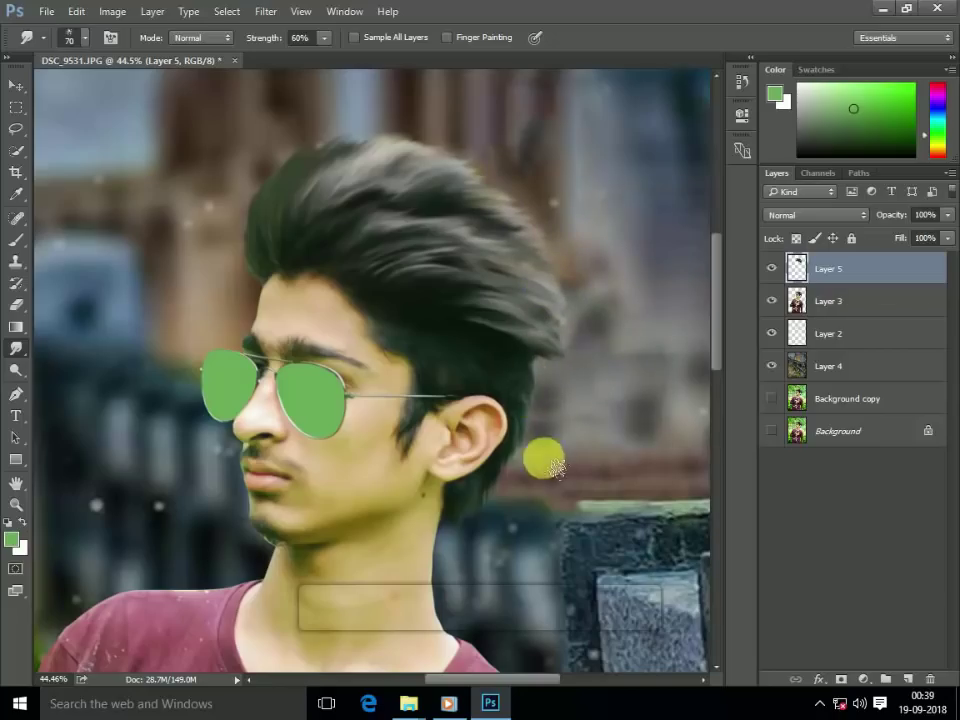
scroll(420, 364, "up", 3)
key("ctrl+e")
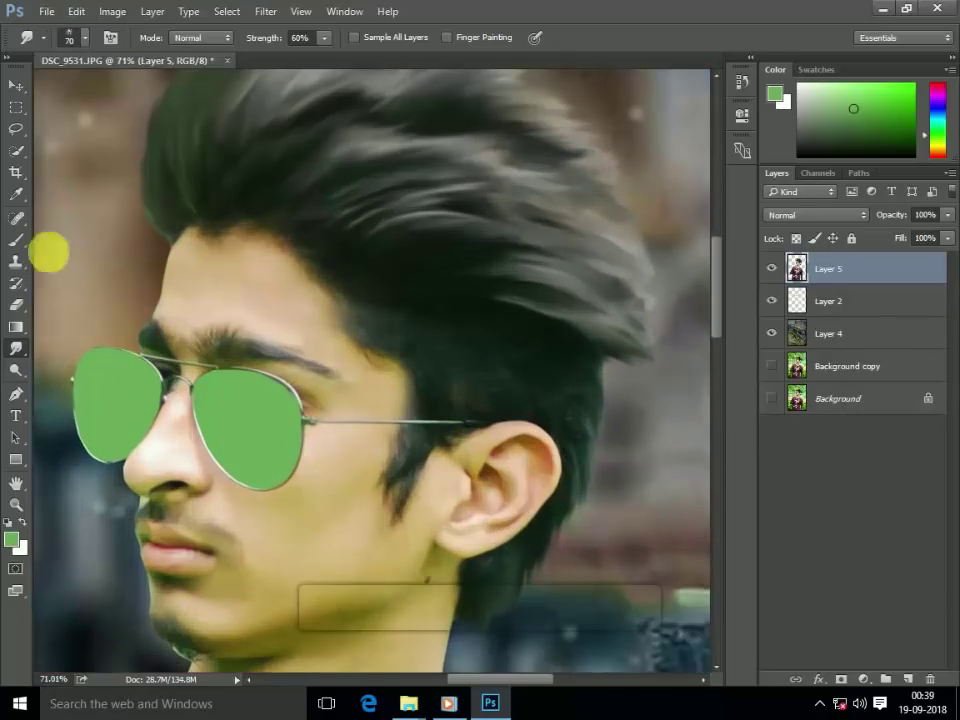
Switch to a 200 px brush, then shrink it slightly.
right_click(208, 293)
left_click(340, 408)
key("Return")
key("bracketleft")
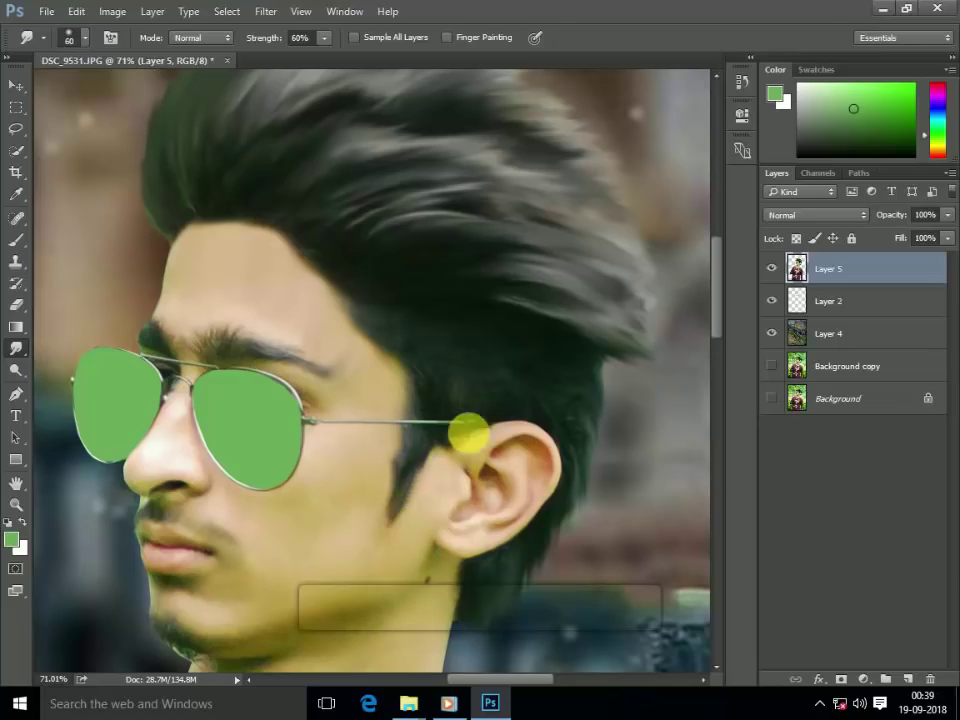
scroll(392, 374, "down", 6)
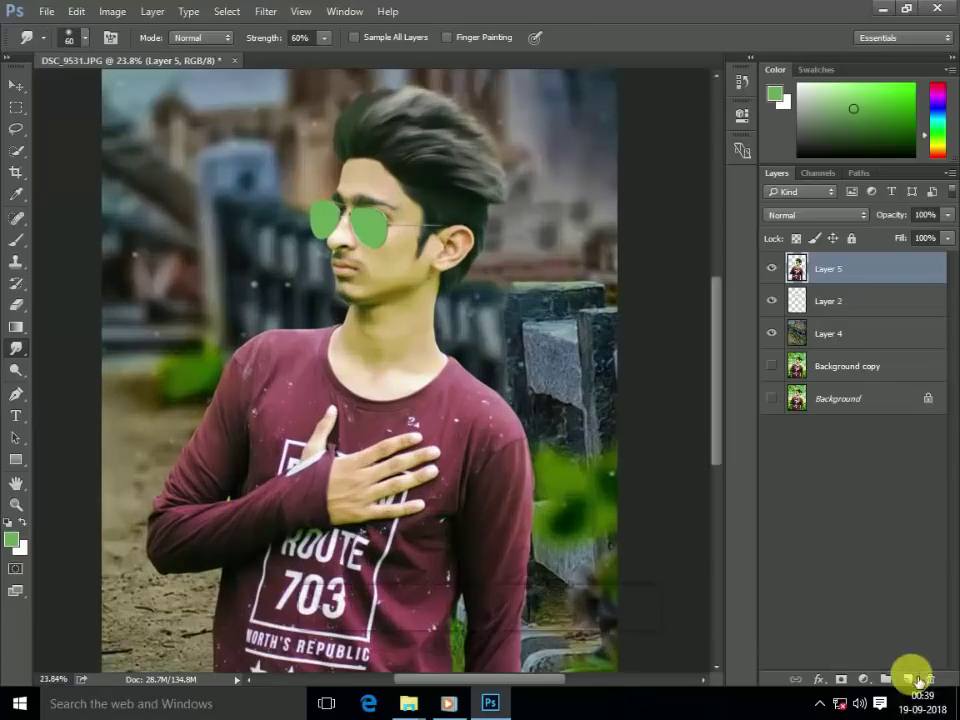
Add Layer 6 and set a skin-tone Brush at 24% opacity, 28% flow, size 90.
left_click(908, 679)
left_click(16, 240)
left_click(375, 189, "alt")
scroll(385, 203, "up", 1)
scroll(385, 203, "up", 1)
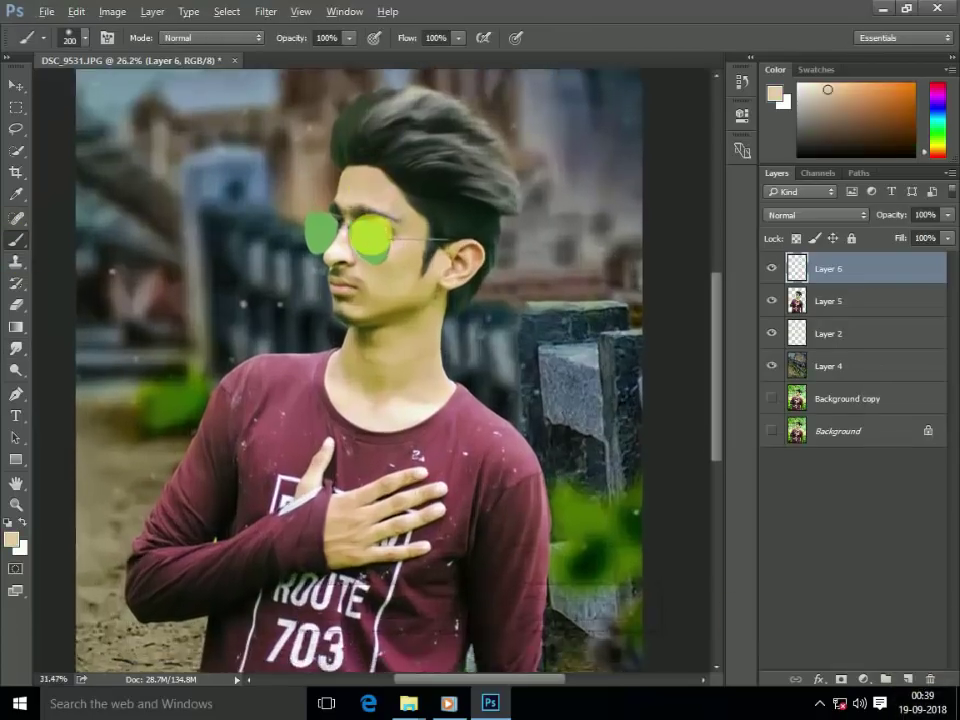
scroll(370, 440, "up", 7)
right_click(368, 358)
type("60")
key("Return")
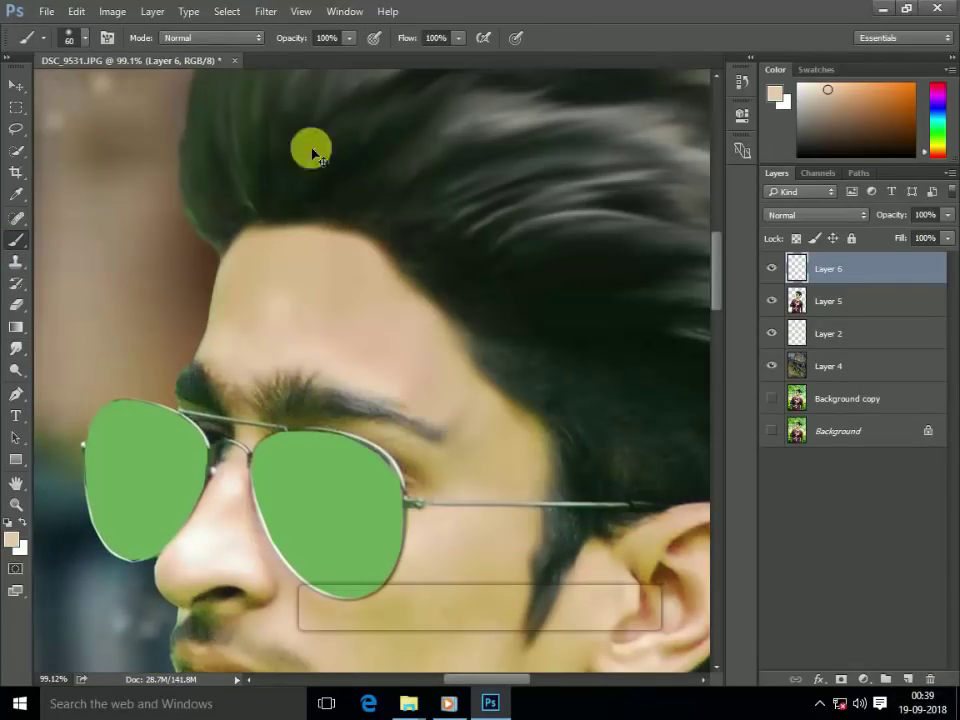
left_click(349, 38)
left_click(458, 38)
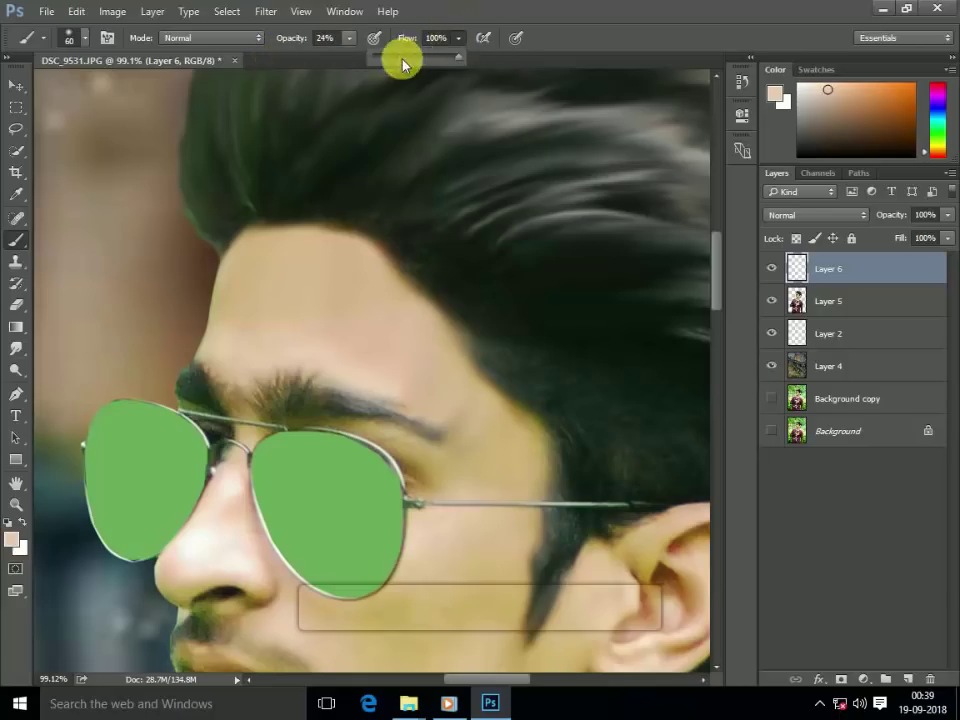
key("bracketright")
key("bracketright")
key("bracketright")
Paint soft skin tone over the forehead, temple, cheek, chin and neck.
left_click(268, 364)
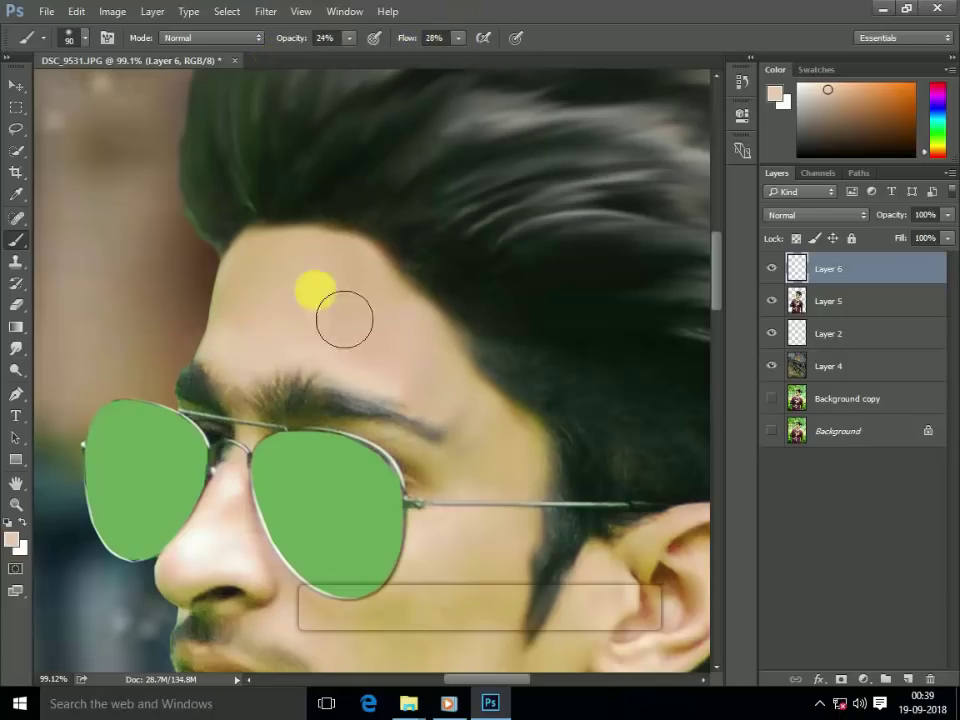
mouse_move(463, 392)
left_mouse_down()
mouse_move(300, 383)
mouse_move(274, 278)
left_mouse_up()
left_click_drag(285, 381, 262, 201)
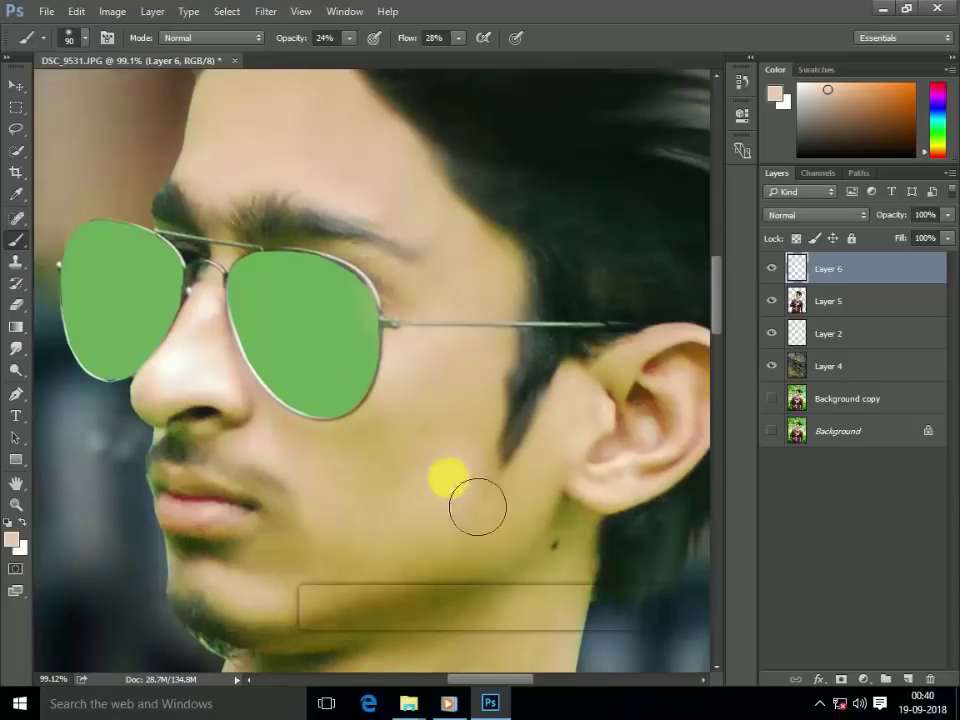
mouse_move(477, 507)
left_mouse_down()
mouse_move(411, 450)
mouse_move(517, 392)
mouse_move(494, 262)
left_mouse_up()
scroll(510, 275, "down", 5)
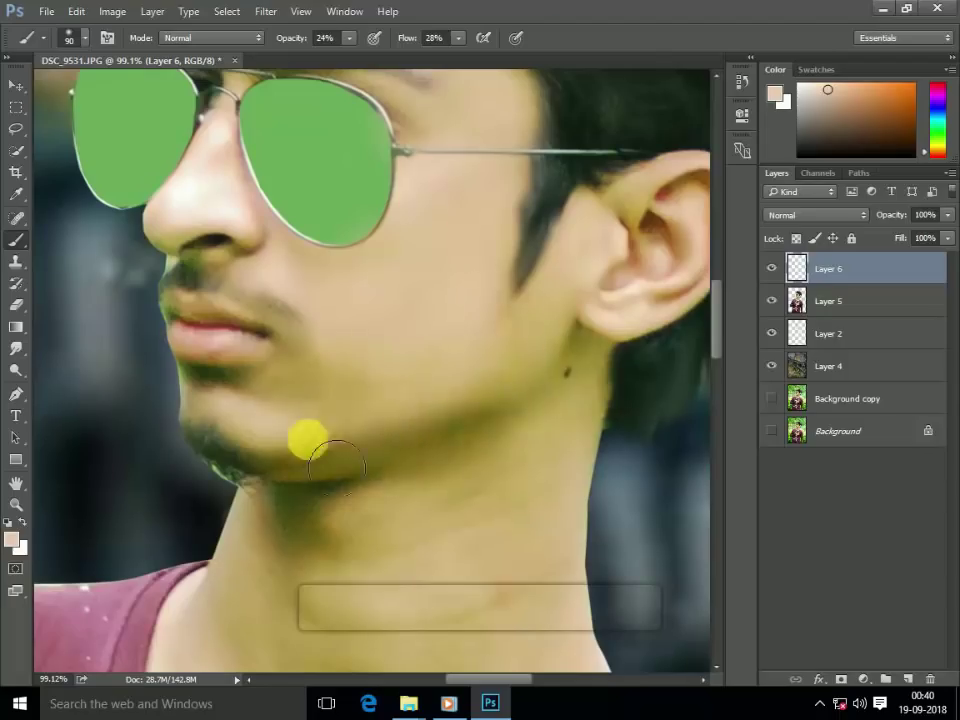
left_click_drag(326, 386, 318, 436)
scroll(245, 340, "up", 3)
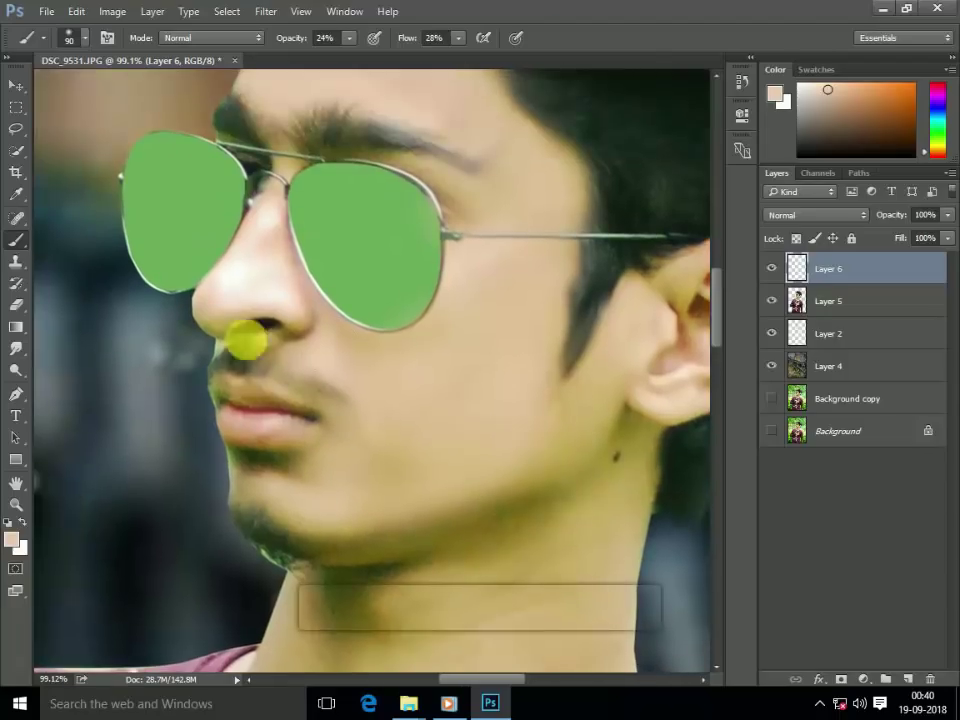
scroll(313, 259, "down", 1)
scroll(504, 392, "up", 1)
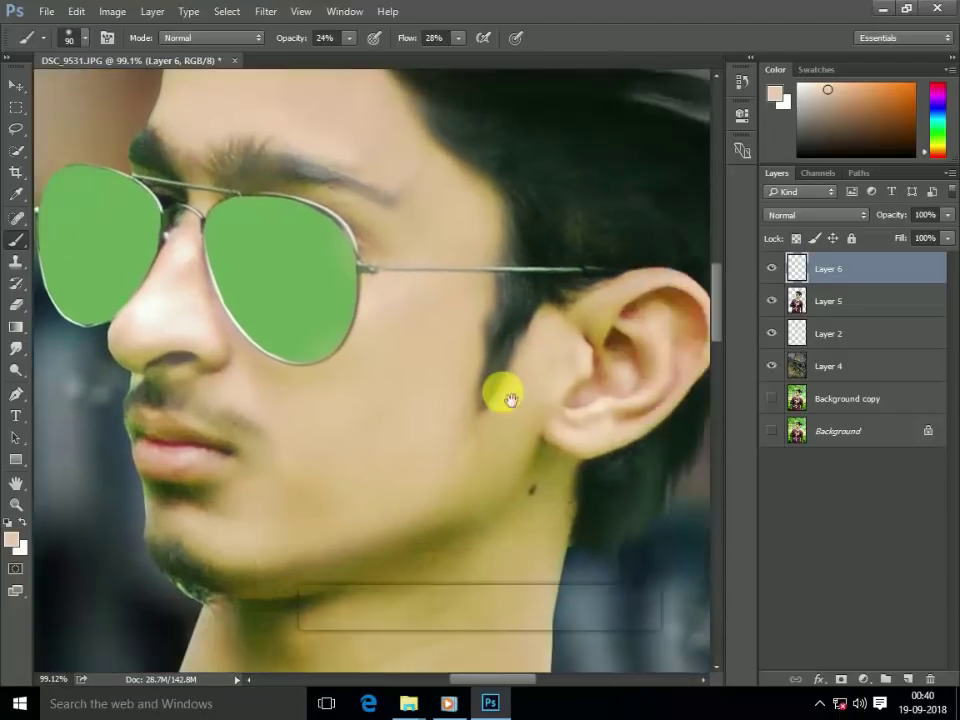
scroll(503, 398, "down", 2)
key("alt+space")
key("Escape")
scroll(462, 470, "down", 5)
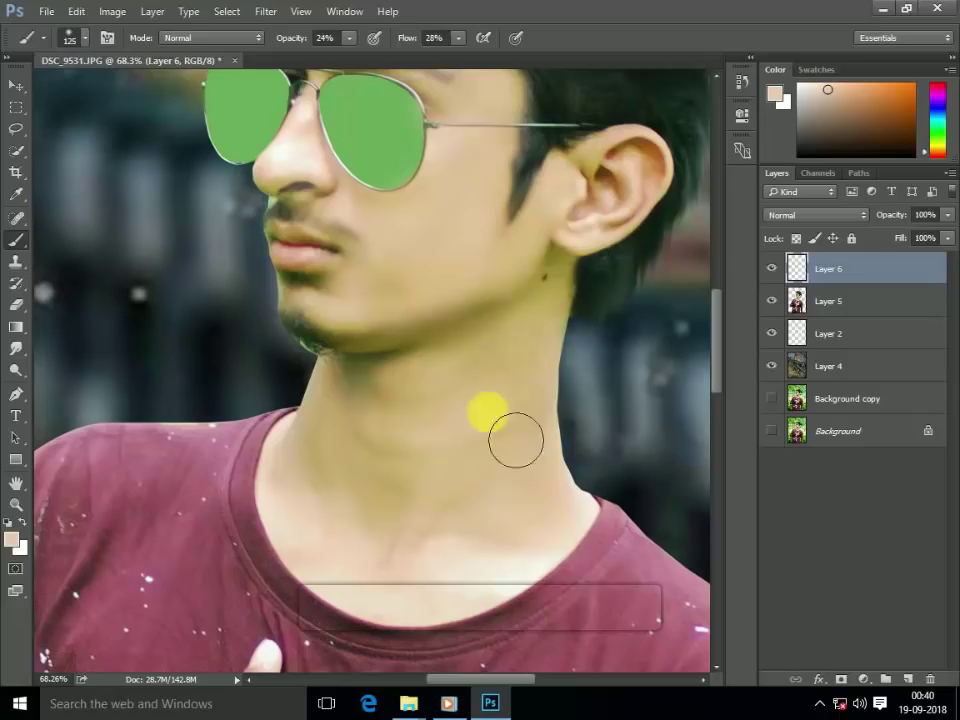
Apply a 6.4 px Gaussian Blur to the skin-paint layer.
scroll(452, 350, "down", 8, "alt")
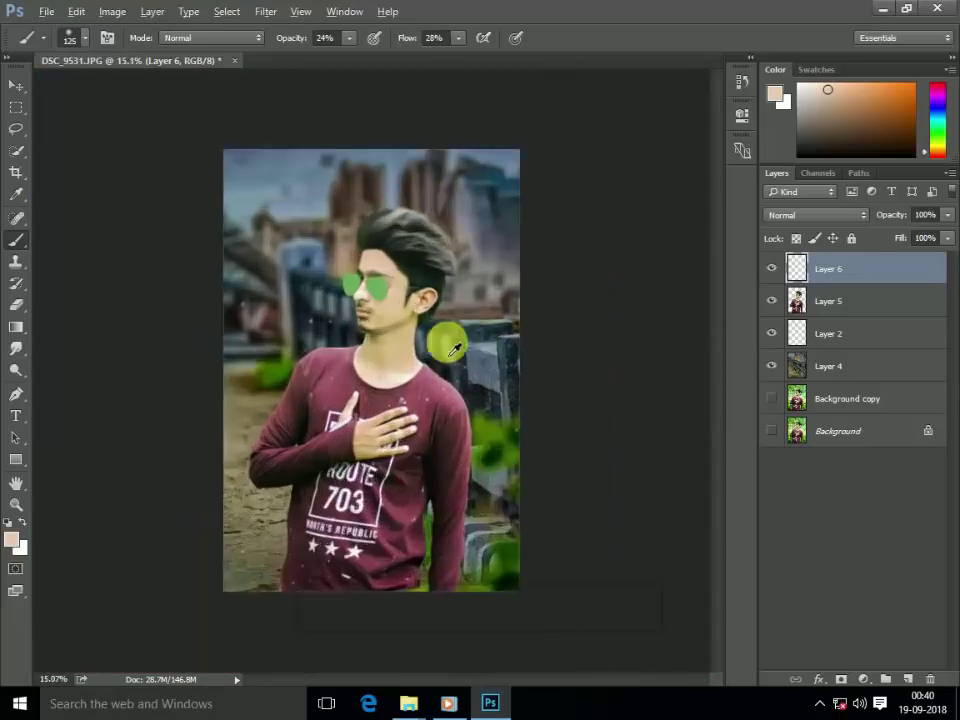
scroll(452, 350, "up", 1, "alt")
left_click(265, 11)
left_click(511, 238)
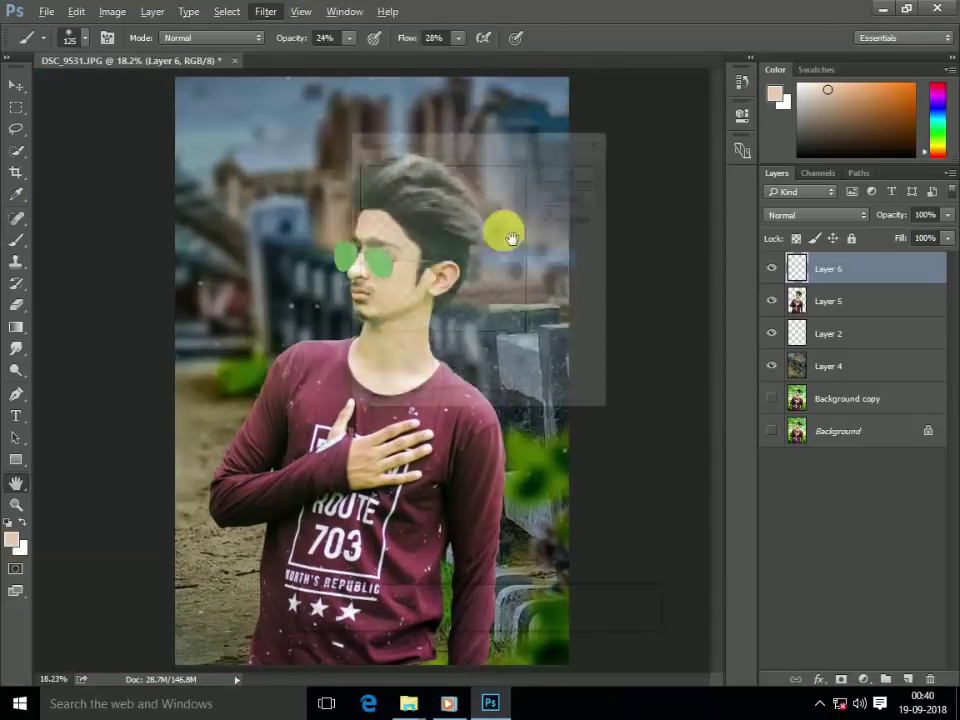
left_click_drag(420, 150, 537, 117)
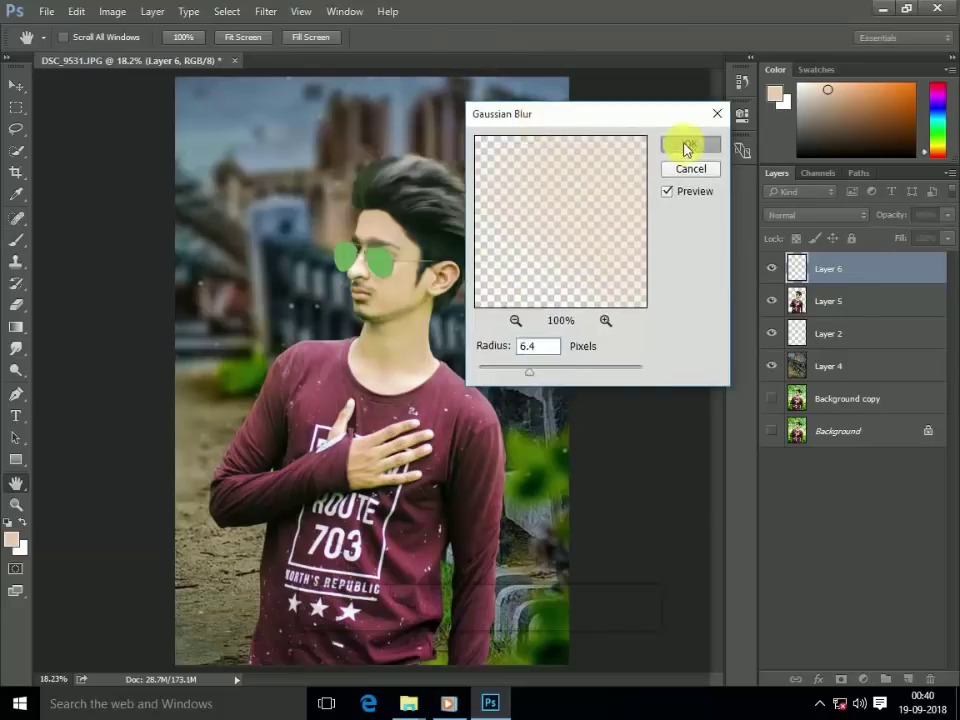
left_click(681, 143)
key("b")
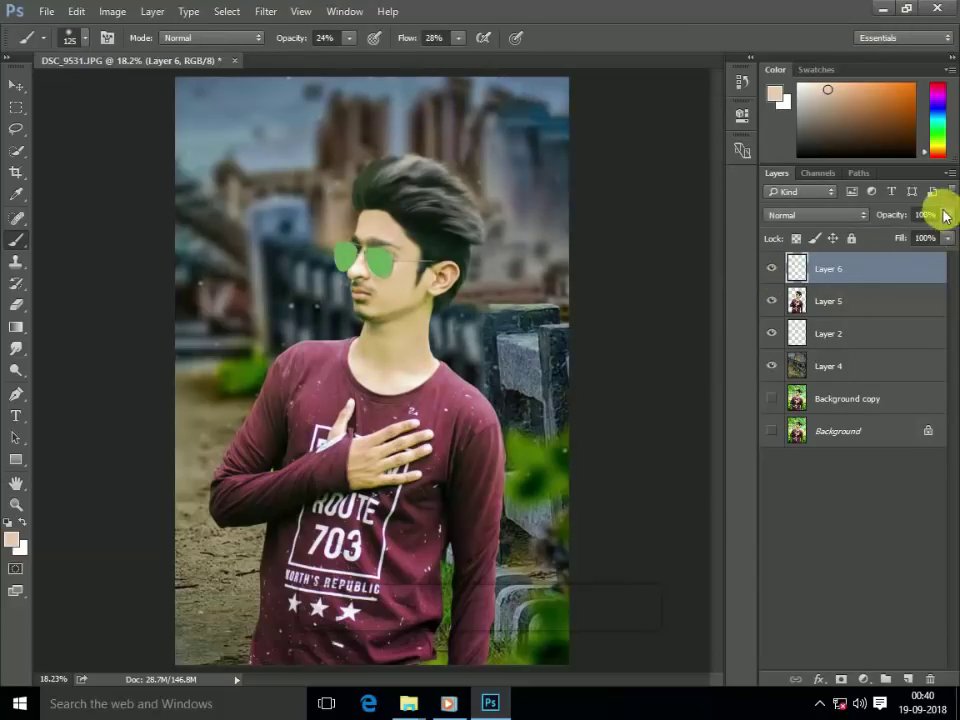
Set Layer 6 to 70% opacity and 88% fill, then load and deselect the figure outline.
left_click_drag(951, 260, 940, 263)
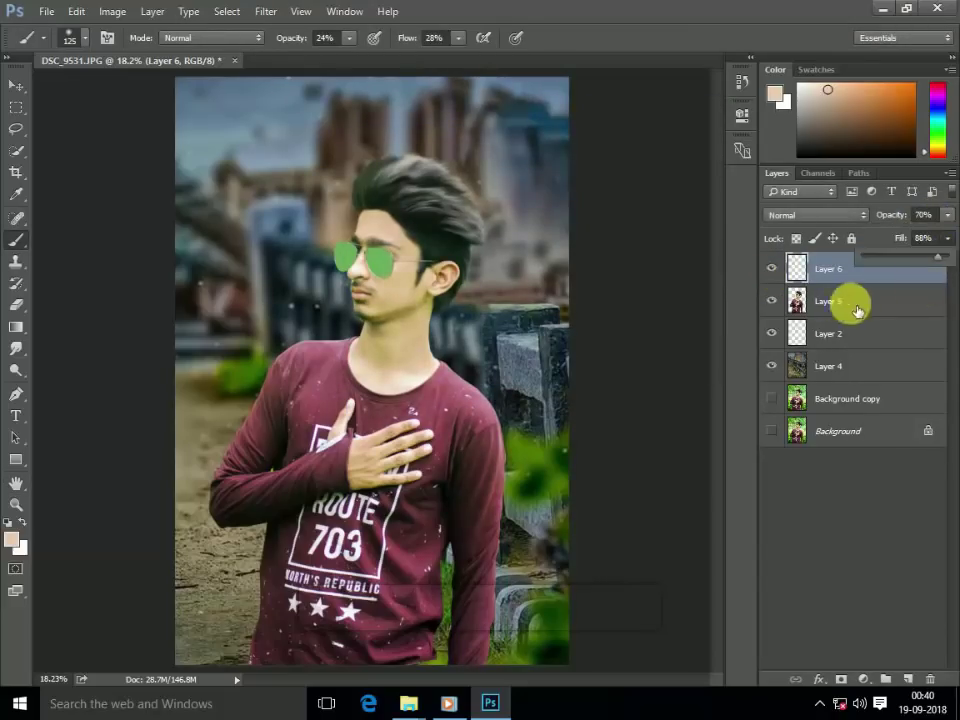
left_click(796, 300, "ctrl")
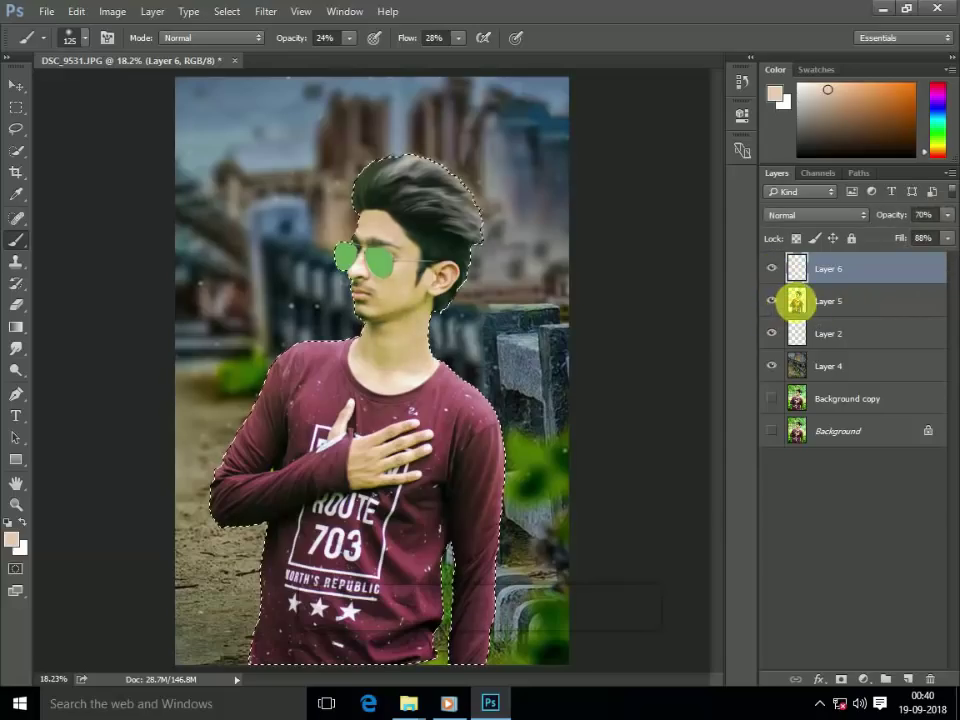
right_click(525, 182)
left_click(15, 107)
right_click(255, 106)
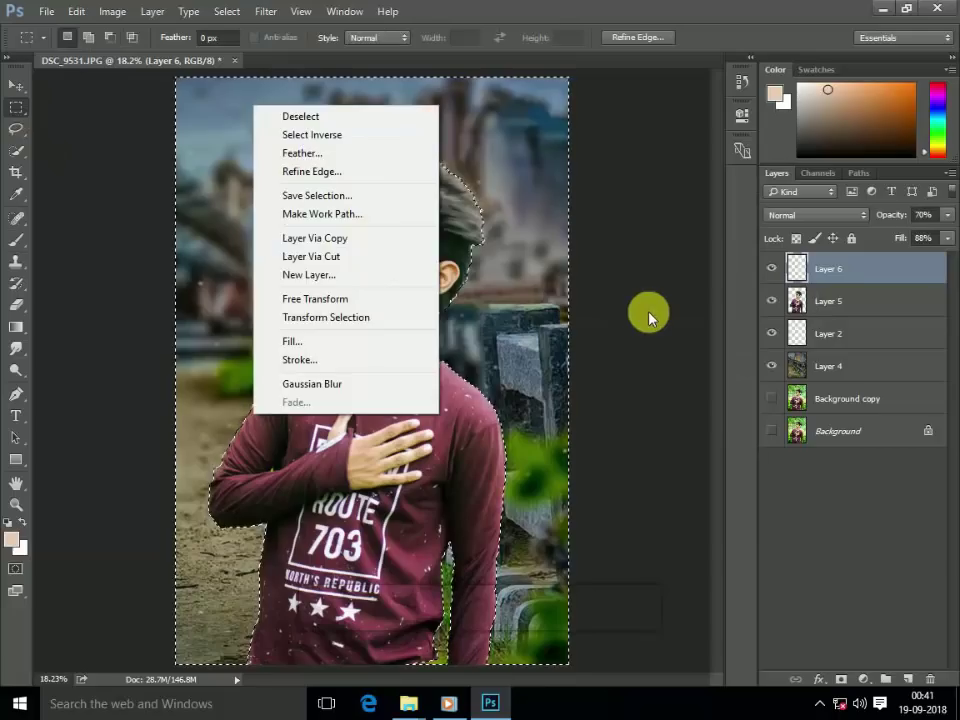
left_click(648, 316)
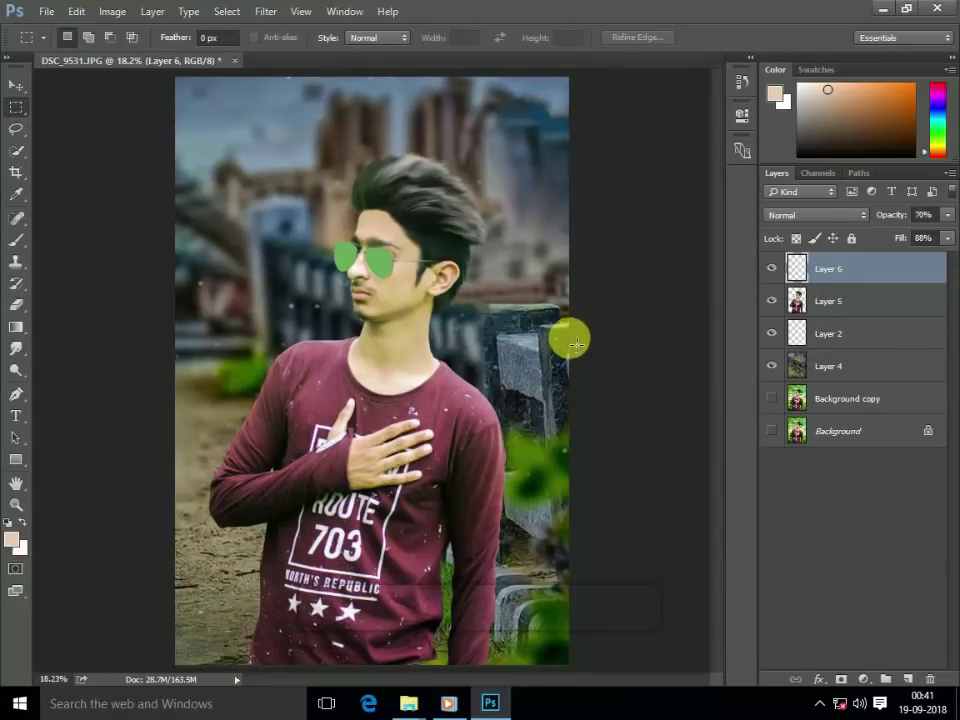
Select the Layer 4 city background and open the Tilt-Shift blur.
left_click(857, 362)
left_click(265, 11)
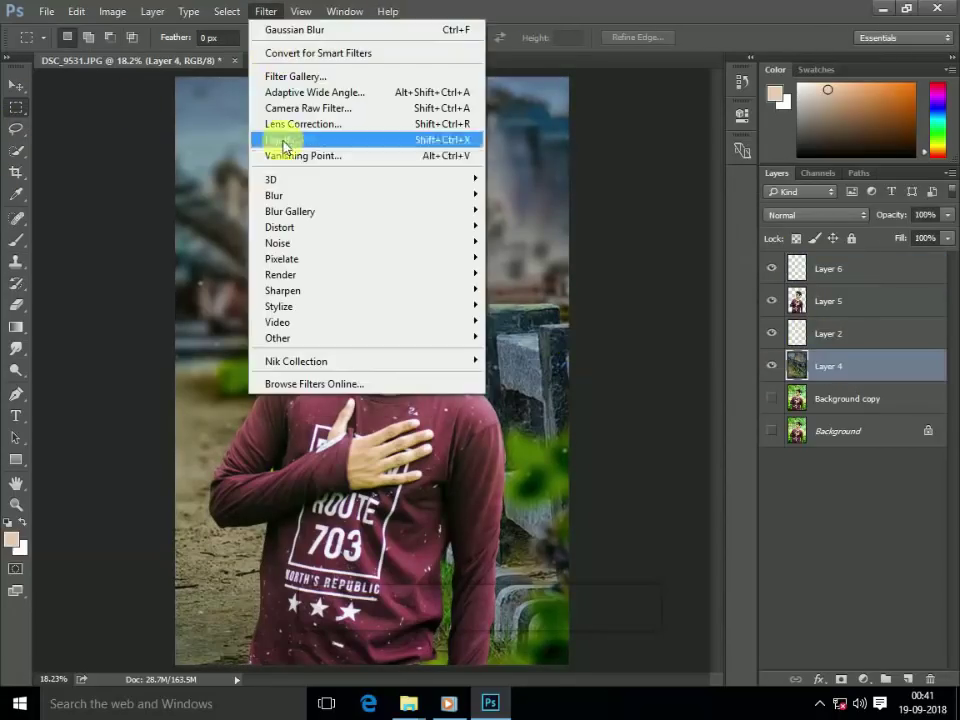
left_click(610, 218)
left_click(17, 175)
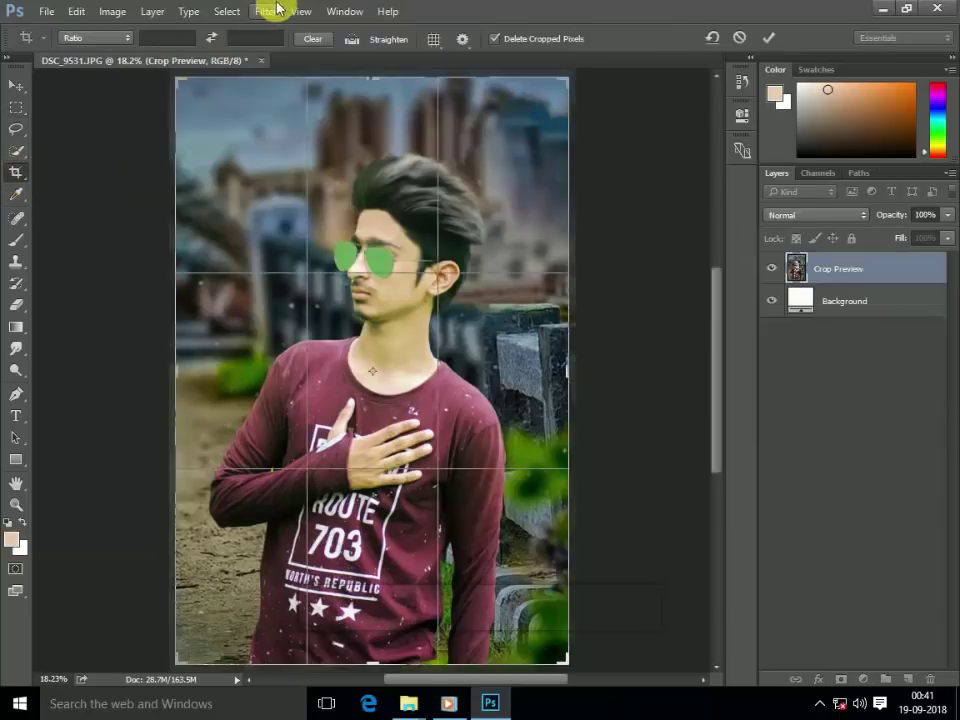
left_click(265, 11)
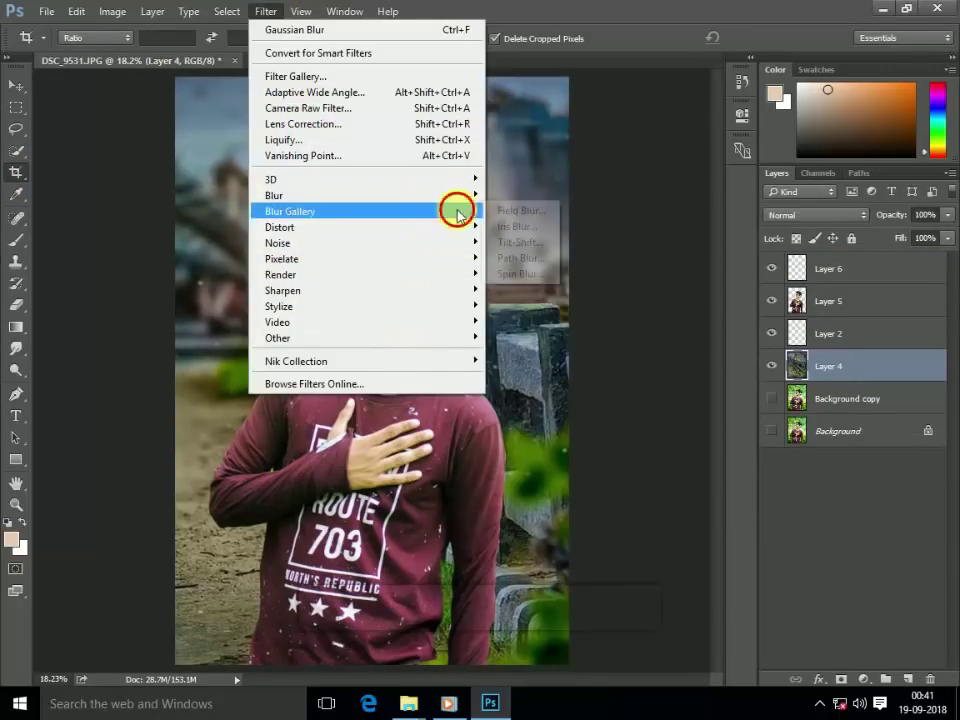
left_click(515, 243)
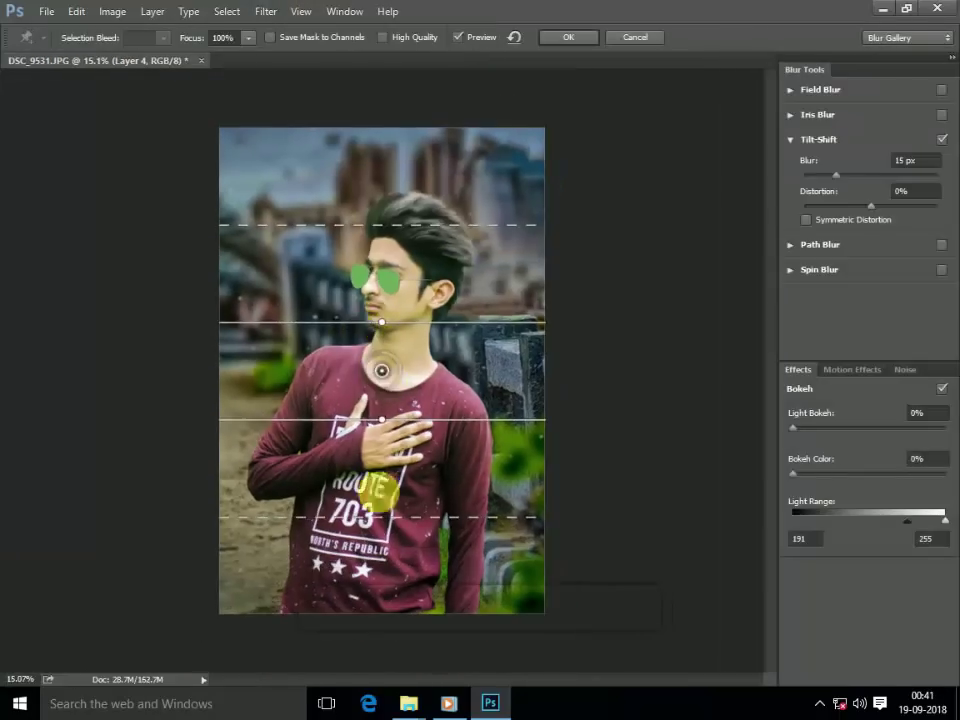
Try a 29 px tilt-shift with bokeh and distortion tweaks, then cancel it.
left_click_drag(382, 372, 376, 590)
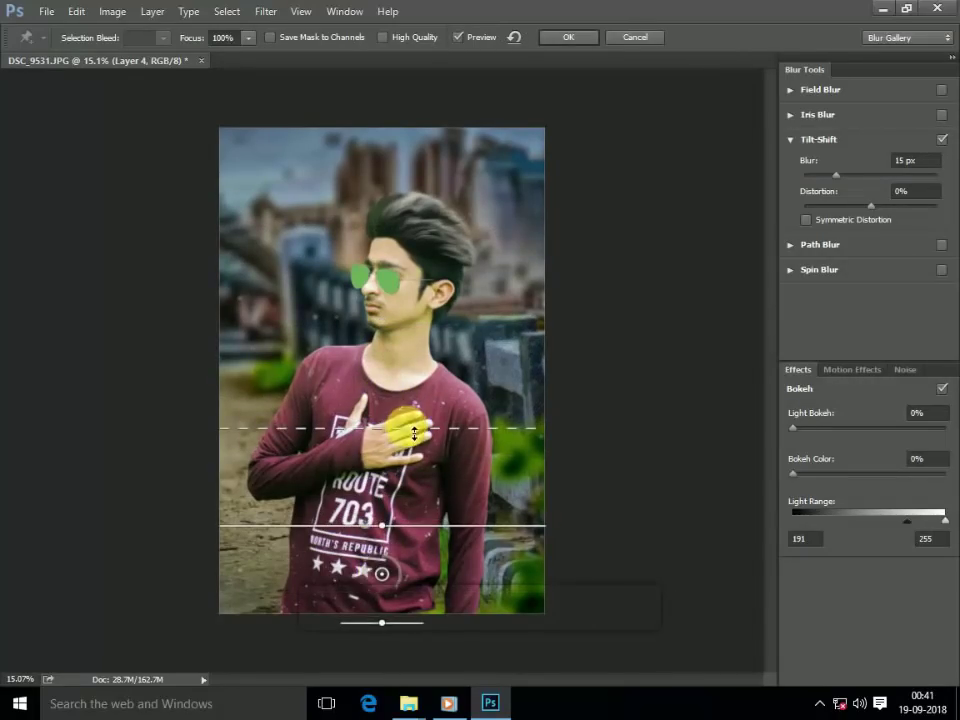
left_click_drag(377, 443, 377, 428)
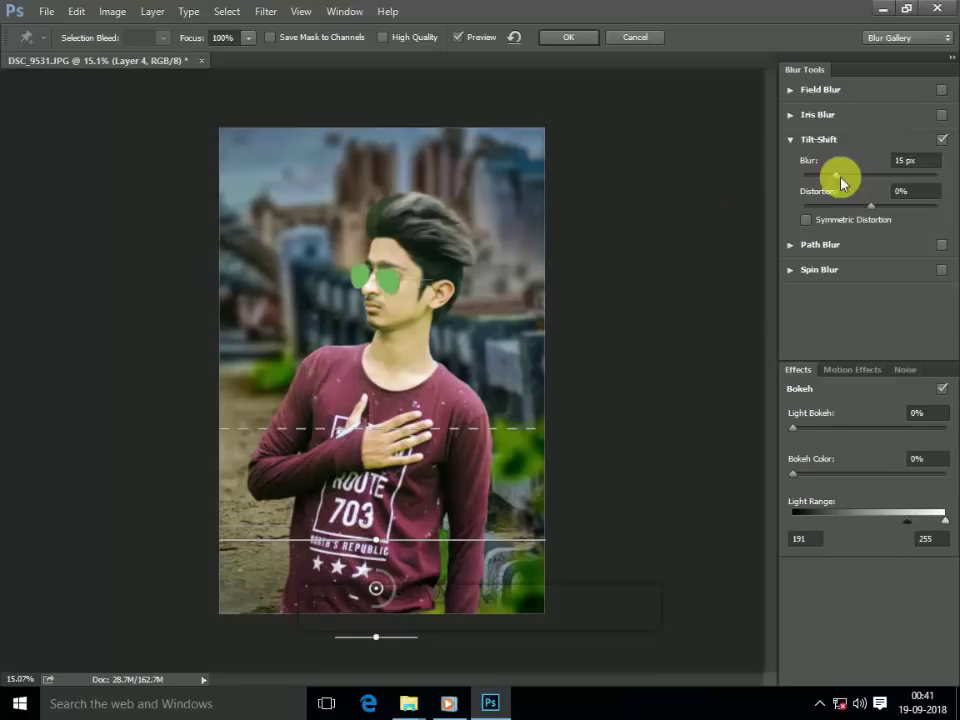
mouse_move(841, 181)
left_mouse_down()
mouse_move(855, 173)
mouse_move(934, 206)
left_mouse_up()
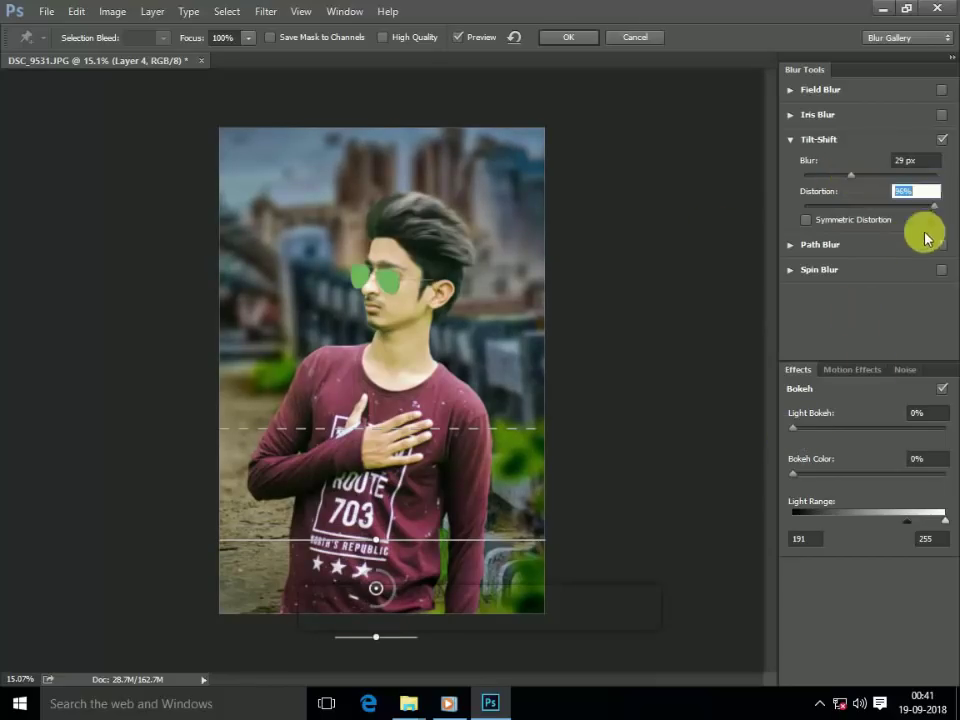
left_click_drag(793, 428, 910, 428)
left_click_drag(793, 473, 886, 473)
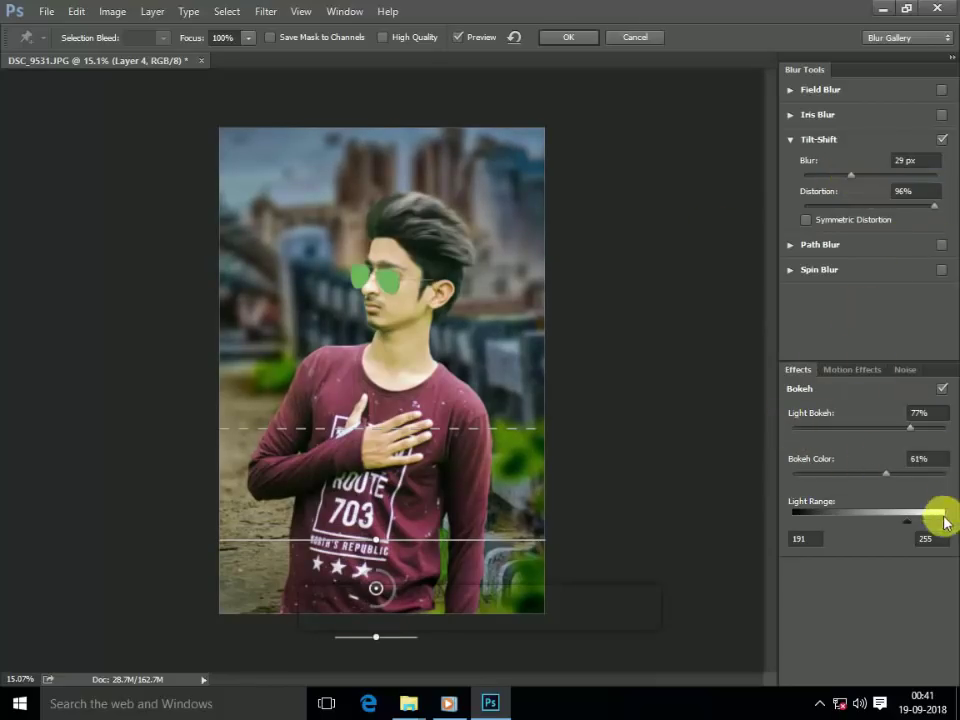
left_click_drag(934, 206, 840, 206)
left_click_drag(910, 428, 812, 428)
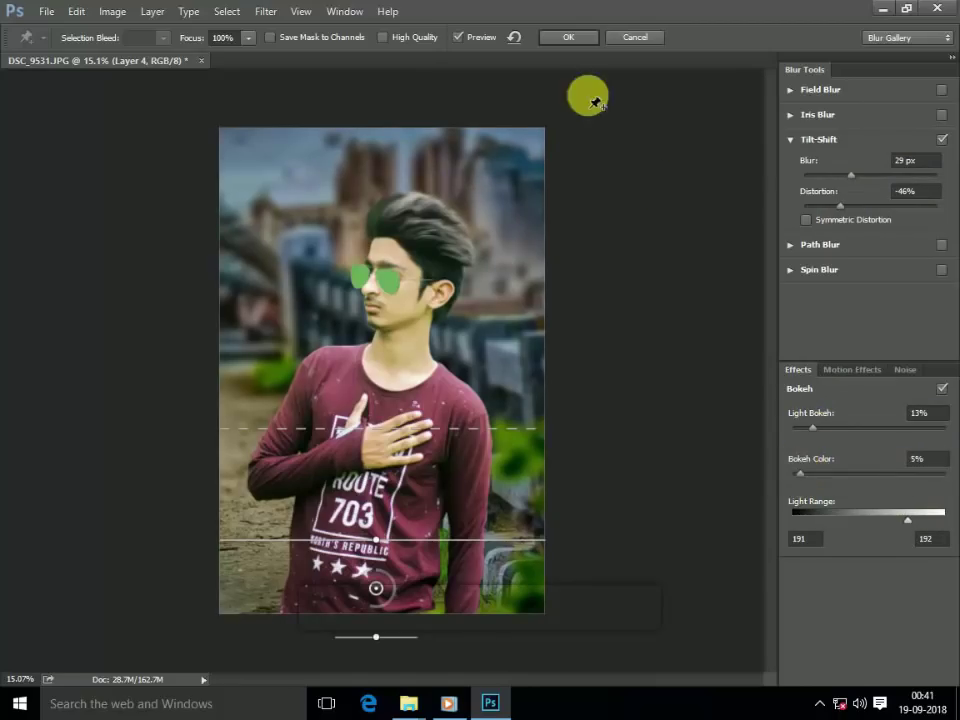
left_click(645, 40)
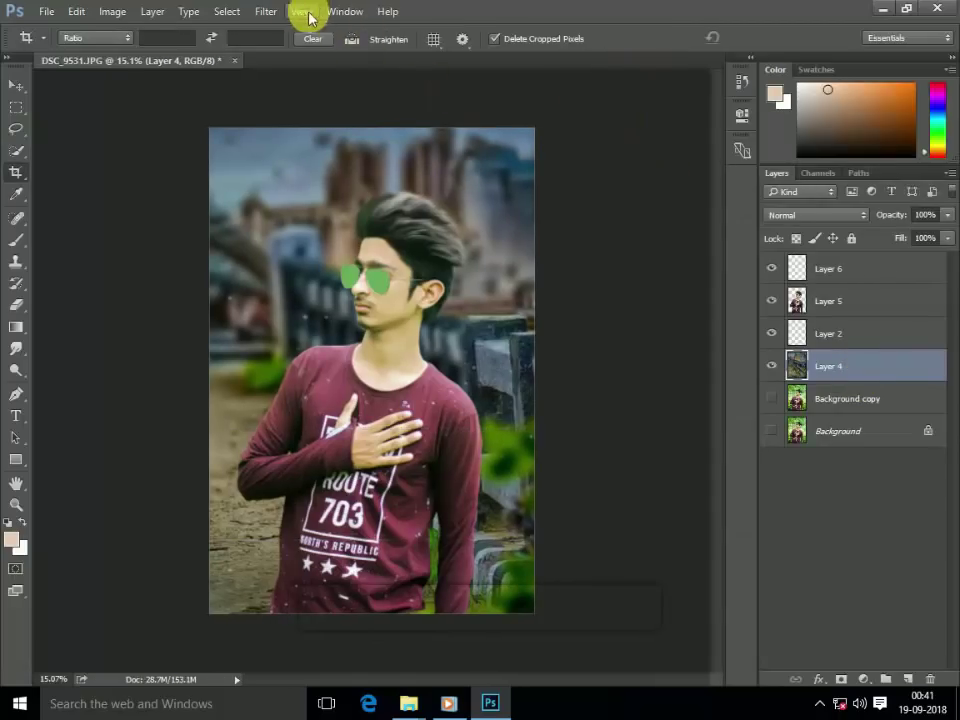
Apply a 54 px Tilt-Shift blur with the sharp band near the bottom edge.
left_click(265, 11)
left_click(540, 243)
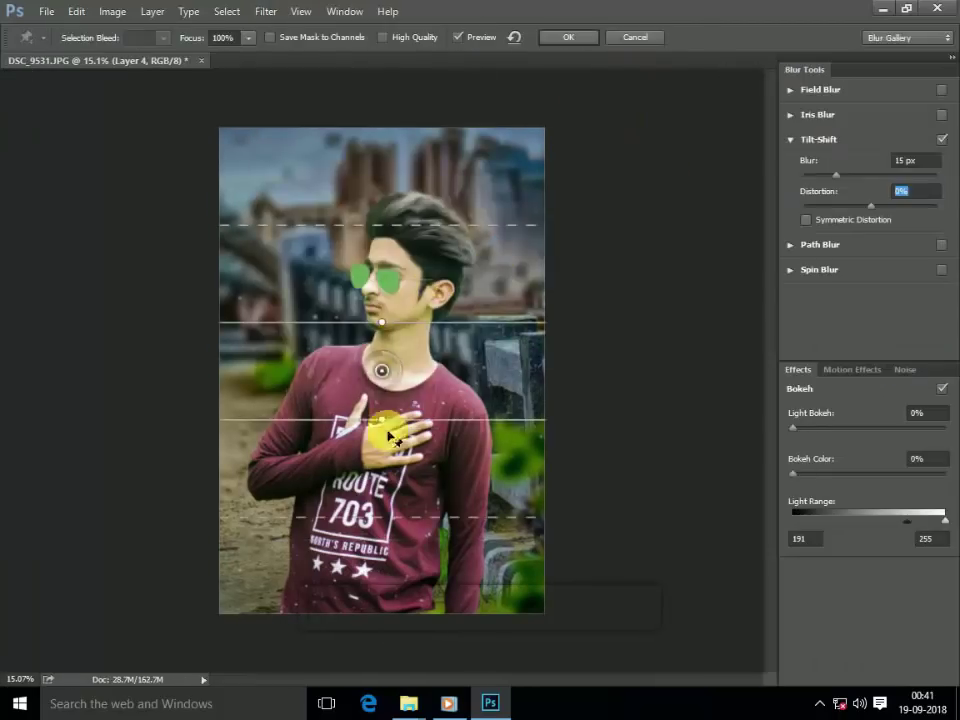
left_click_drag(381, 369, 408, 666)
mouse_move(836, 175)
left_mouse_down()
mouse_move(865, 178)
mouse_move(856, 177)
left_mouse_up()
left_click(570, 37)
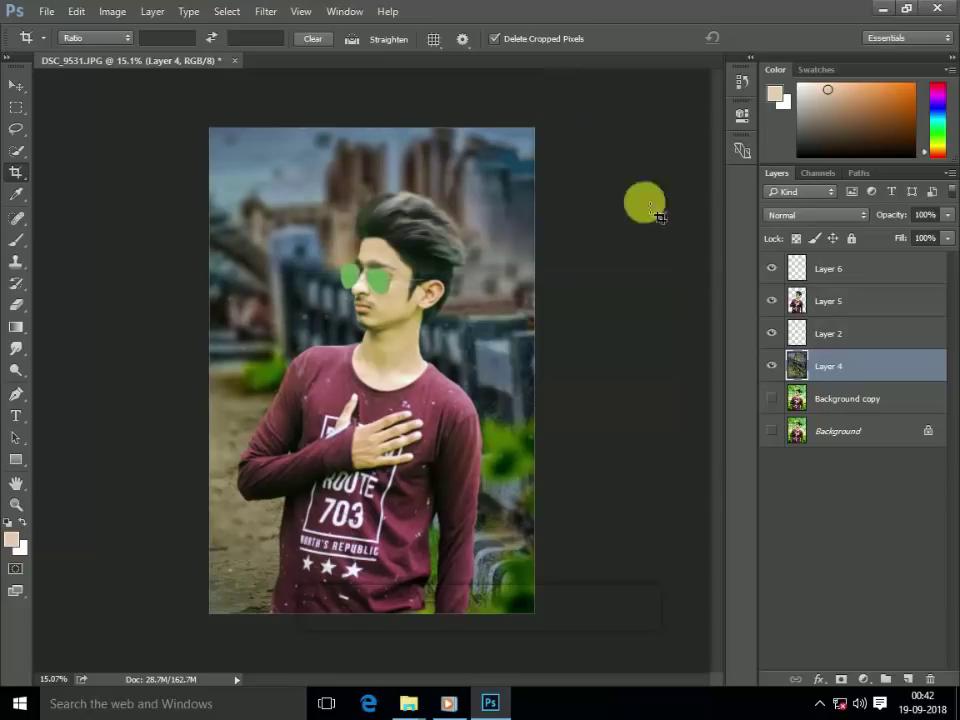
Check Layer 4's visibility and make the Background copy layer visible.
left_click(771, 368)
left_click(771, 398)
left_click(771, 368)
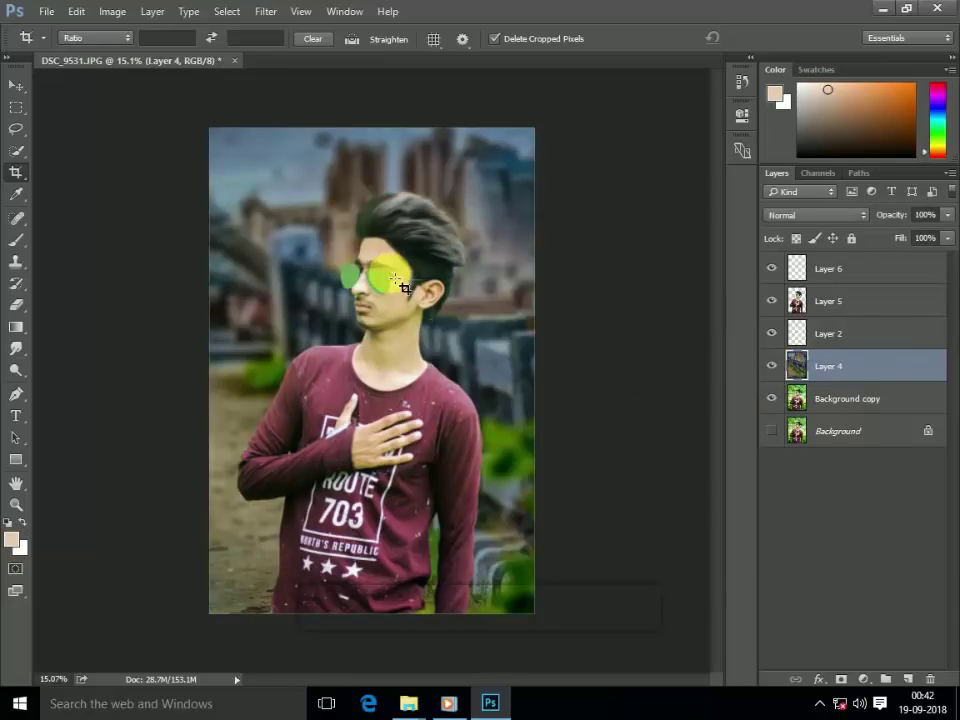
scroll(400, 447, "up", 3)
scroll(400, 447, "up", 2)
scroll(400, 447, "up", 2)
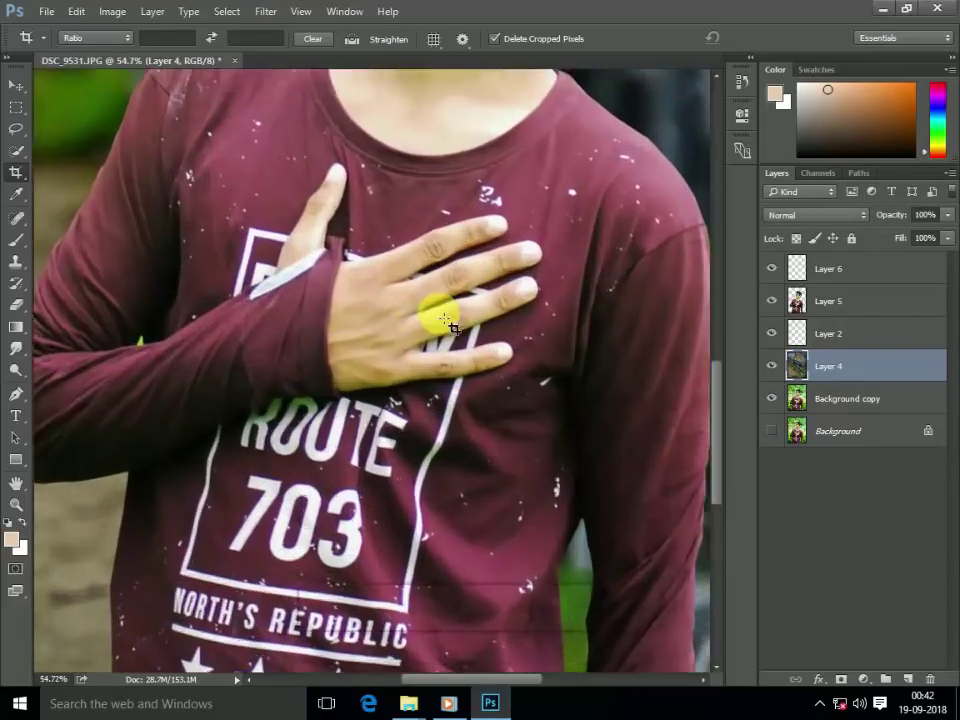
Merge the painted skin layer into the cut-out person layer, Layer 5.
left_click(800, 300)
left_click(771, 268)
scroll(611, 589, "up", 3)
scroll(680, 500, "up", 4)
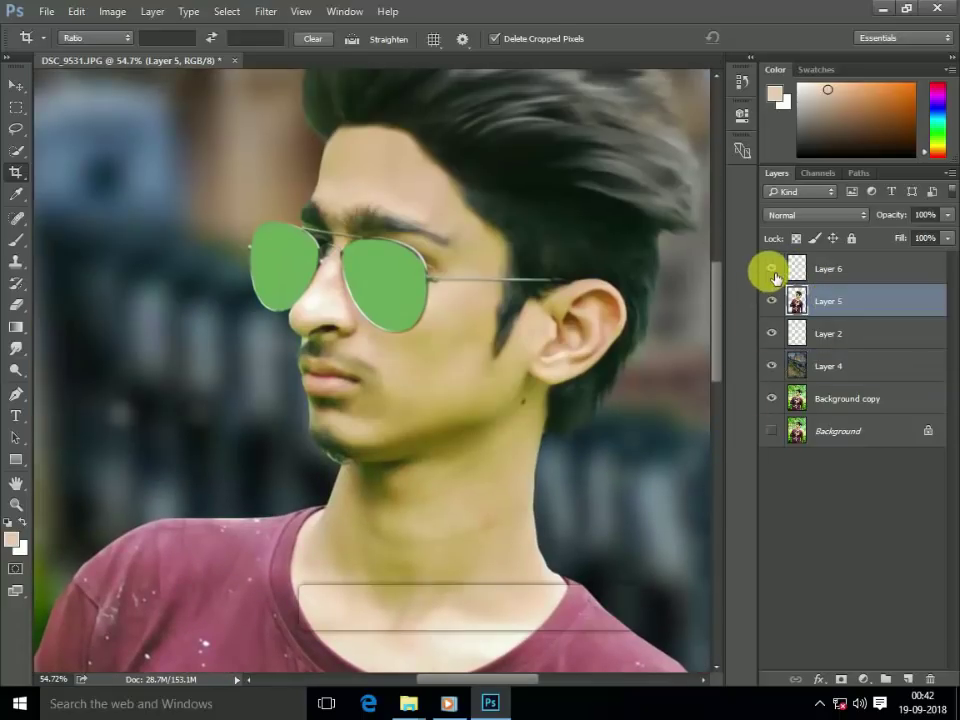
left_click(771, 268)
left_click(822, 270, "shift")
key("ctrl+e")
On a new layer, paint soft skin tone over the hand and enlarge the brush to 125.
left_click(906, 679)
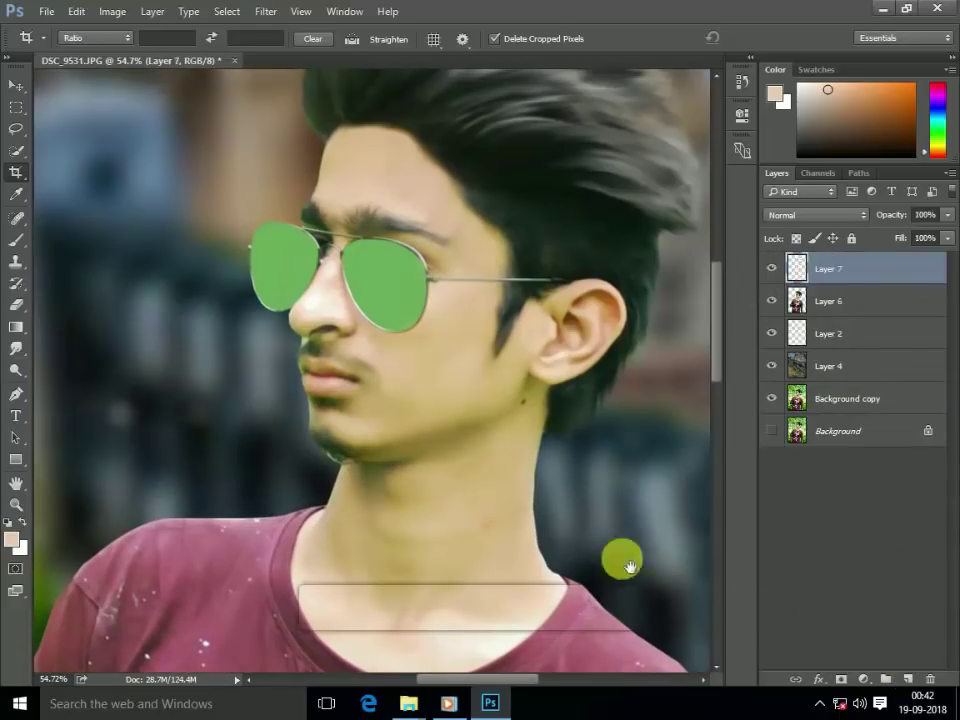
scroll(620, 480, "down", 5)
scroll(600, 392, "up", 1)
left_click(16, 240)
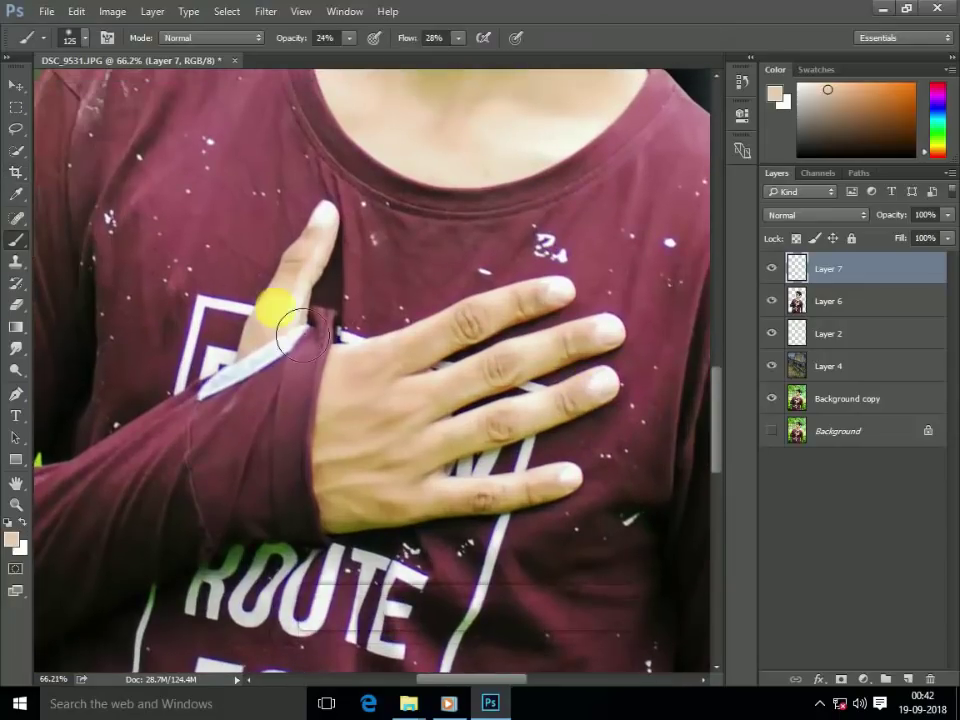
mouse_move(383, 421)
left_mouse_down()
mouse_move(482, 540)
mouse_move(546, 489)
mouse_move(435, 379)
mouse_move(597, 378)
mouse_move(493, 461)
mouse_move(375, 444)
mouse_move(375, 514)
mouse_move(312, 294)
left_mouse_up()
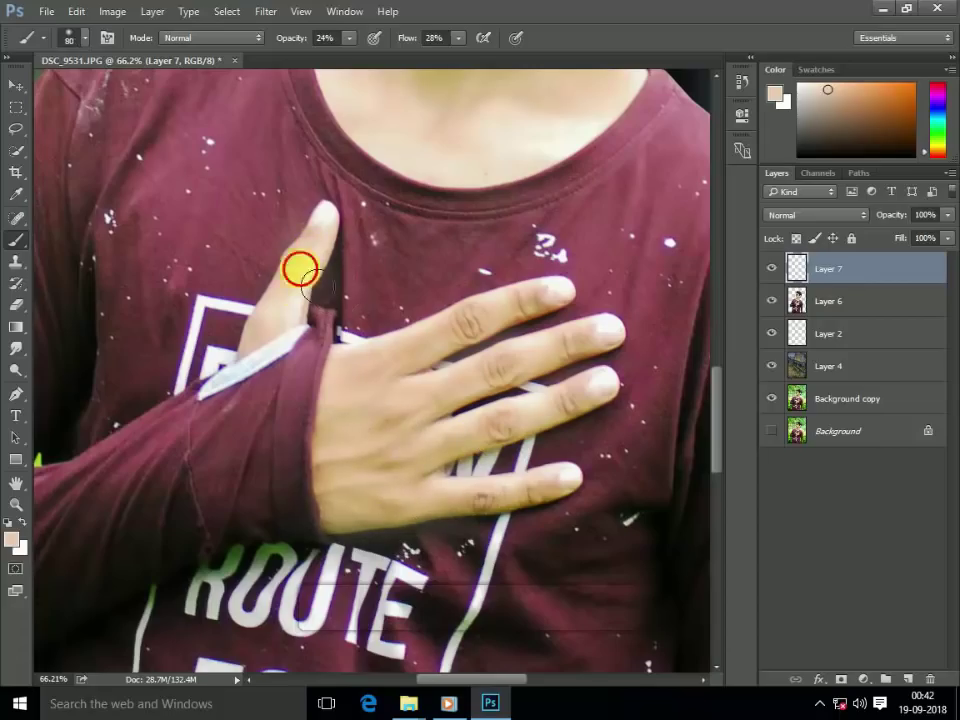
mouse_move(255, 347)
left_mouse_down()
mouse_move(328, 448)
mouse_move(463, 501)
left_mouse_up()
scroll(461, 459, "down", 2)
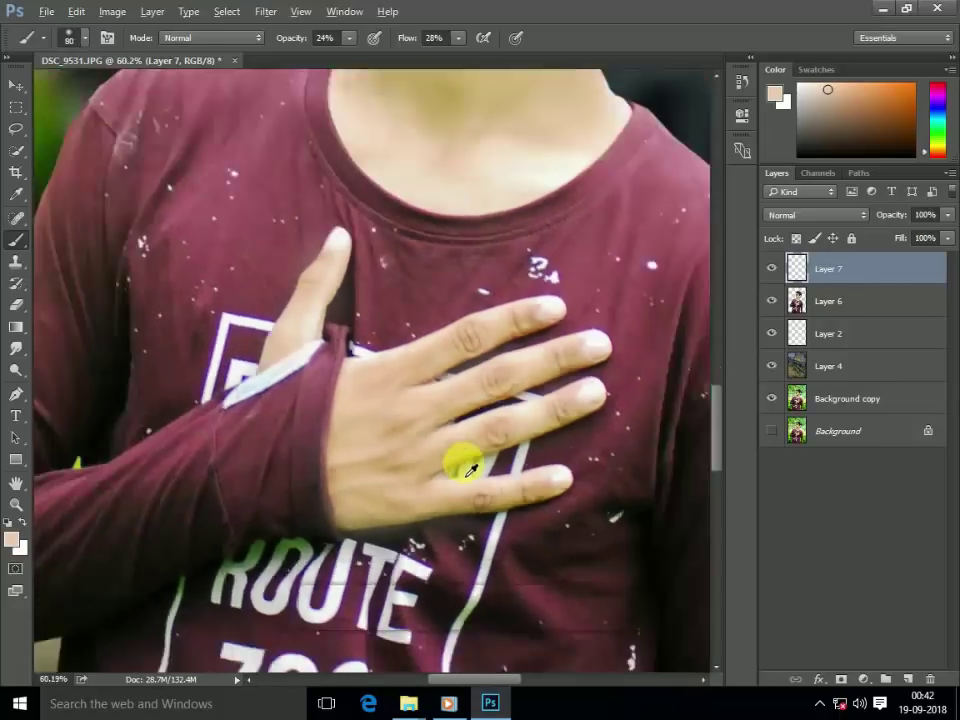
scroll(477, 305, "down", 4)
scroll(477, 305, "up", 3)
scroll(467, 403, "up", 2)
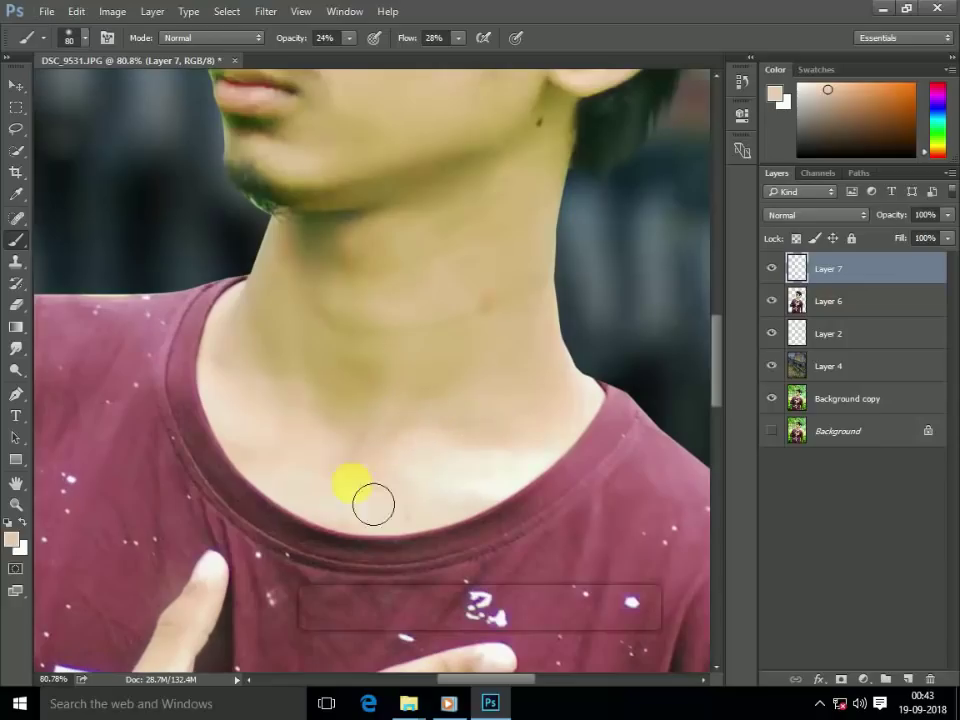
scroll(346, 481, "down", 2)
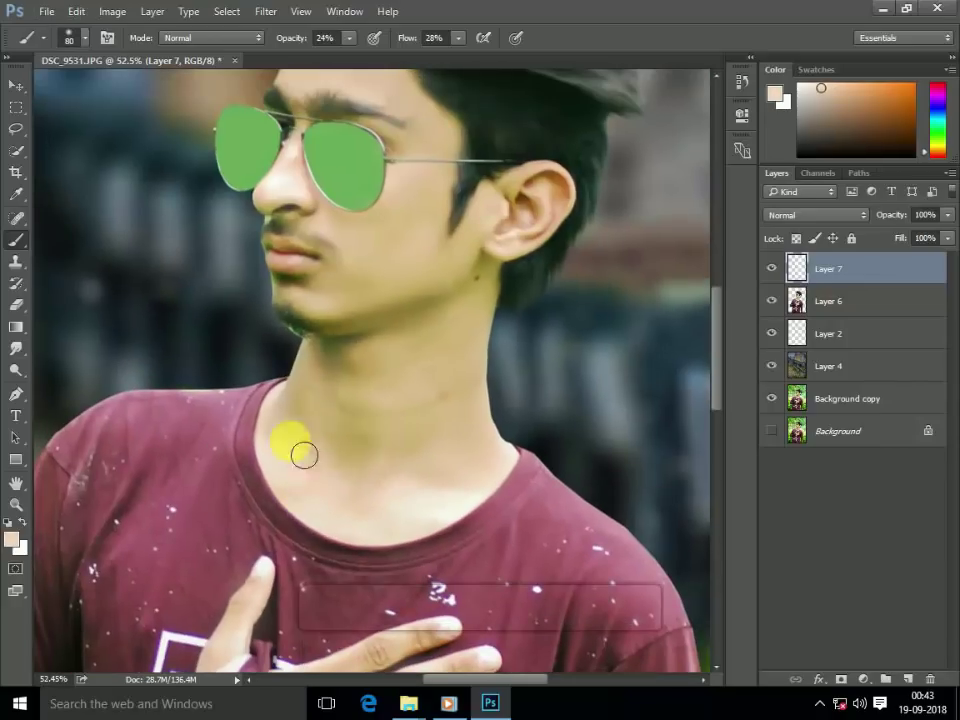
key("bracketright")
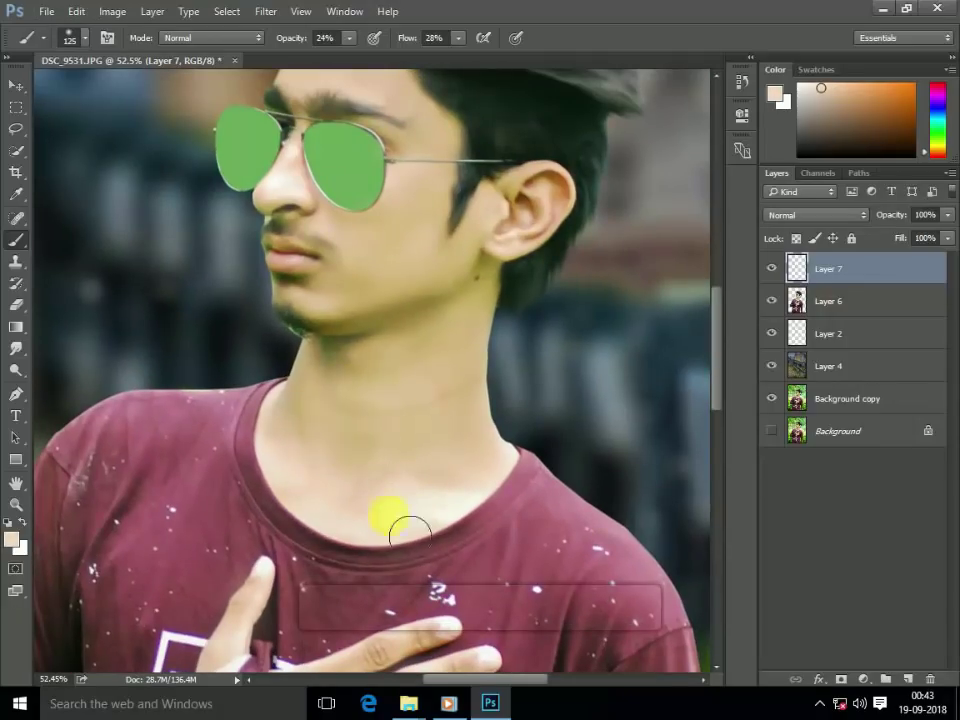
Merge Layer 6 into Layer 7.
left_click(904, 302, "shift")
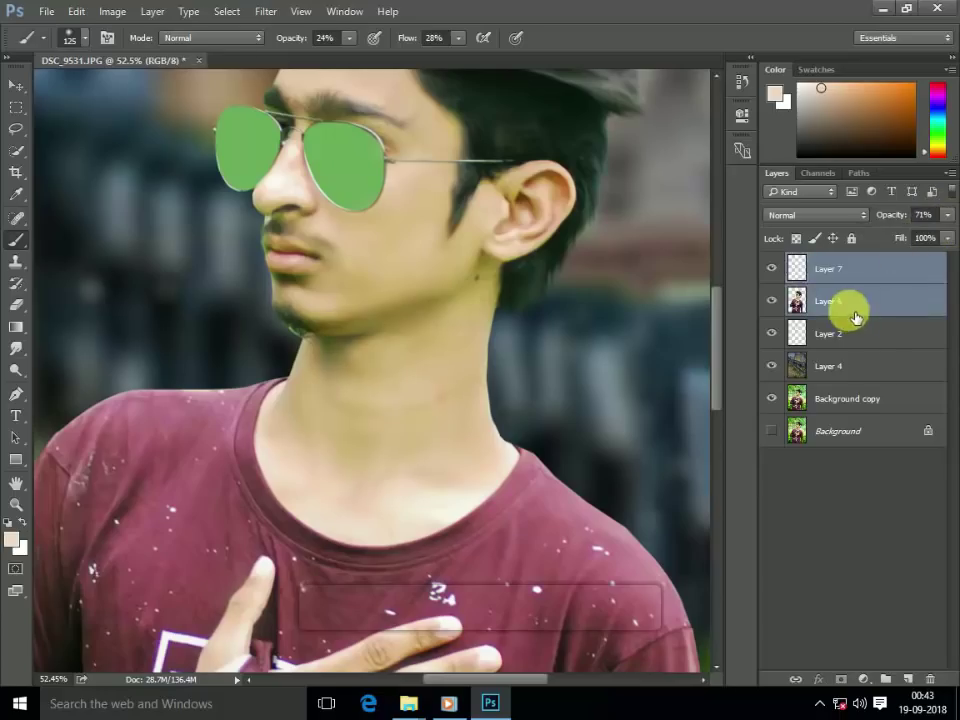
key("ctrl+e")
scroll(706, 289, "down", 1)
scroll(525, 189, "down", 2)
scroll(493, 188, "down", 2)
scroll(493, 188, "up", 1)
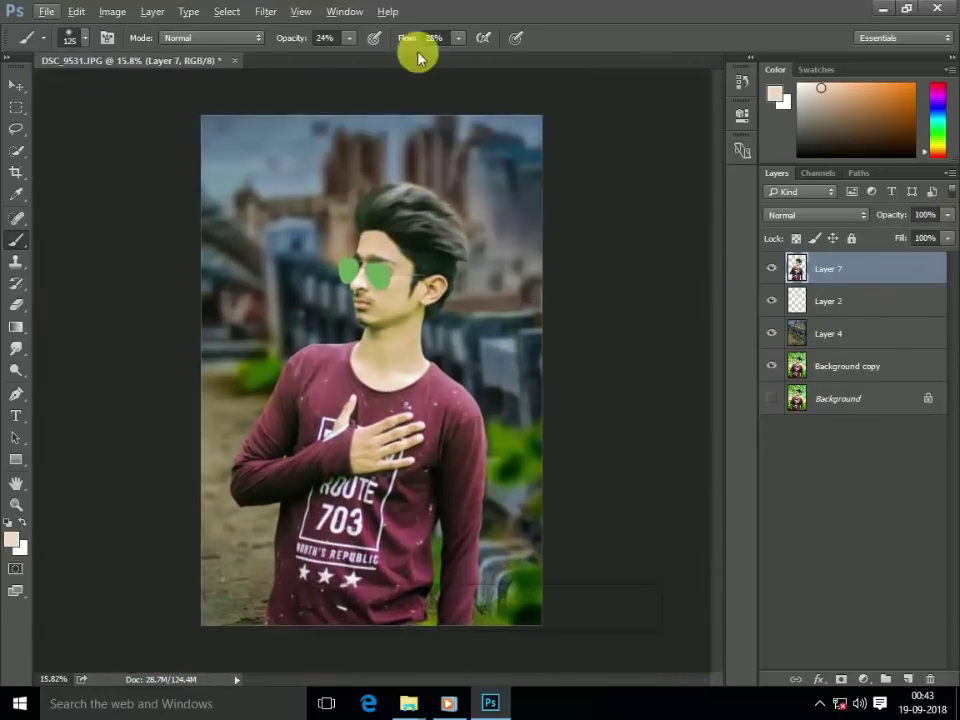
Apply a Camera Raw Filter with Clarity +19, Blacks -28 and Contrast +18.
left_click(286, 11)
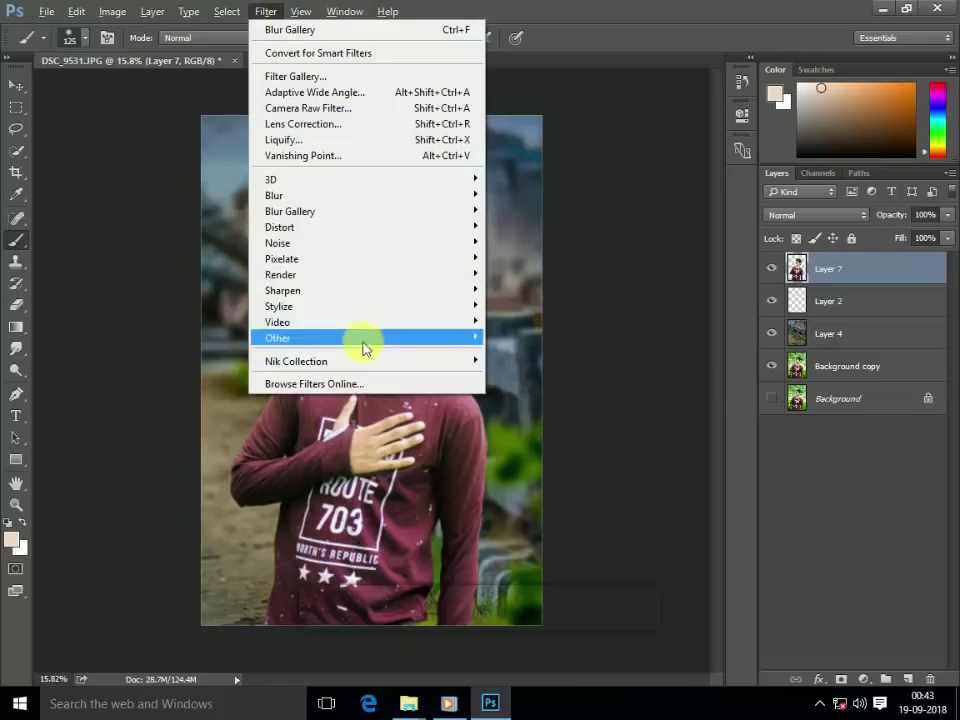
left_click(409, 112)
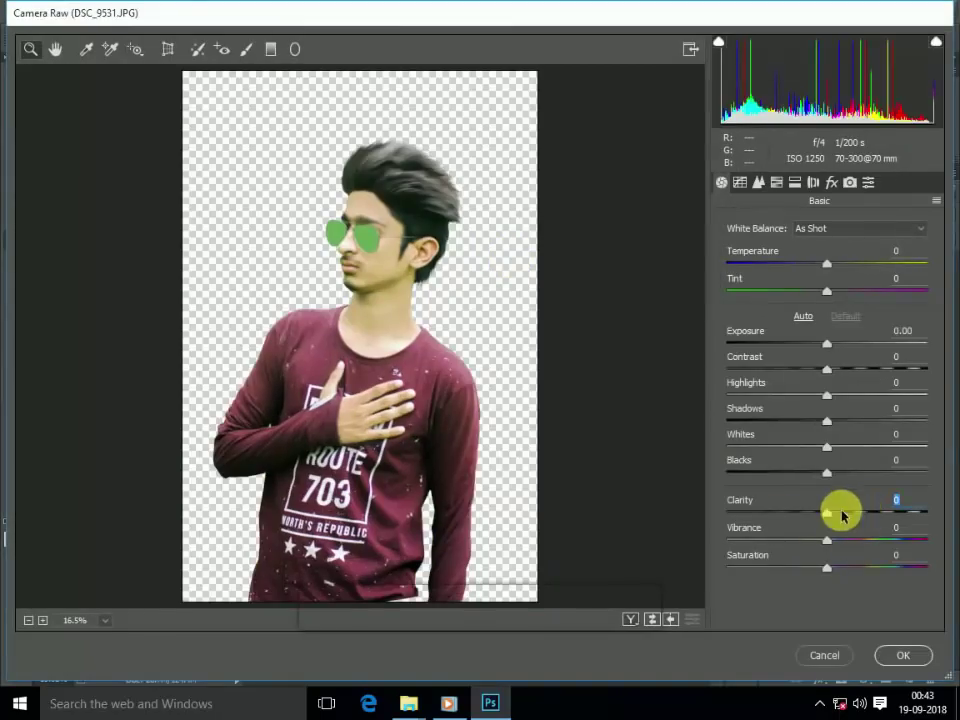
left_click_drag(843, 513, 846, 513)
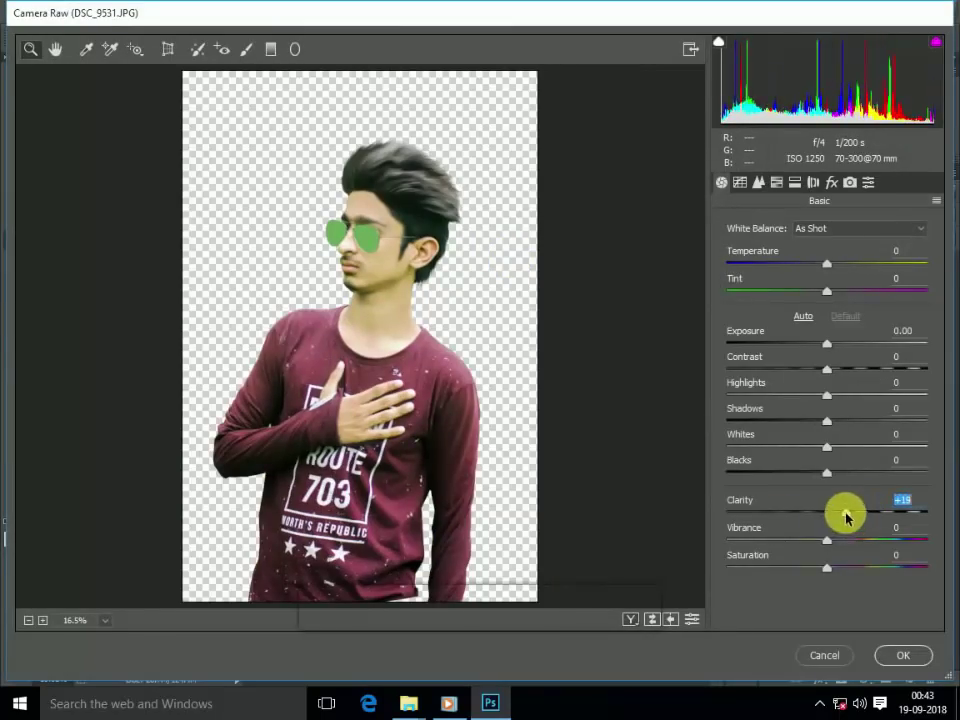
left_click_drag(826, 472, 797, 471)
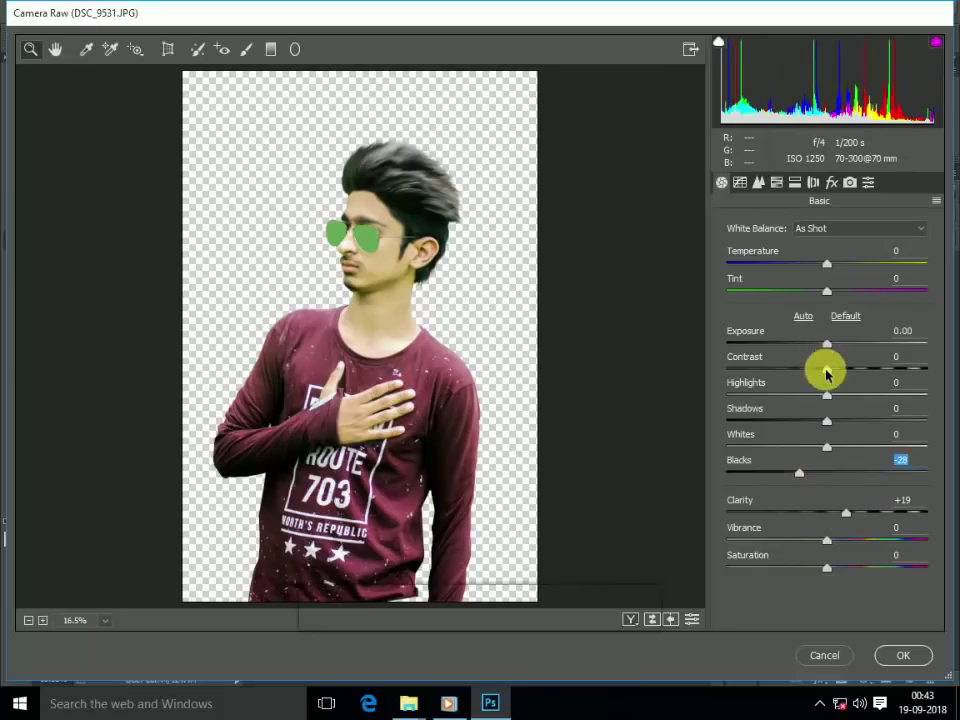
left_click_drag(826, 370, 843, 371)
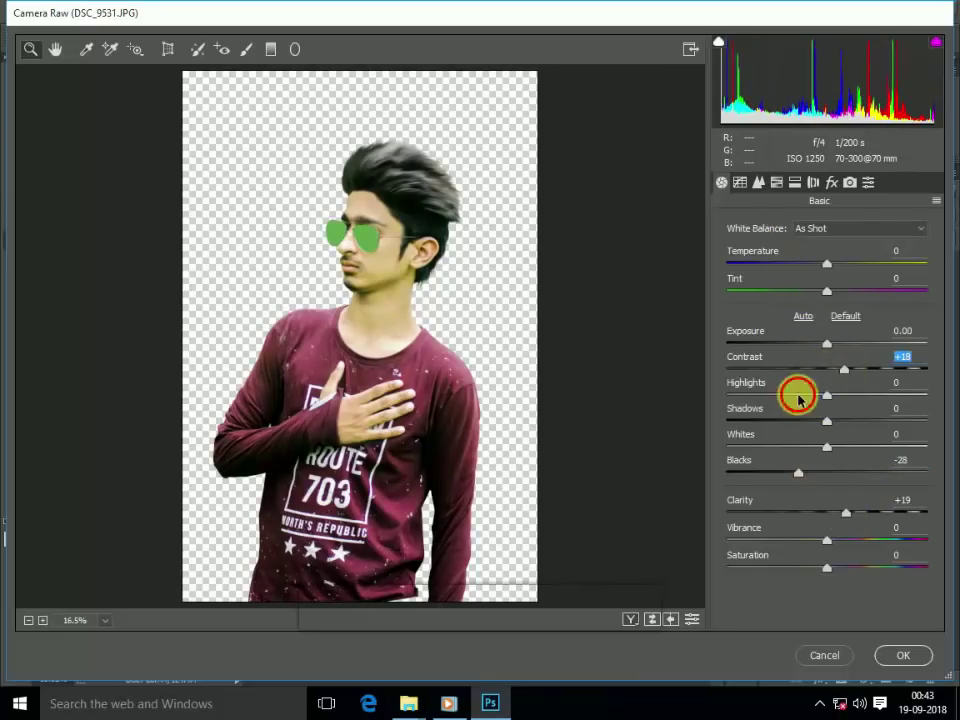
Raise Reds saturation to +38, lower Oranges to -14, and apply the Camera Raw adjustments.
left_click(776, 182)
left_click(782, 251)
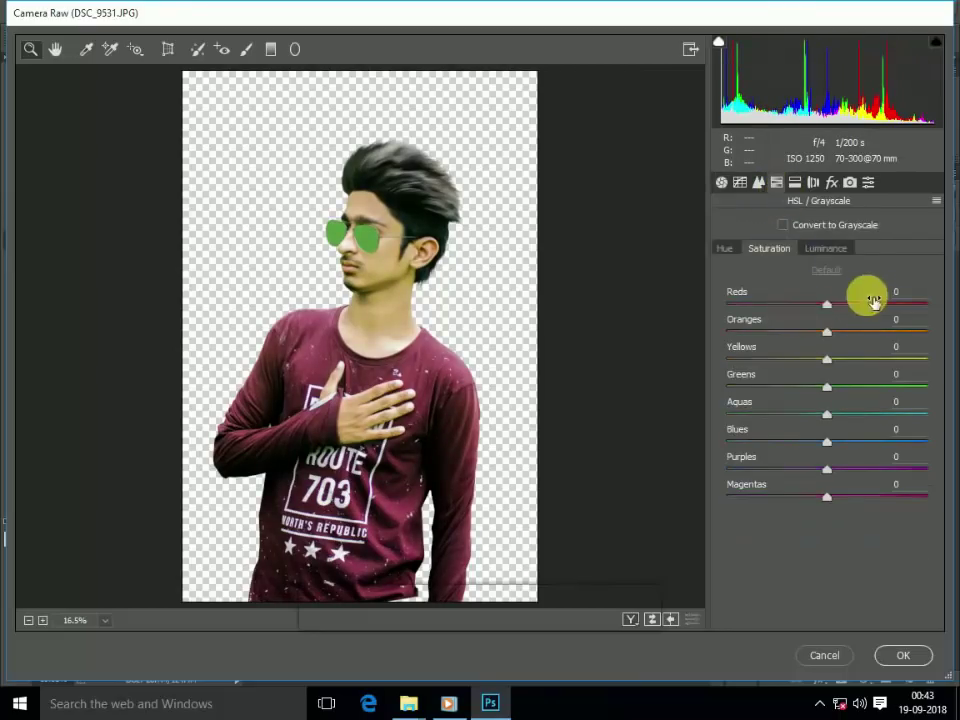
left_click(825, 248)
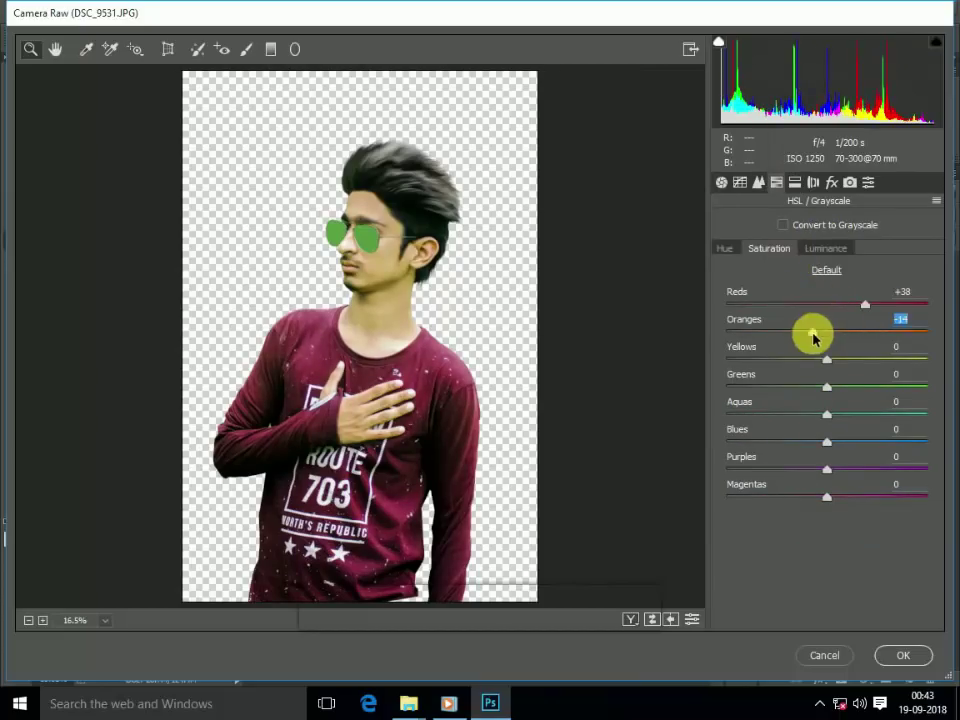
left_click(905, 656)
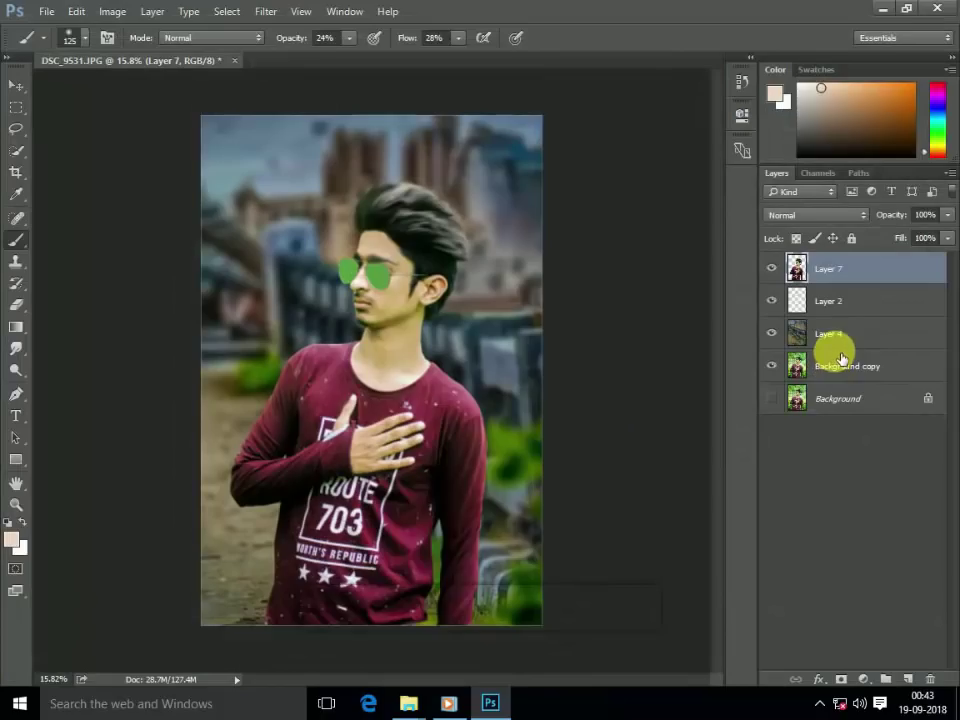
Duplicate the cut-out, try offsetting it, then delete the duplicate Layer 8.
key("ctrl+j")
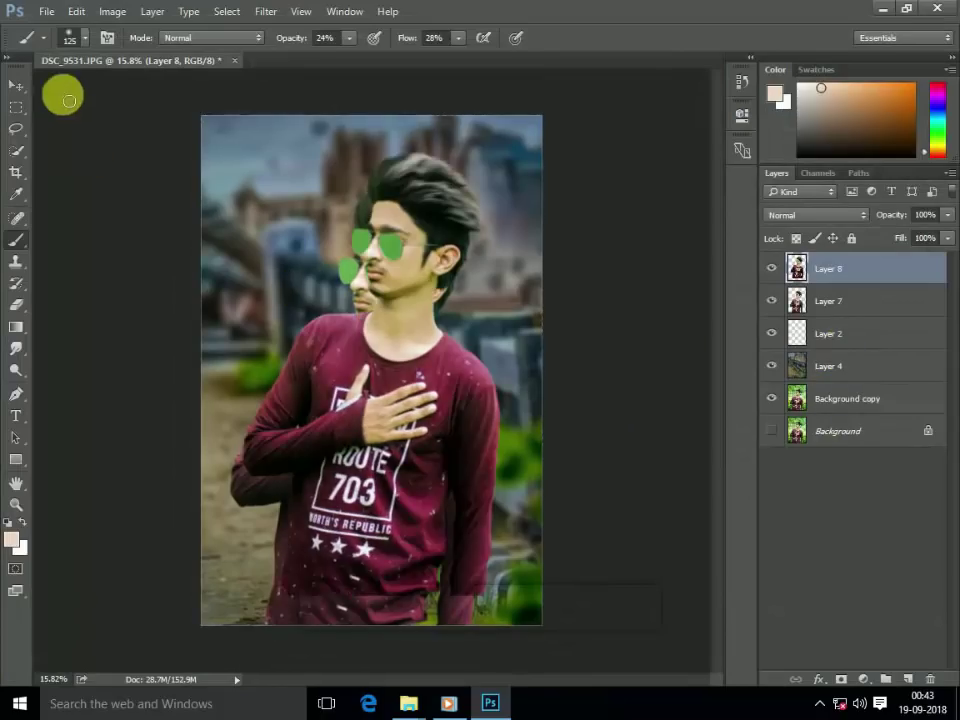
left_click(16, 85)
mouse_move(322, 283)
left_mouse_down()
mouse_move(335, 316)
mouse_move(358, 287)
mouse_move(398, 295)
left_mouse_up()
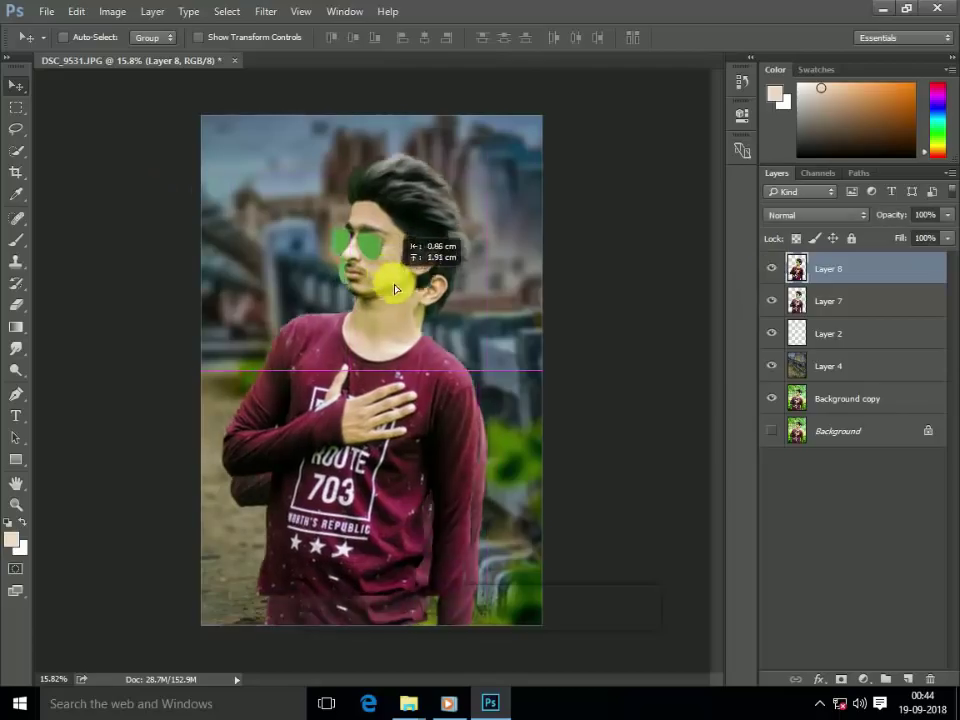
left_click(771, 269)
left_click(771, 269)
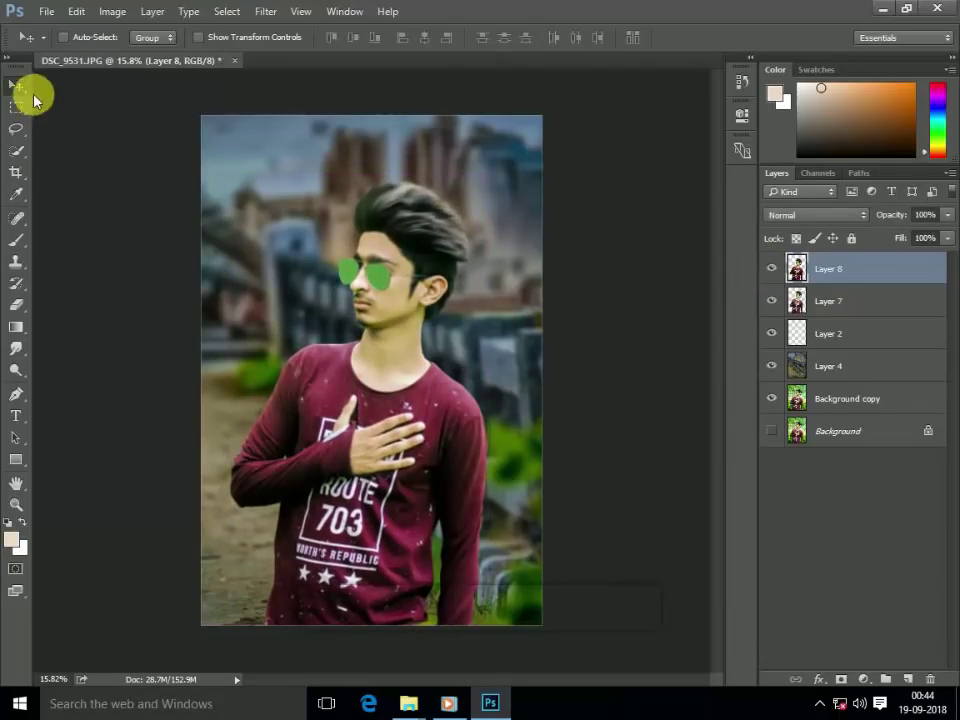
mouse_move(407, 343)
left_mouse_down()
mouse_move(430, 316)
mouse_move(399, 362)
left_mouse_up()
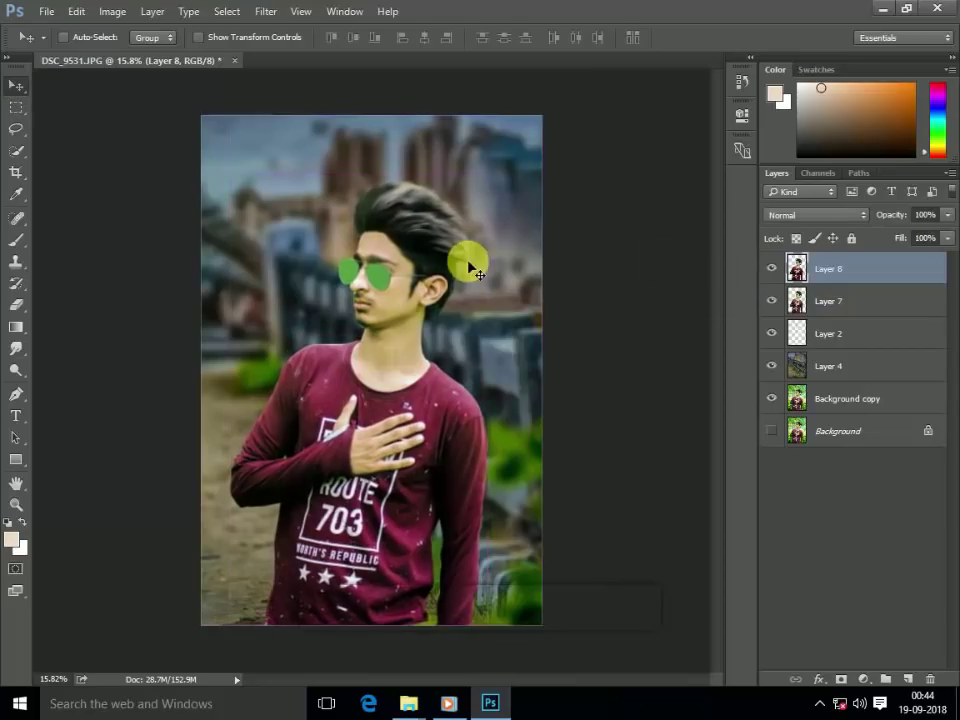
mouse_move(830, 269)
left_mouse_down()
mouse_move(955, 690)
mouse_move(930, 679)
left_mouse_up()
Duplicate Layer 7 and reapply the Camera Raw filter to the copy.
key("ctrl+j")
left_click(262, 11)
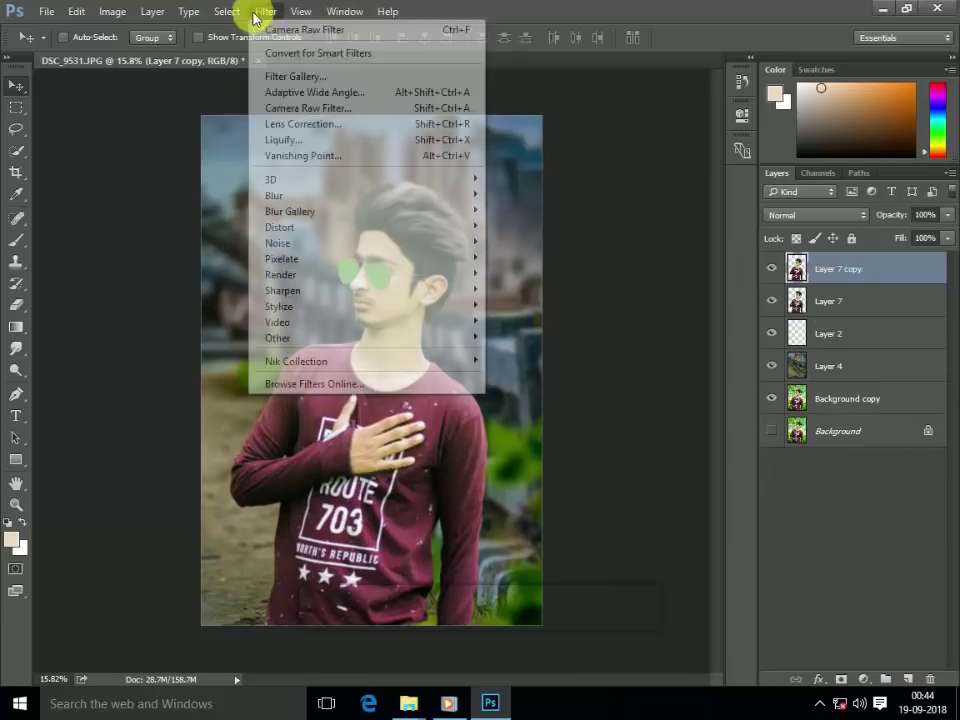
left_click(285, 32)
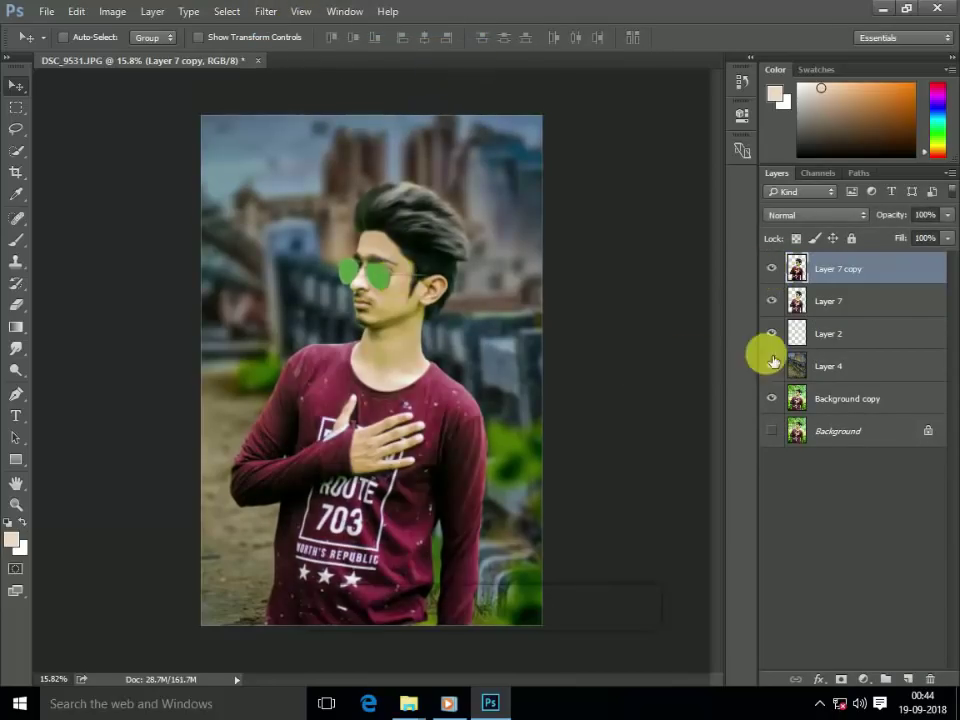
scroll(380, 280, "up", 2)
scroll(380, 280, "up", 3)
Erase the filtered copy over the face with a 125 px eraser.
key("e")
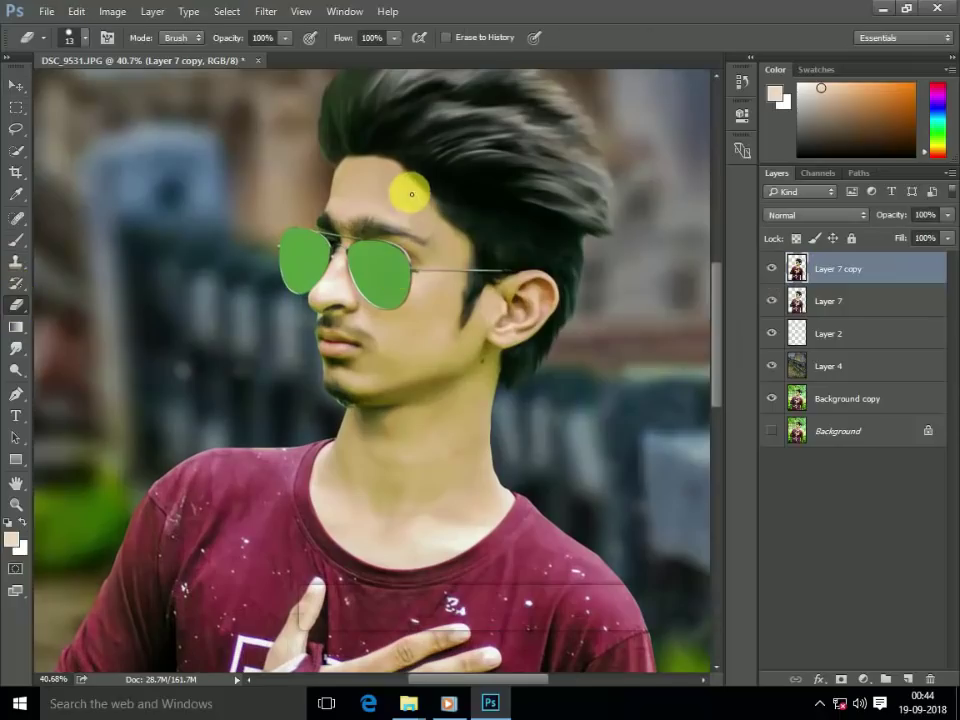
right_click(411, 194)
key("Return")
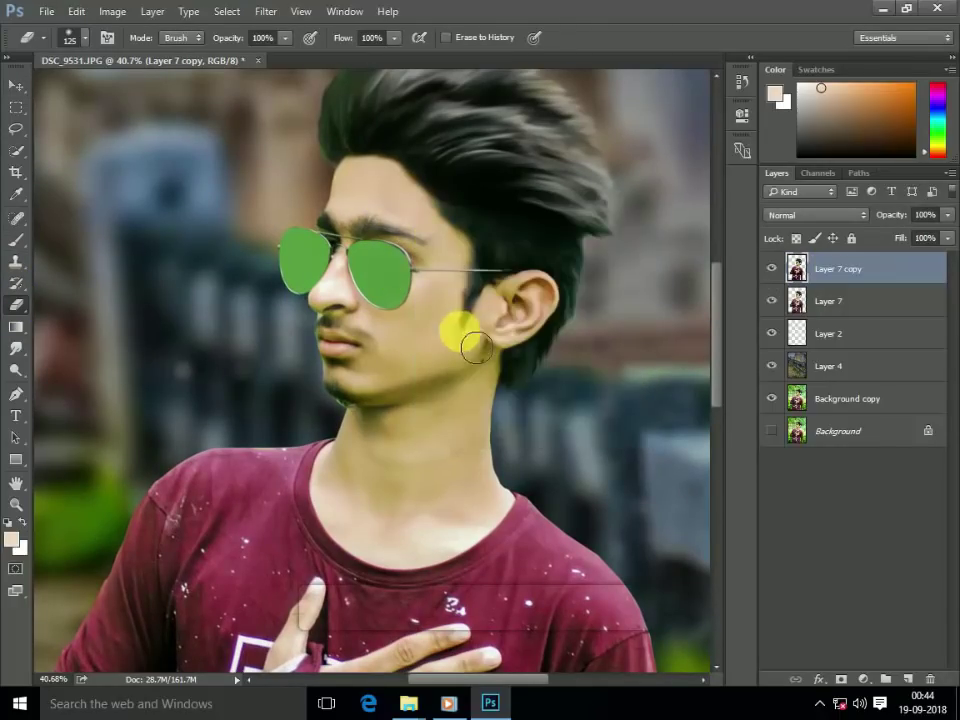
left_click_drag(476, 346, 351, 372)
scroll(420, 330, "down", 2)
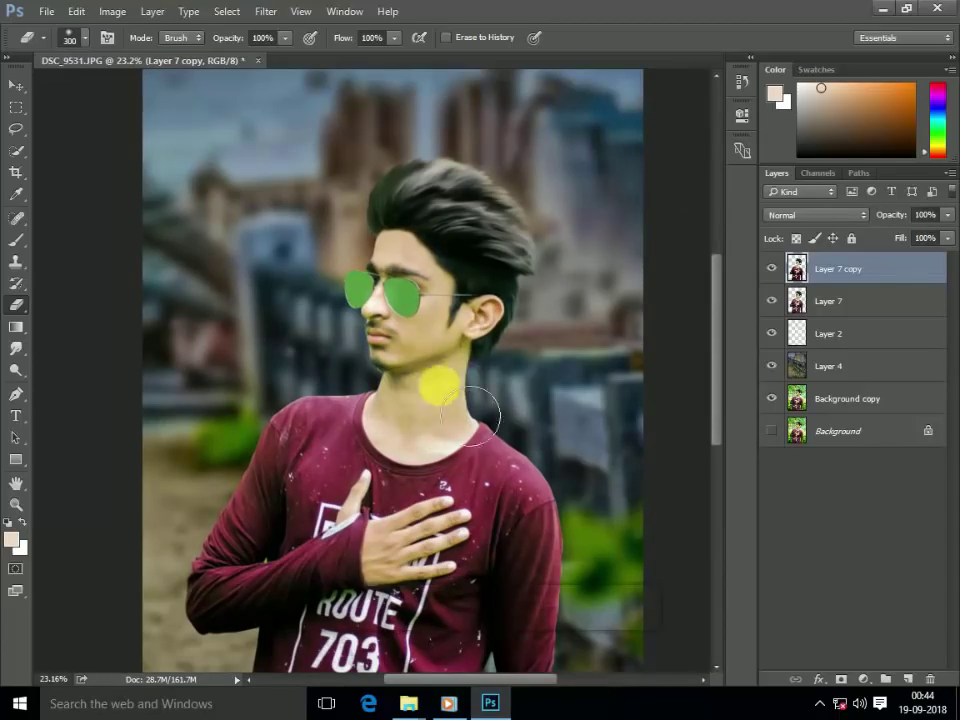
key("bracketleft")
key("bracketleft")
key("bracketleft")
Check the erased areas, then merge Layer 7 and its copy into one layer.
left_click(771, 301)
left_click(771, 301)
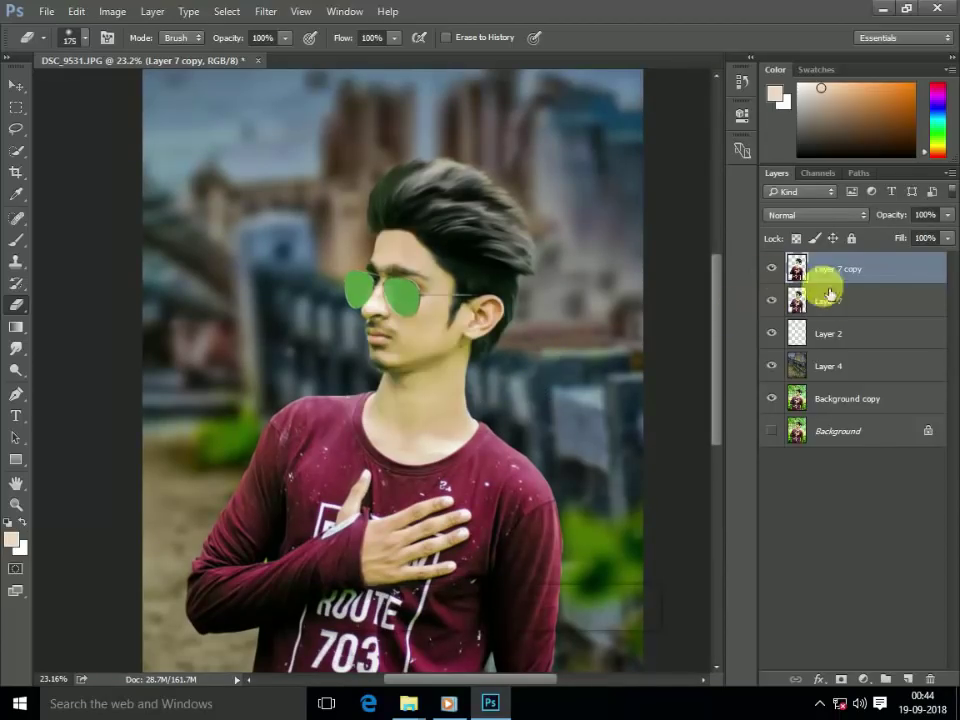
left_click(830, 301, "ctrl")
key("ctrl+e")
left_click(265, 11)
mouse_move(365, 361)
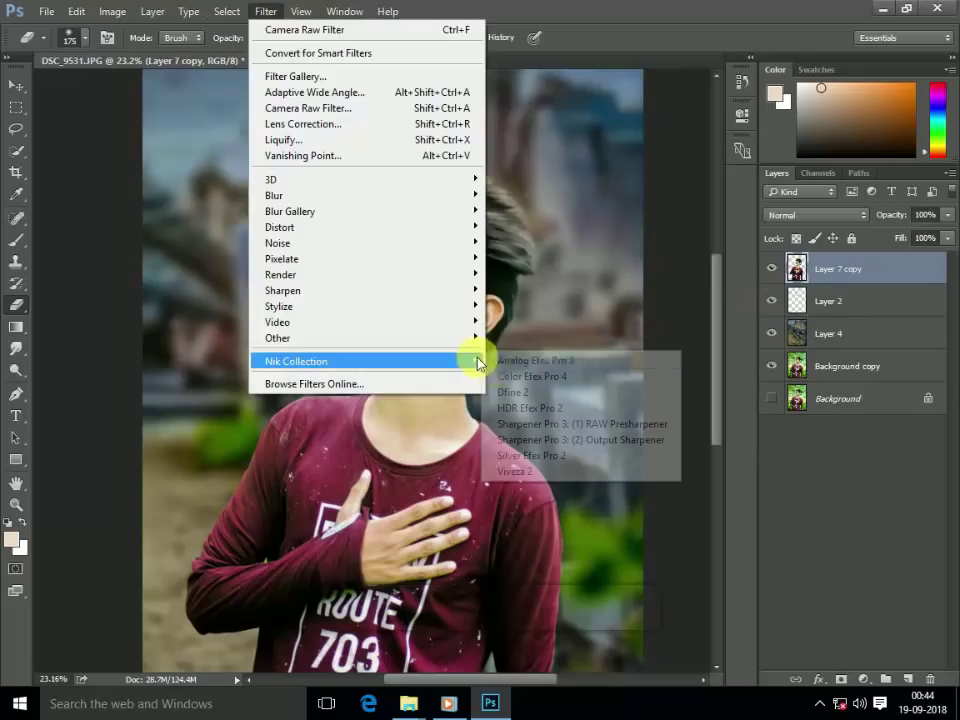
Apply Dark Contrasts in Color Efex Pro 4 with -73% contrast, -25% brightness, 89% detail.
left_click(497, 382)
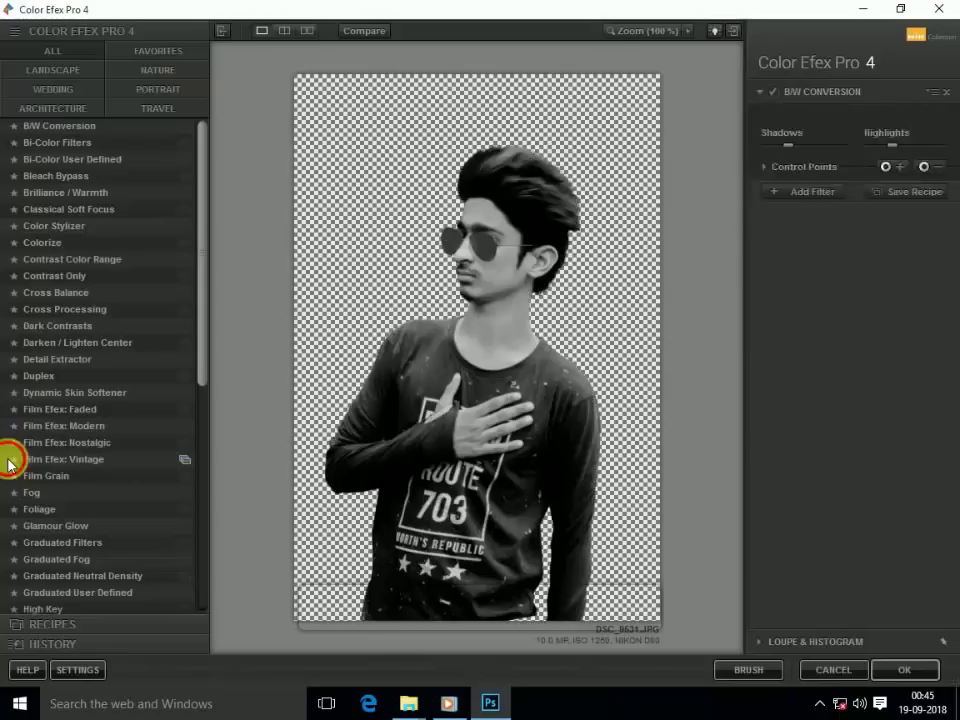
left_click(66, 460)
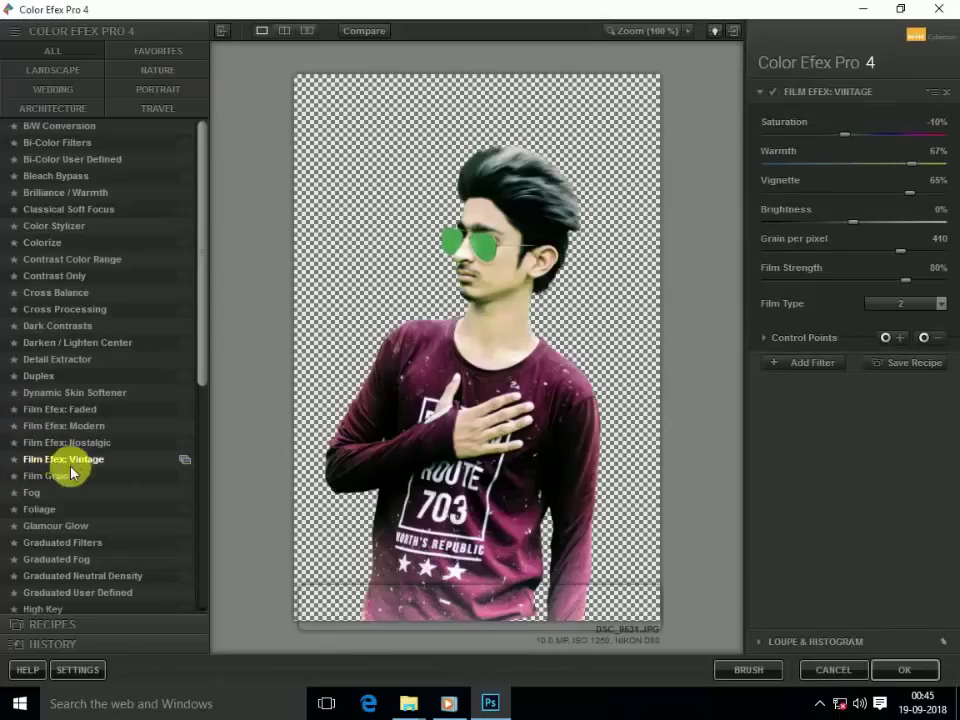
scroll(66, 460, "down", 3)
left_click(60, 226)
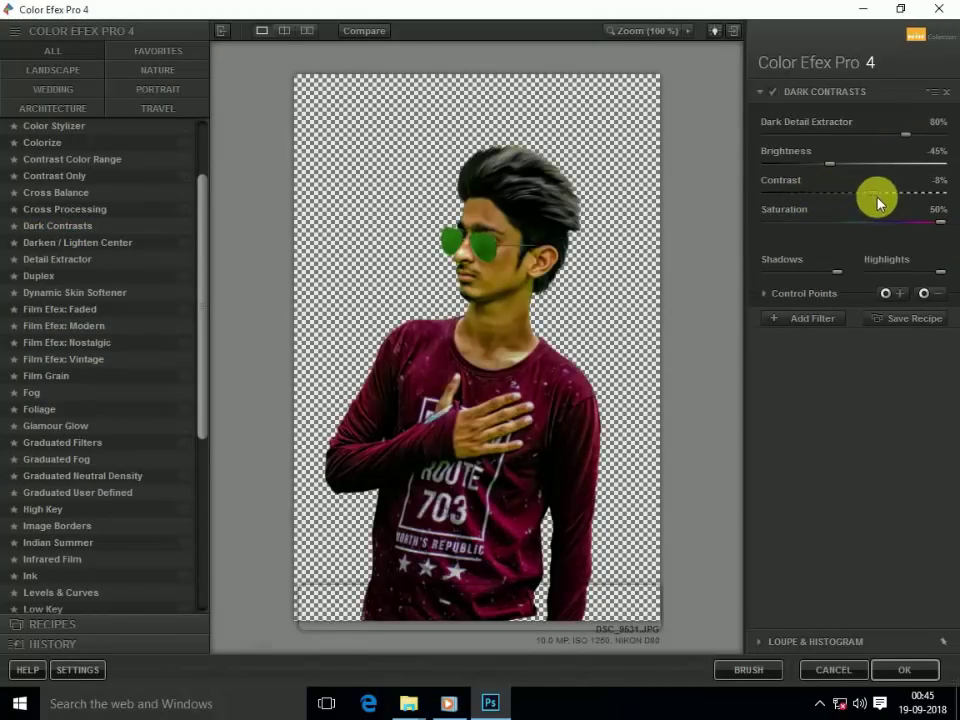
left_click_drag(877, 198, 827, 200)
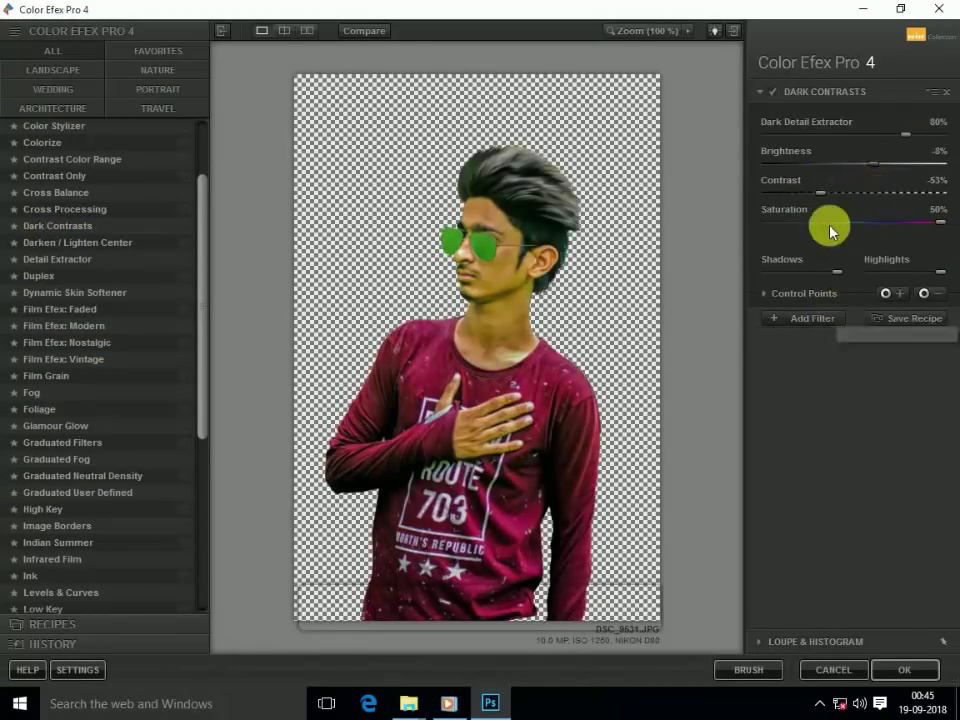
left_click(855, 172)
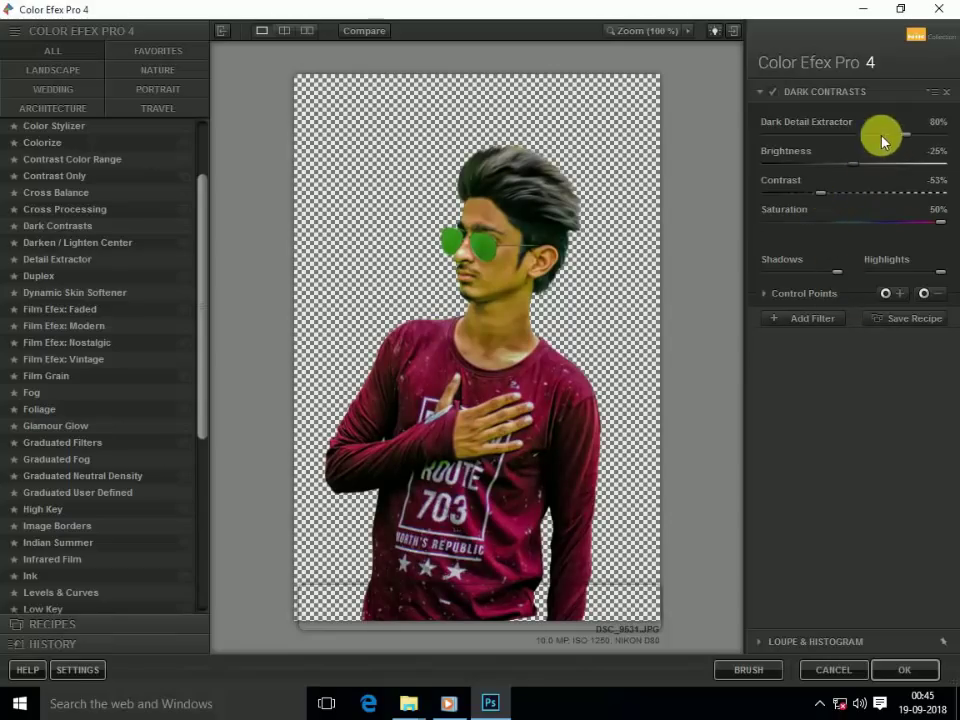
left_click_drag(821, 193, 831, 193)
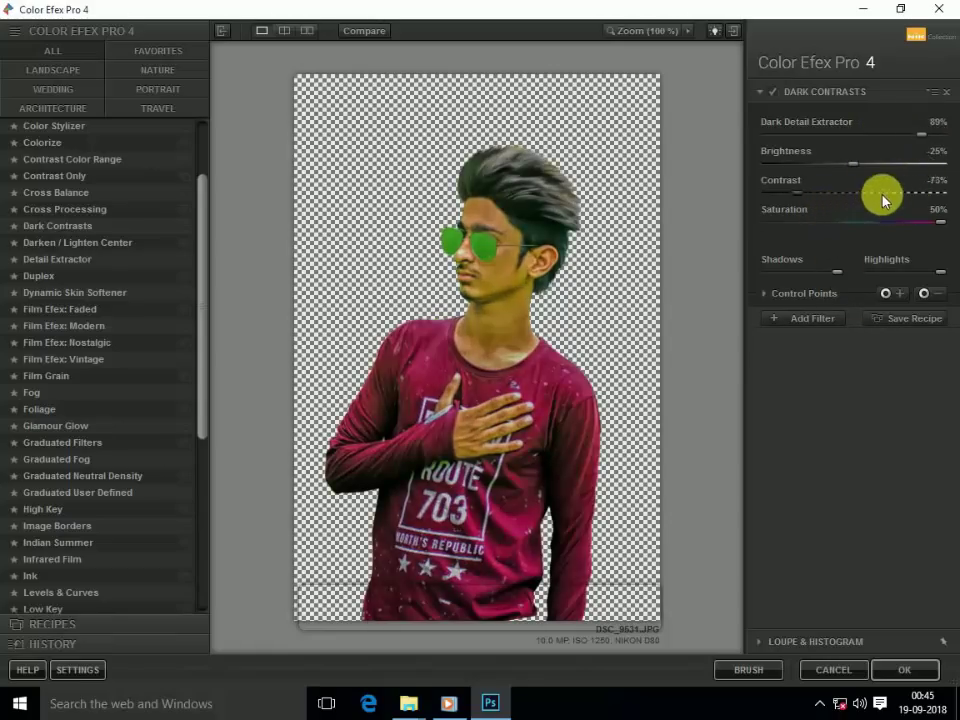
Add Contrast Color Range as a second filter in the stack.
left_click(820, 322)
scroll(90, 420, "down", 3)
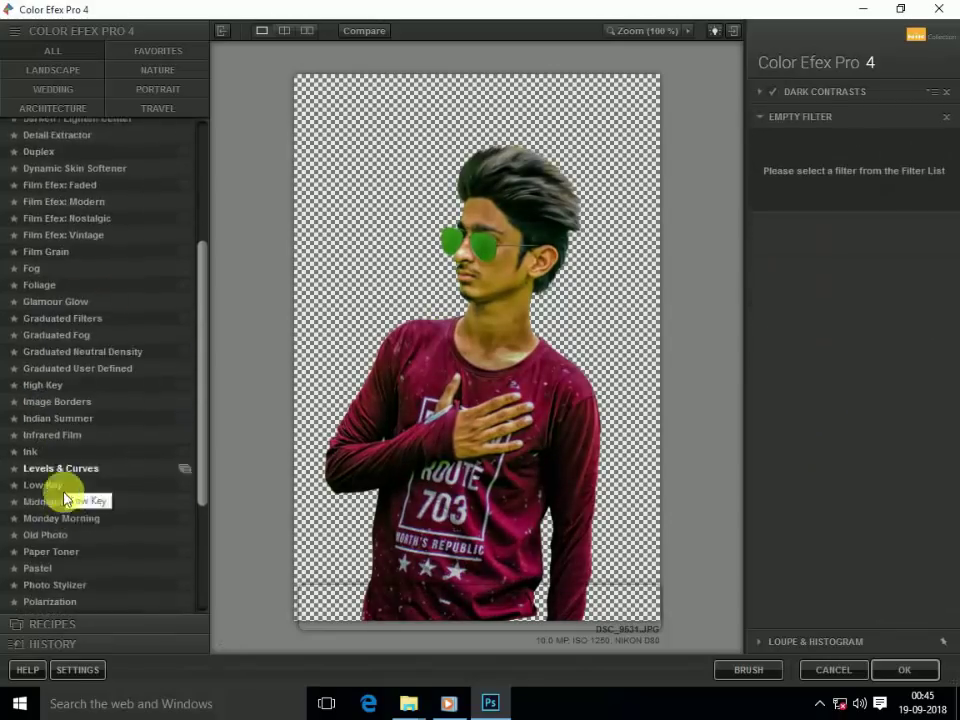
scroll(55, 495, "down", 1)
scroll(64, 289, "up", 1)
scroll(60, 200, "up", 3)
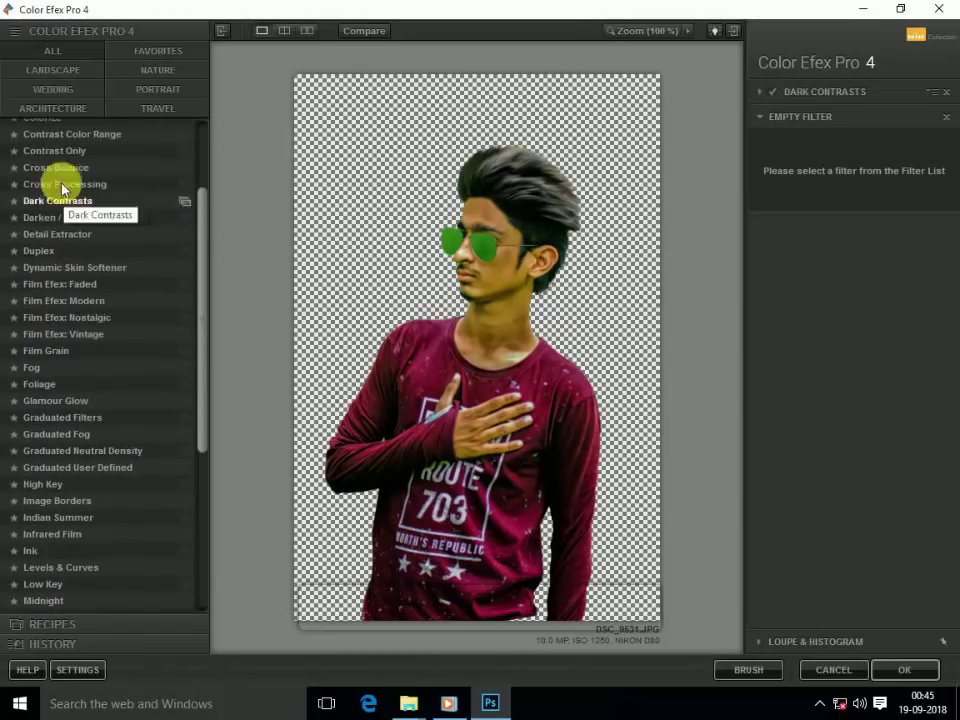
left_click(72, 134)
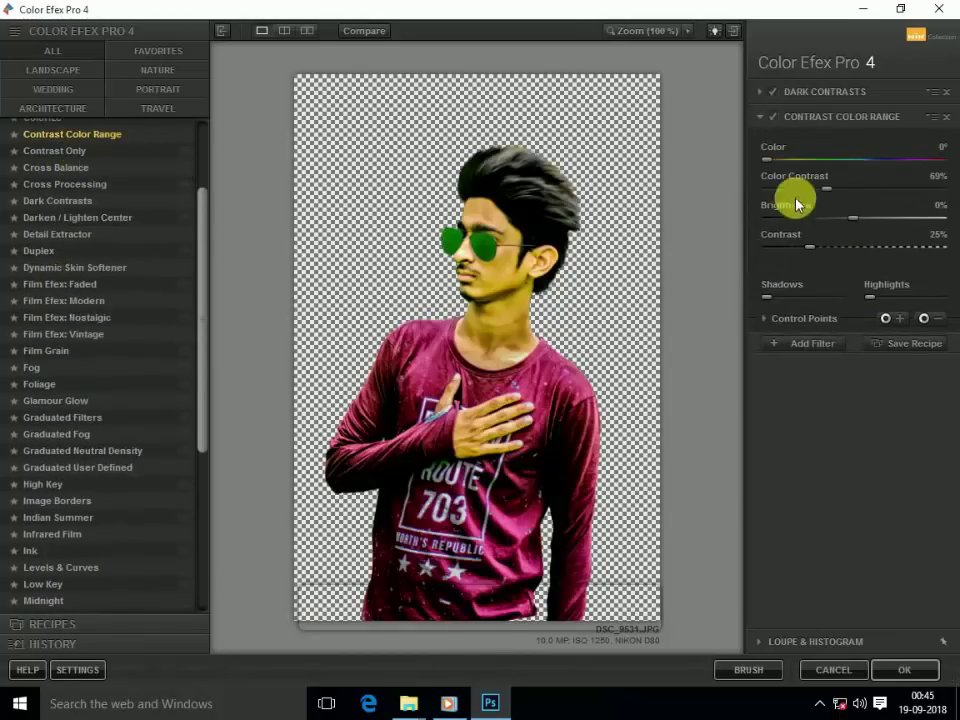
Apply the Color Efex grading as a new layer and erase it from the face.
left_click(904, 669)
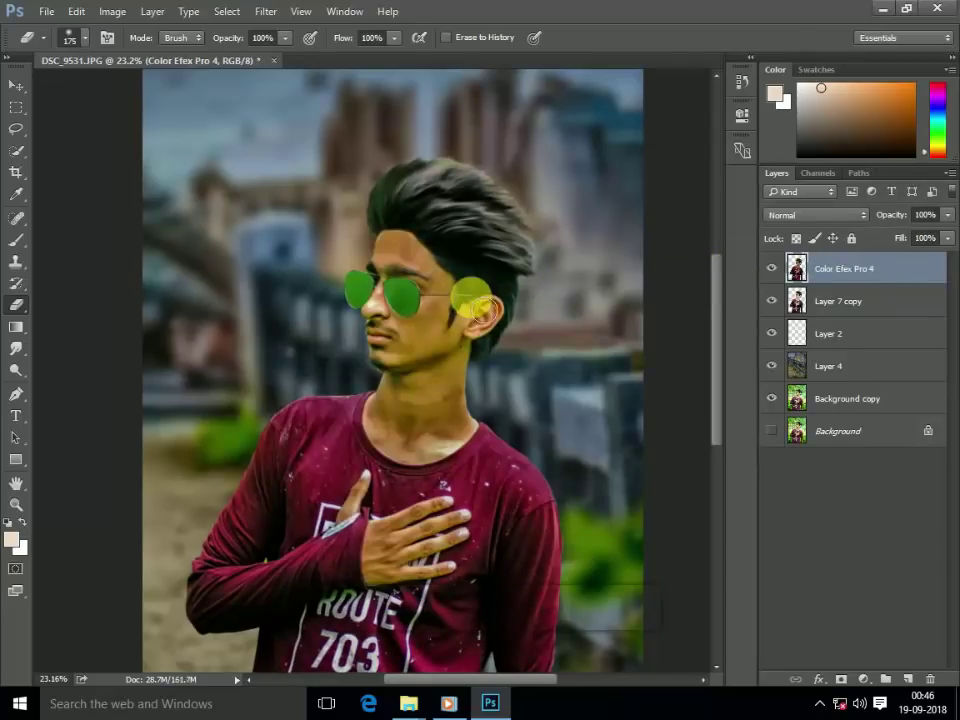
scroll(472, 294, "up", 3)
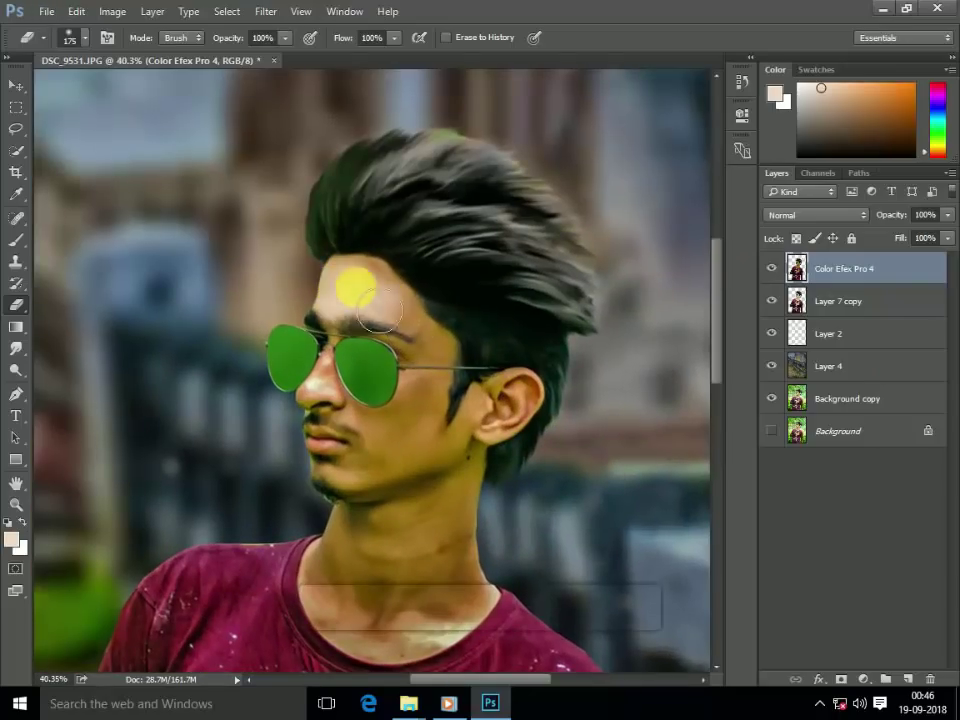
mouse_move(380, 312)
left_mouse_down()
mouse_move(446, 367)
mouse_move(416, 448)
mouse_move(350, 420)
mouse_move(343, 488)
mouse_move(523, 422)
mouse_move(463, 365)
mouse_move(495, 583)
mouse_move(428, 660)
mouse_move(400, 627)
mouse_move(346, 621)
mouse_move(342, 411)
mouse_move(297, 425)
mouse_move(375, 375)
left_mouse_up()
scroll(476, 399, "down", 5)
scroll(310, 242, "down", 3)
scroll(297, 278, "up", 3)
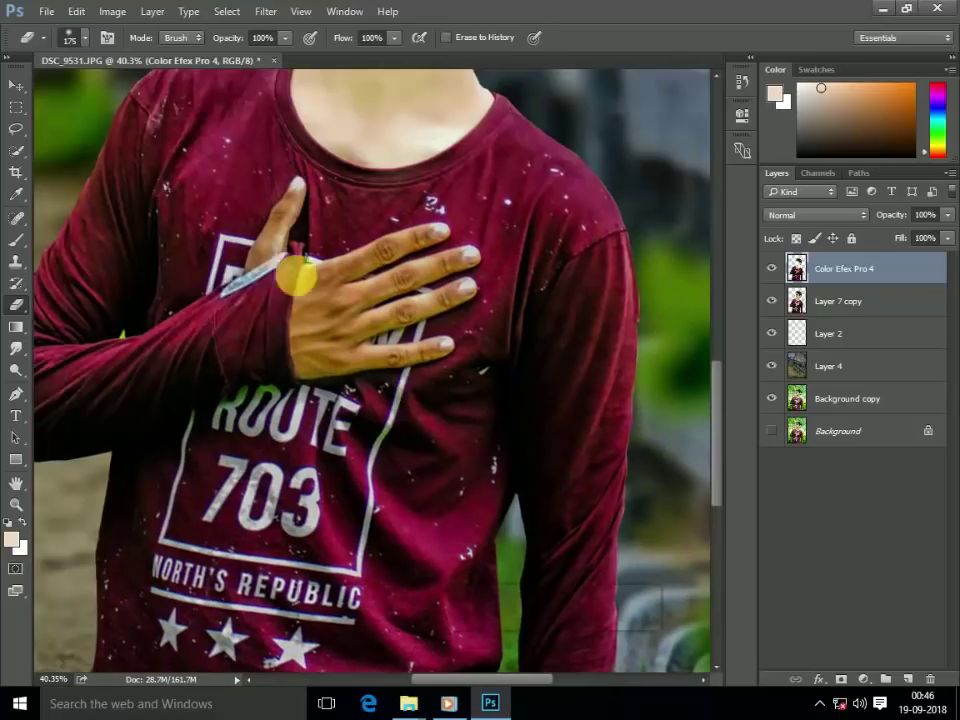
Erase the grading from the hand with a 150 px eraser and select Layer 7 copy.
key("bracketleft")
mouse_move(297, 278)
left_mouse_down()
mouse_move(336, 321)
mouse_move(315, 298)
mouse_move(398, 251)
mouse_move(440, 313)
mouse_move(435, 347)
mouse_move(364, 390)
mouse_move(303, 213)
left_mouse_up()
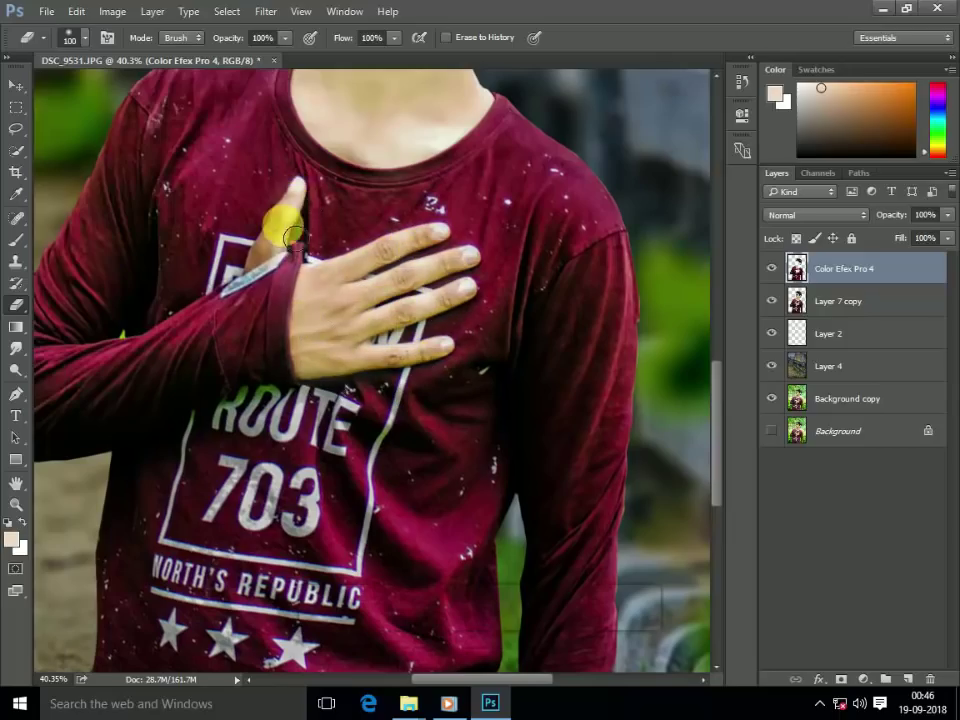
scroll(336, 326, "up", 1)
scroll(347, 413, "up", 3)
scroll(349, 407, "down", 2)
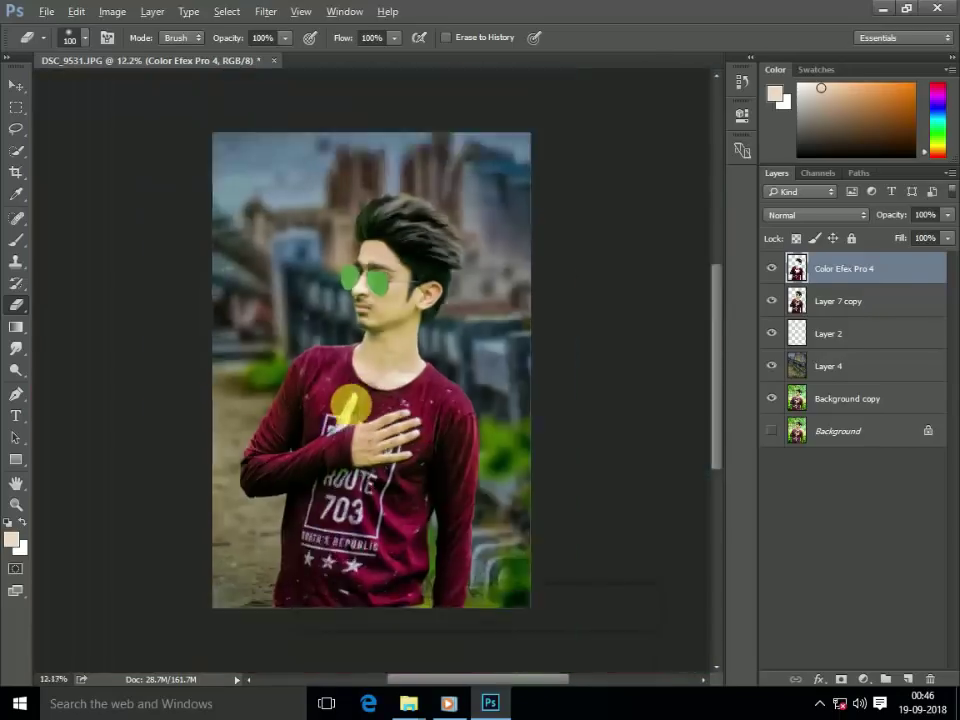
left_click(880, 300)
Apply an automatic Curves correction to Layer 7 copy.
key("ctrl+m")
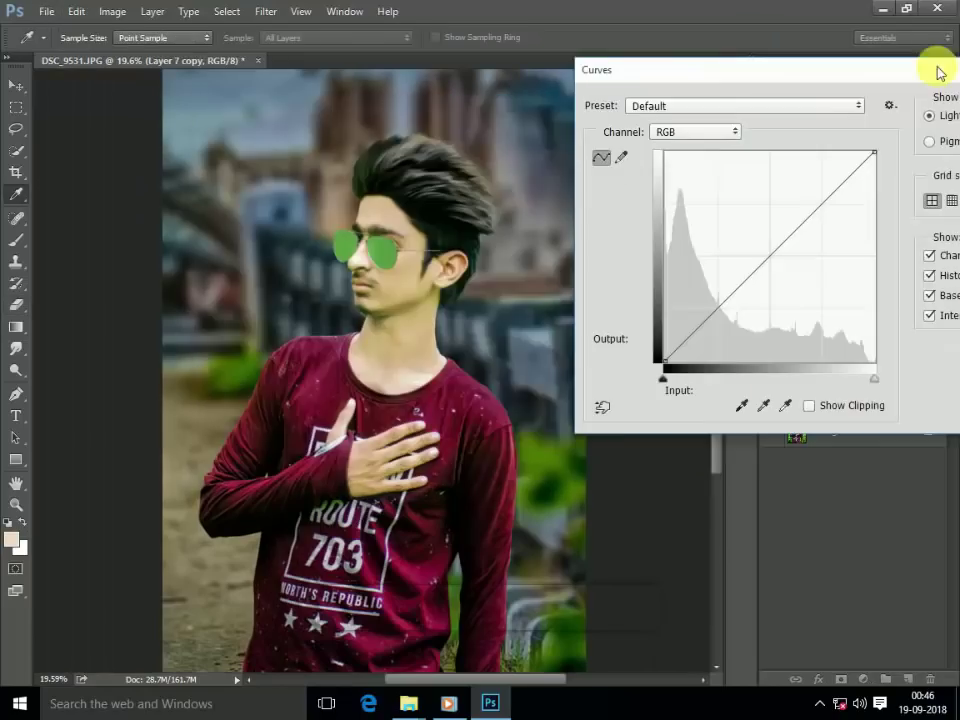
left_click_drag(781, 247, 786, 271)
key("Return")
key("ctrl+m")
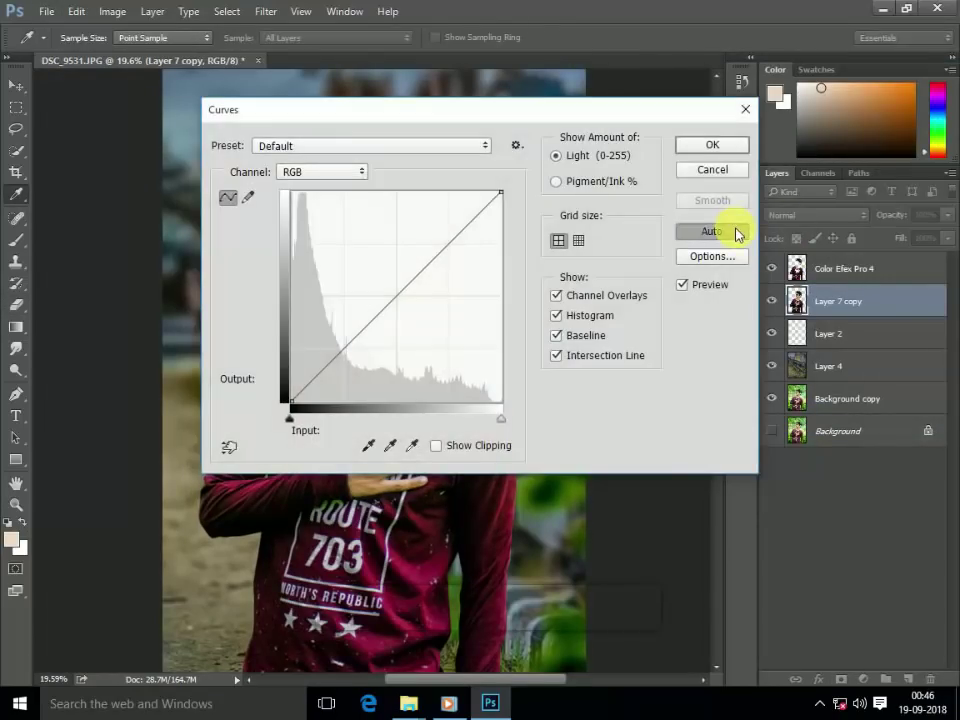
left_click(712, 231)
left_click_drag(514, 114, 879, 26)
key("Return")
Toggle the graded and face layers on and off to compare before and after.
key("e")
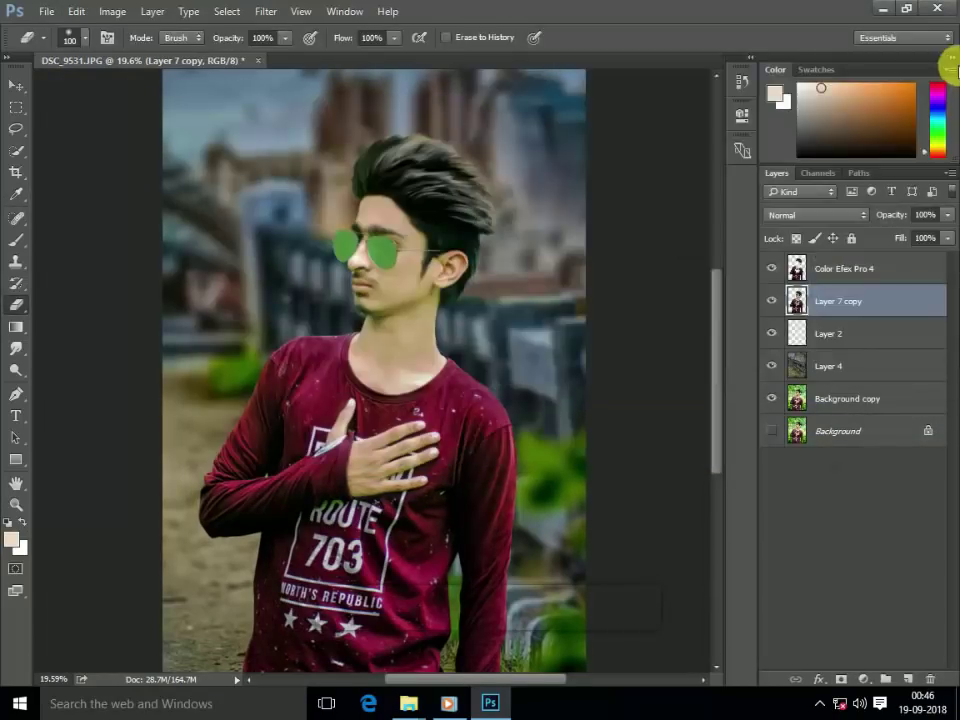
key("m")
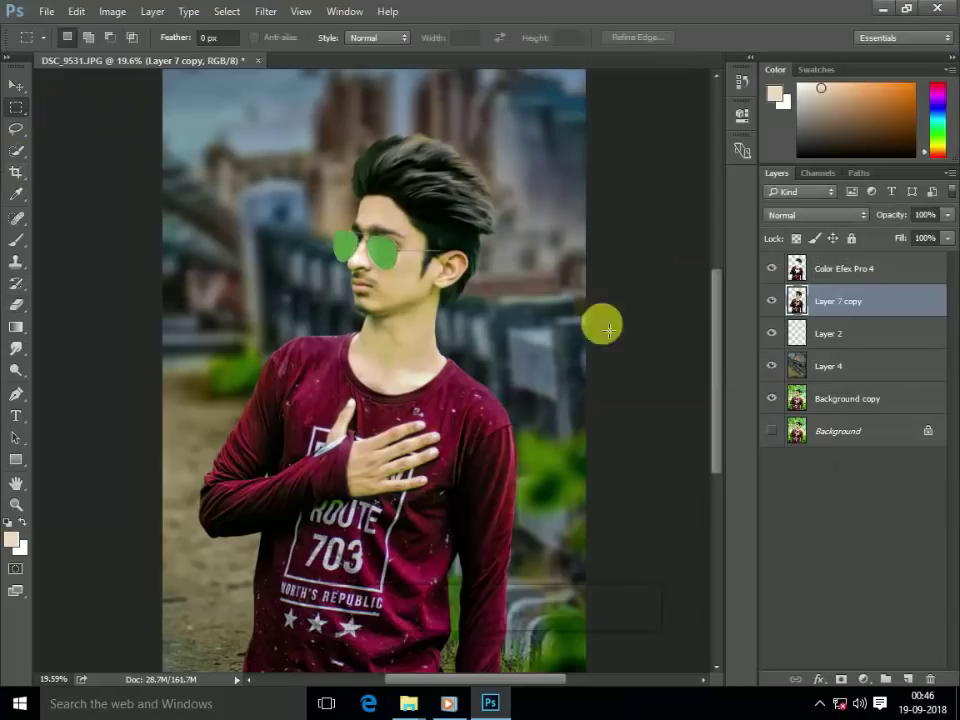
left_click(776, 270)
left_click(776, 270)
left_click(772, 300)
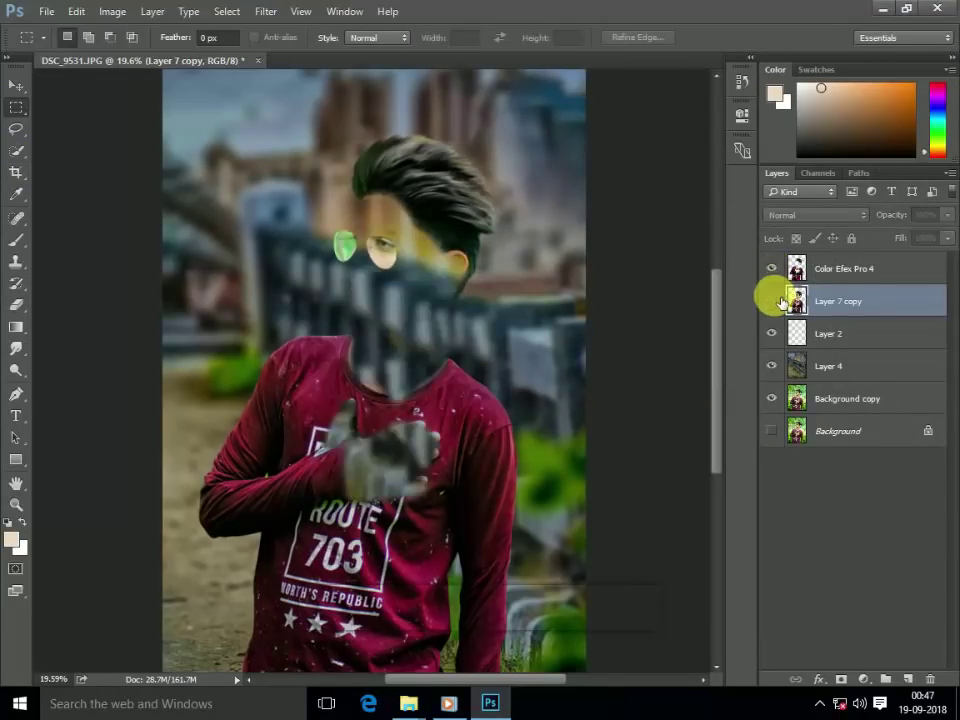
left_click(774, 301)
left_click(774, 301)
left_click(774, 300)
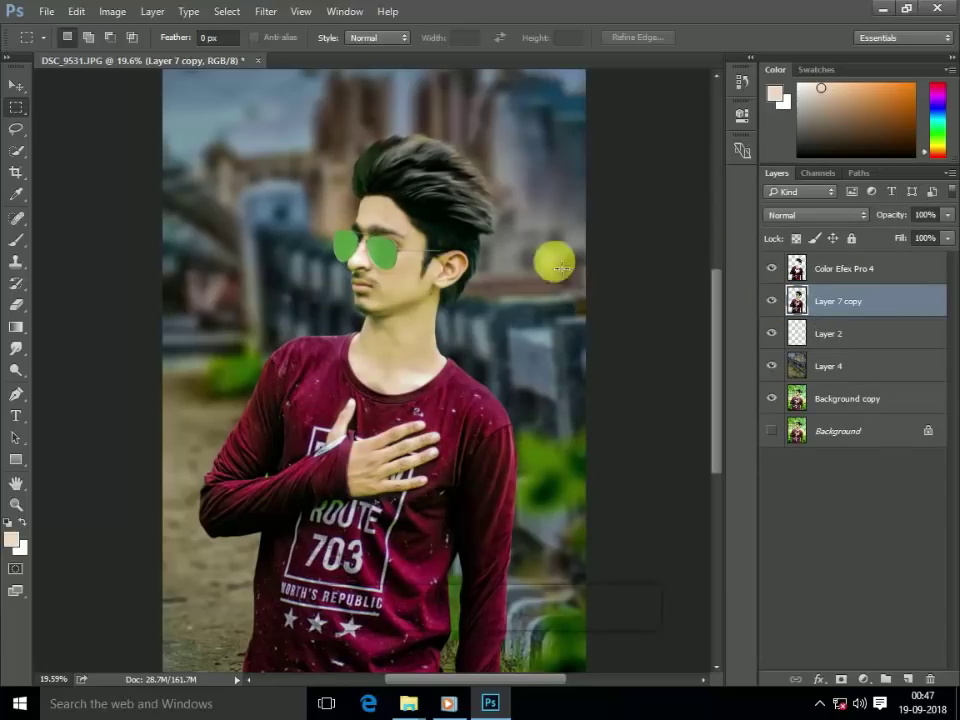
Hide Layer 2 and make the Color Efex Pro 4 layer active with a 400 px eraser.
left_click(15, 313)
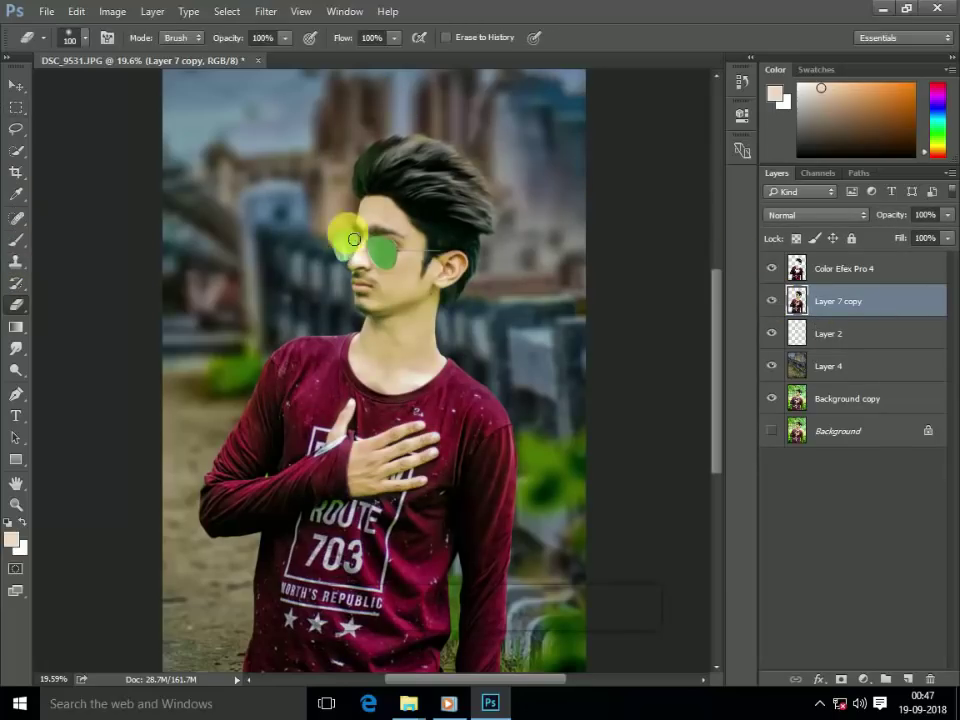
left_click(800, 268)
key("bracketright")
key("bracketright")
key("bracketright")
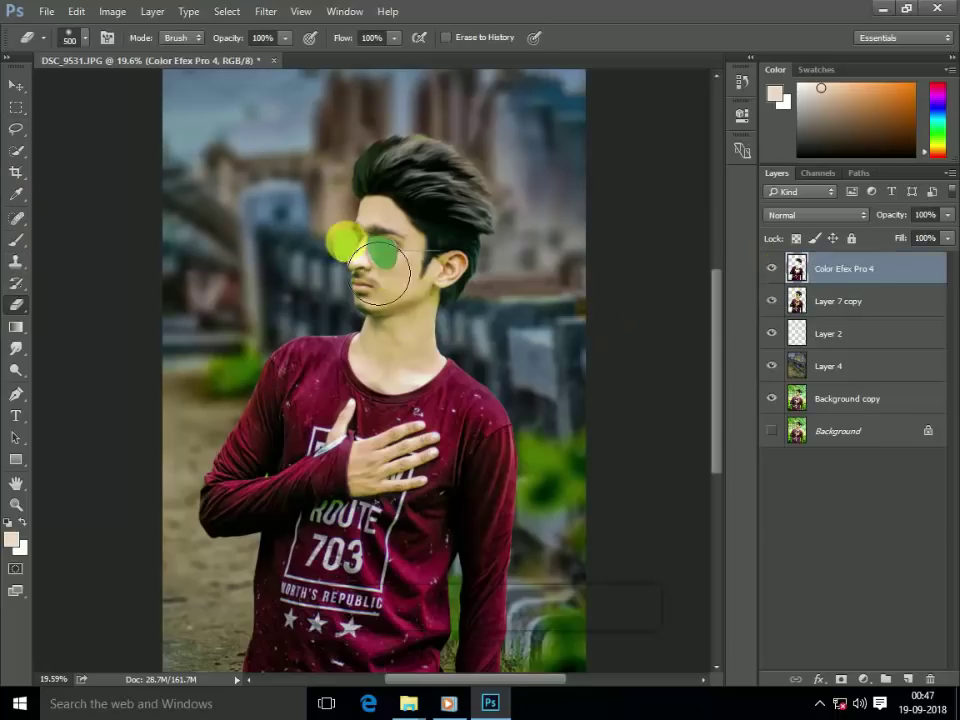
left_click(771, 300)
key("bracketleft")
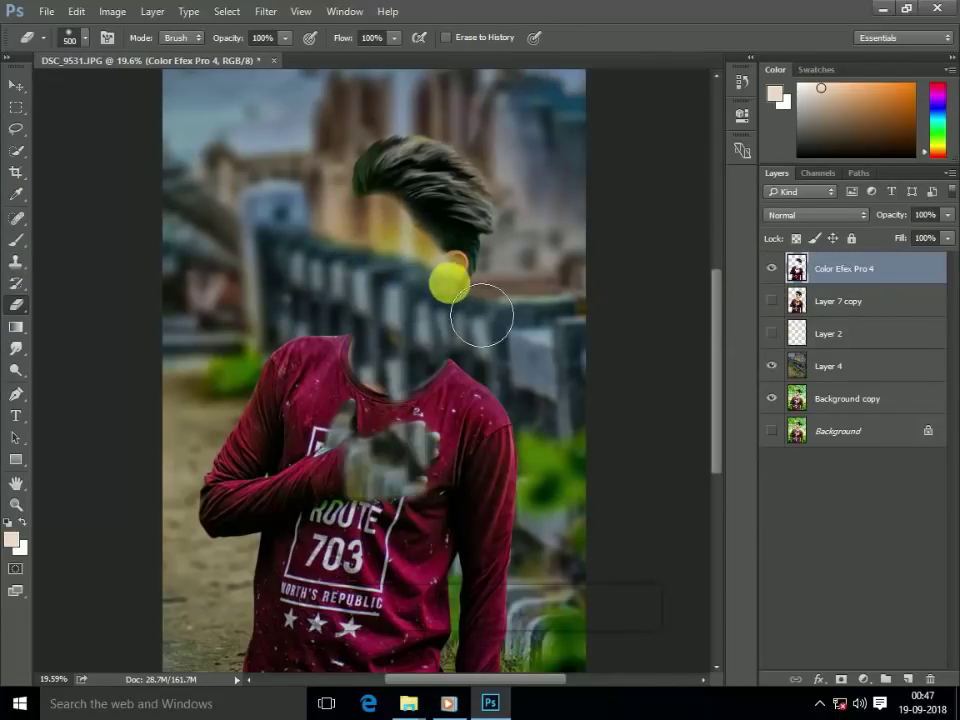
left_click(771, 333)
left_click(771, 300)
left_click(830, 268)
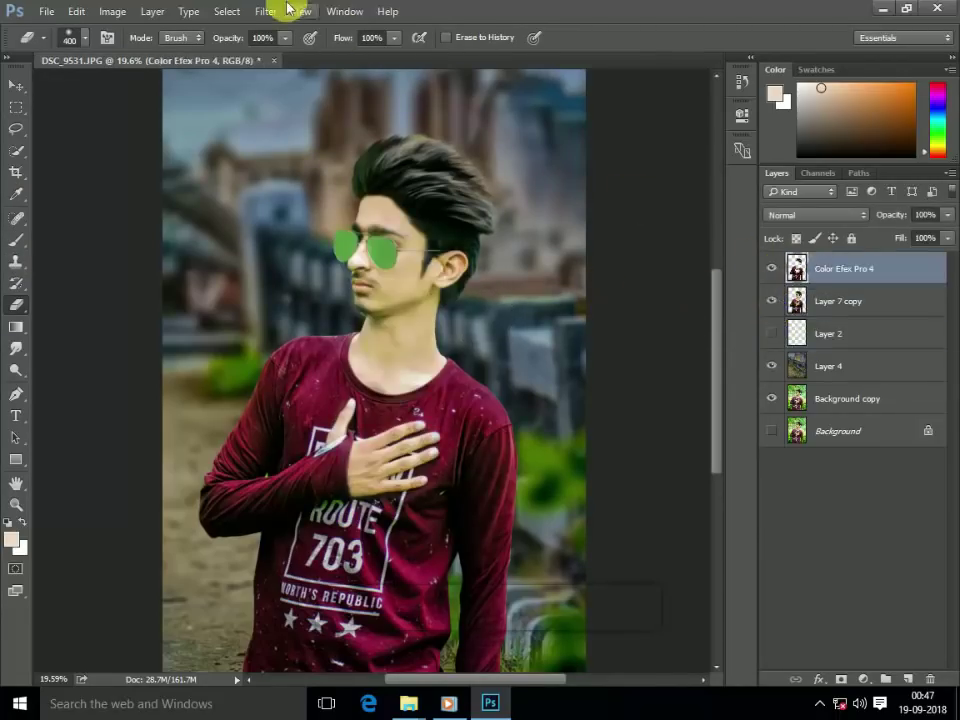
left_click(265, 11)
Set Camera Raw to Clarity +41, Exposure -0.50, Blacks -23, Contrast +37, Shadows +48, Whites -13.
left_click(336, 104)
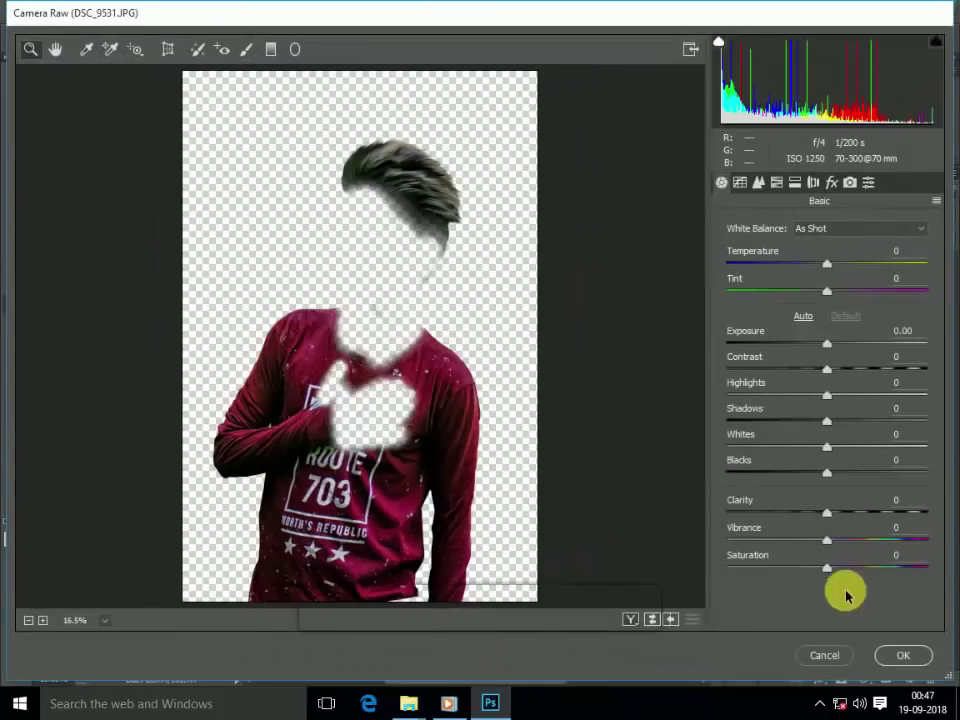
left_click_drag(827, 512, 868, 516)
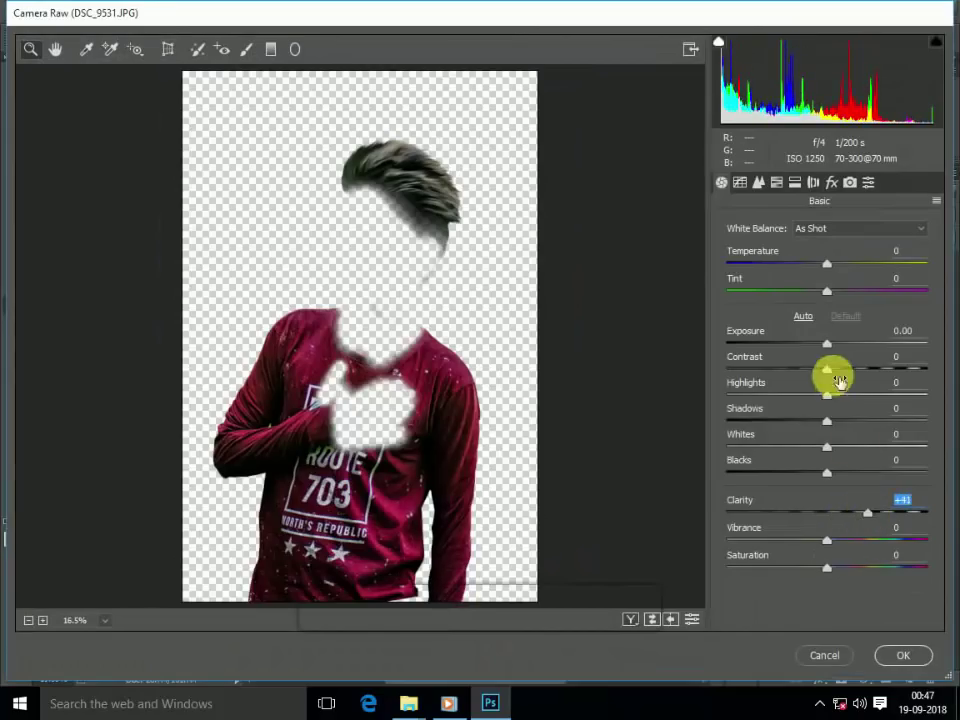
left_click(803, 472)
left_click(816, 343)
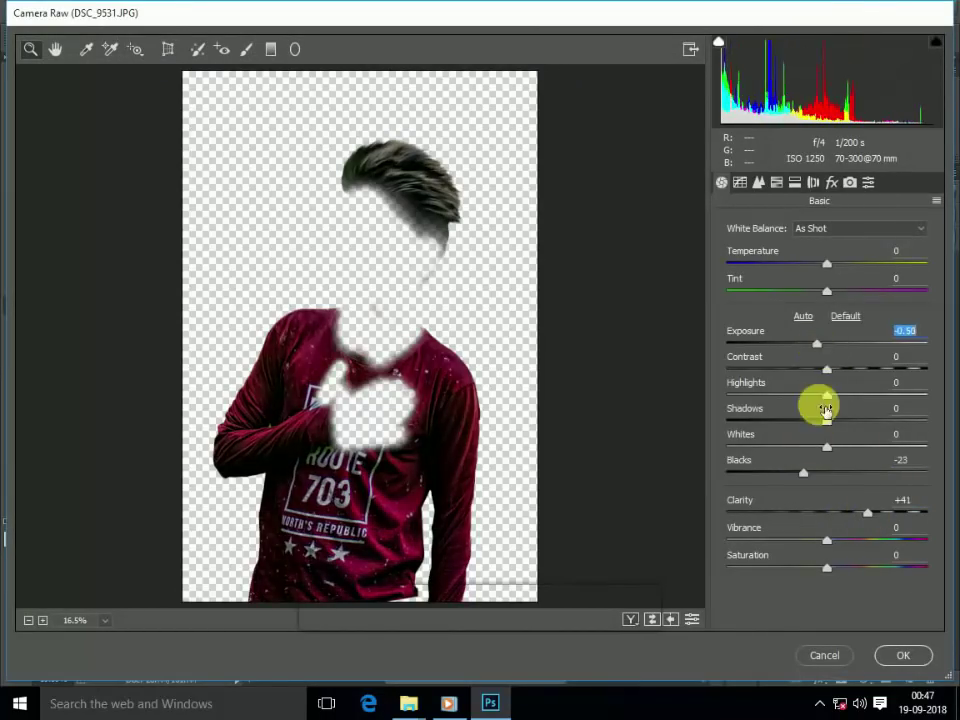
left_click_drag(829, 369, 863, 369)
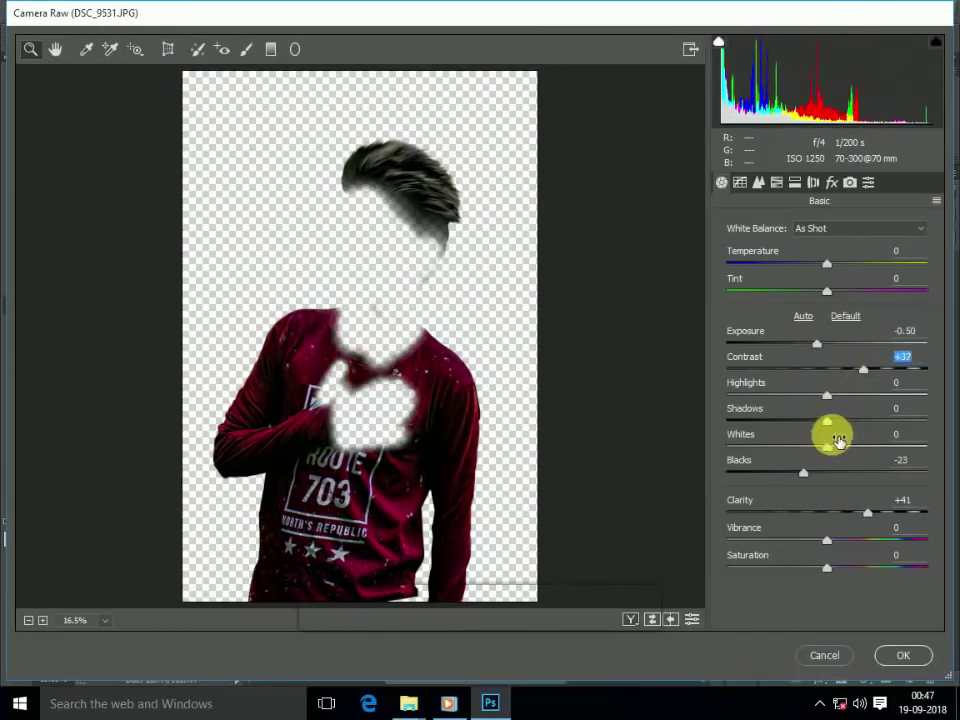
mouse_move(827, 420)
left_mouse_down()
mouse_move(871, 420)
mouse_move(862, 446)
mouse_move(826, 468)
left_mouse_up()
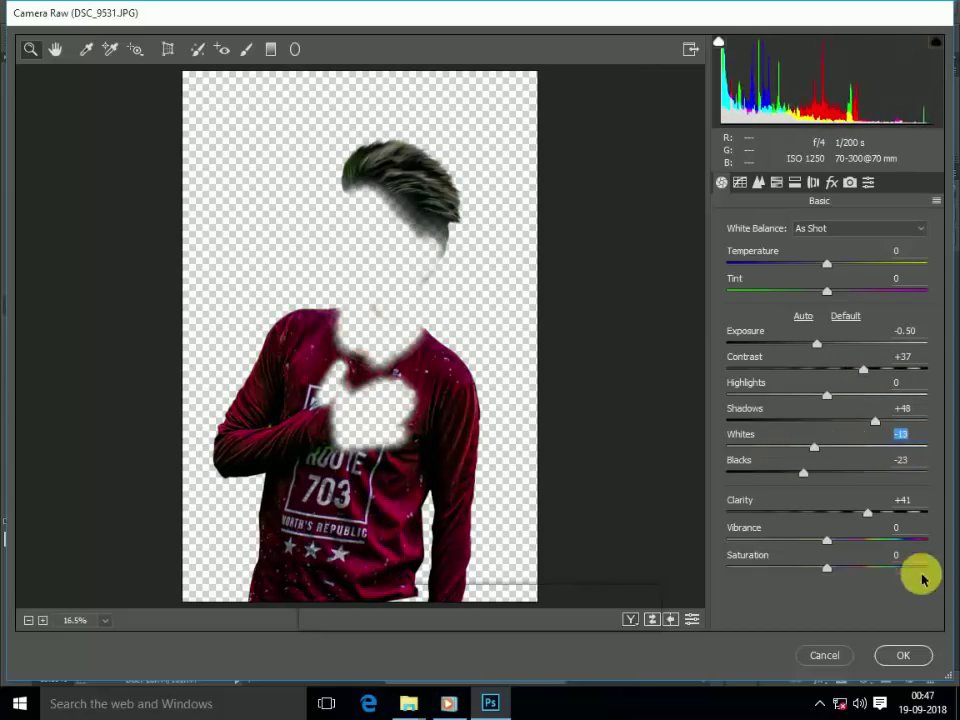
key("Return")
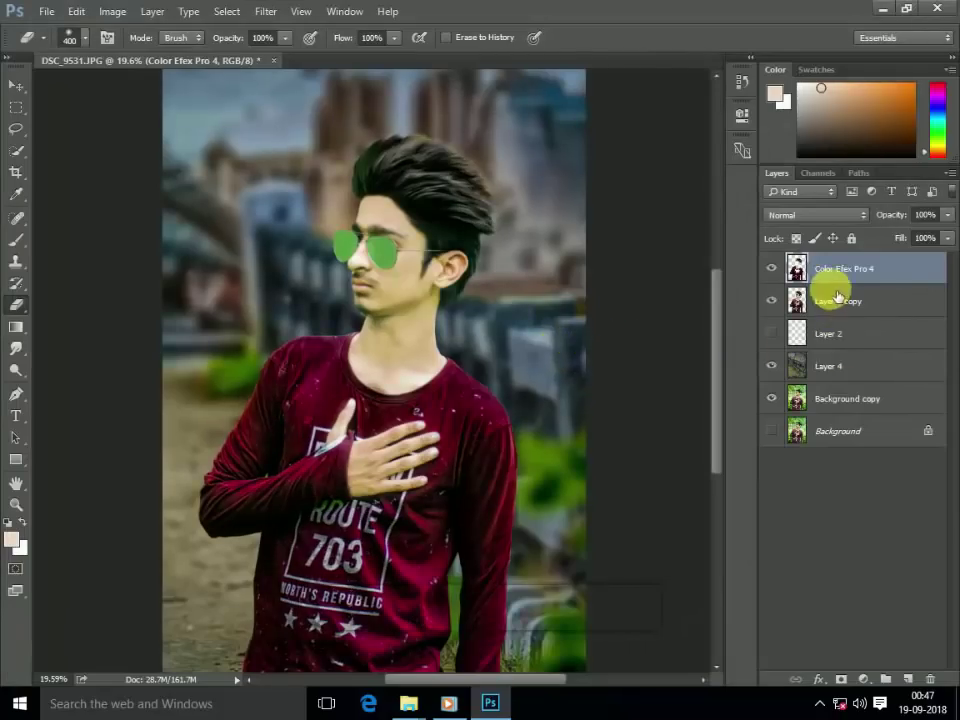
Try merging Layer 7 copy into the graded layer, then undo the merge.
left_click(838, 300, "shift")
key("ctrl+e")
scroll(610, 260, "down", 3)
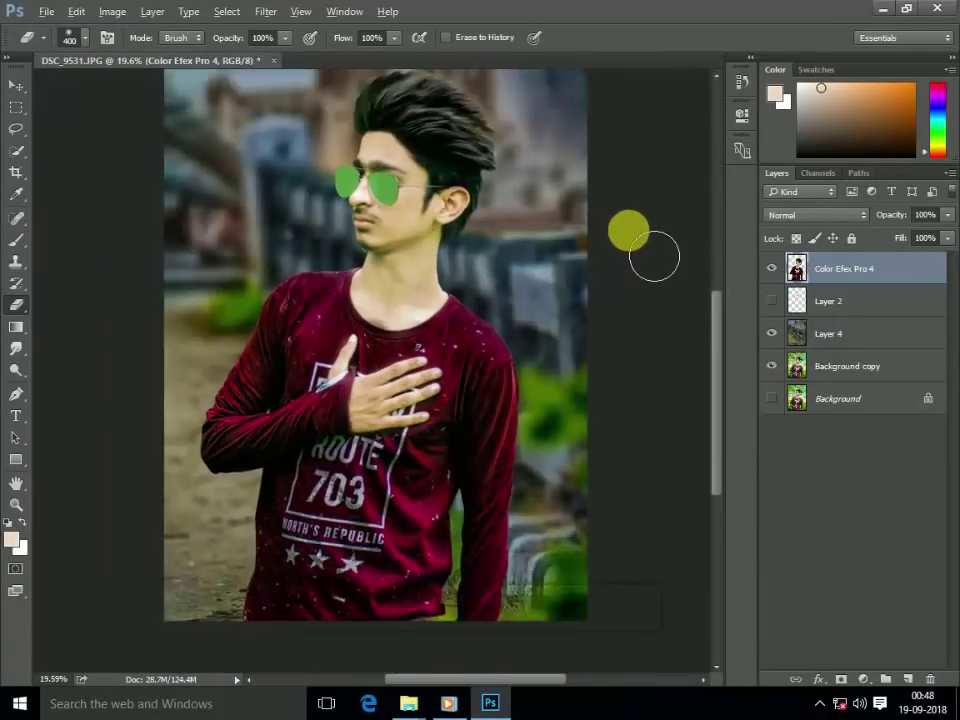
key("ctrl+z")
scroll(600, 300, "up", 3)
scroll(480, 370, "up", 3)
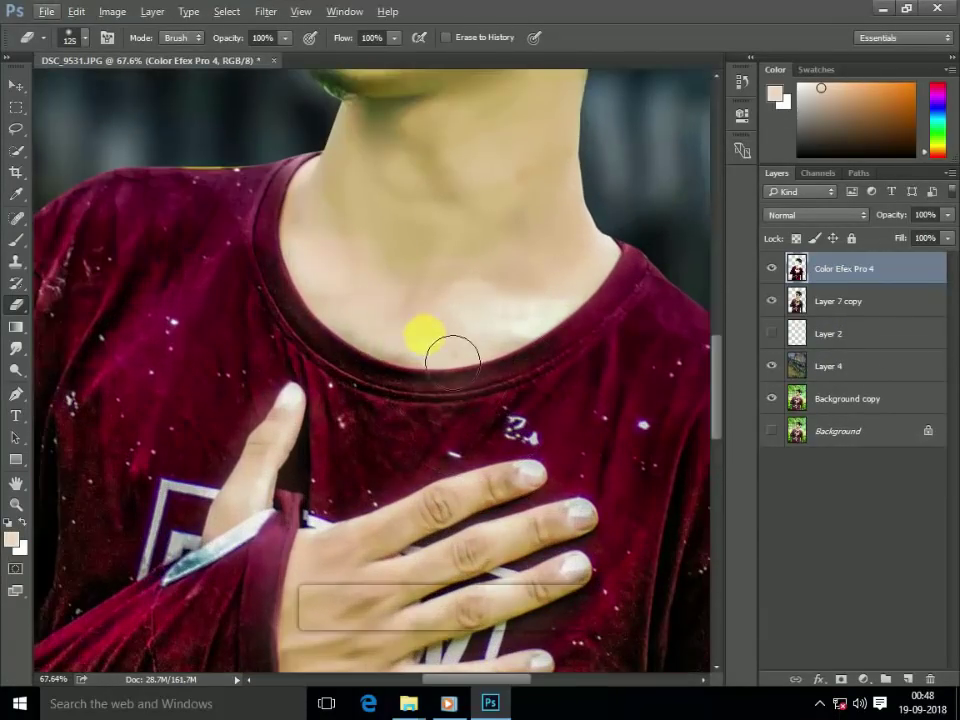
Hide Layer 7 copy and erase the right fingertip down to the background with a smaller eraser.
left_click(771, 300)
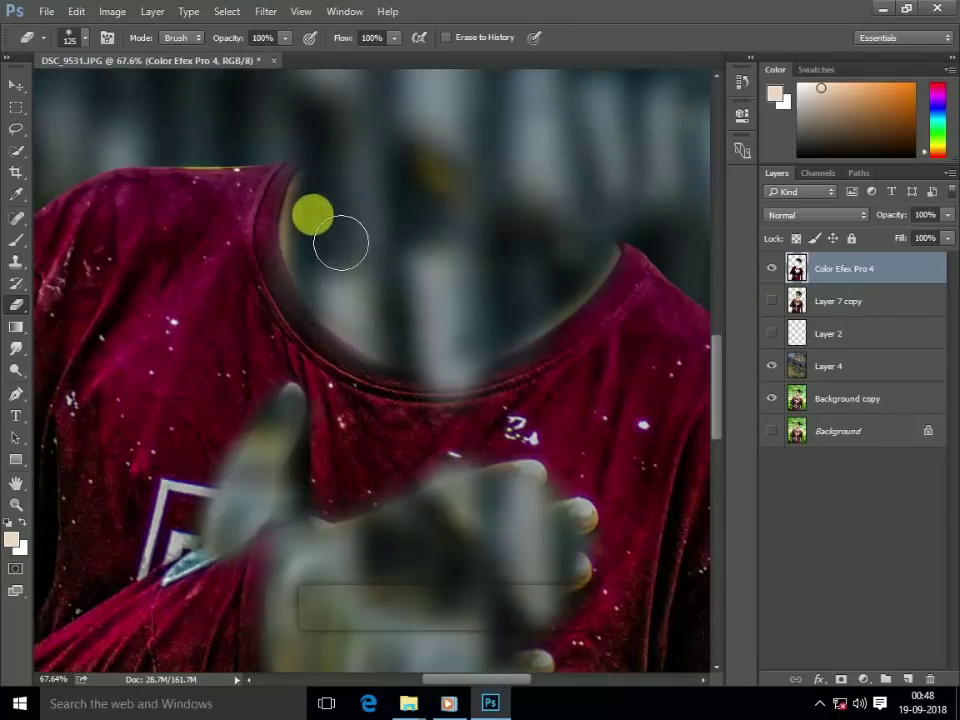
key("bracketleft")
scroll(510, 235, "down", 3)
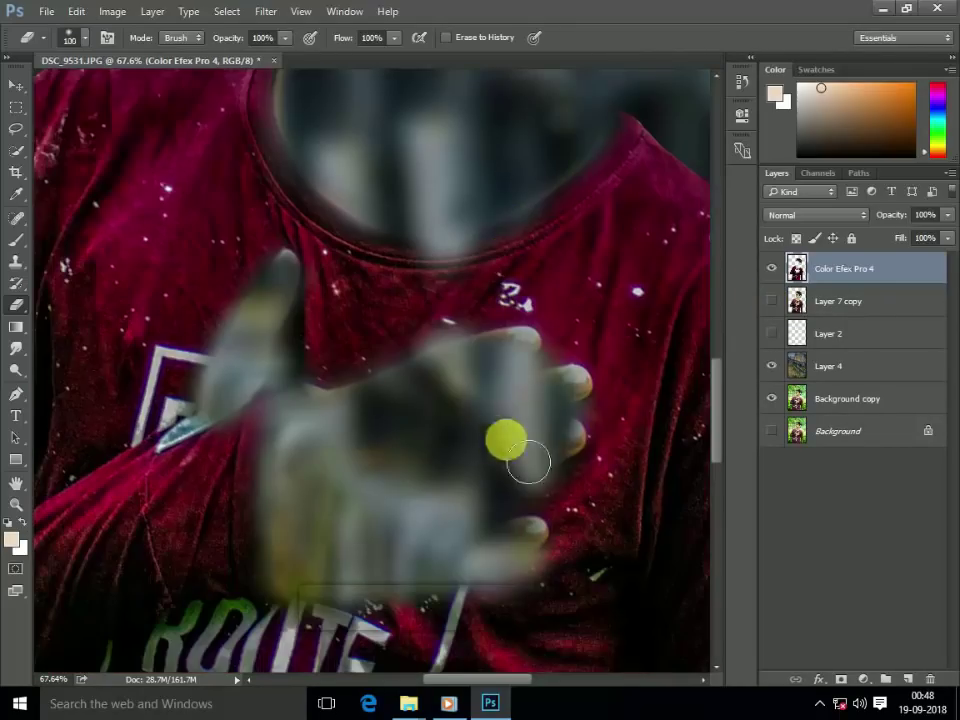
left_click_drag(528, 463, 520, 440)
key("bracketleft")
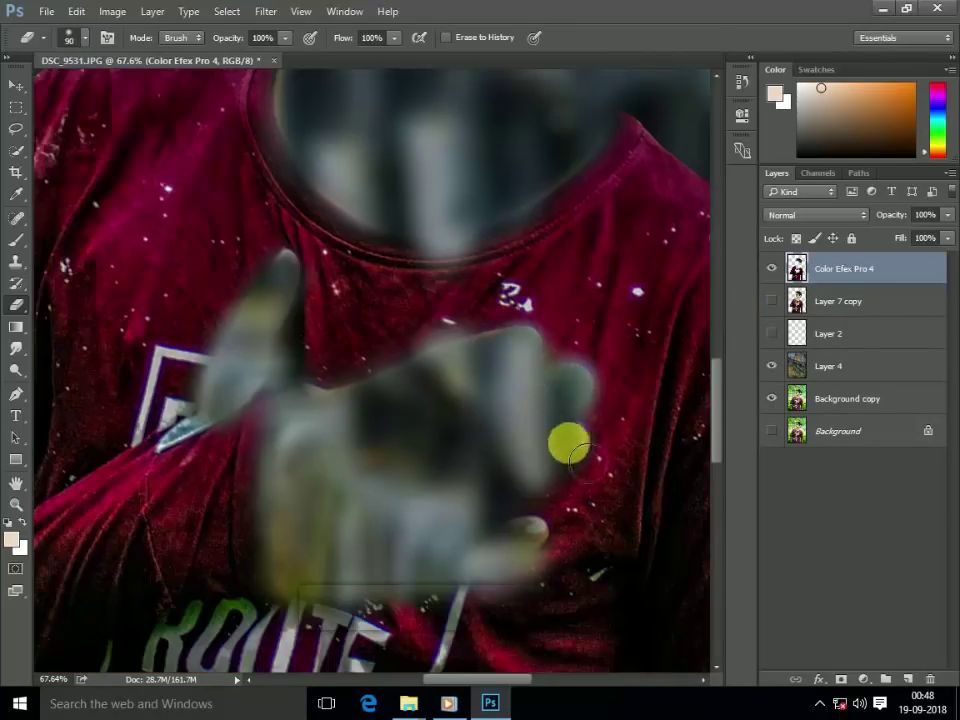
left_click_drag(357, 260, 342, 360)
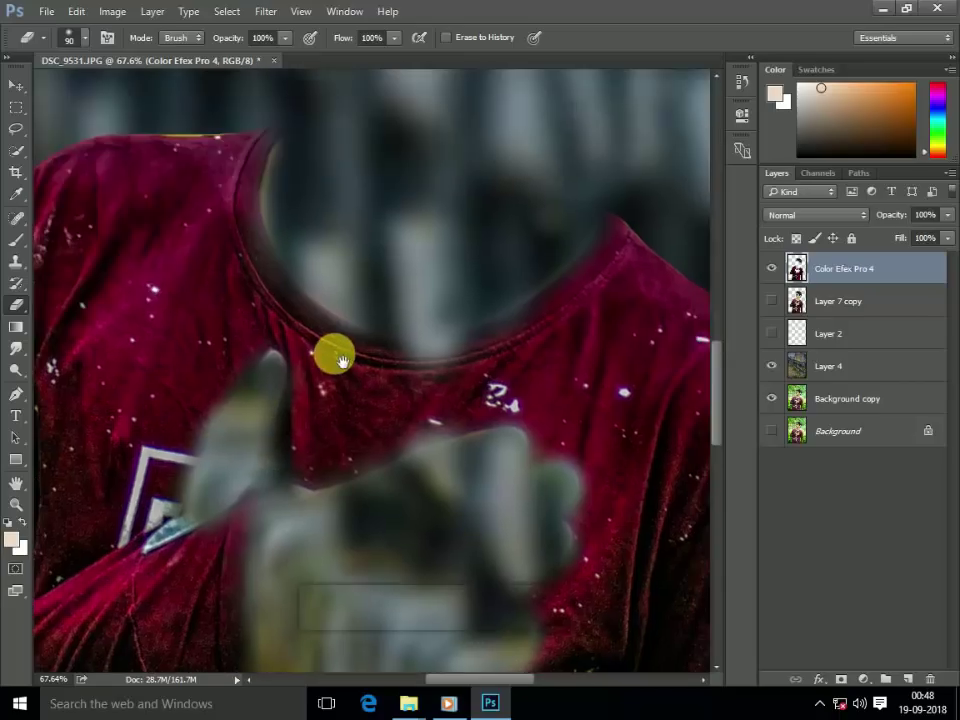
scroll(340, 360, "down", 1)
scroll(390, 328, "down", 4)
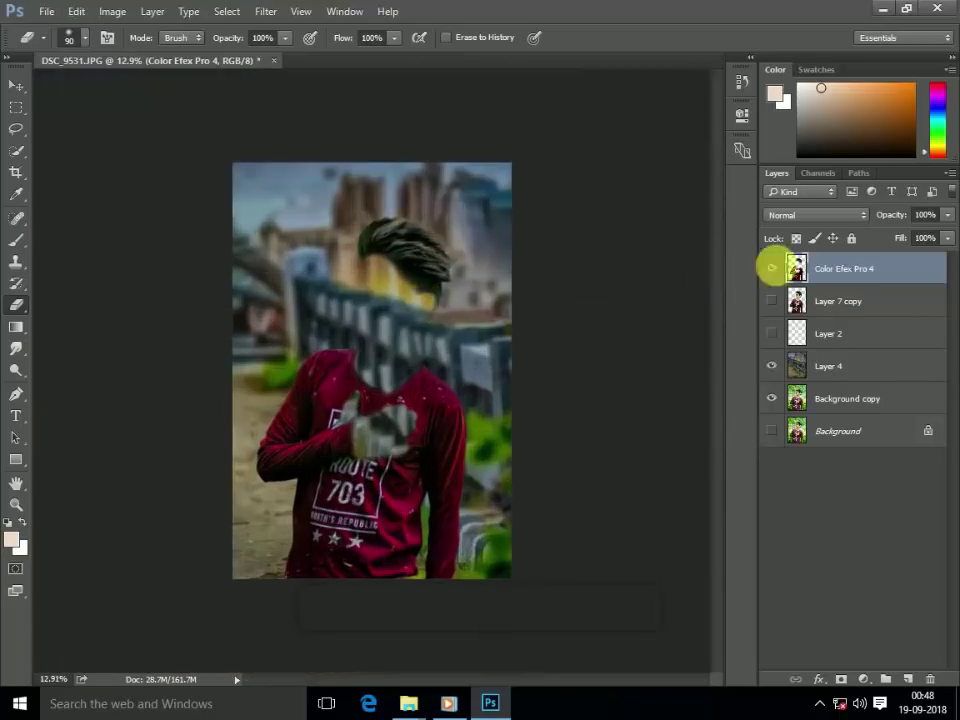
Show Color Efex Pro 4 and Layer 7 copy again, then delete Layer 7 copy.
left_click_drag(771, 268, 771, 301)
scroll(430, 240, "up", 4)
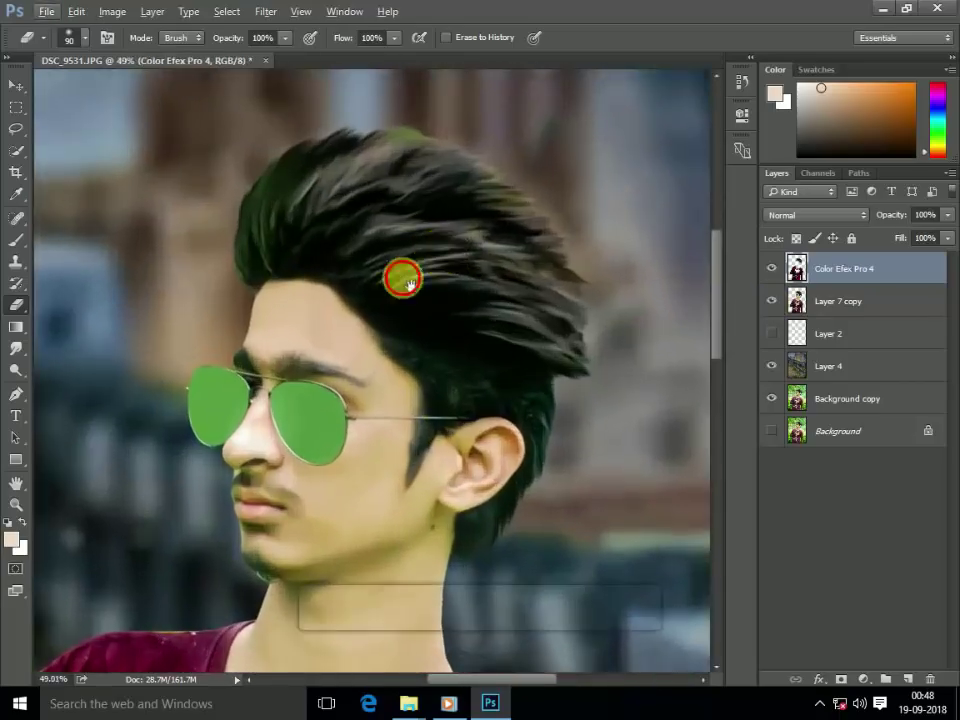
scroll(403, 280, "down", 1)
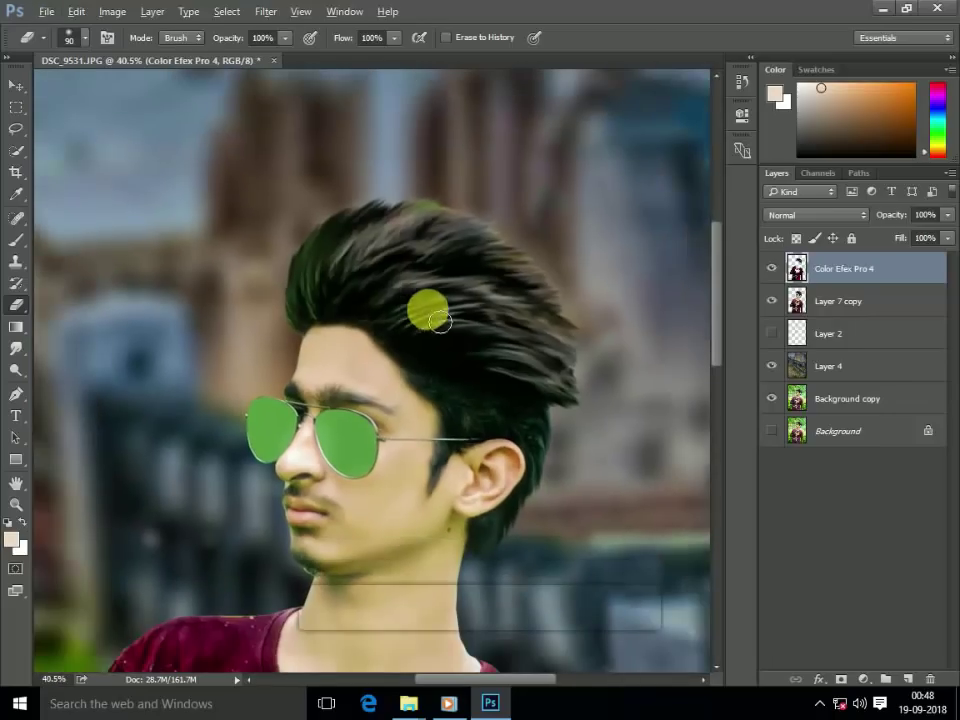
left_click(840, 301)
key("Delete")
scroll(570, 260, "down", 1)
scroll(578, 246, "down", 1)
Select Layer 4 and launch the Camera Raw Filter on it.
left_click(828, 333)
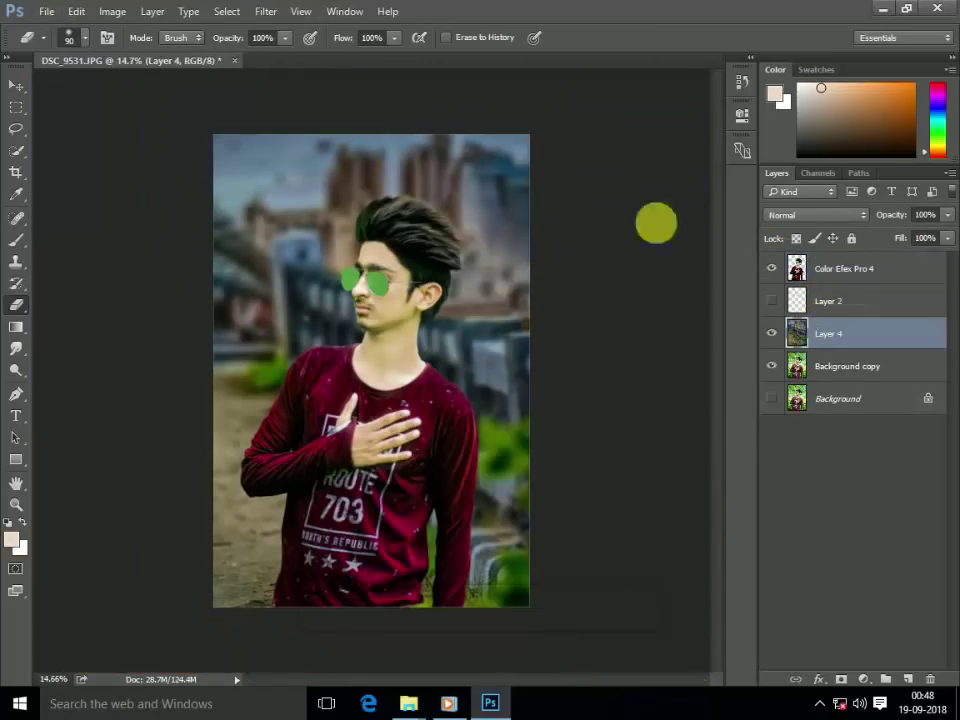
left_click(266, 14)
left_click(336, 107)
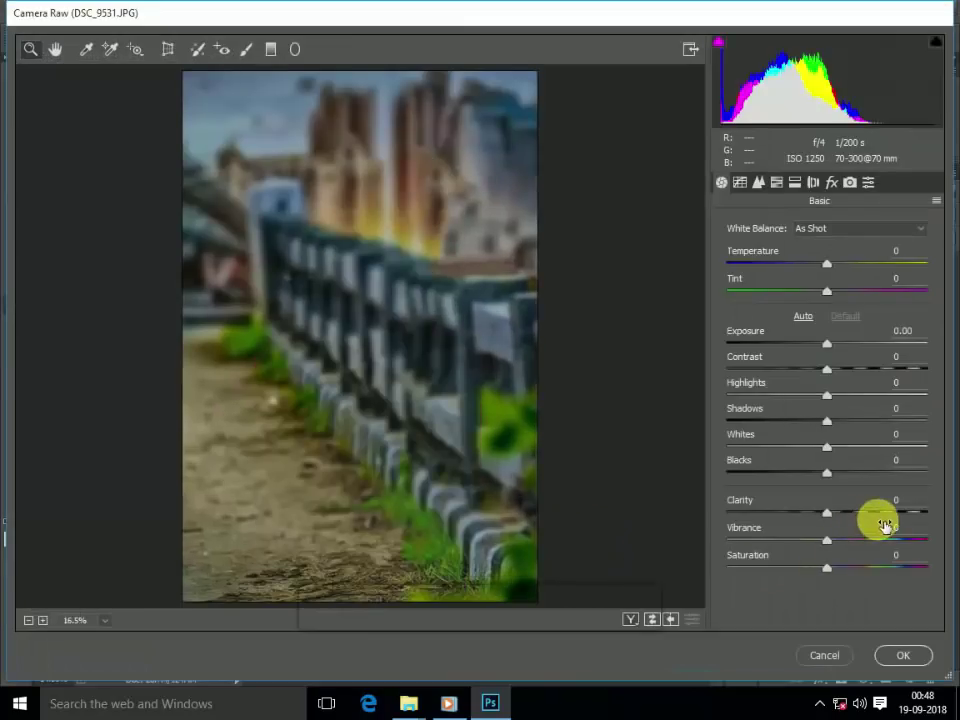
Set Clarity +100, Blacks -27, Contrast +38, Shadows +45 and Vibrance +73 in Camera Raw.
left_click_drag(885, 512, 928, 512)
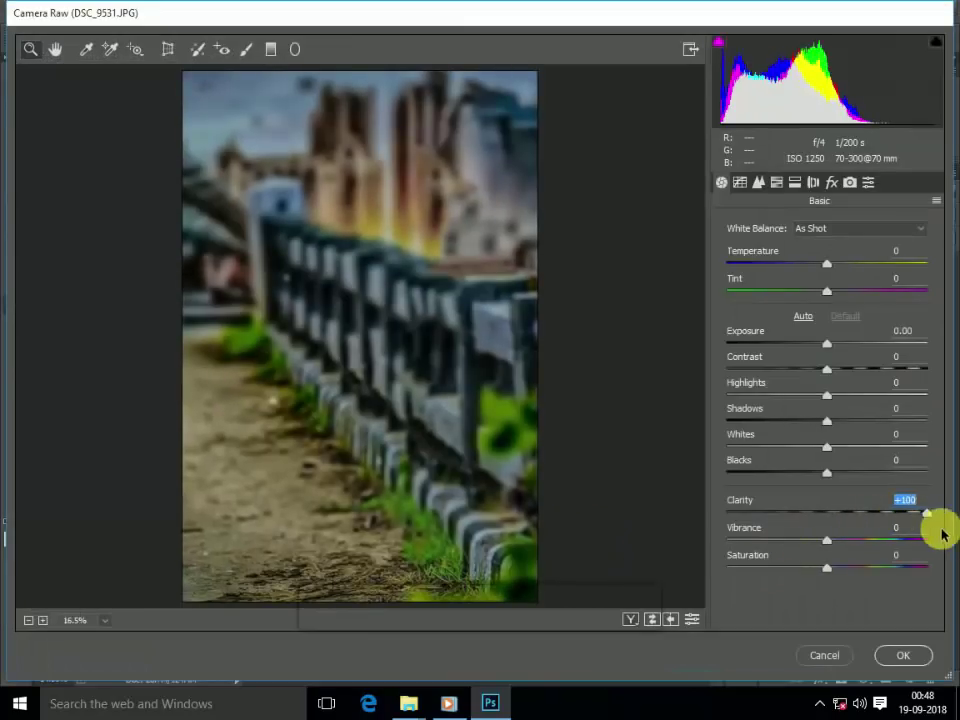
left_click_drag(826, 344, 834, 346)
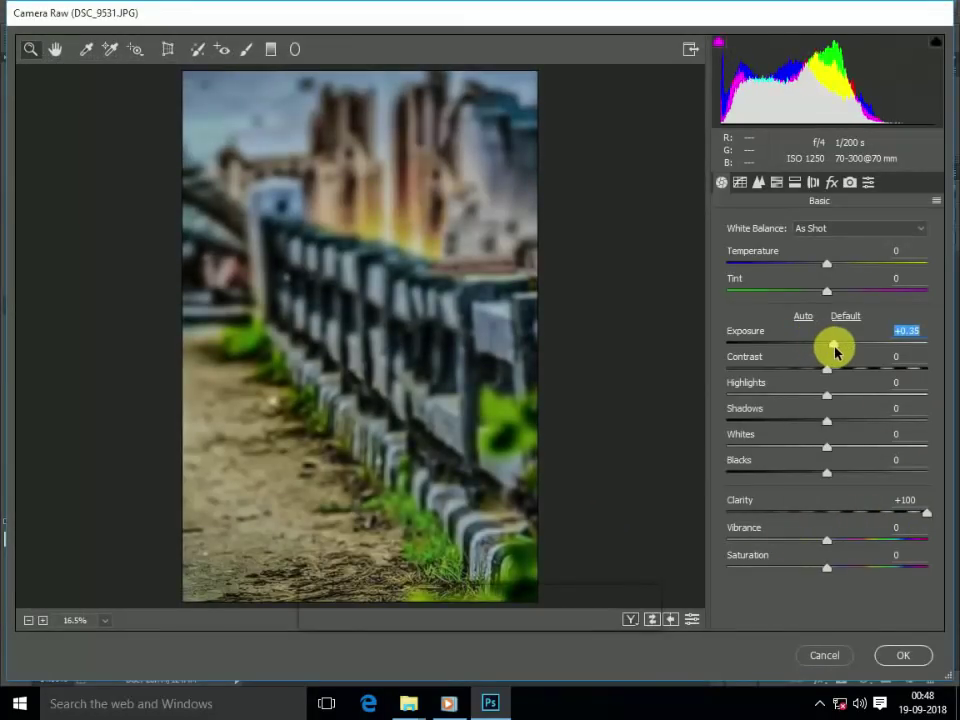
double_click(834, 346)
left_click_drag(826, 472, 774, 472)
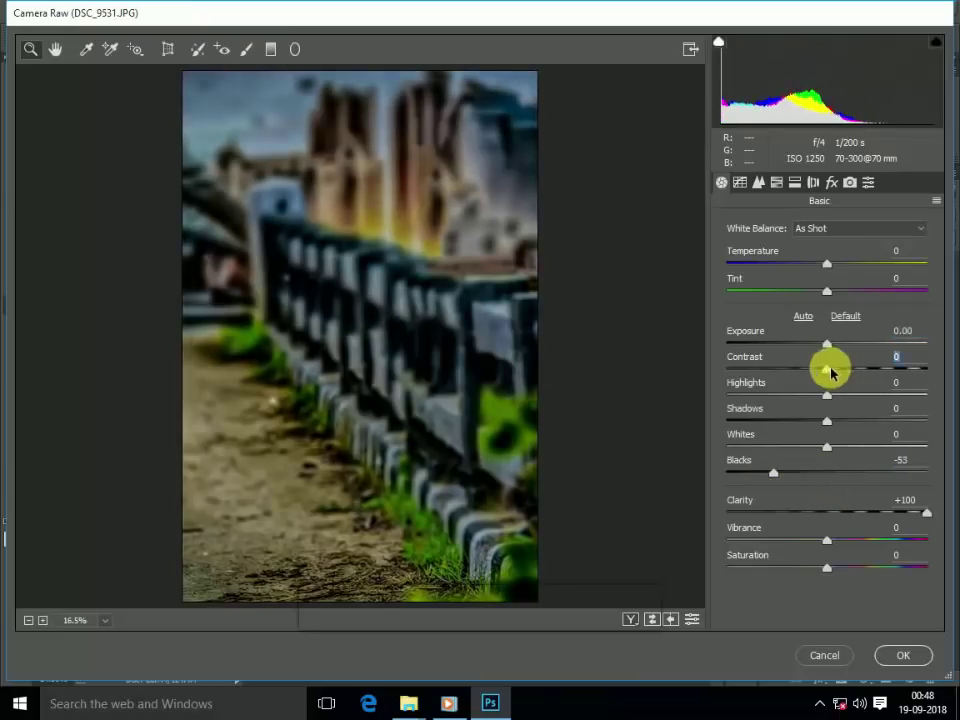
left_click_drag(831, 372, 871, 375)
left_click_drag(775, 472, 800, 472)
left_click_drag(878, 369, 865, 369)
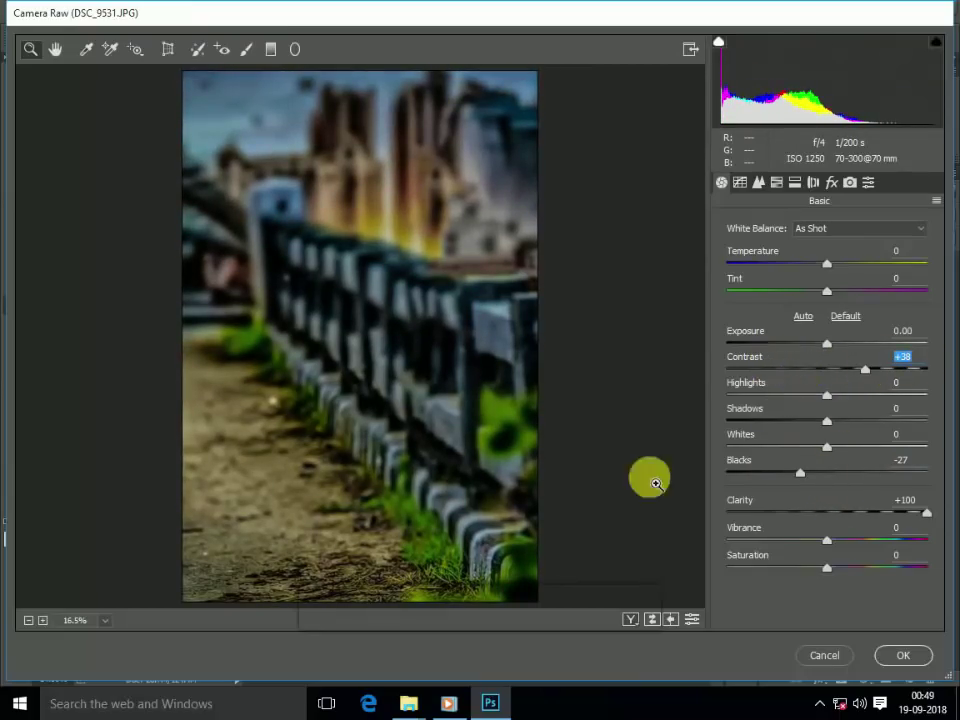
left_click_drag(826, 421, 860, 421)
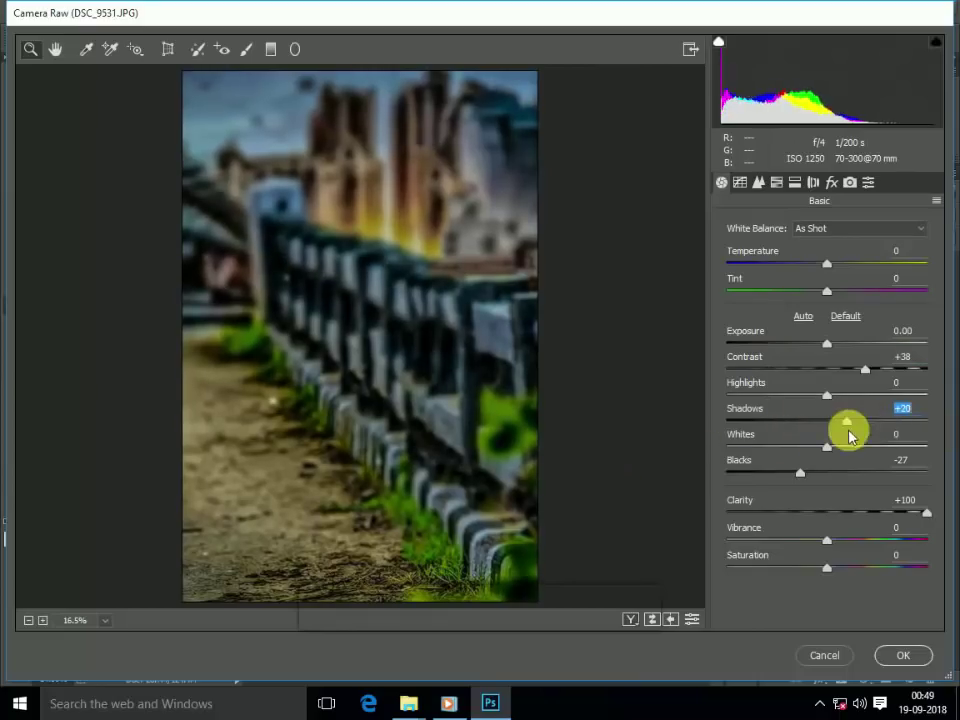
left_click_drag(826, 447, 857, 466)
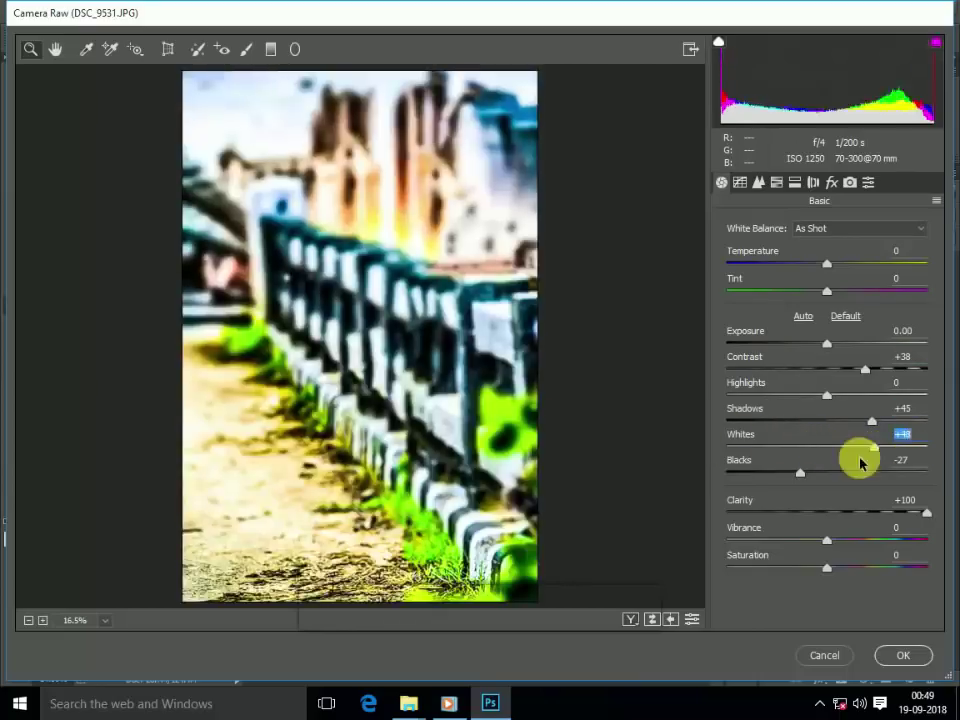
mouse_move(831, 537)
left_mouse_down()
mouse_move(857, 551)
mouse_move(746, 574)
mouse_move(953, 574)
left_mouse_up()
double_click(845, 541)
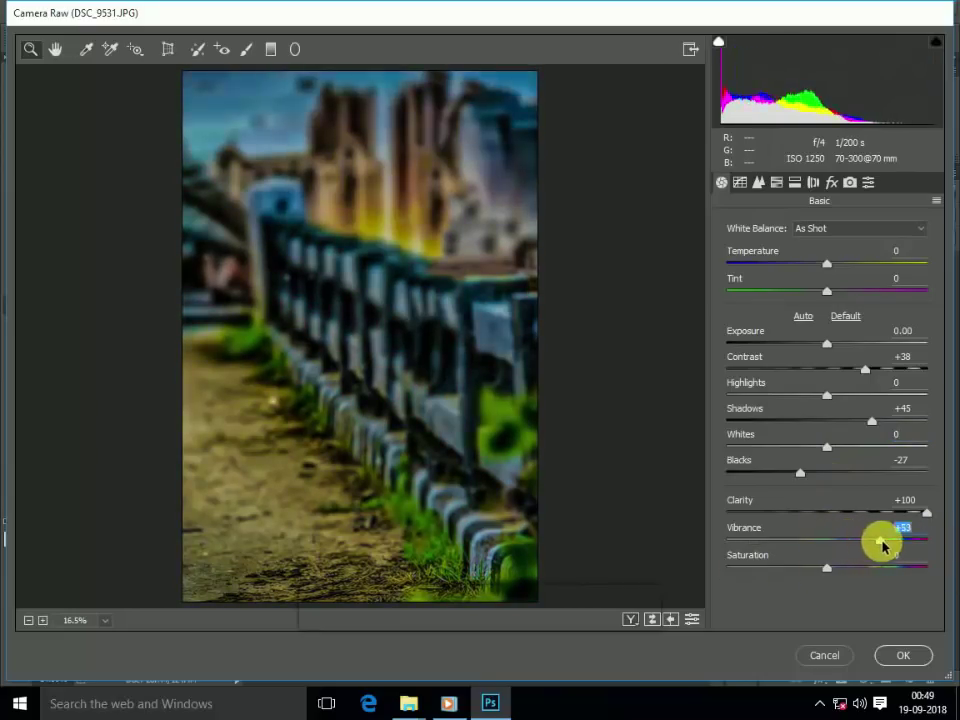
left_click_drag(882, 546, 891, 561)
In HSL raise Blue saturation +41 and luminance +23, shift Orange hue +3, and apply.
left_click(777, 183)
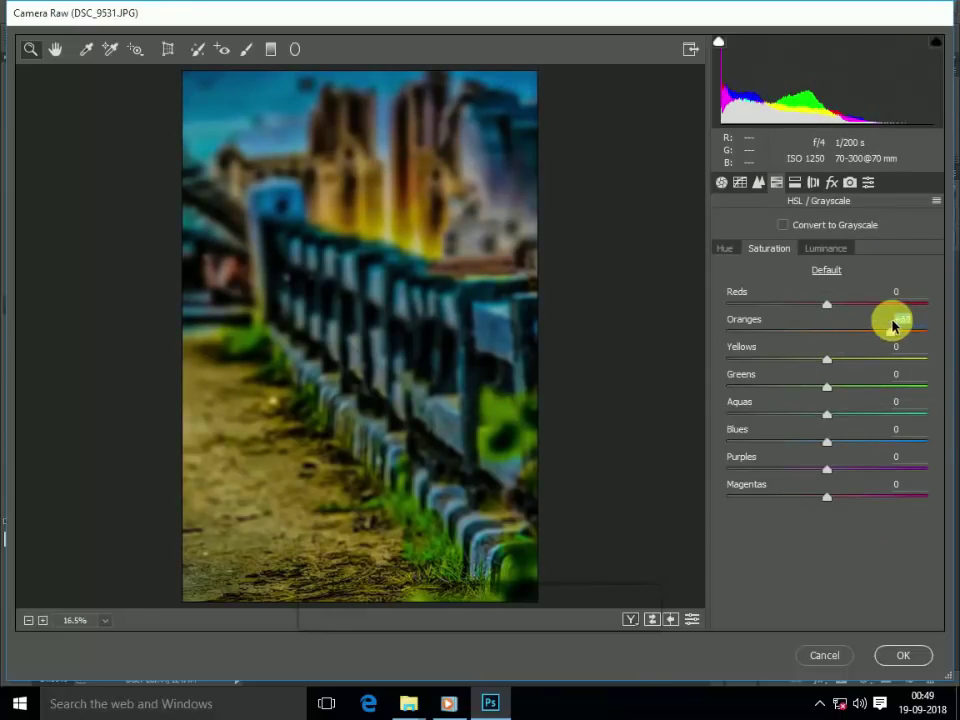
left_click_drag(848, 443, 867, 441)
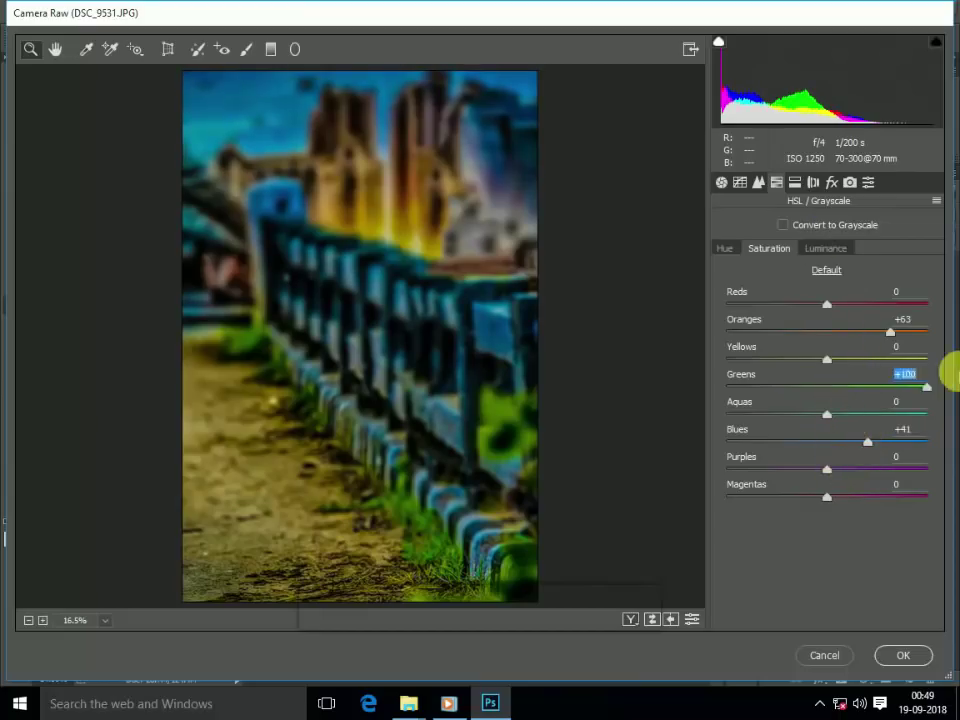
left_click(814, 250)
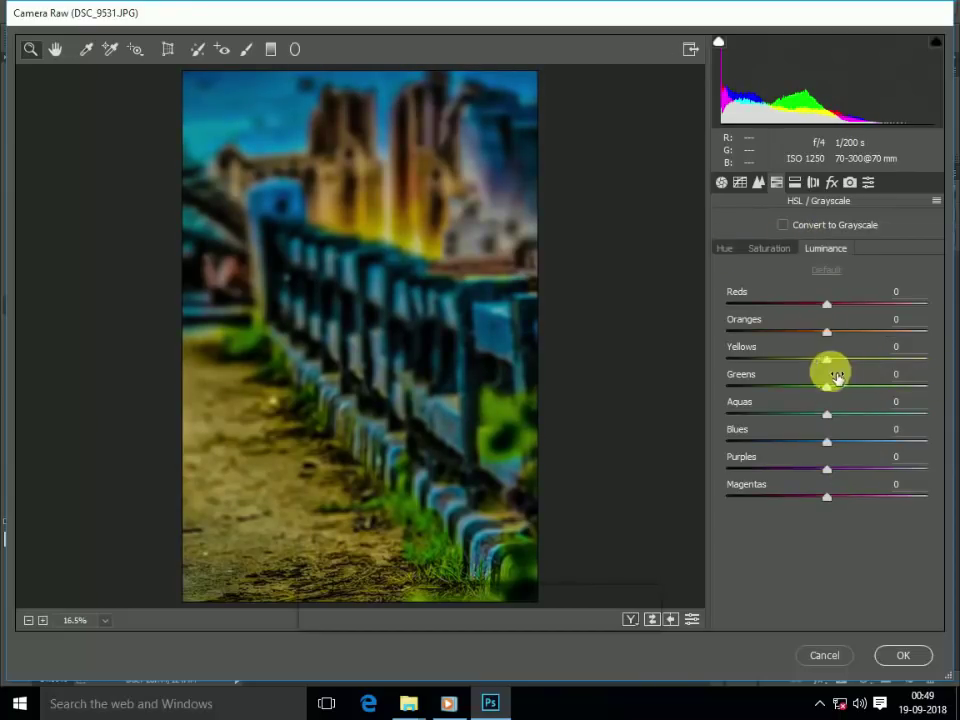
left_click_drag(826, 443, 851, 449)
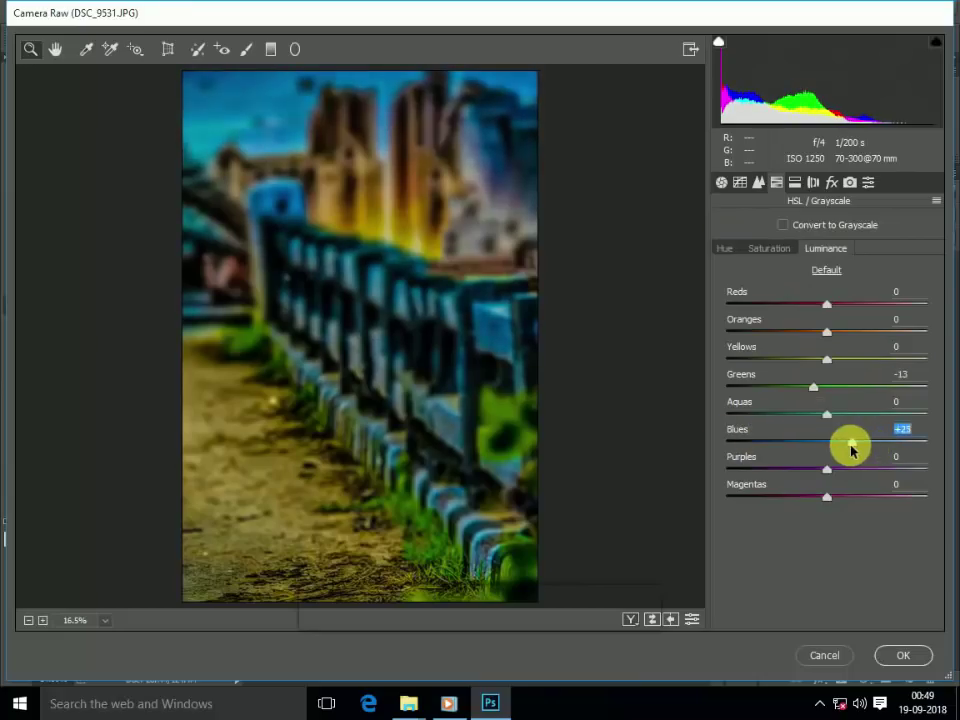
left_click(769, 248)
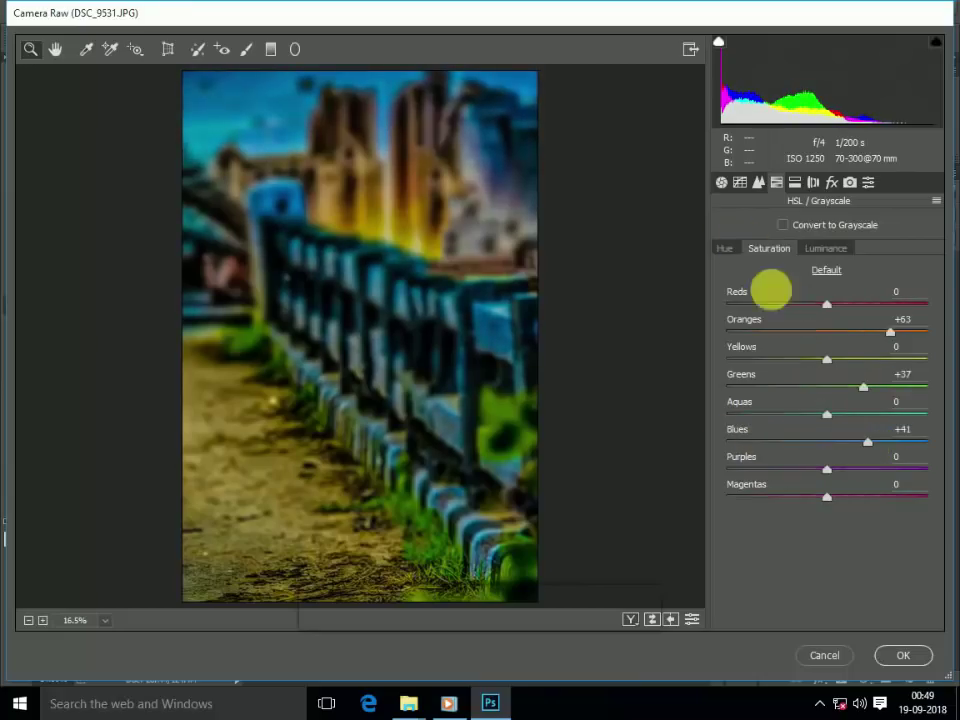
left_click(727, 248)
left_click_drag(793, 332, 833, 337)
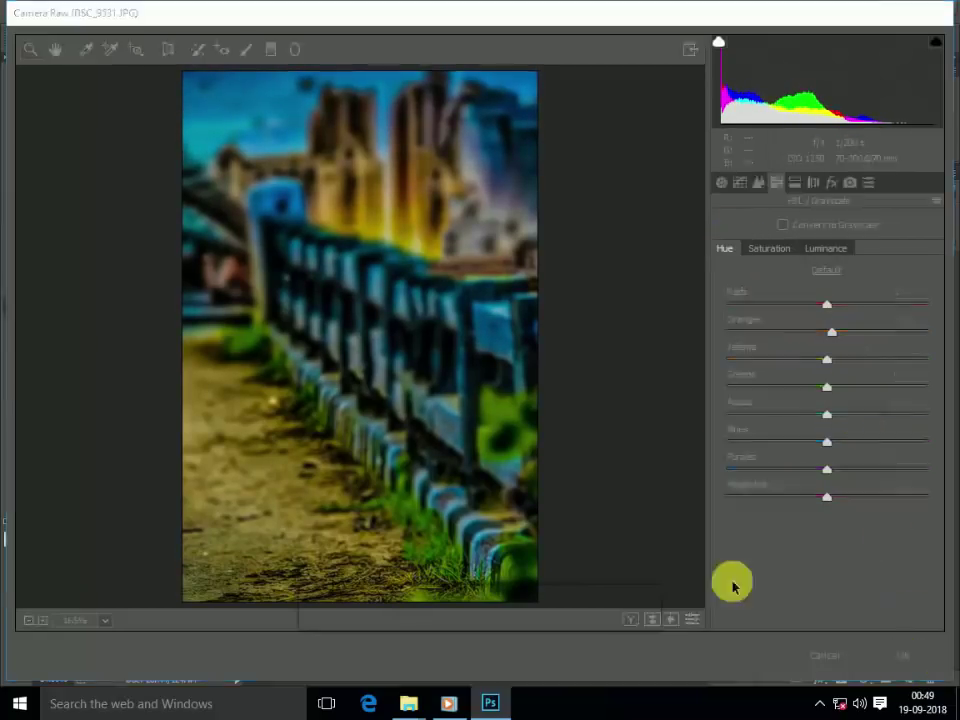
key("Return")
Undo the grade to restore Layer 7 copy, then duplicate Layer 4 as Layer 4 copy.
key("ctrl+alt+z")
key("ctrl+alt+z")
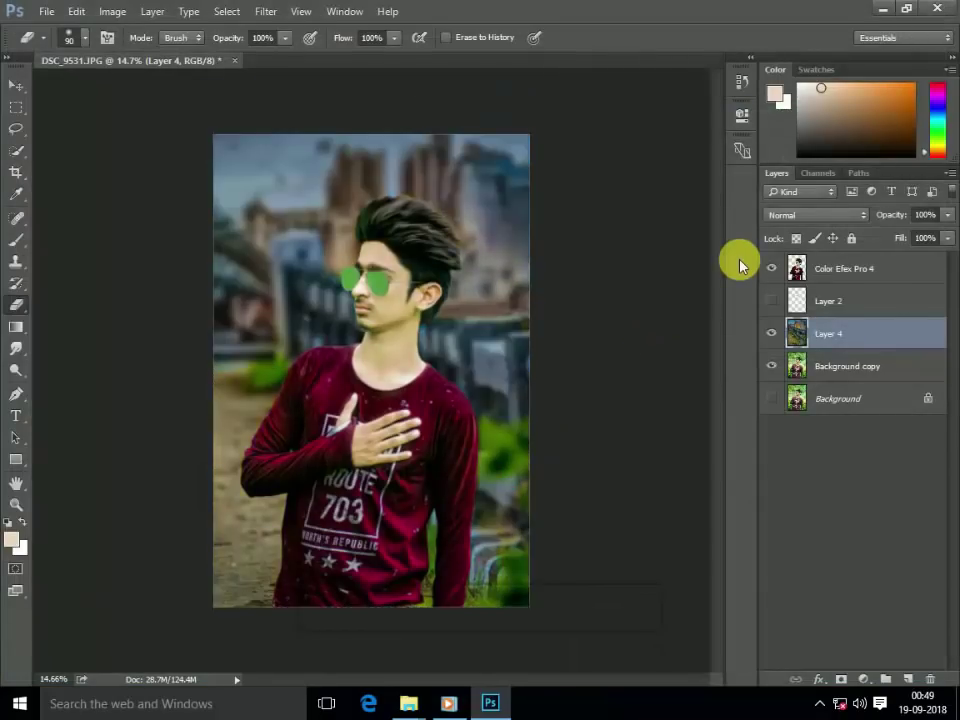
key("ctrl+alt+z")
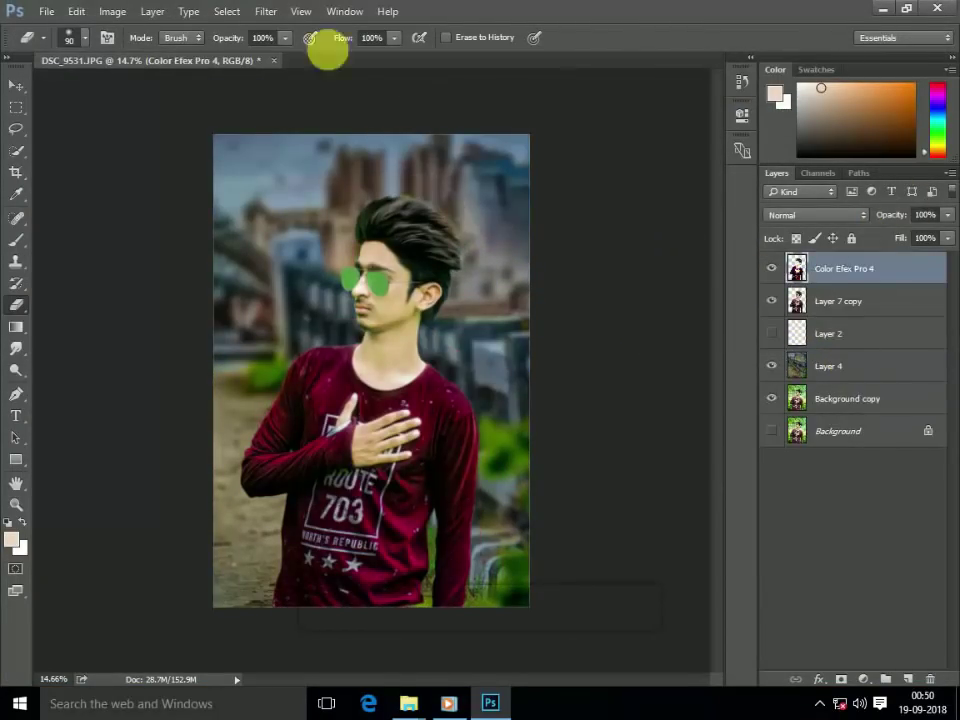
left_click(885, 364)
key("ctrl+k")
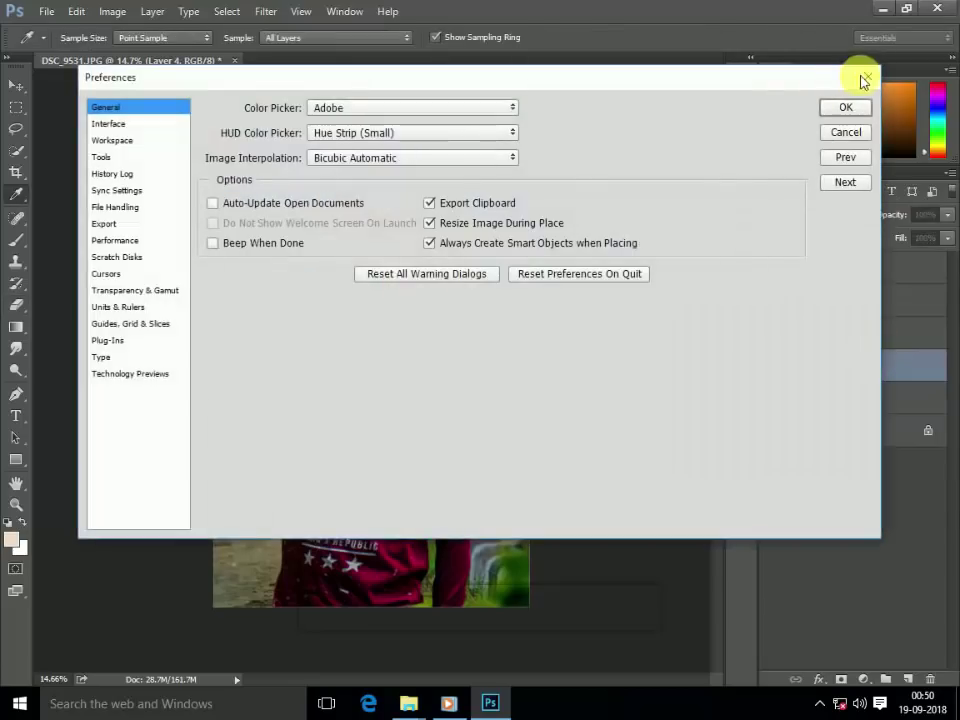
key("Escape")
key("ctrl+j")
Reapply the last Camera Raw grade to Layer 4 copy and toggle its visibility to compare.
left_click(265, 11)
left_click(340, 34)
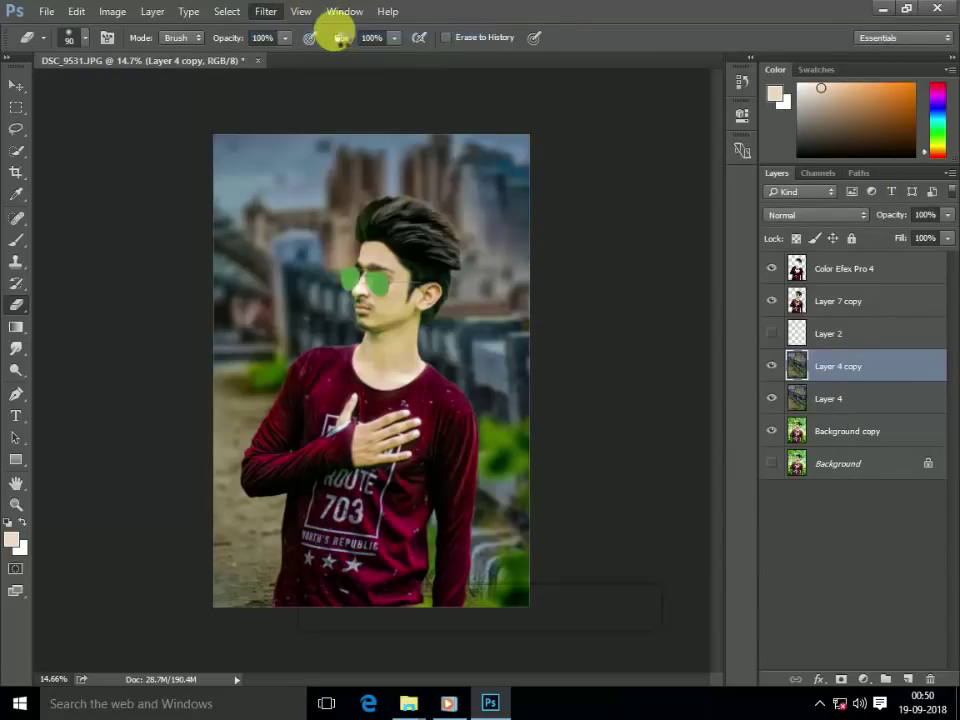
left_click(772, 367)
left_click(772, 367)
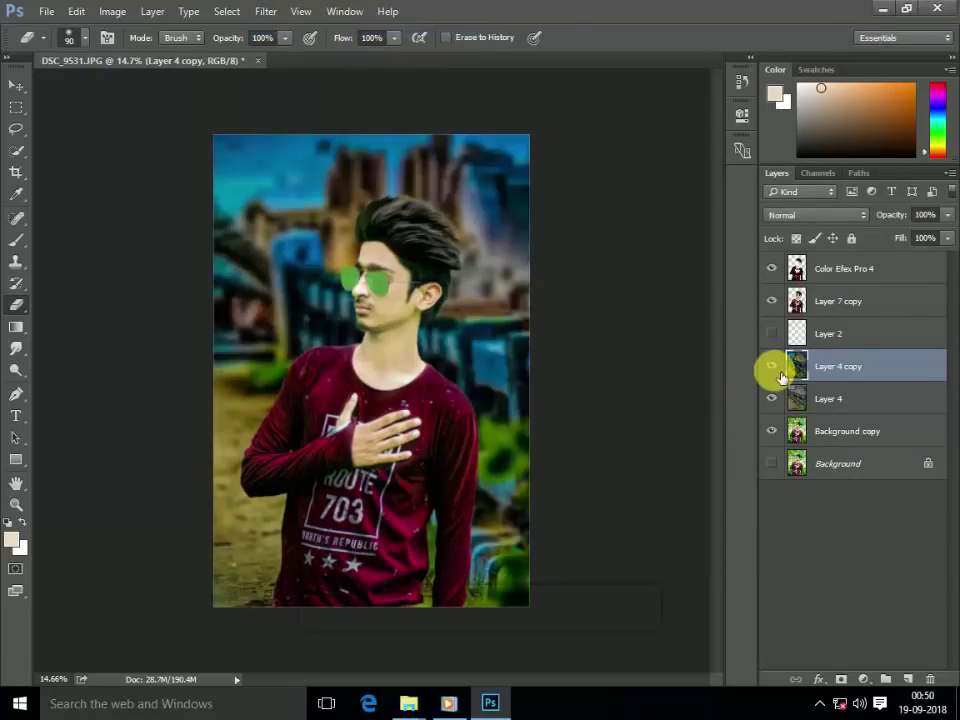
left_click(772, 367)
left_click(772, 367)
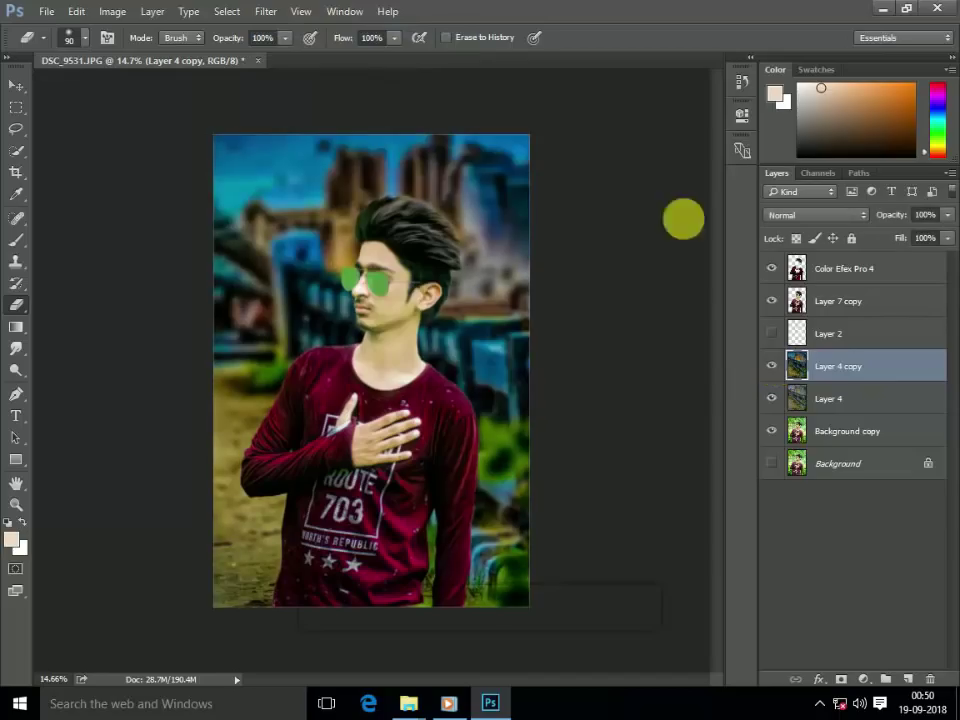
left_click(267, 10)
In Color Efex Pro 4, brighten Dark Contrasts slightly, add Indian Summer with method 2, and apply.
left_click(518, 376)
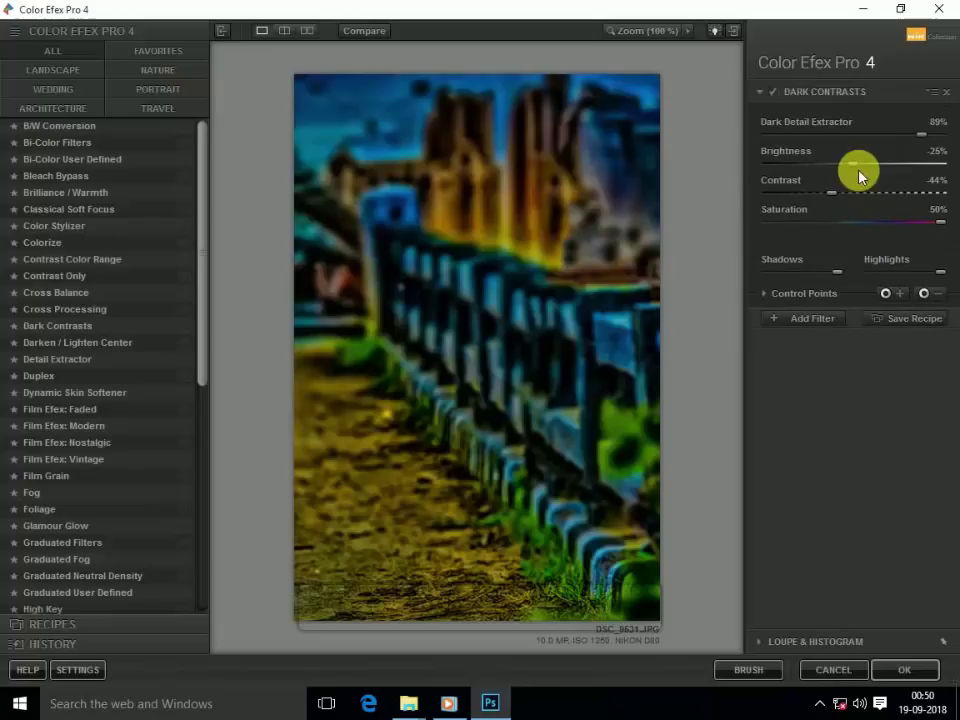
mouse_move(859, 175)
left_mouse_down()
mouse_move(868, 166)
mouse_move(851, 197)
mouse_move(829, 163)
mouse_move(879, 164)
left_mouse_up()
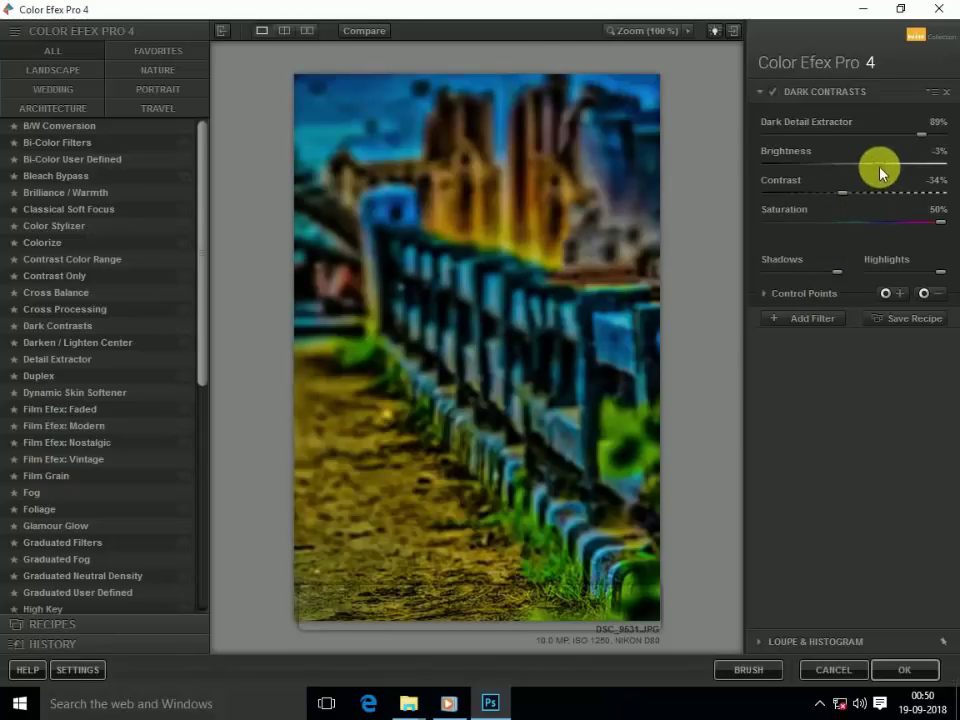
left_click(805, 310)
scroll(160, 430, "down", 3)
scroll(125, 480, "down", 1)
scroll(105, 522, "down", 1)
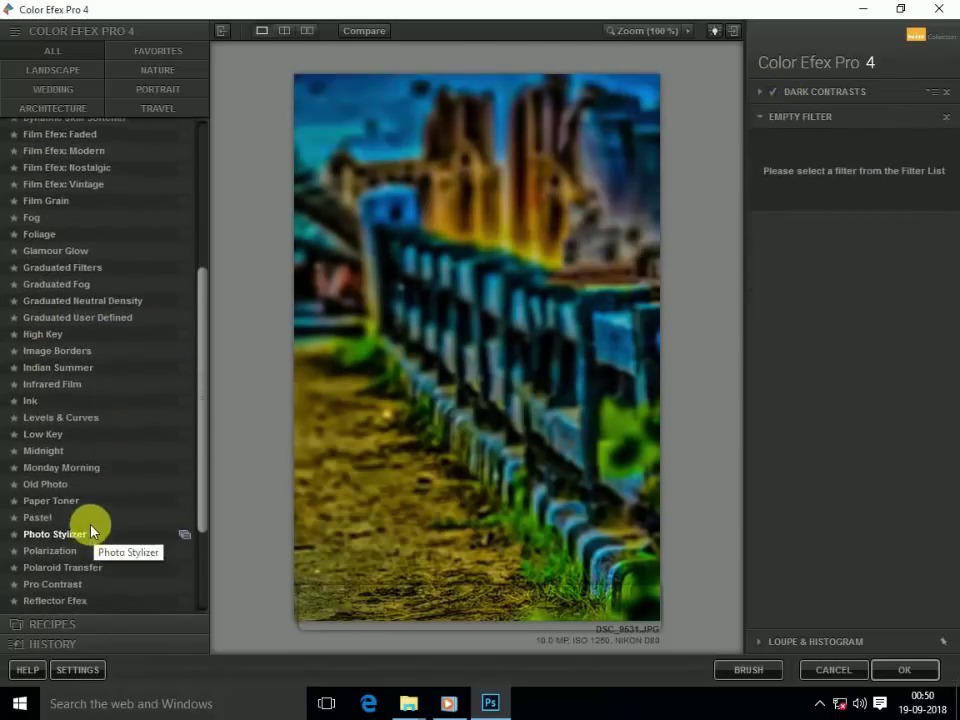
scroll(65, 480, "up", 1)
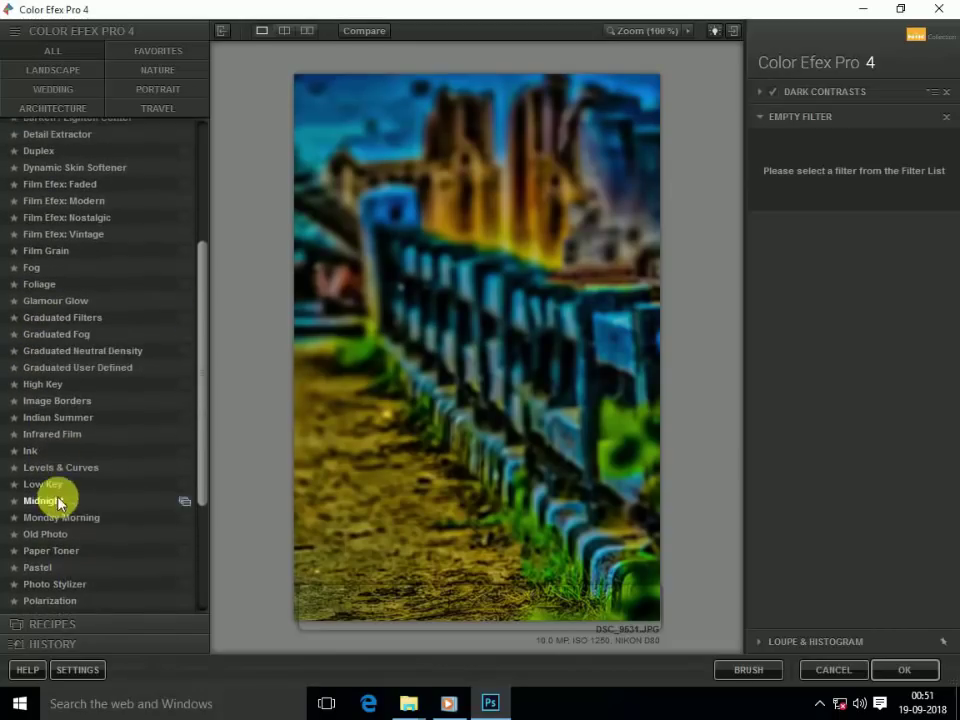
left_click(60, 417)
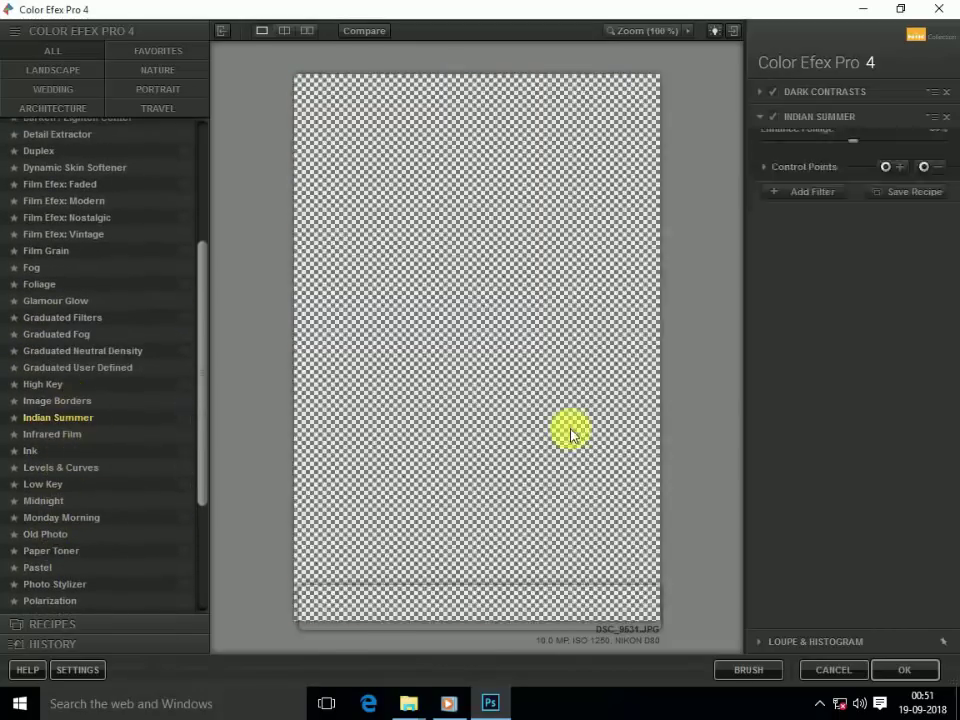
left_click(774, 118)
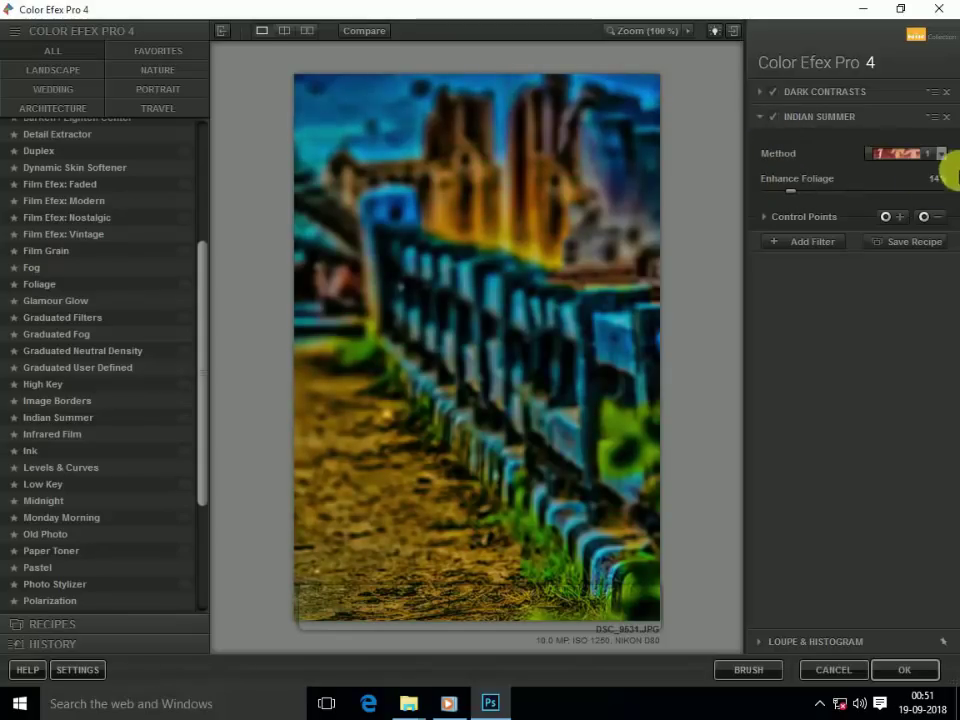
left_click(946, 165)
left_click(936, 171)
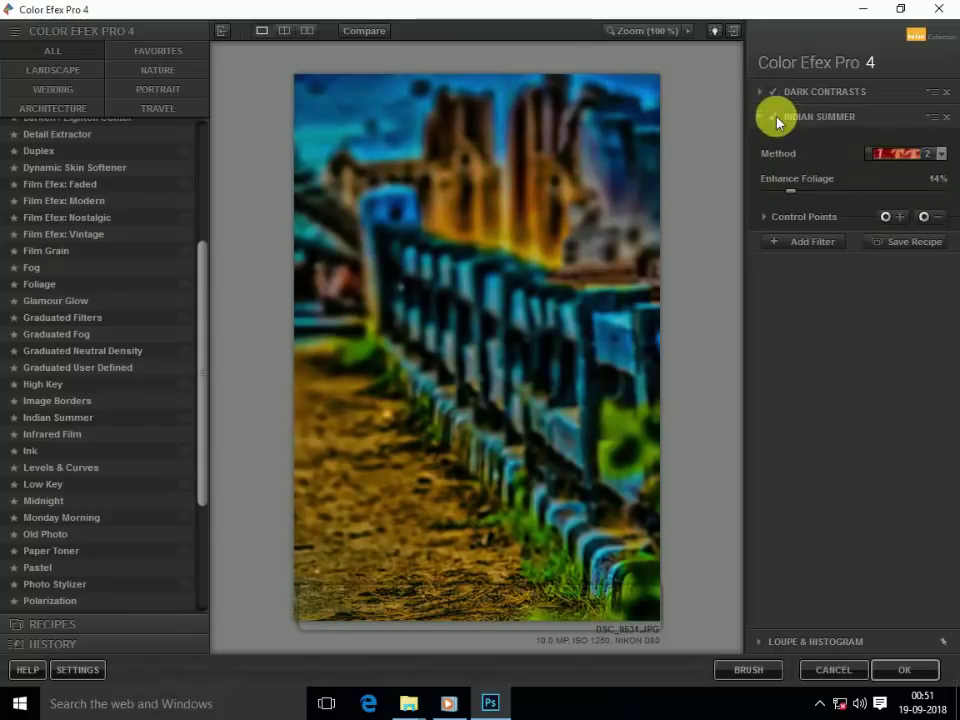
left_click(906, 670)
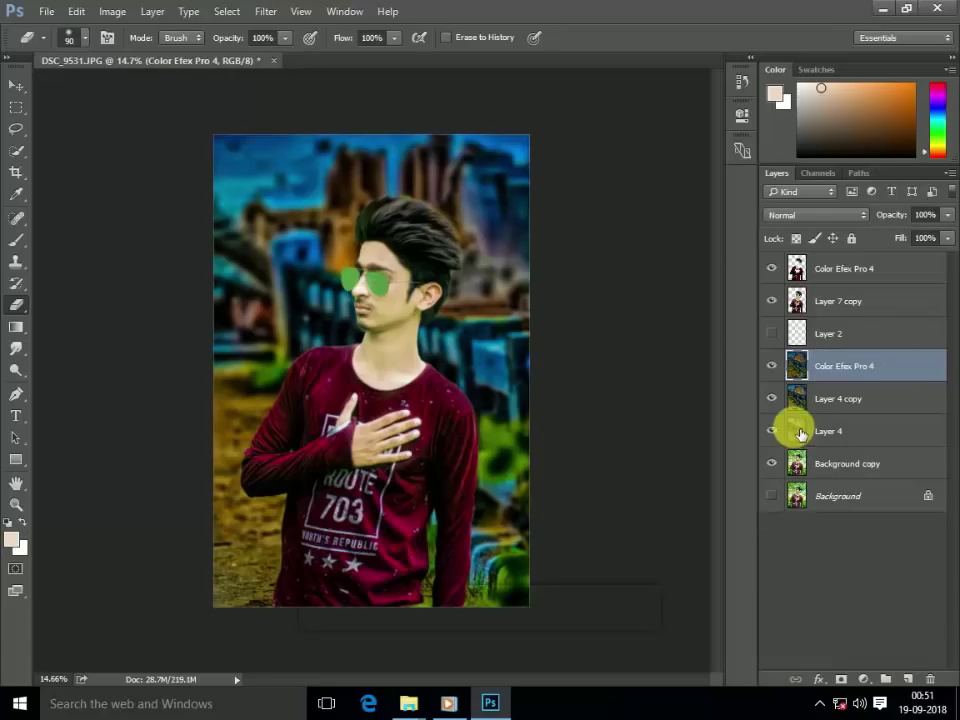
scroll(562, 328, "down", 1)
scroll(562, 328, "up", 2)
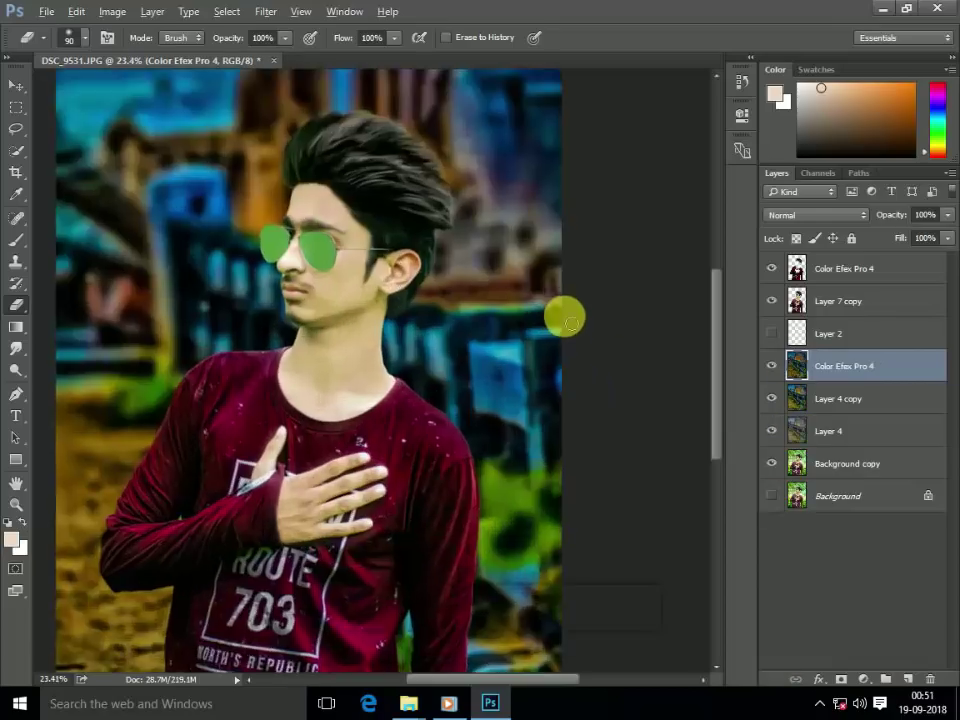
scroll(560, 325, "down", 1)
scroll(559, 323, "down", 1)
scroll(565, 310, "down", 1)
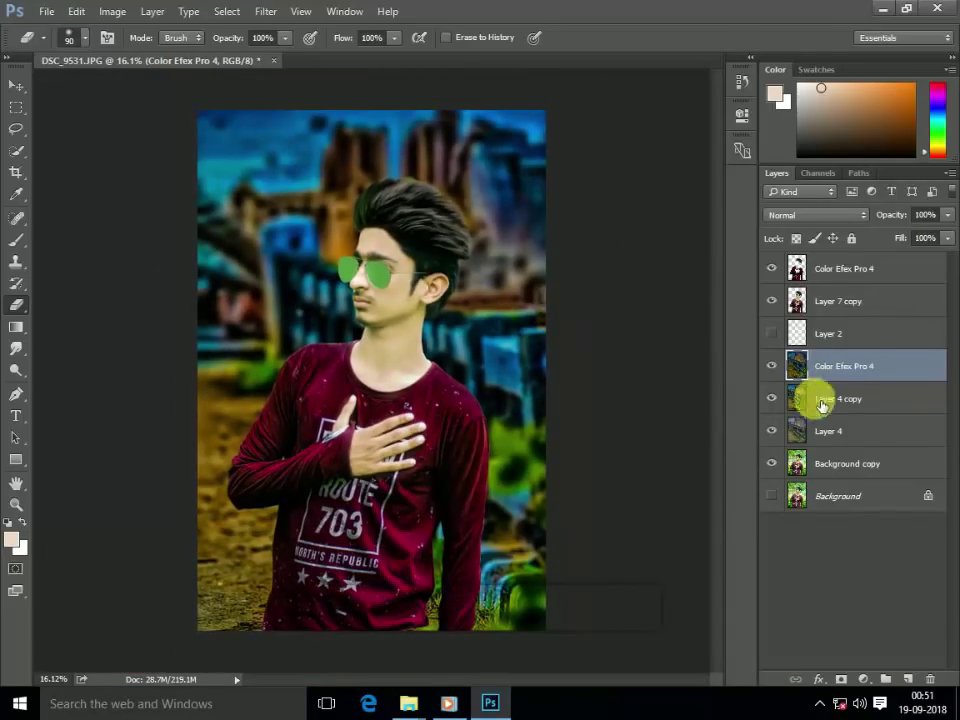
left_click(890, 275)
left_click(796, 268, "ctrl")
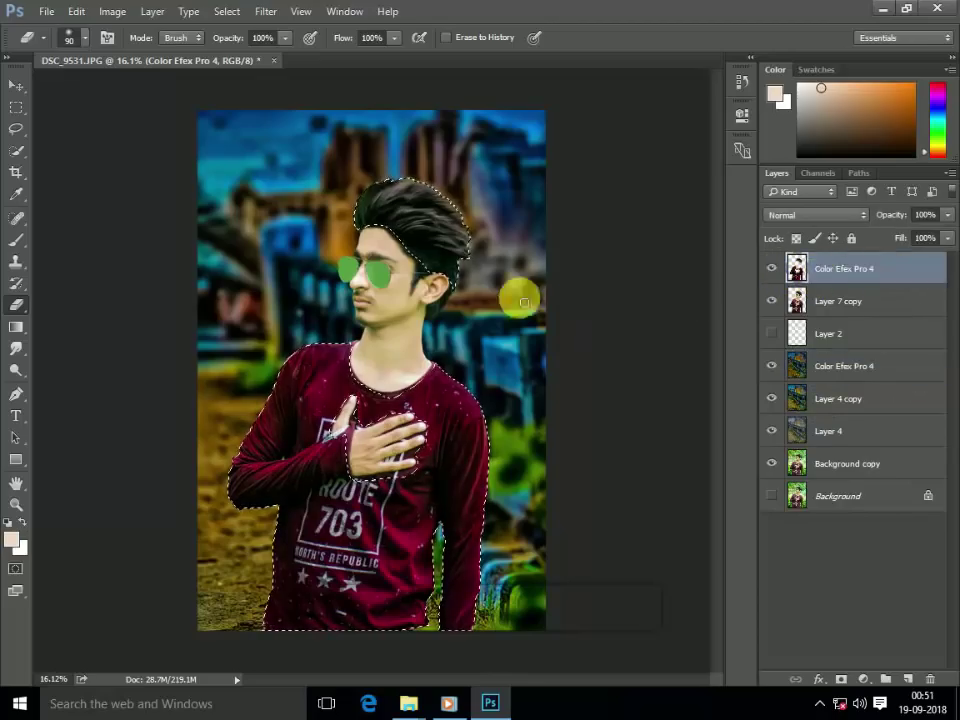
left_click(16, 107)
left_click(684, 425)
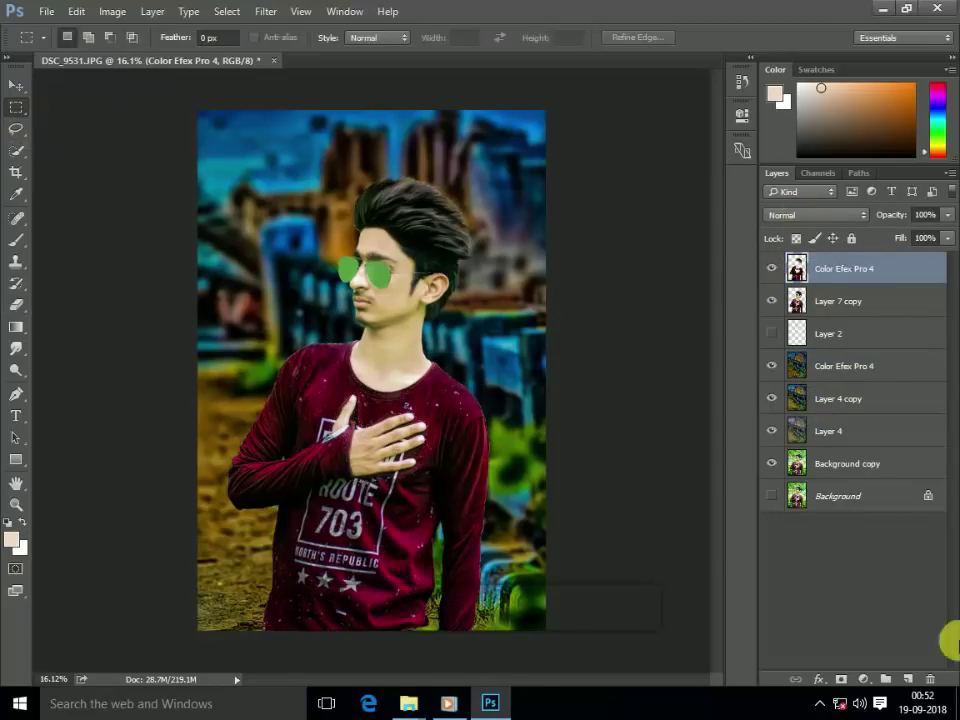
Create Layer 5 in Color blend mode and set an orange brush to 100% opacity and flow.
key("ctrl+shift+alt+n")
left_click(780, 211)
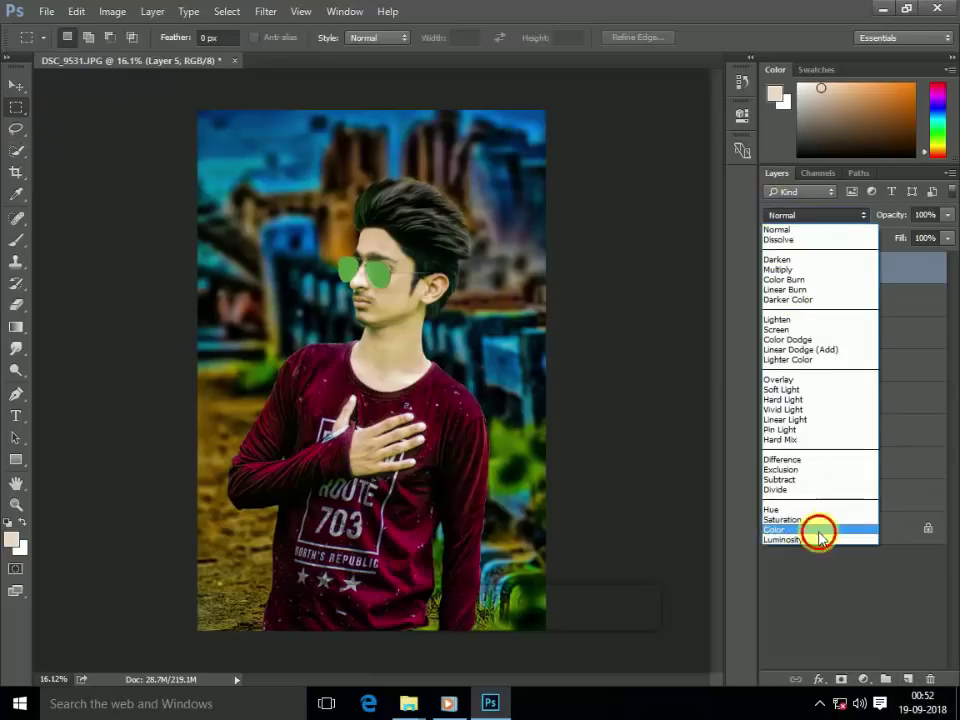
left_click(816, 530)
left_click(922, 96)
left_click(20, 241)
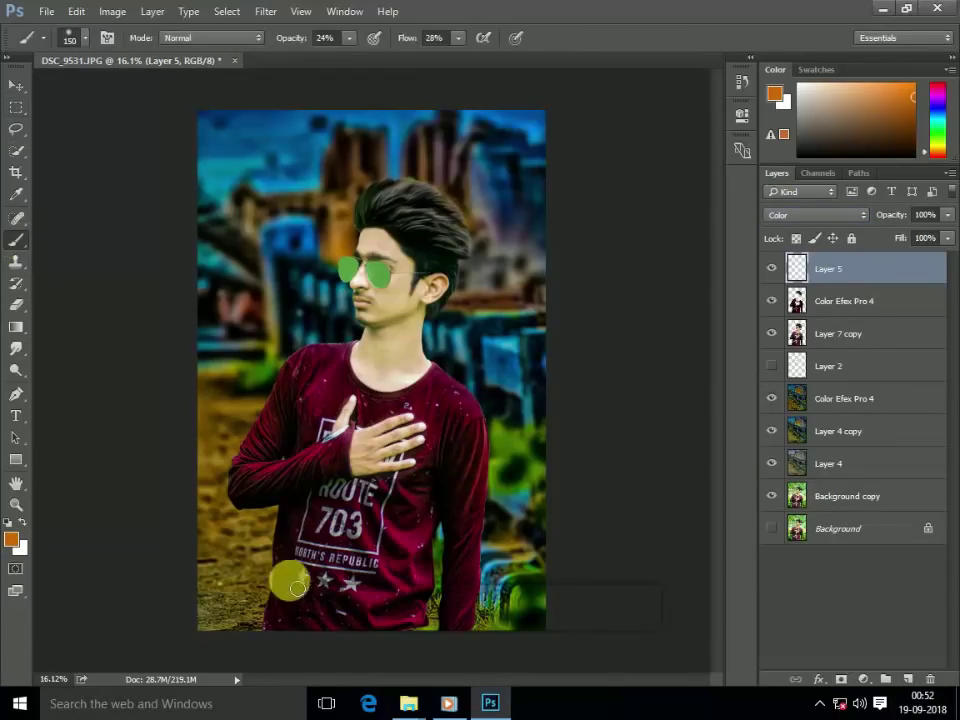
left_click_drag(350, 37, 407, 66)
left_click(459, 38)
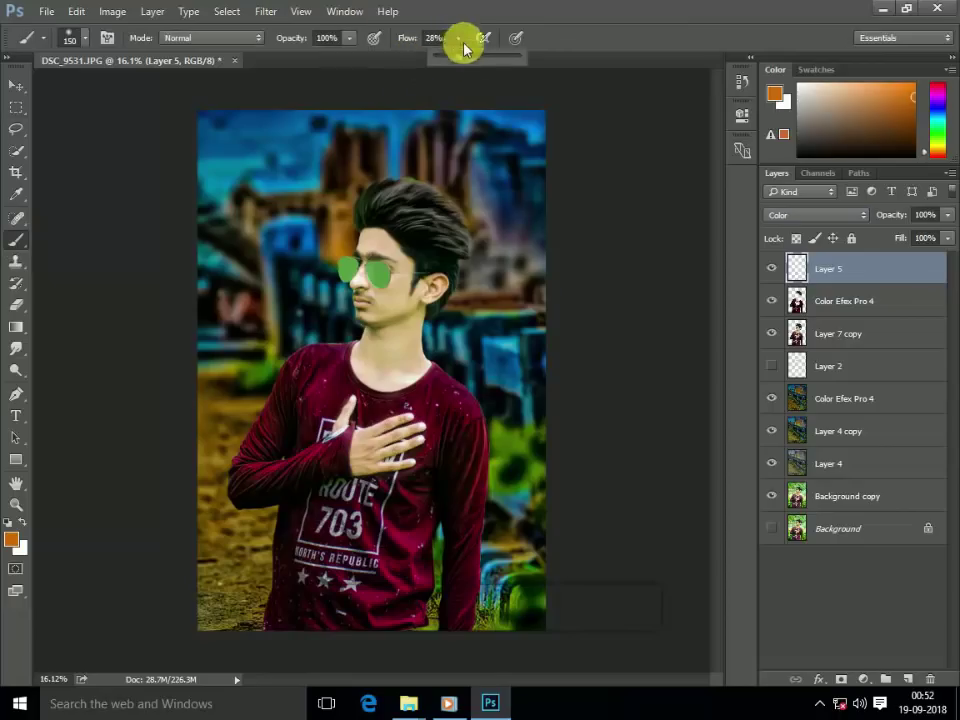
left_click_drag(498, 452, 478, 492)
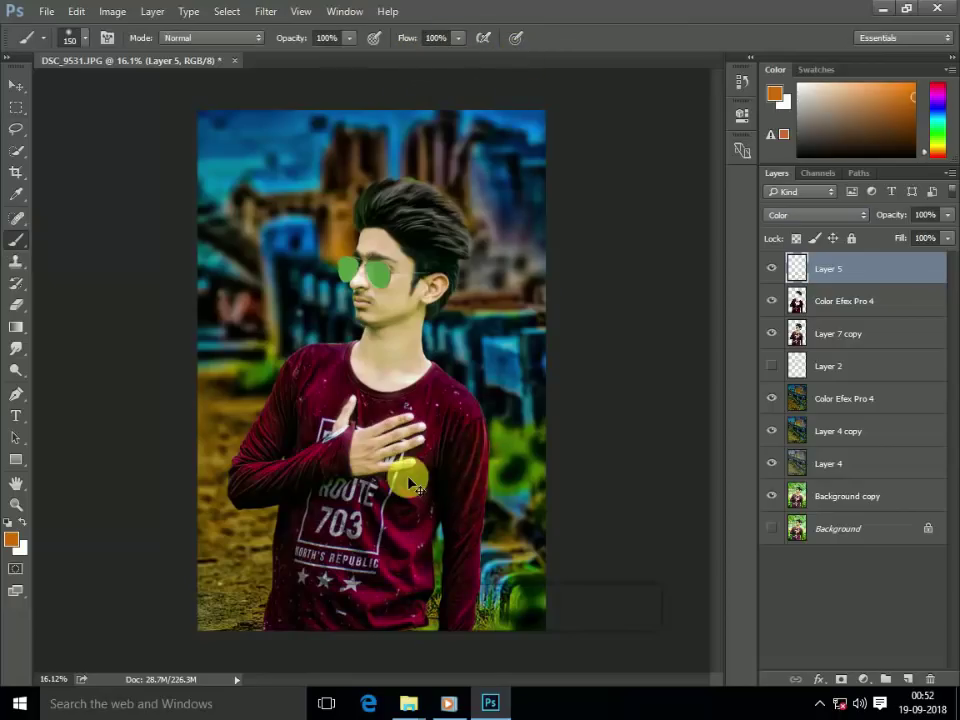
Hide Layer 5, check the layers' visibility, and select Layer 7 copy for merging.
left_click(773, 270)
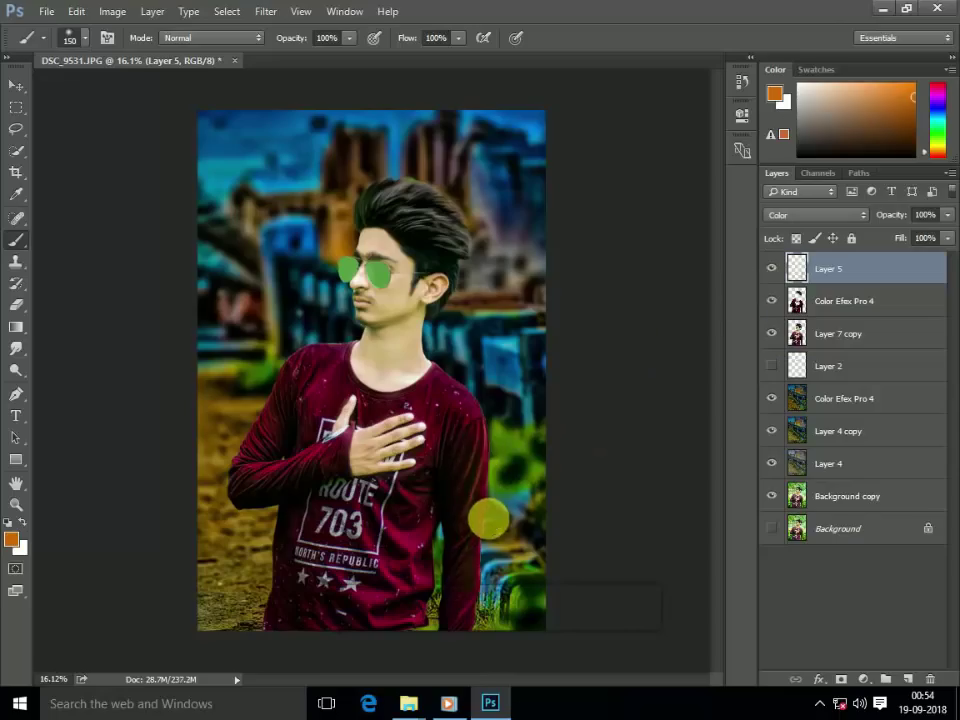
scroll(440, 490, "up", 2)
scroll(440, 490, "up", 2)
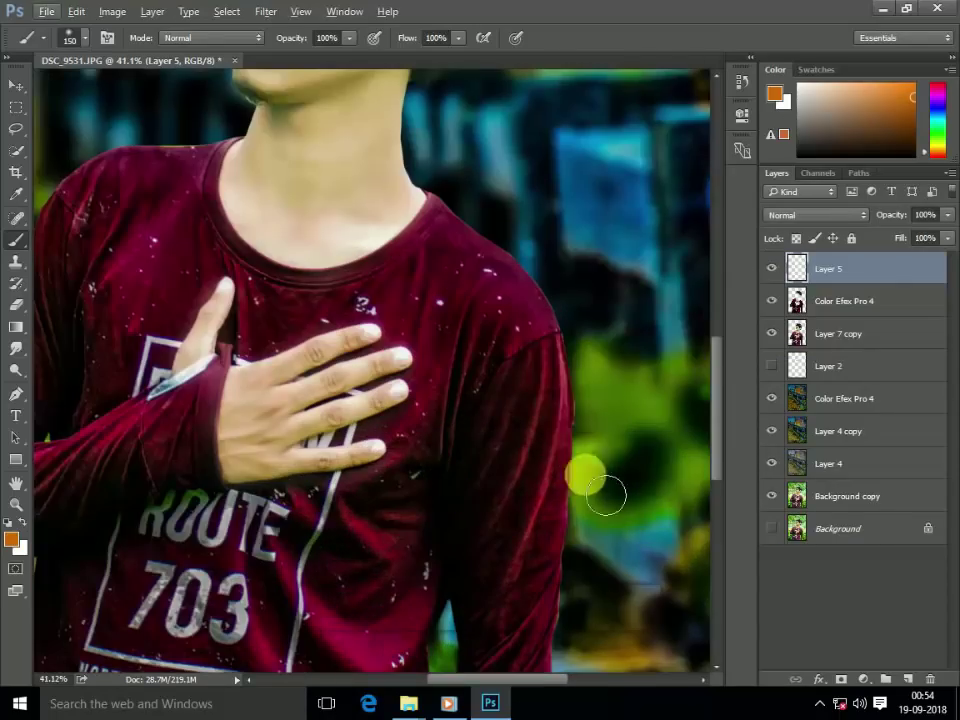
left_click(857, 333)
left_click(771, 301)
left_click(771, 301)
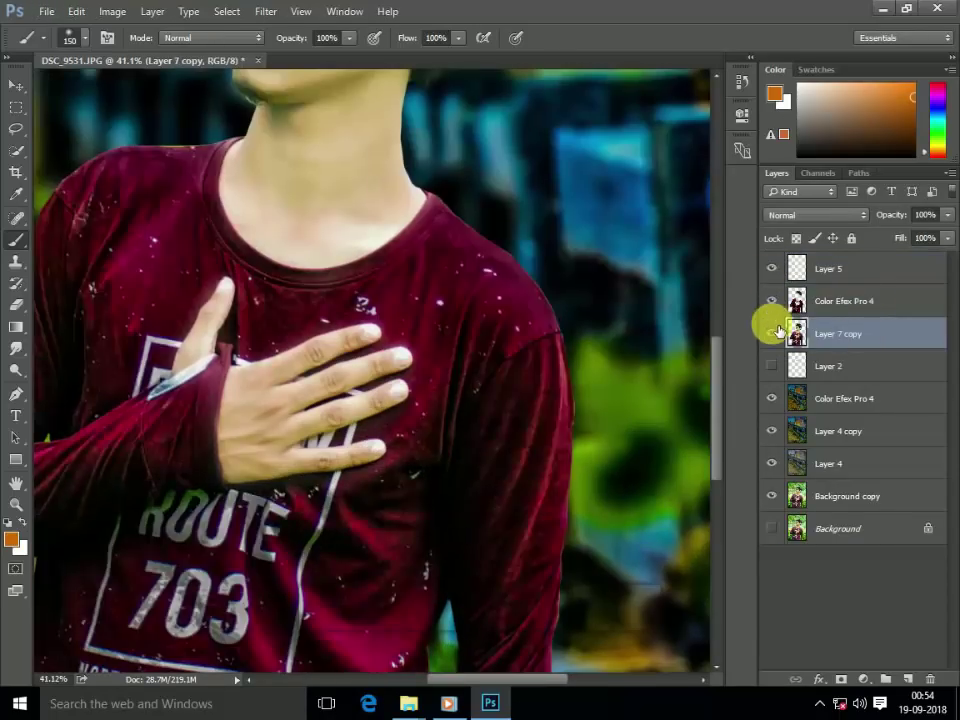
left_click(771, 333)
left_click(771, 333)
left_click(843, 312, "shift")
Merge Layer 7 copy into Color Efex Pro 4 and quick-select the shirt up to the collar.
key("ctrl+e")
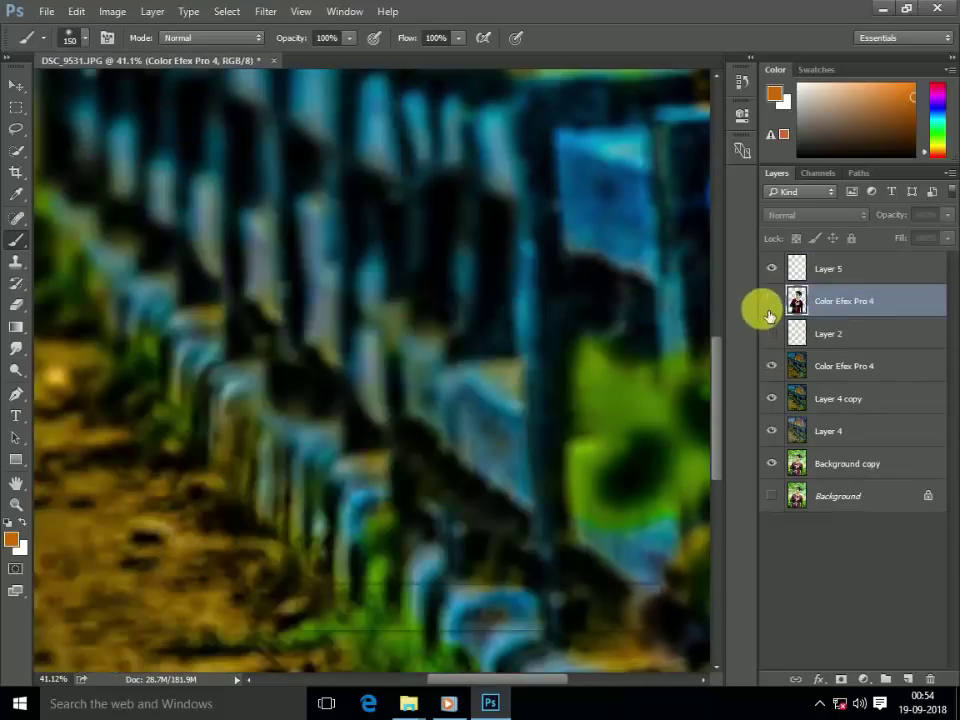
scroll(530, 335, "down", 5)
scroll(600, 330, "up", 1)
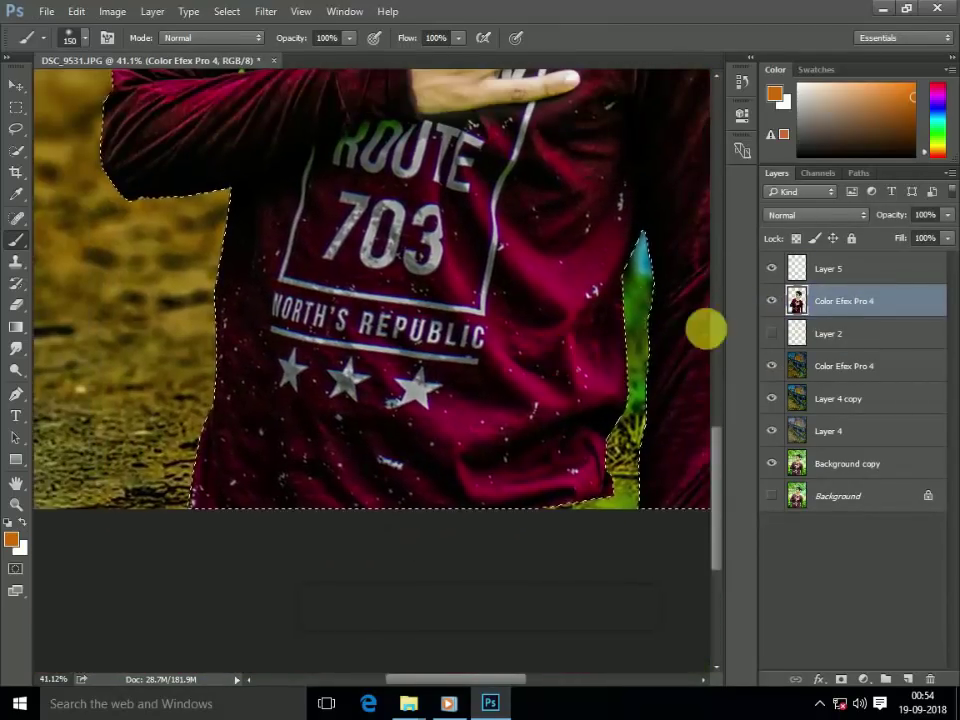
scroll(660, 360, "up", 2)
scroll(618, 370, "up", 2)
scroll(600, 400, "up", 2)
scroll(489, 272, "up", 1, "alt")
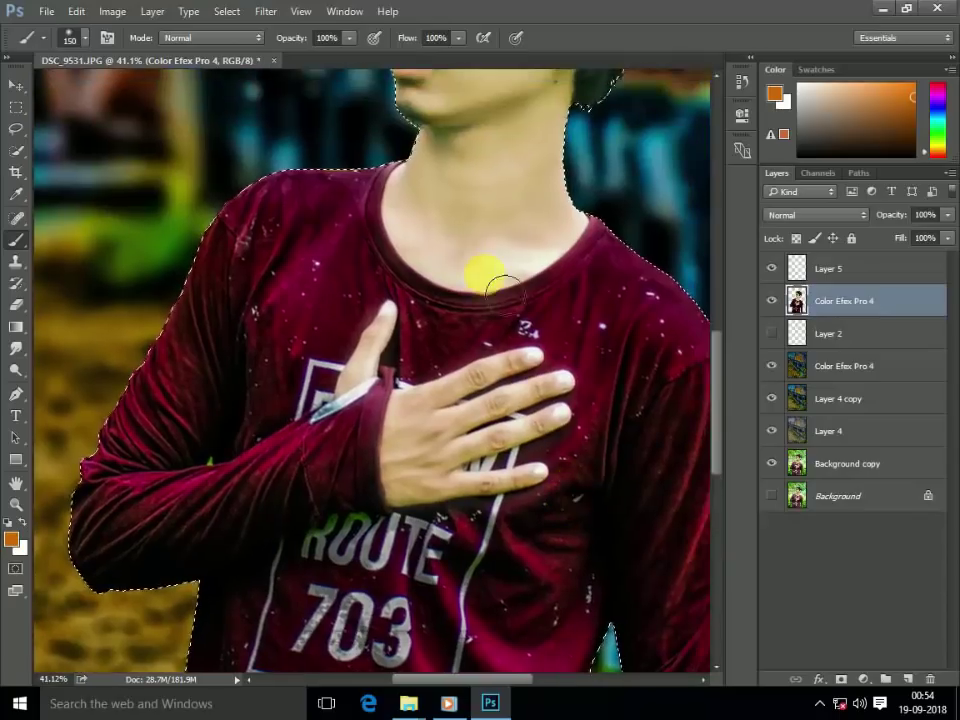
scroll(441, 231, "up", 1, "alt")
scroll(300, 235, "up", 3, "alt")
left_click(16, 150)
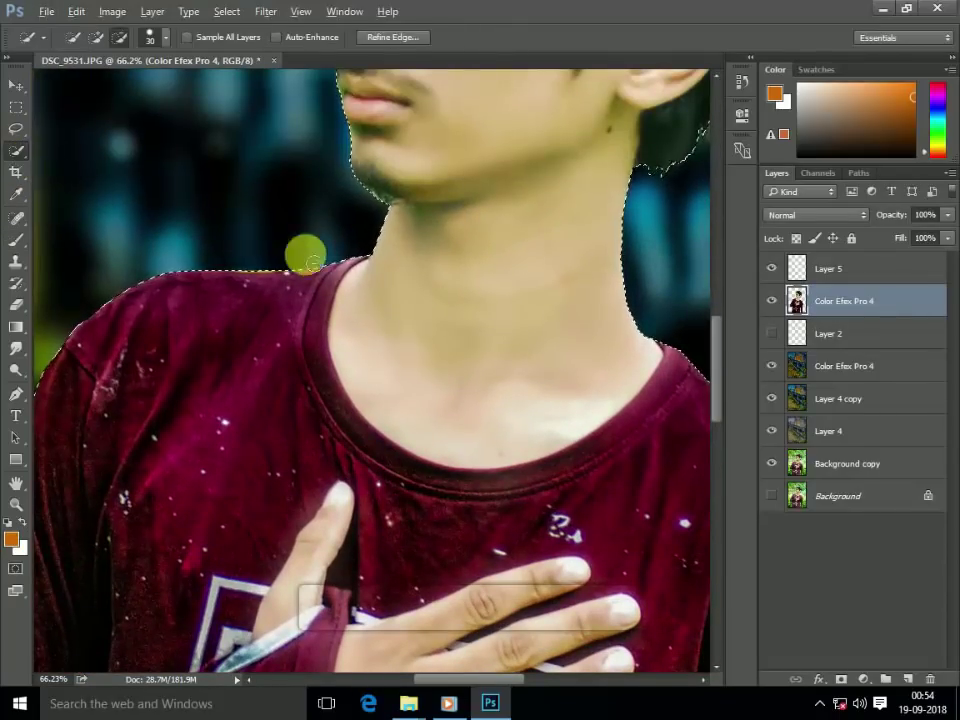
left_click_drag(304, 253, 486, 291)
Subtract the hand and gaps between fingers from the shirt selection, then copy it to a new layer.
scroll(500, 500, "up", 3)
scroll(525, 326, "down", 2, "alt")
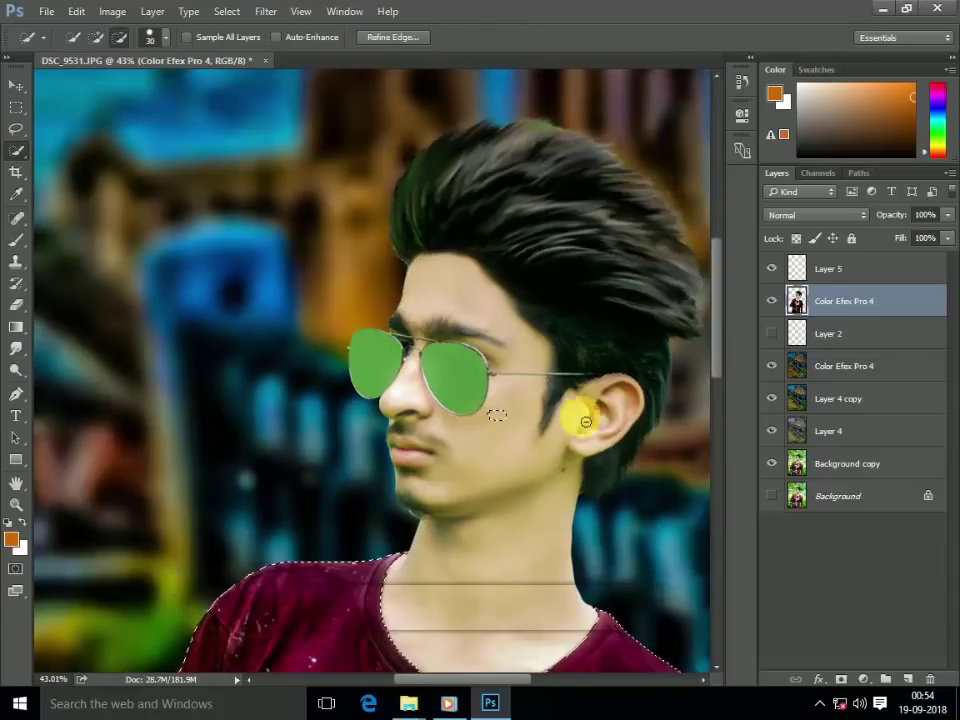
left_click_drag(520, 487, 465, 192)
left_click_drag(386, 467, 317, 478)
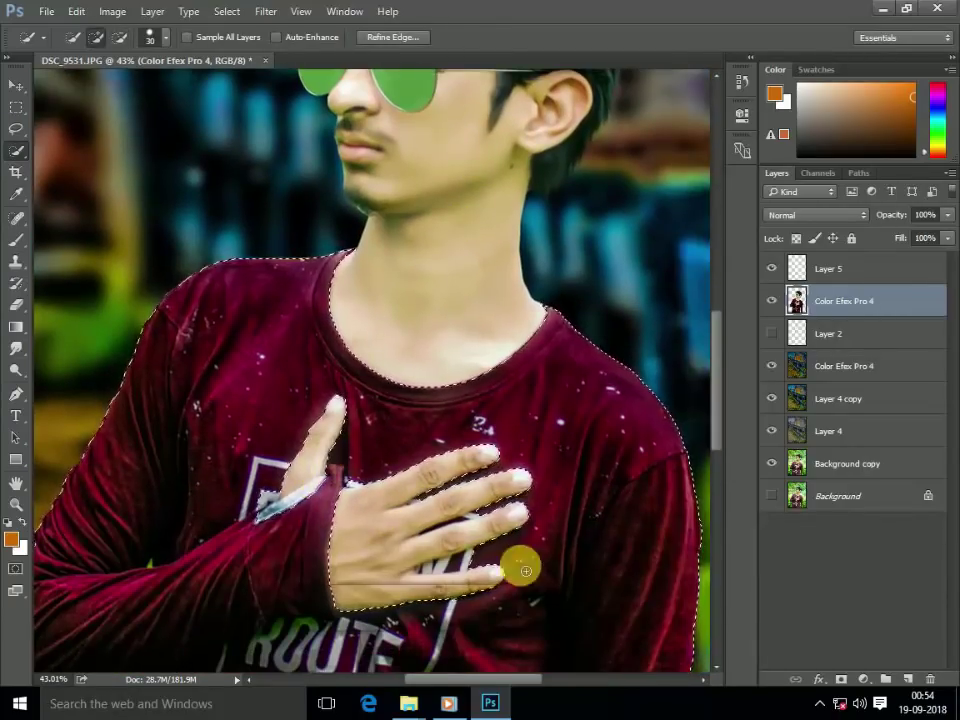
left_click_drag(466, 571, 428, 568)
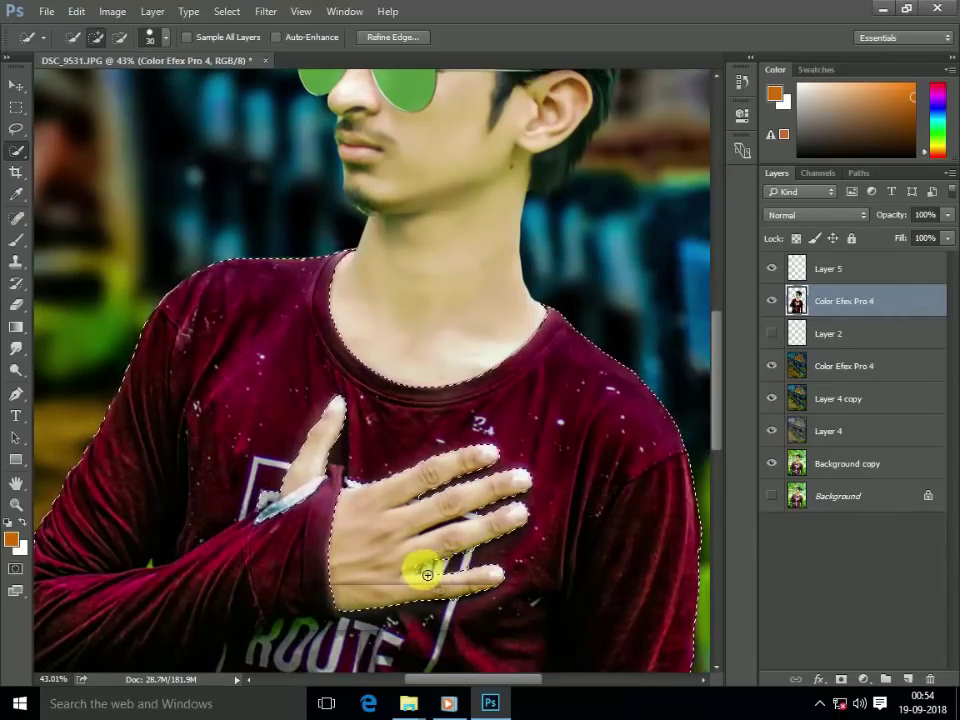
scroll(480, 523, "up", 5)
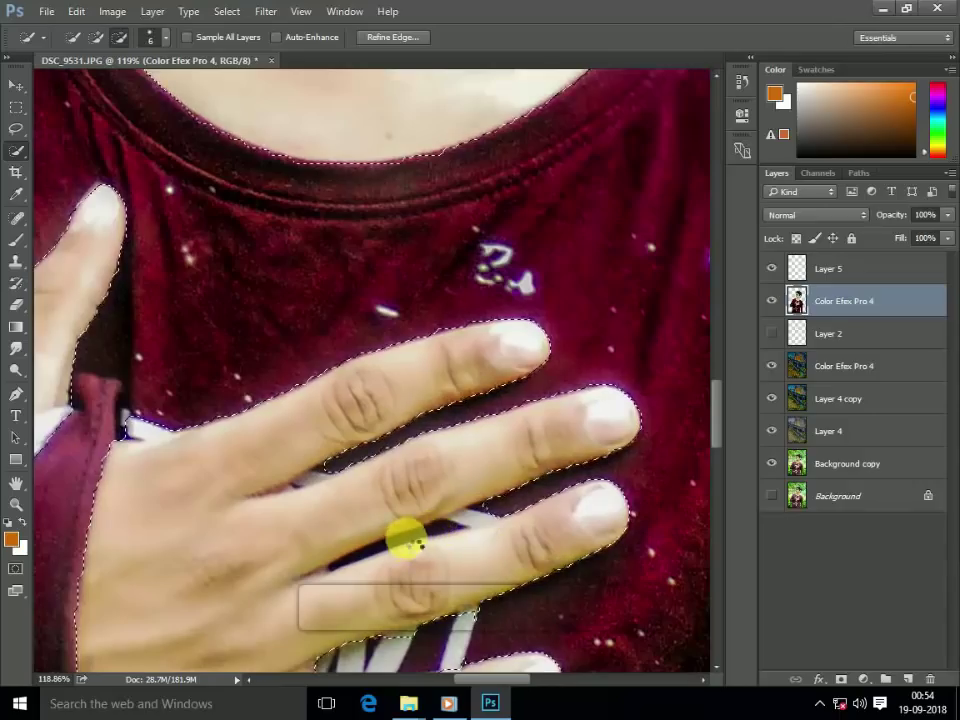
mouse_move(484, 516)
left_mouse_down()
mouse_move(433, 527)
mouse_move(386, 557)
left_mouse_up()
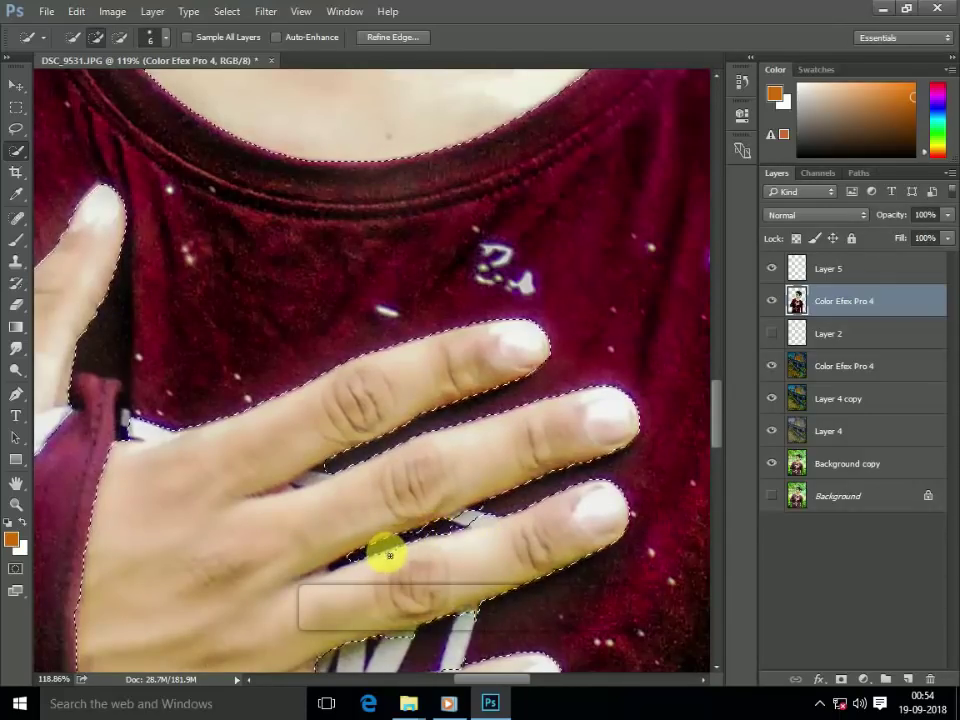
scroll(350, 465, "down", 5)
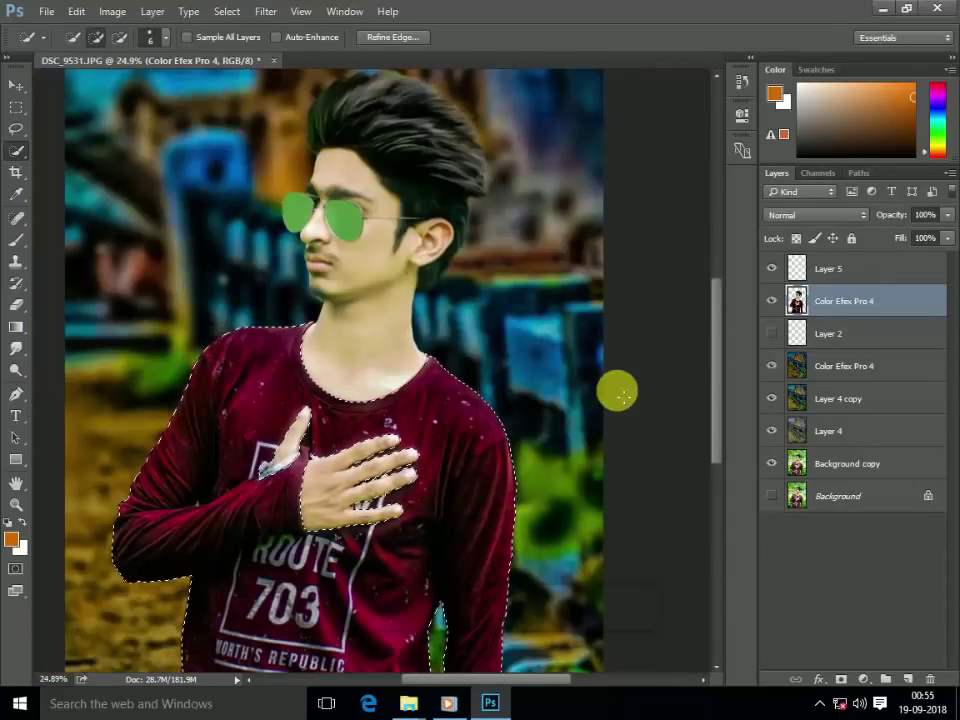
key("ctrl+j")
Set Layer 5 to Color blend and paint the shirt selection teal with a large hard brush.
scroll(643, 343, "down", 2)
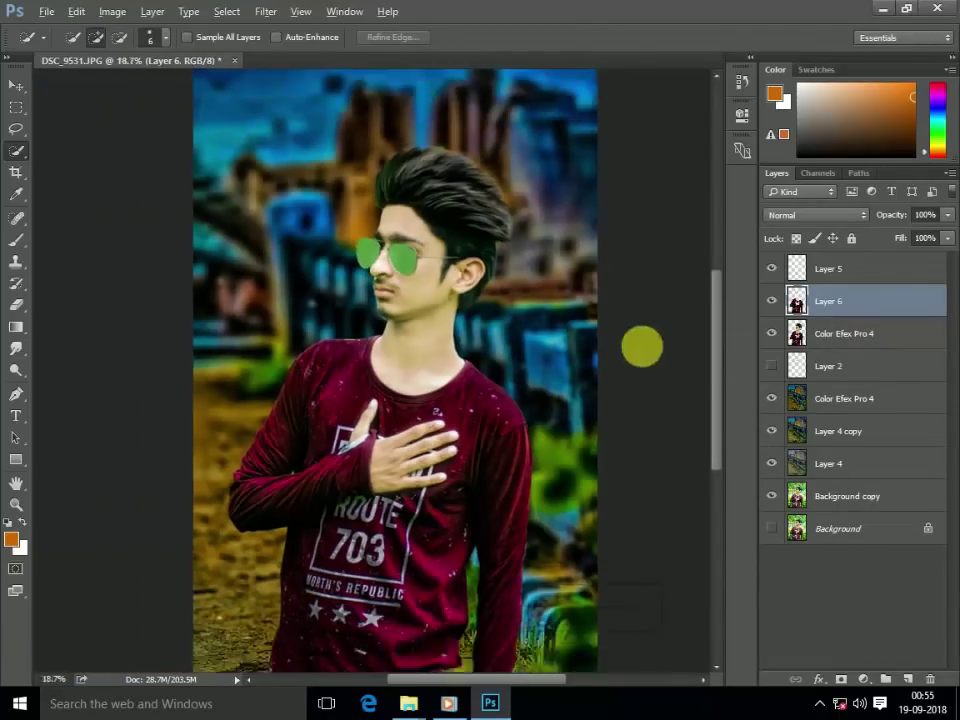
left_click(826, 268)
left_click(818, 214)
left_click(781, 530)
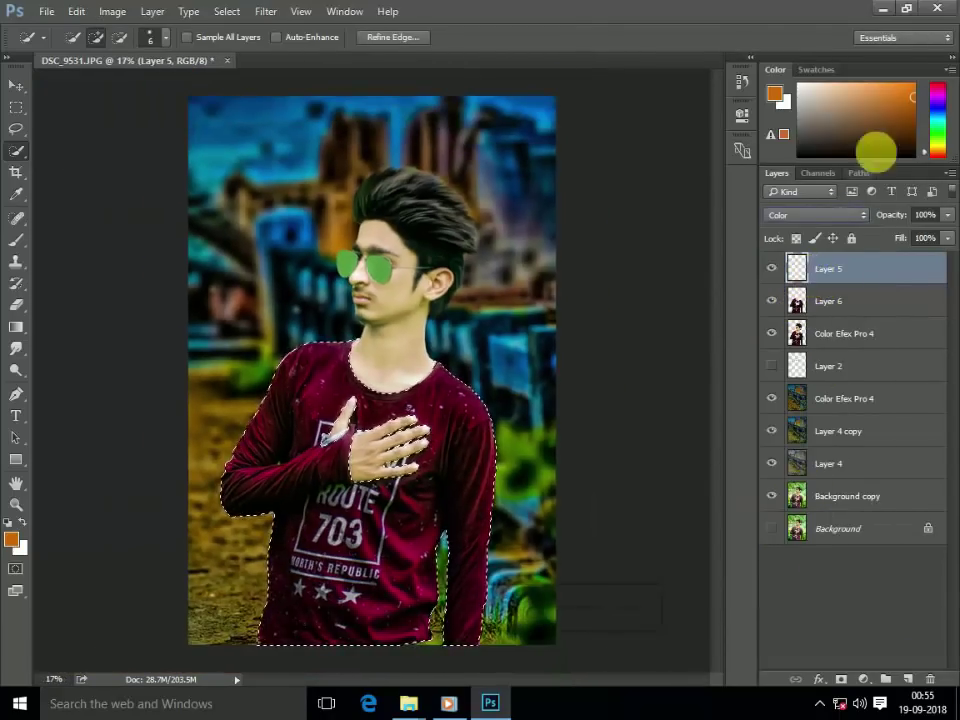
left_click(938, 125)
key("b")
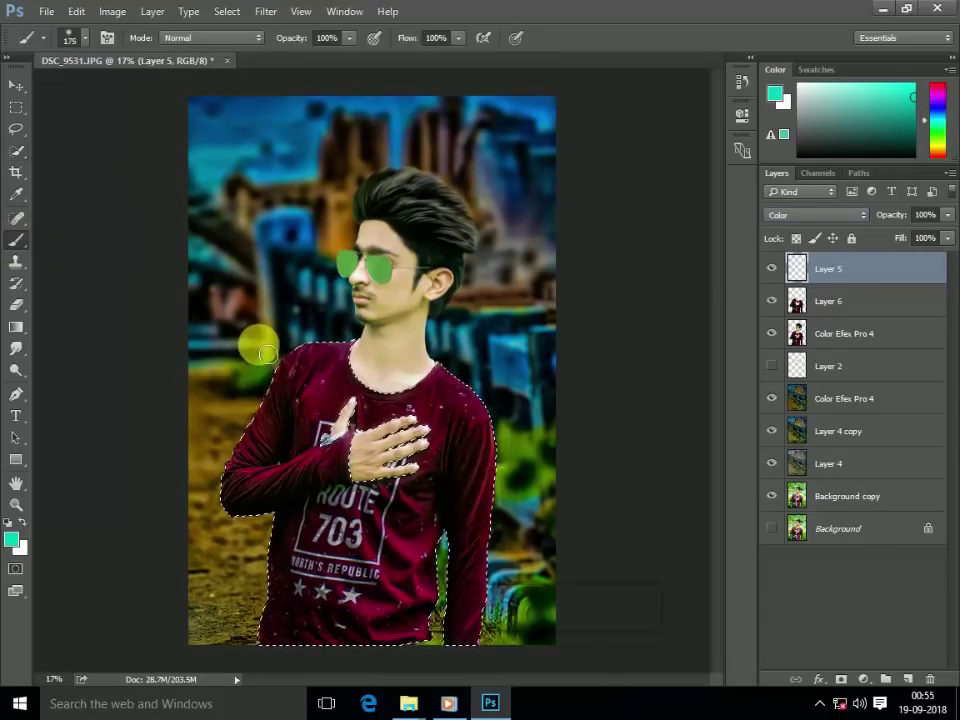
right_click(267, 353)
left_click(296, 456)
key("Return")
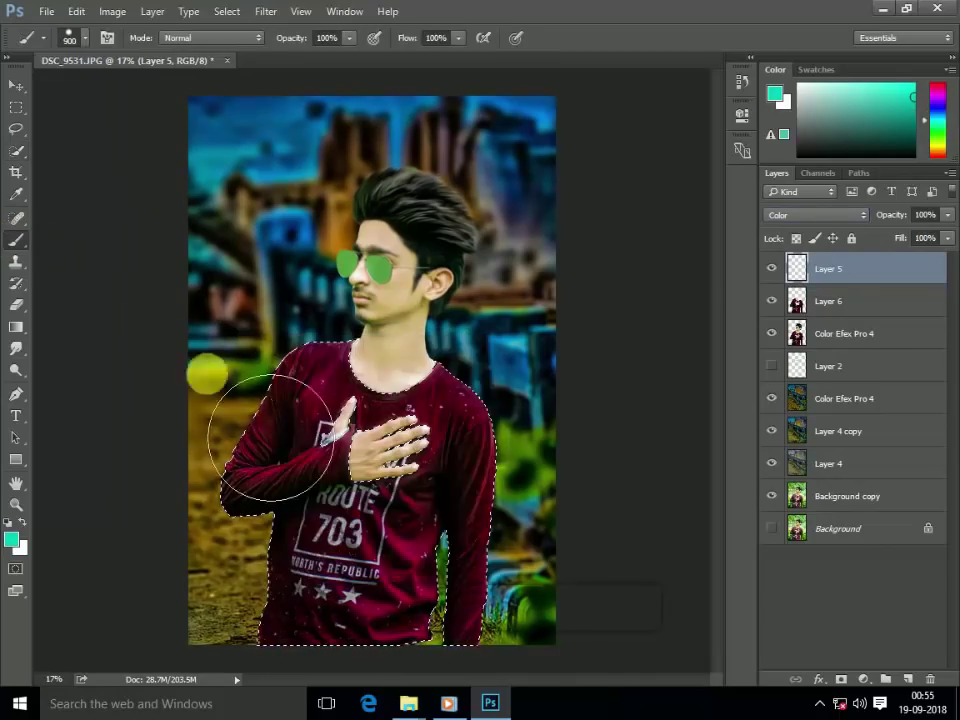
mouse_move(270, 440)
left_mouse_down()
mouse_move(343, 654)
mouse_move(470, 560)
left_mouse_up()
Deselect and try shifting the shirt's hue with Hue/Saturation, then dismiss it.
left_click(16, 107)
key("ctrl+d")
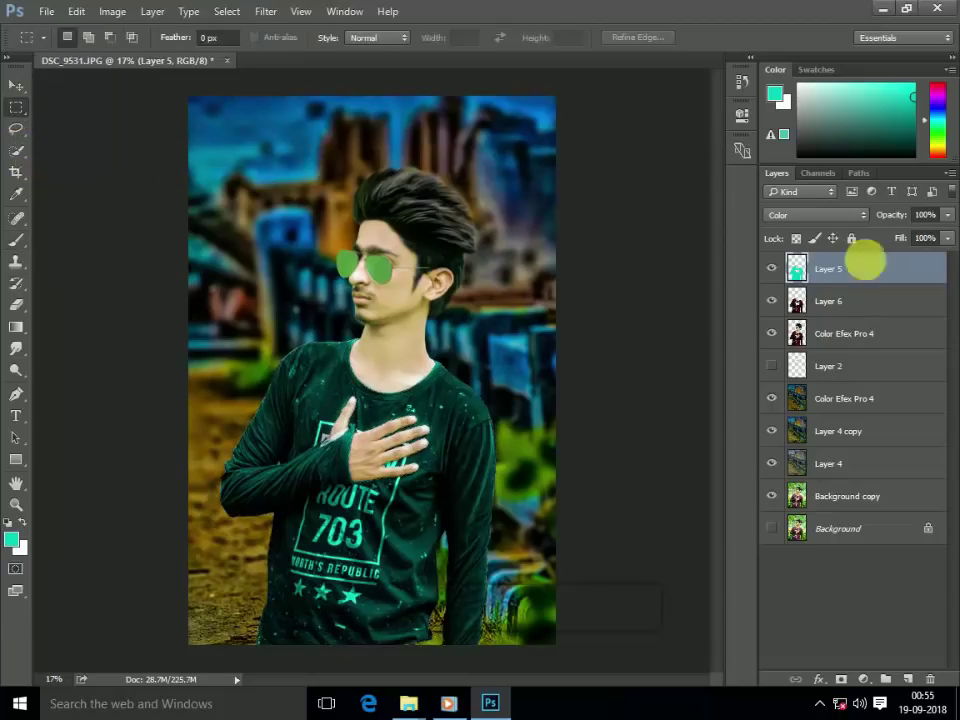
key("ctrl+u")
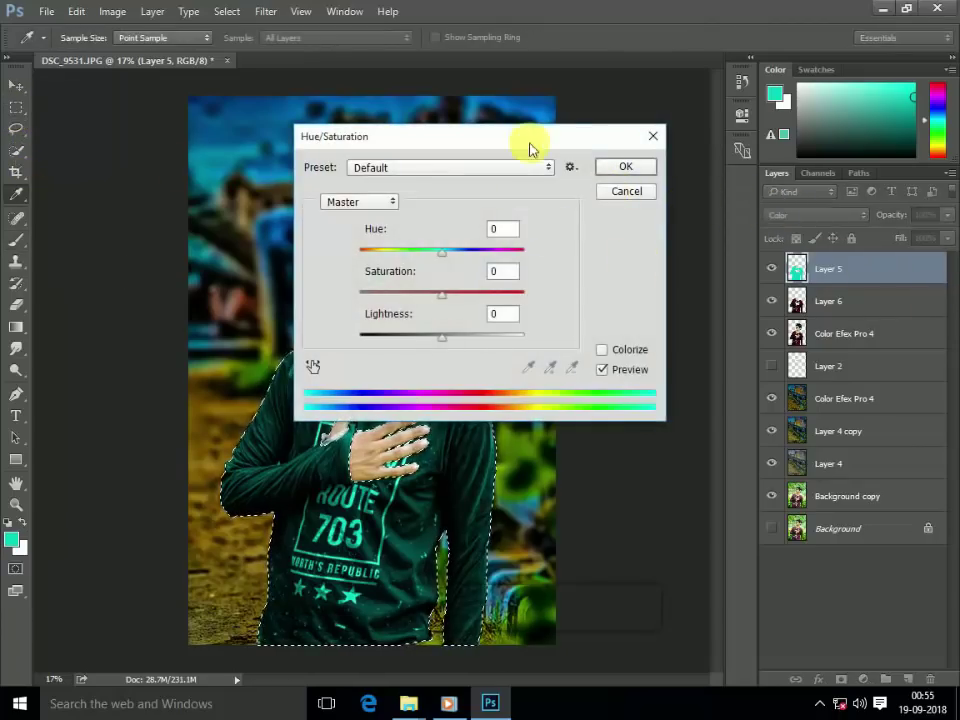
left_click_drag(530, 148, 737, 115)
mouse_move(684, 216)
left_mouse_down()
mouse_move(707, 218)
mouse_move(609, 238)
left_mouse_up()
left_click(870, 135)
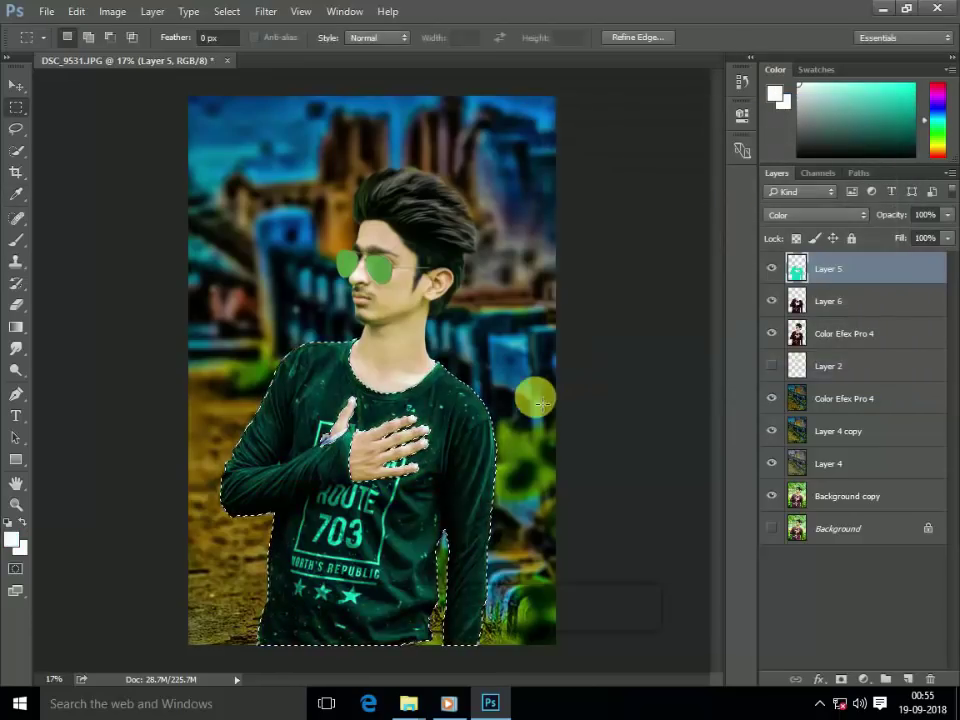
Repaint the shirt through grey, blue and green before settling on teal.
left_click(17, 247)
left_click_drag(410, 458, 477, 520)
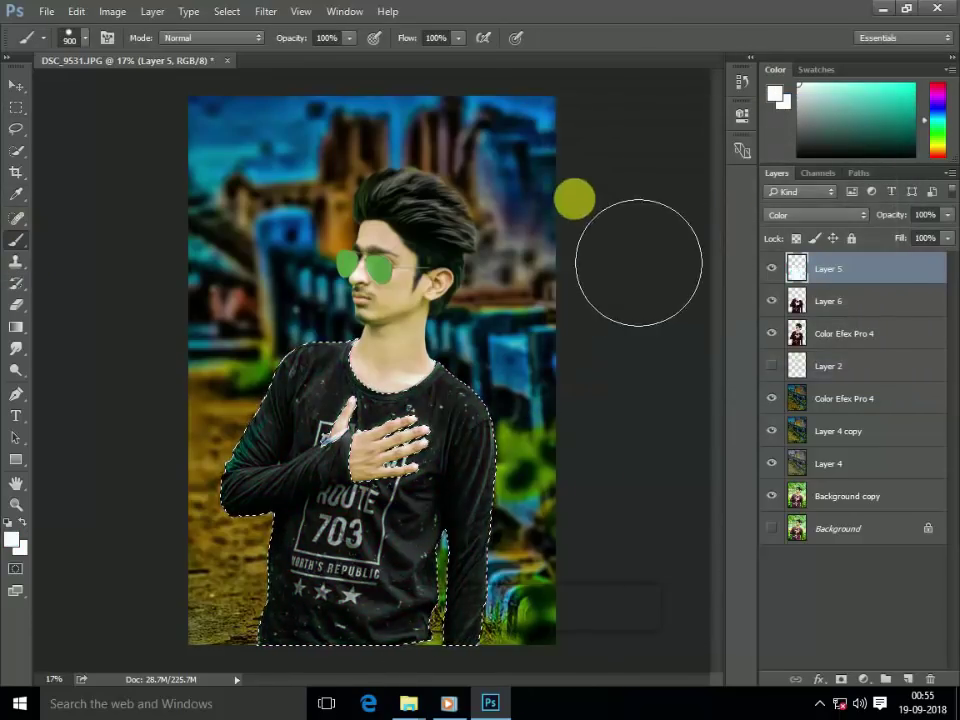
left_click(510, 380, "alt")
left_click_drag(385, 610, 621, 520)
left_click(532, 469, "alt")
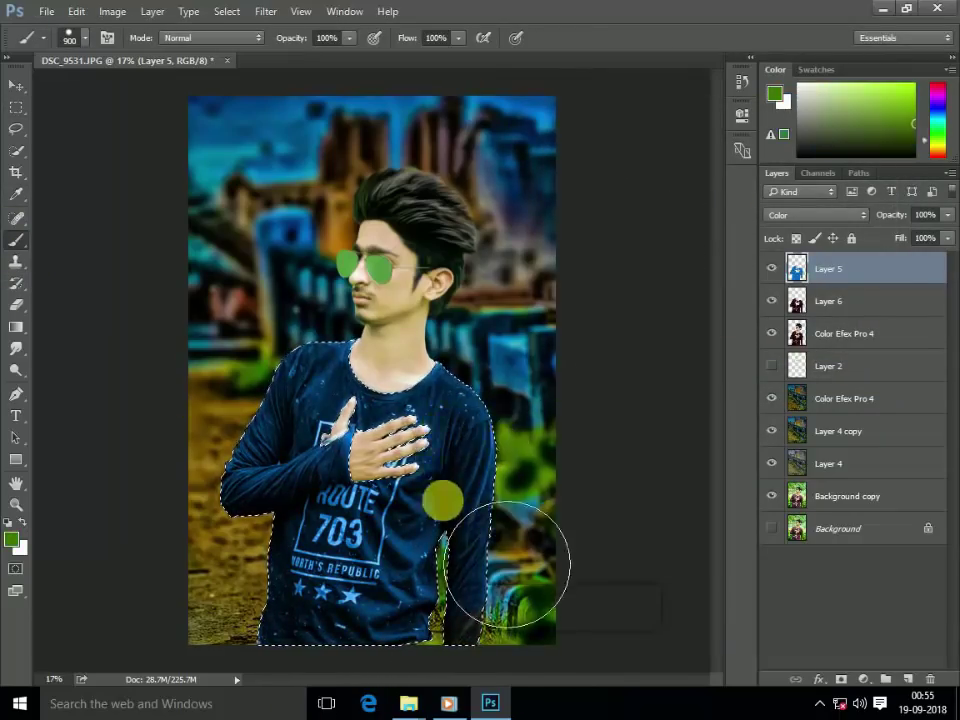
left_click_drag(514, 561, 508, 497)
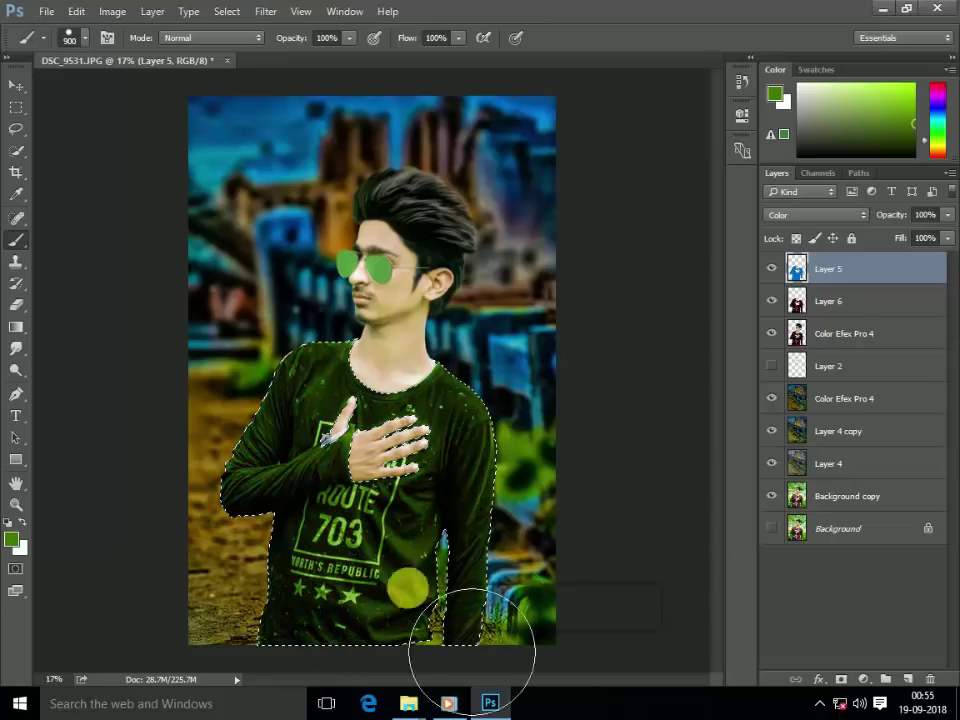
left_click(466, 251, "alt")
left_click_drag(470, 560, 349, 458)
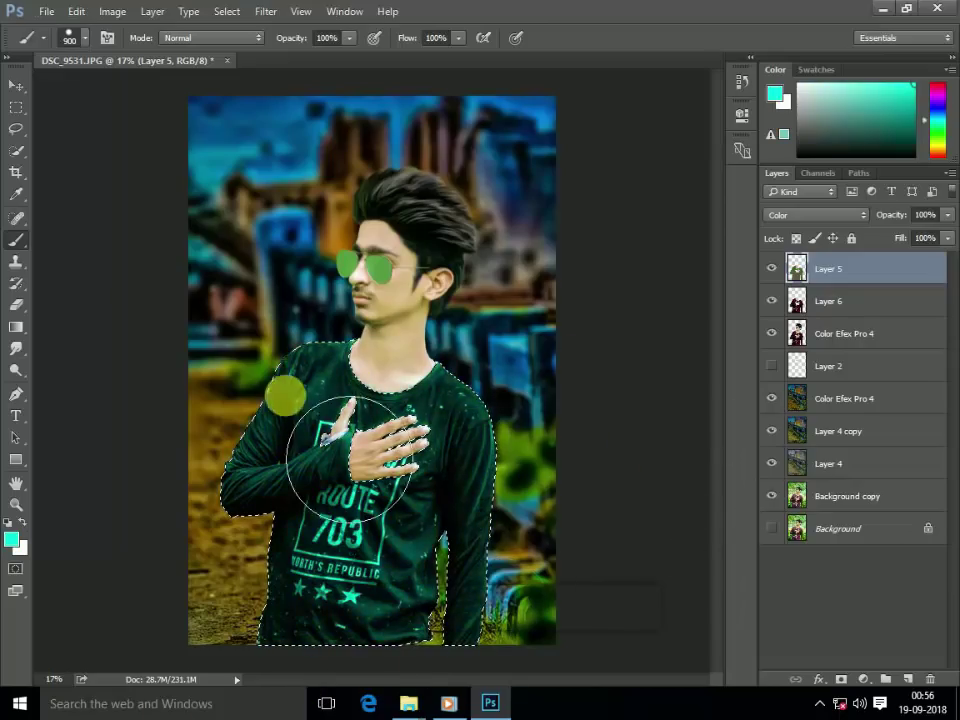
left_click(15, 107)
scroll(429, 336, "down", 1)
Load the lens selection and paint both lenses teal with a softer brush.
scroll(511, 373, "up", 5)
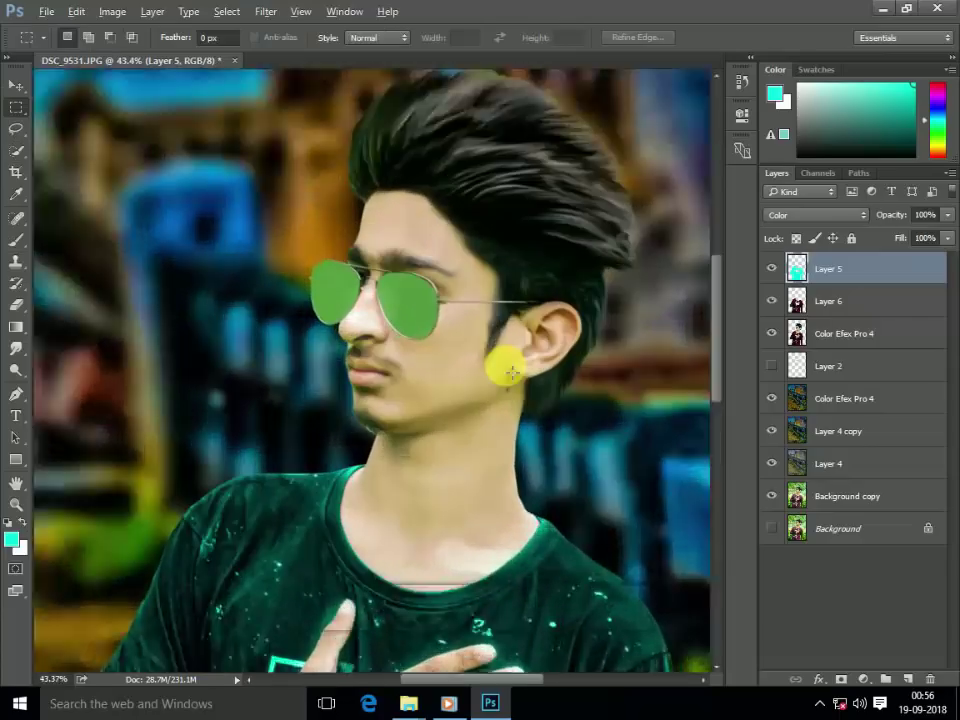
scroll(511, 373, "up", 1)
left_click(797, 366, "ctrl")
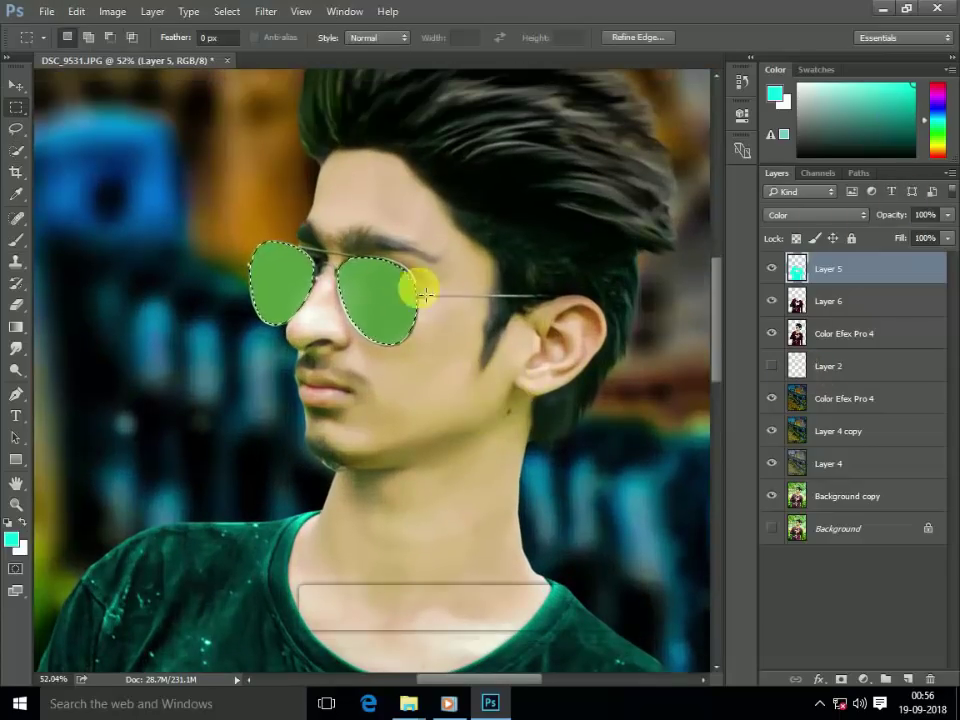
left_click(15, 240)
left_click_drag(300, 274, 429, 343)
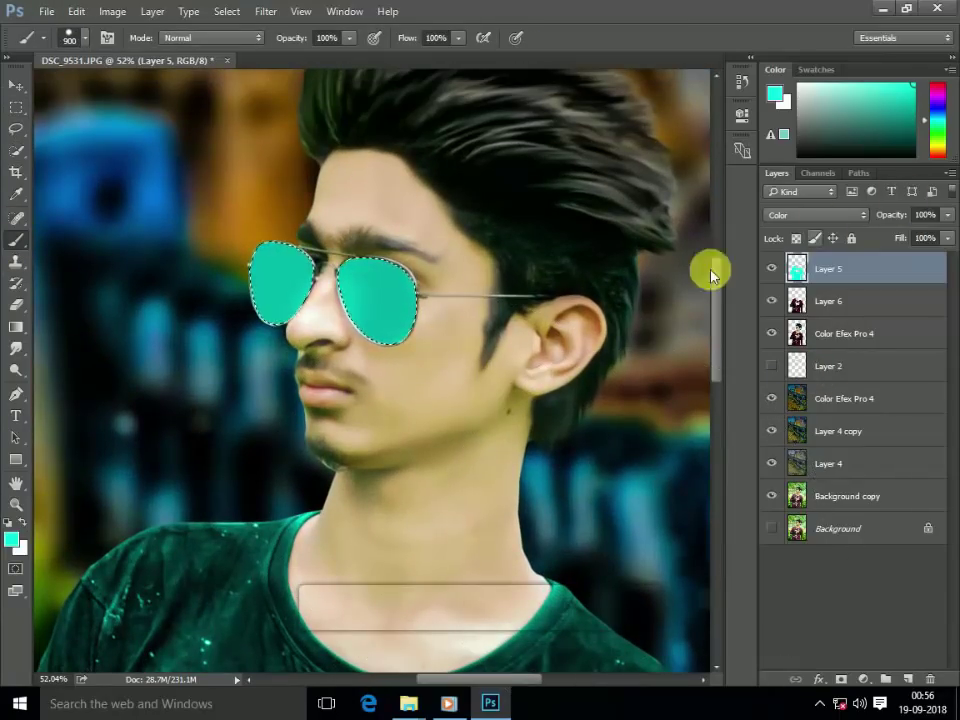
right_click(340, 292)
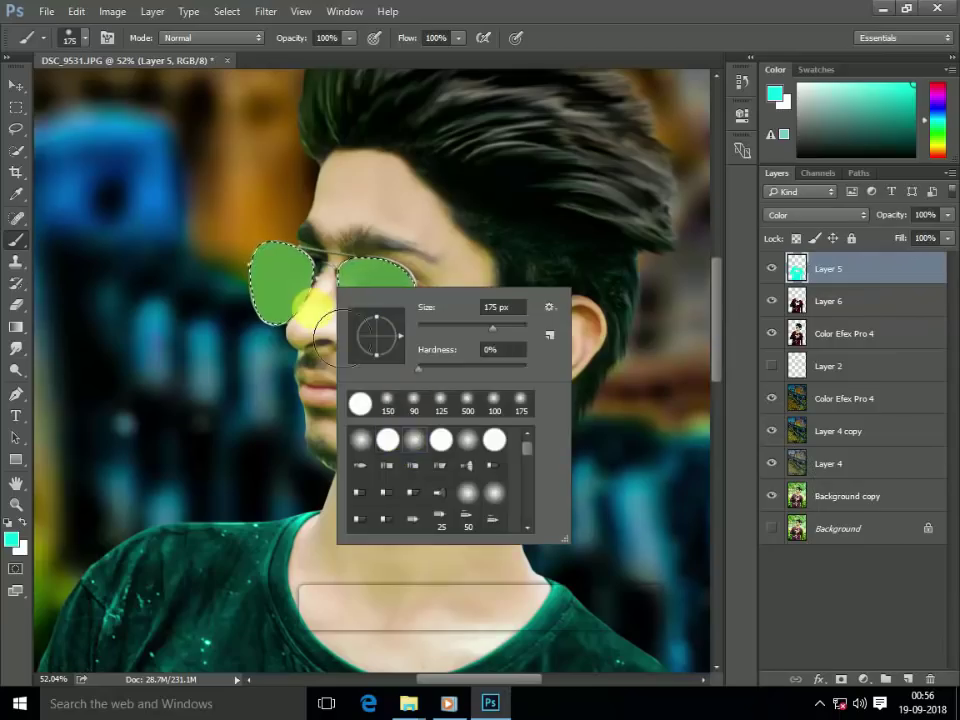
left_click_drag(278, 280, 331, 316)
Paint darker teal into the right lens and merge the paint down with Ctrl+E.
scroll(455, 338, "down", 5)
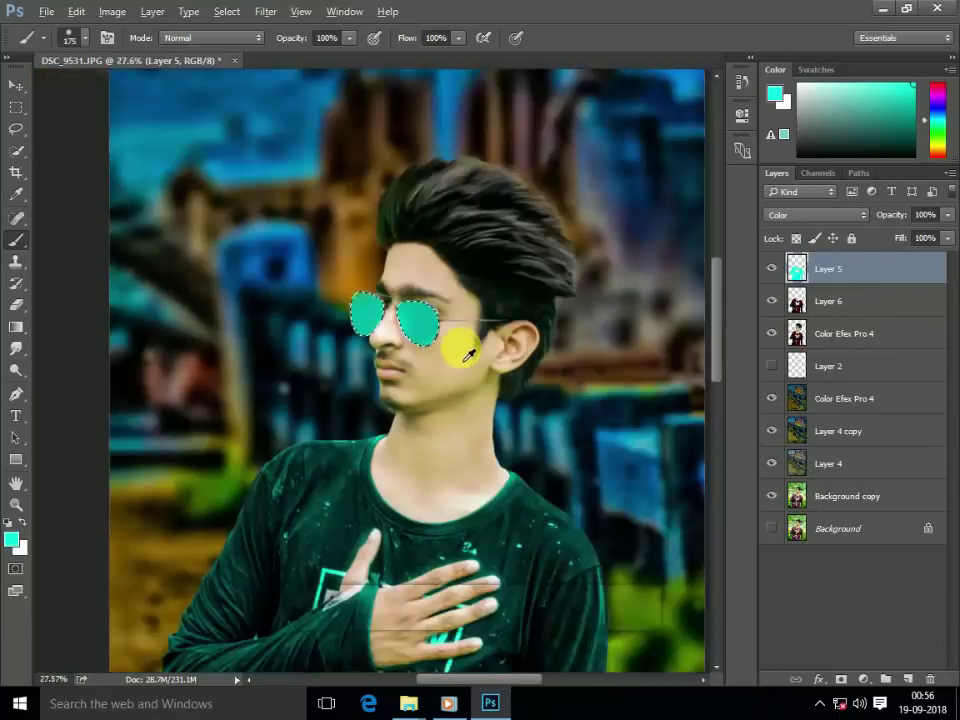
scroll(388, 490, "up", 2)
left_click_drag(420, 222, 441, 256)
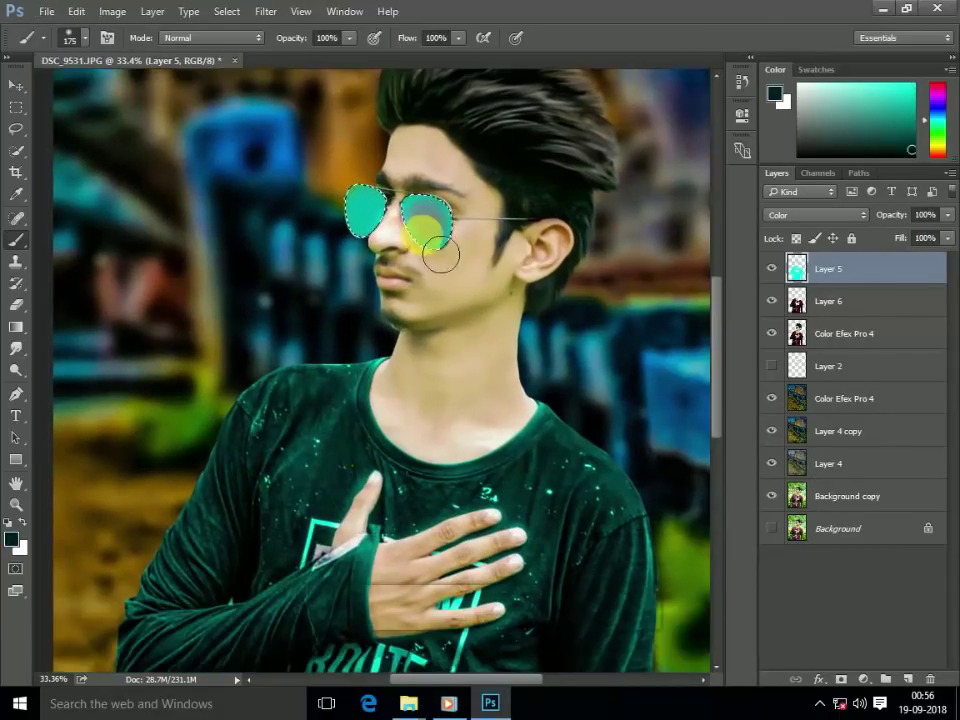
left_click(797, 301, "shift")
key("ctrl+e")
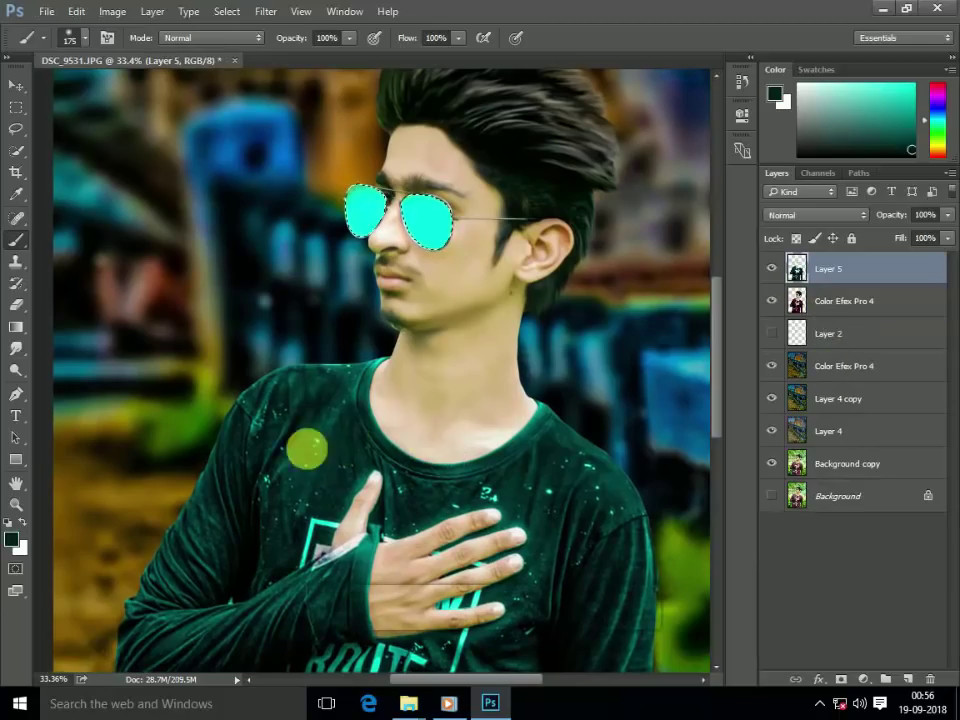
Brush dark teal across the lens tops and light teal across the bottoms for a gradient.
left_click_drag(467, 264, 440, 244)
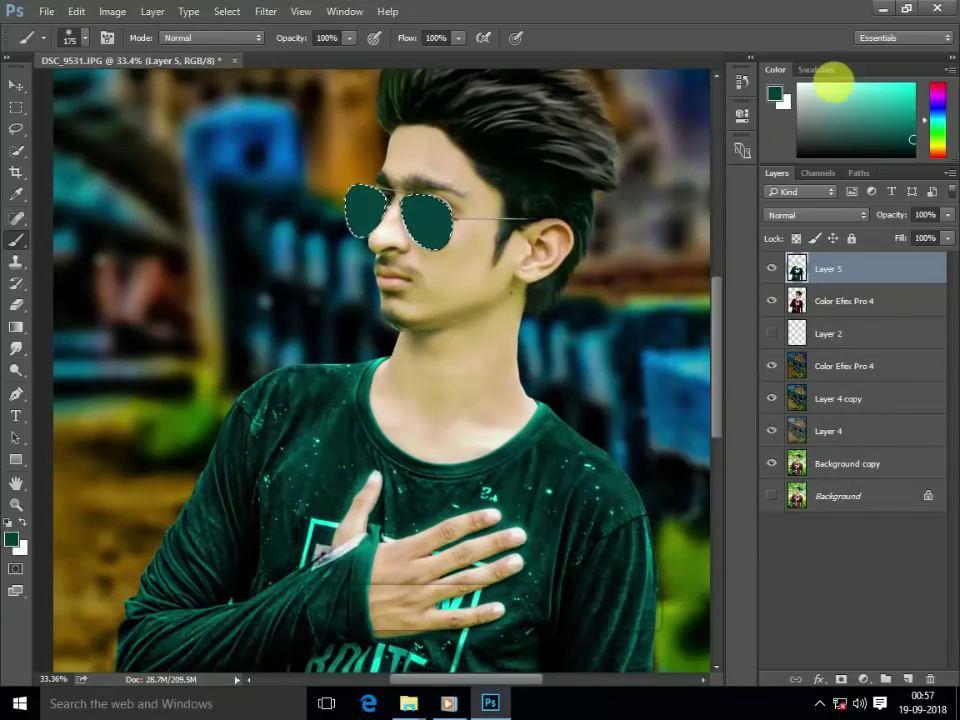
scroll(415, 220, "up", 3)
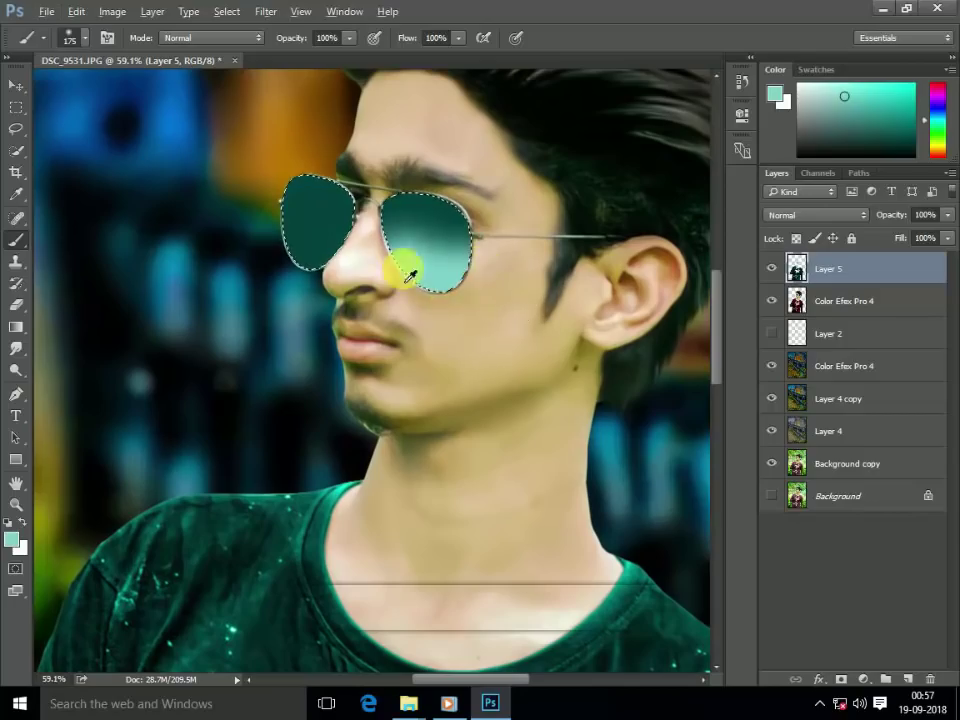
left_click_drag(460, 312, 340, 310)
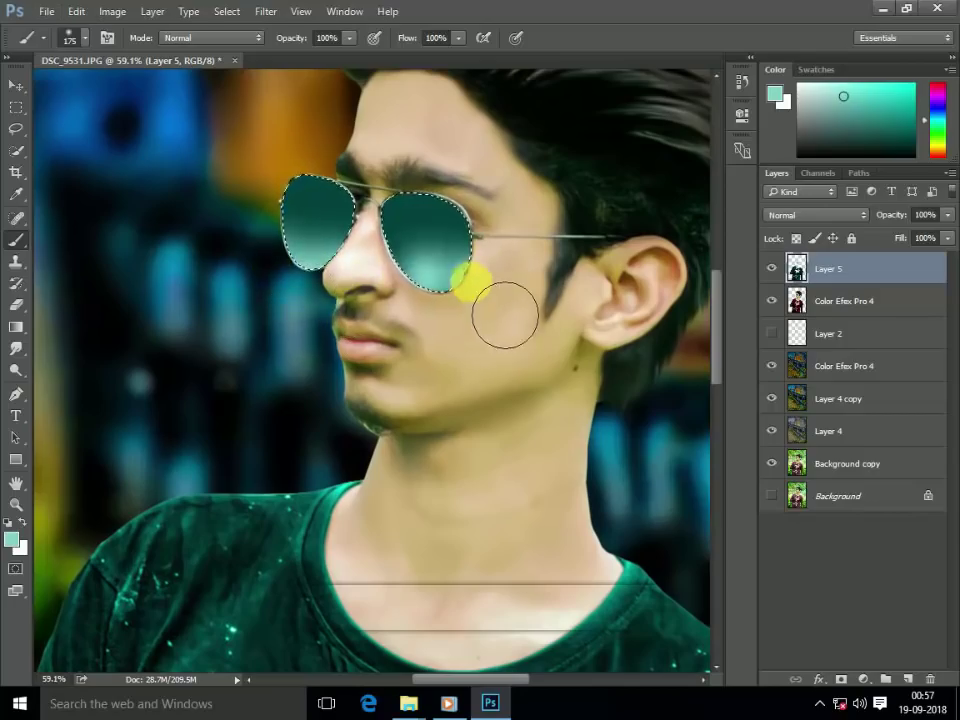
scroll(470, 340, "down", 5)
scroll(628, 345, "down", 1)
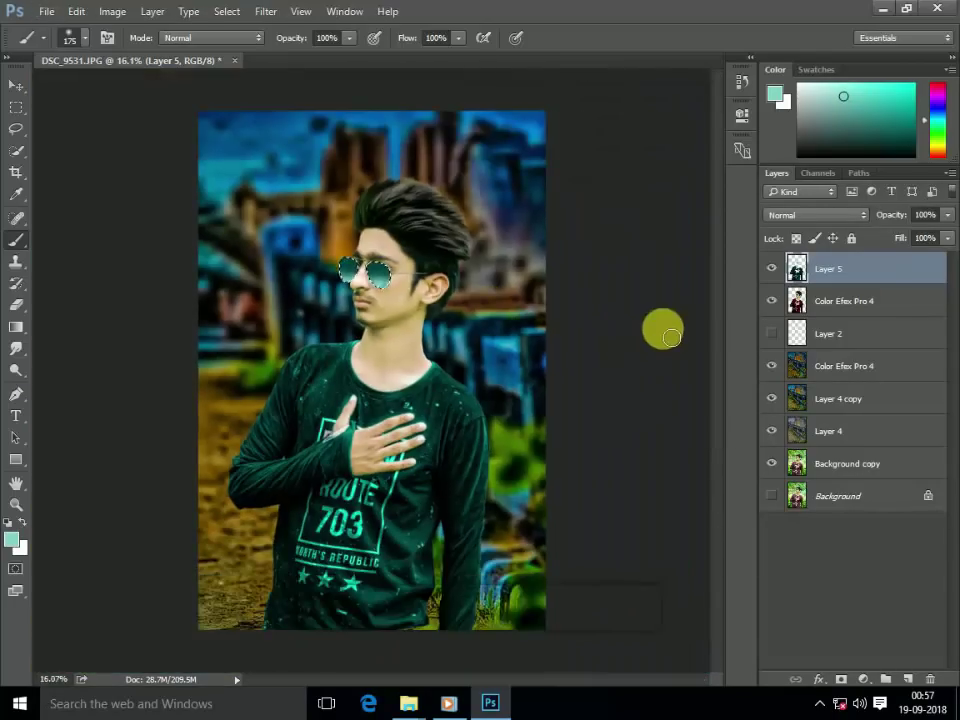
Switch to rectangular selection and restore the lens and shirt selection outline.
left_click(15, 107)
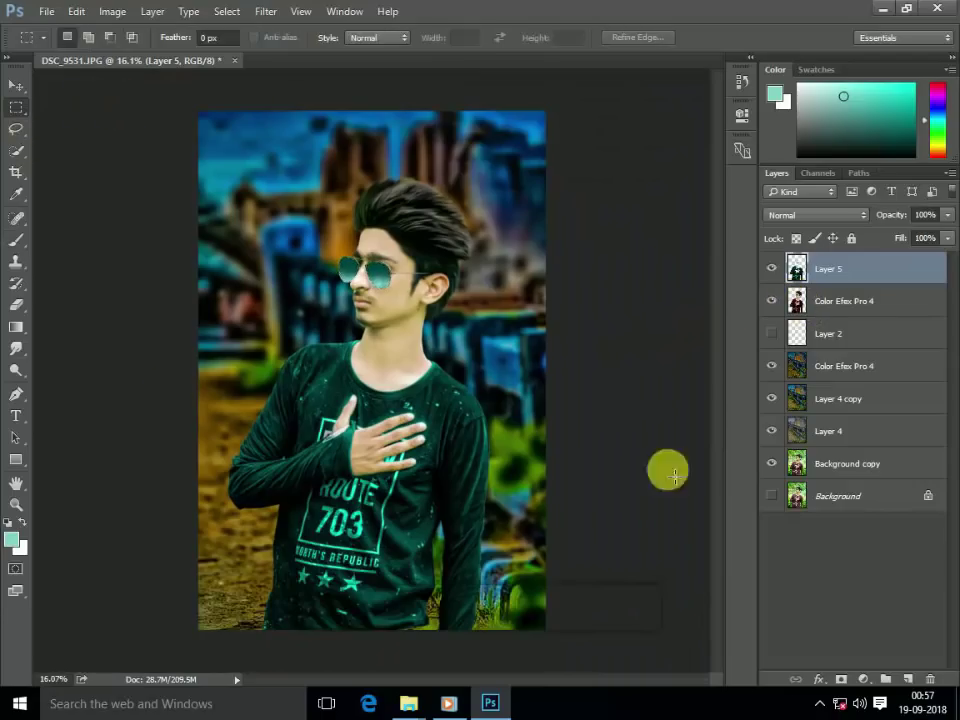
scroll(407, 272, "up", 2)
scroll(407, 272, "up", 3)
left_click(796, 269, "ctrl")
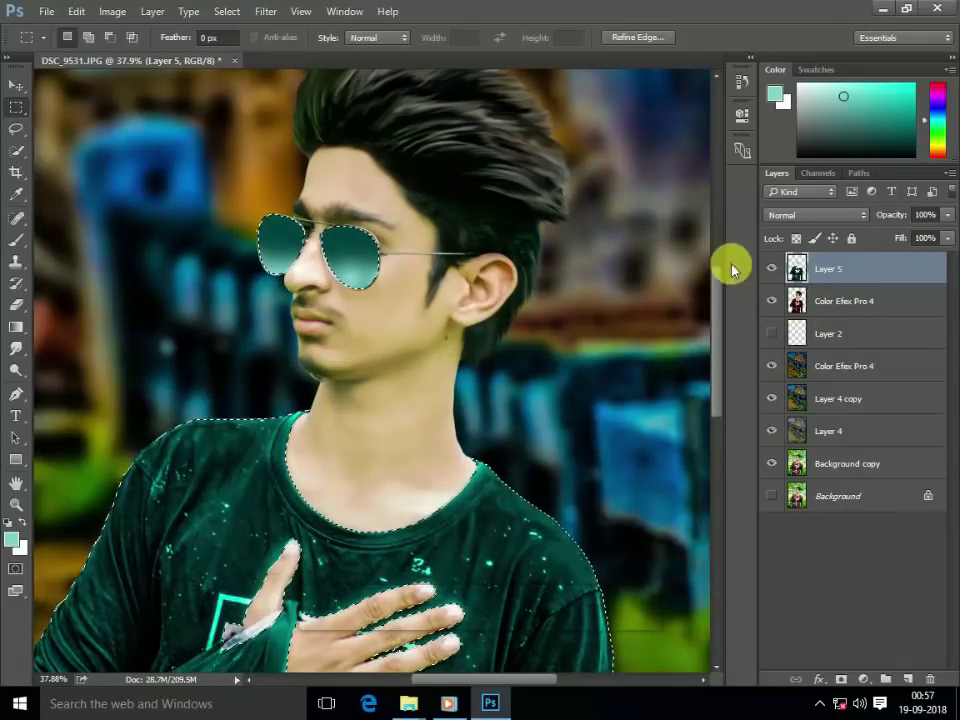
Run the teal gradient lenses through the Camera Raw Filter and accept the result.
left_click(265, 11)
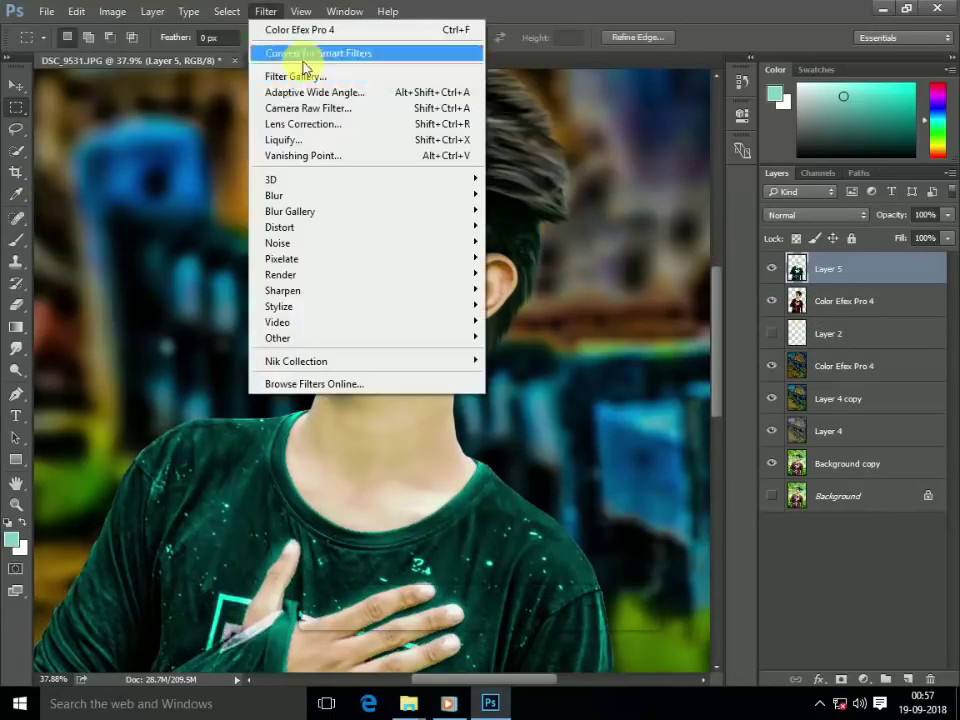
left_click(320, 108)
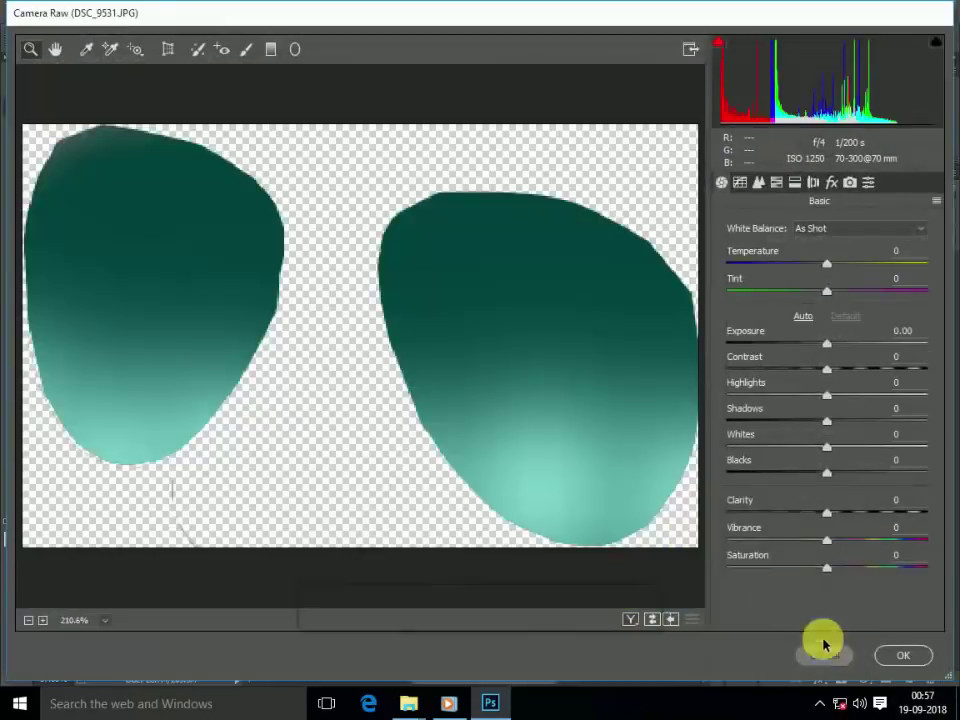
left_click(903, 653)
left_click(265, 11)
left_click(283, 30)
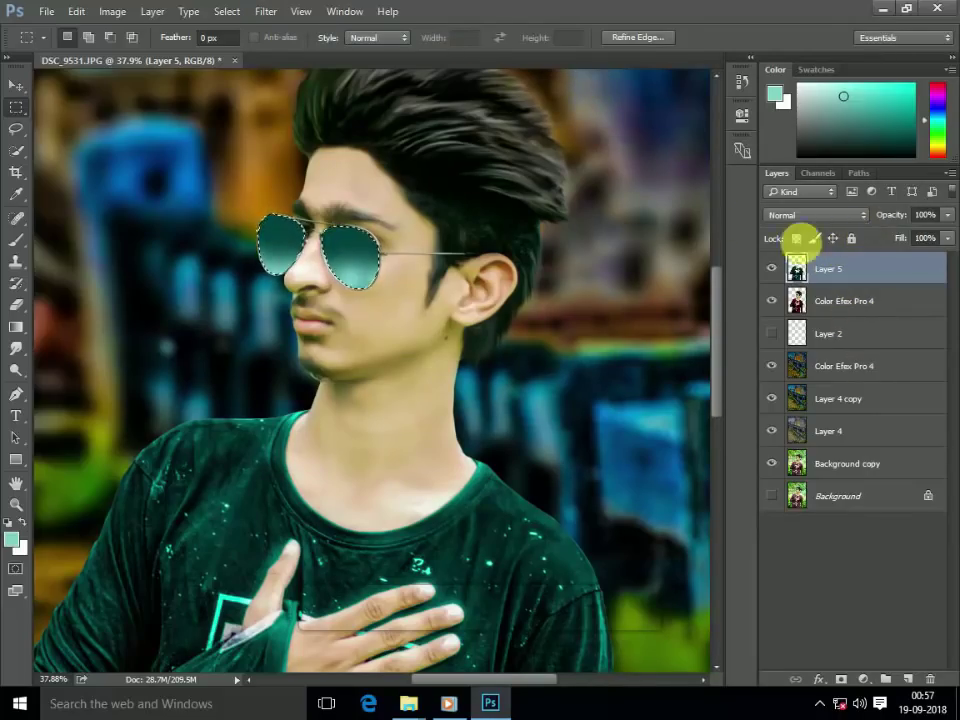
Add a new empty Layer 6 on top and launch a filter plugin on it.
key("ctrl+j")
left_click(270, 12)
left_click(281, 20)
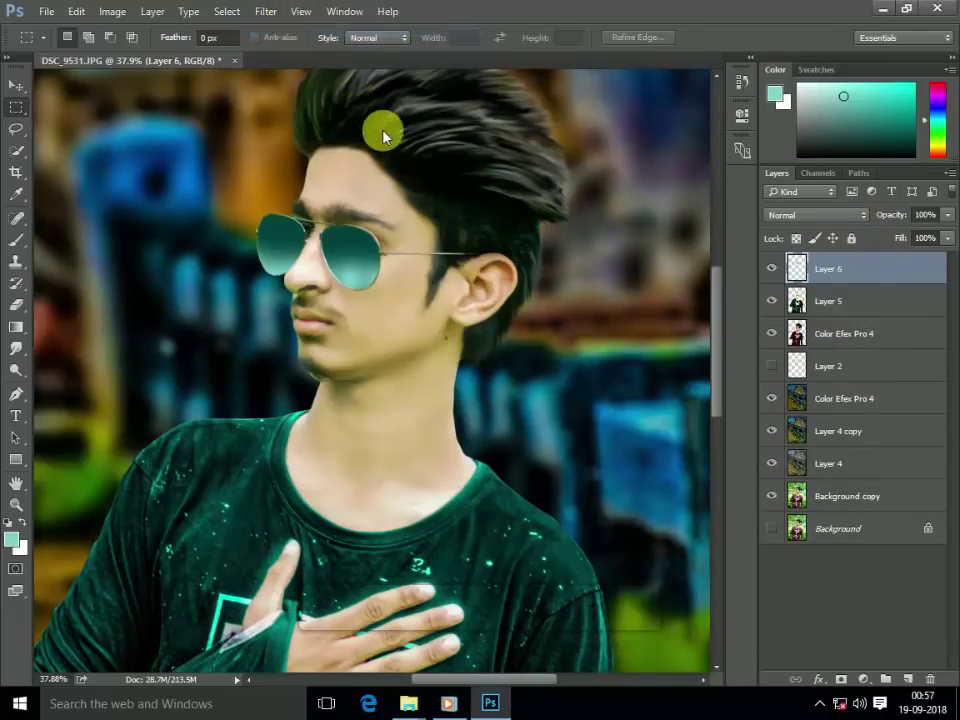
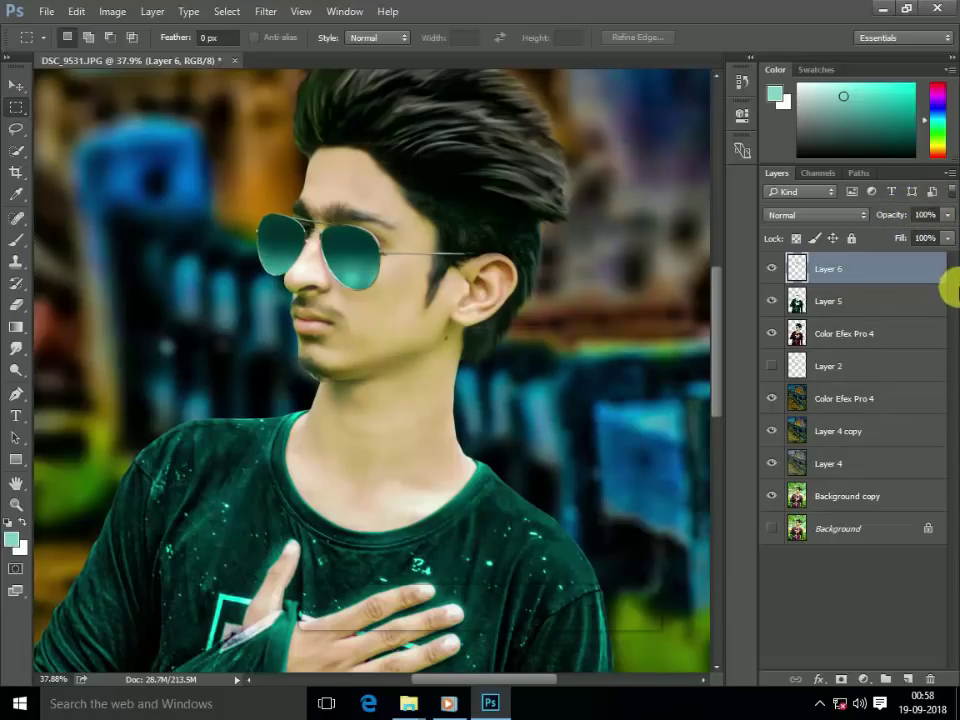
Grade the sunglasses in Camera Raw Filter with Clarity +100, Contrast +100 and deeper Blacks.
left_click(265, 11)
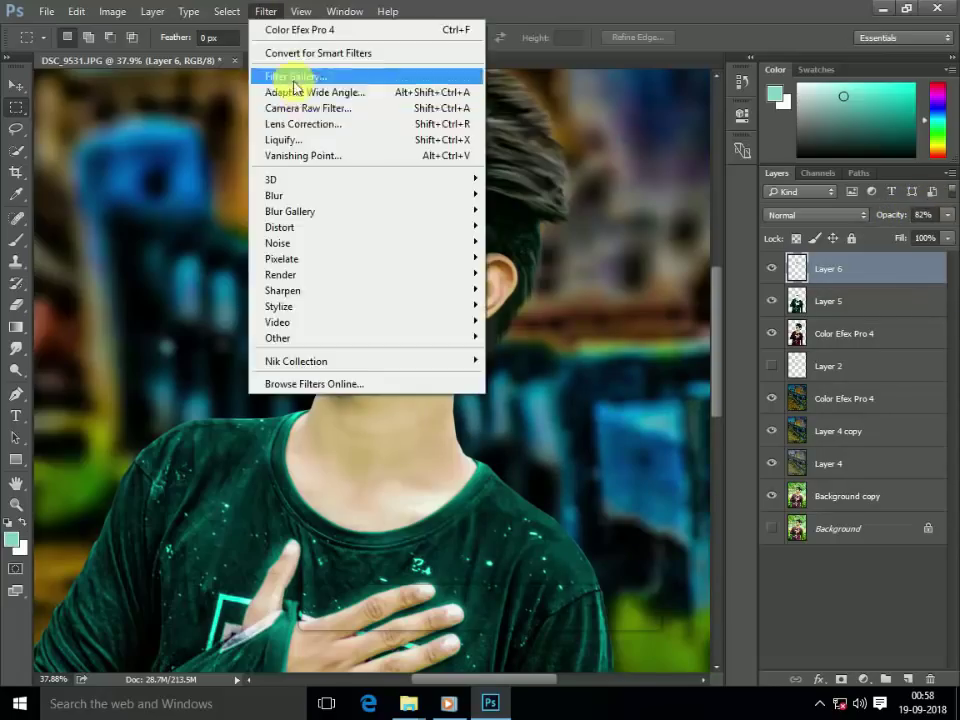
left_click(300, 71)
scroll(364, 285, "down", 2)
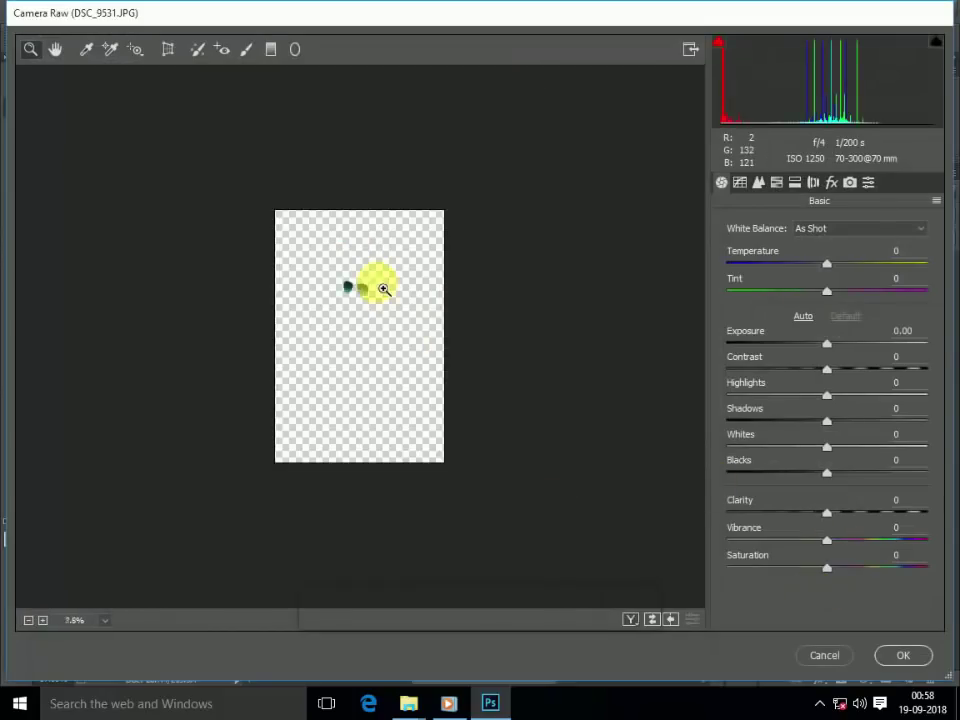
scroll(330, 280, "up", 5)
left_click_drag(826, 512, 927, 512)
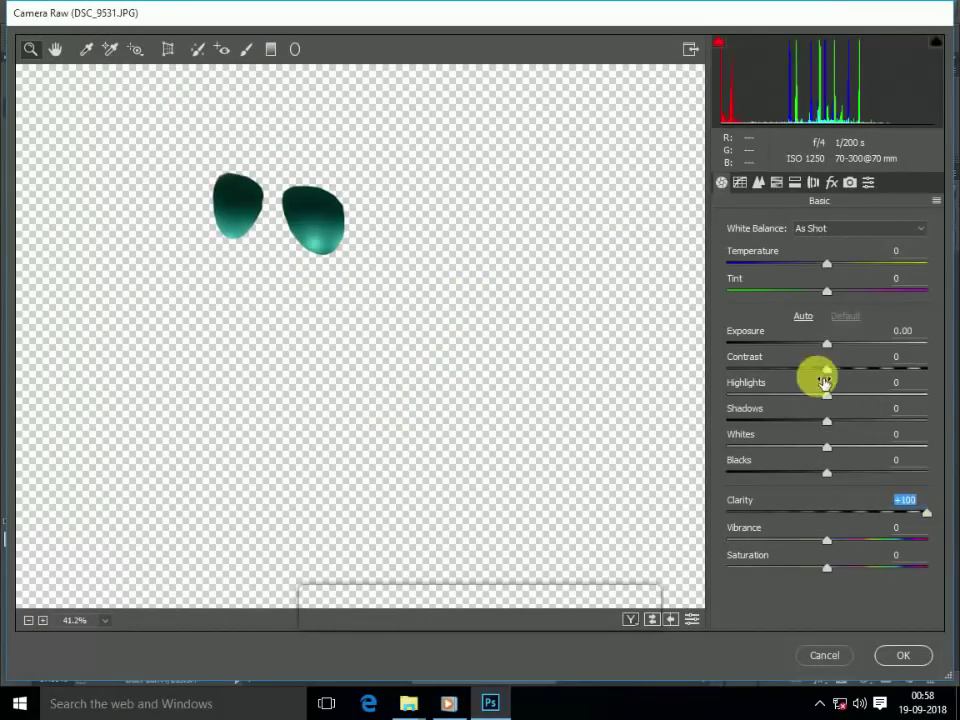
left_click_drag(826, 472, 814, 472)
left_click_drag(826, 370, 927, 369)
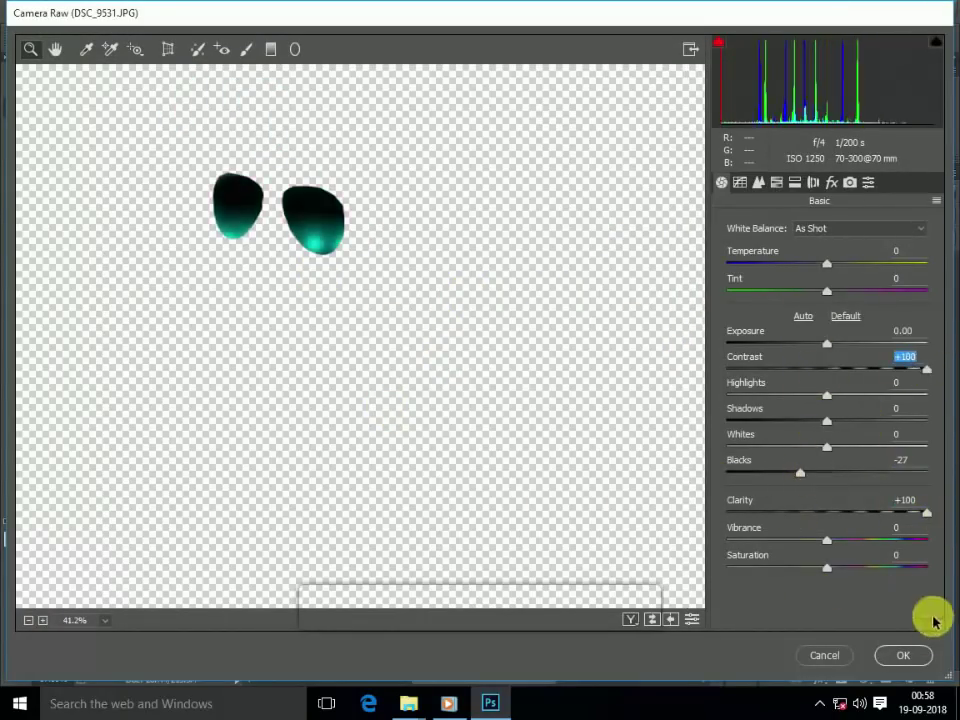
left_click(903, 655)
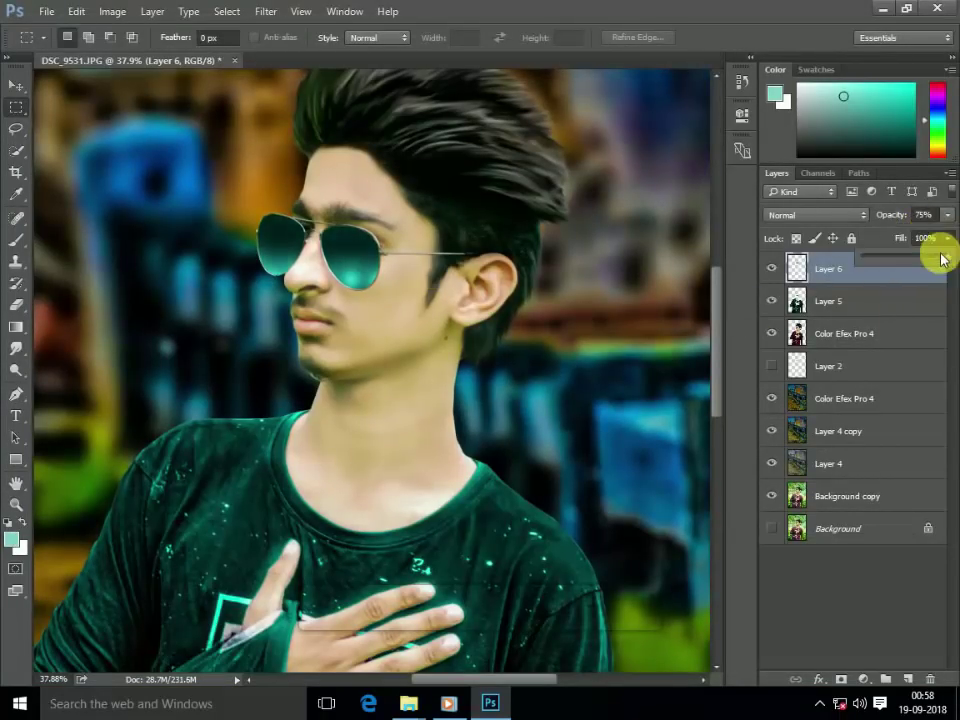
Merge the sunglasses and Color Efex Pro 4 layers into the man's Layer 6.
left_click(867, 320, "shift")
key("ctrl+e")
scroll(300, 171, "down", 2)
scroll(300, 171, "down", 2)
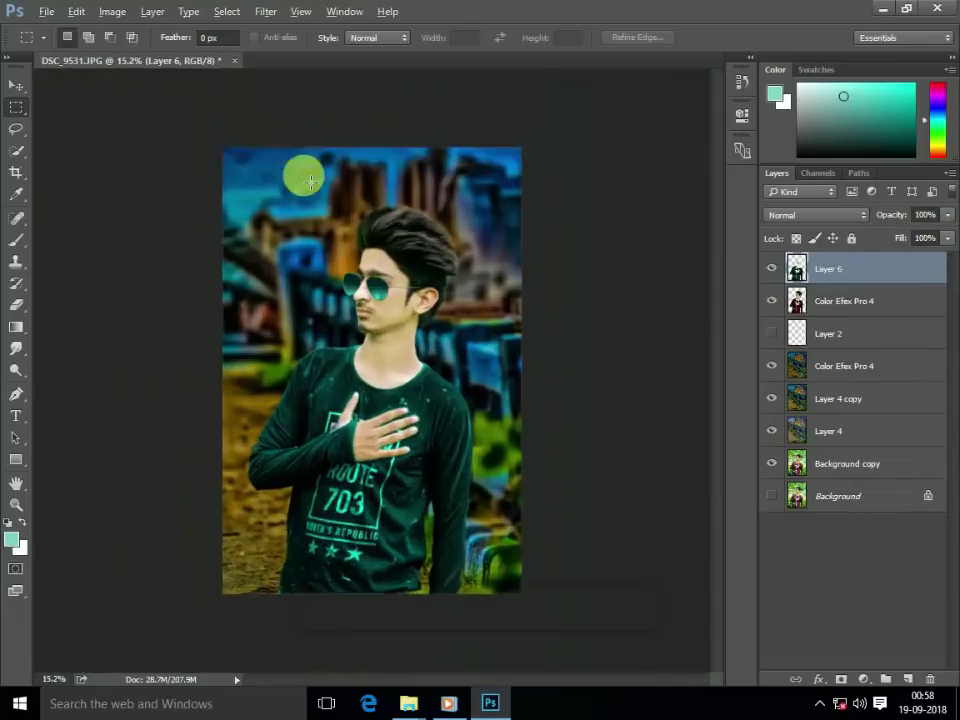
scroll(347, 198, "up", 3)
scroll(347, 198, "down", 1)
left_click(821, 300, "shift")
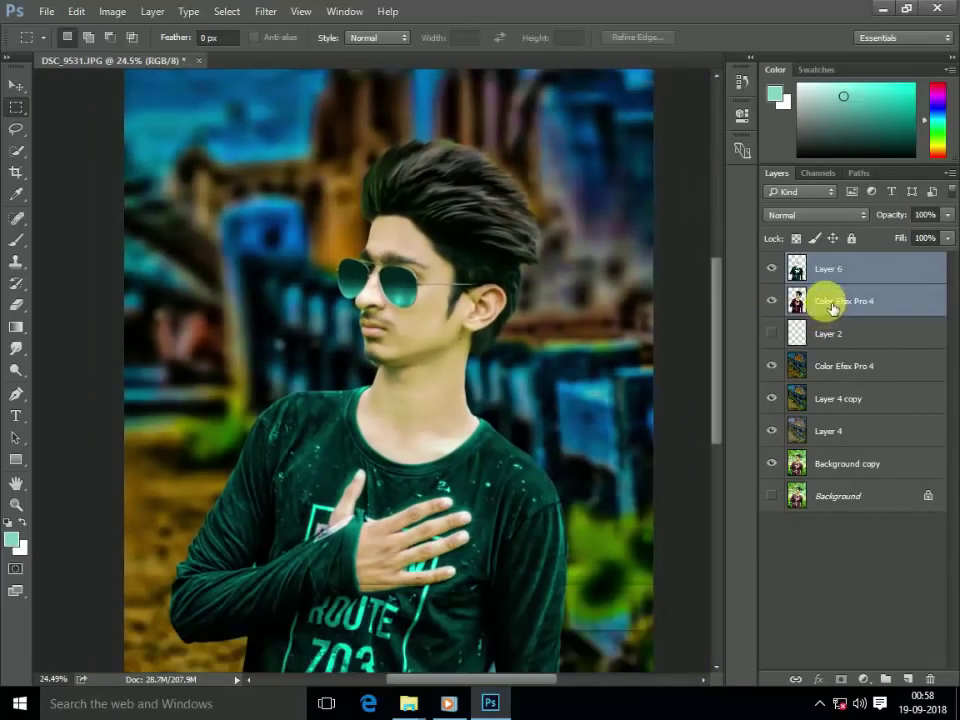
key("ctrl+e")
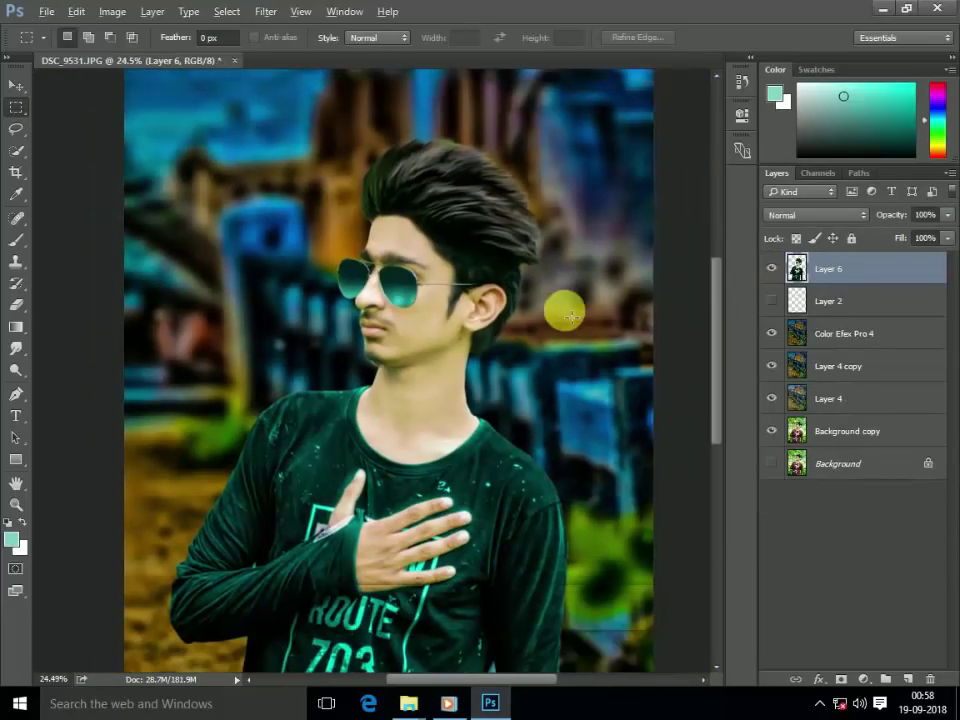
scroll(660, 289, "down", 3)
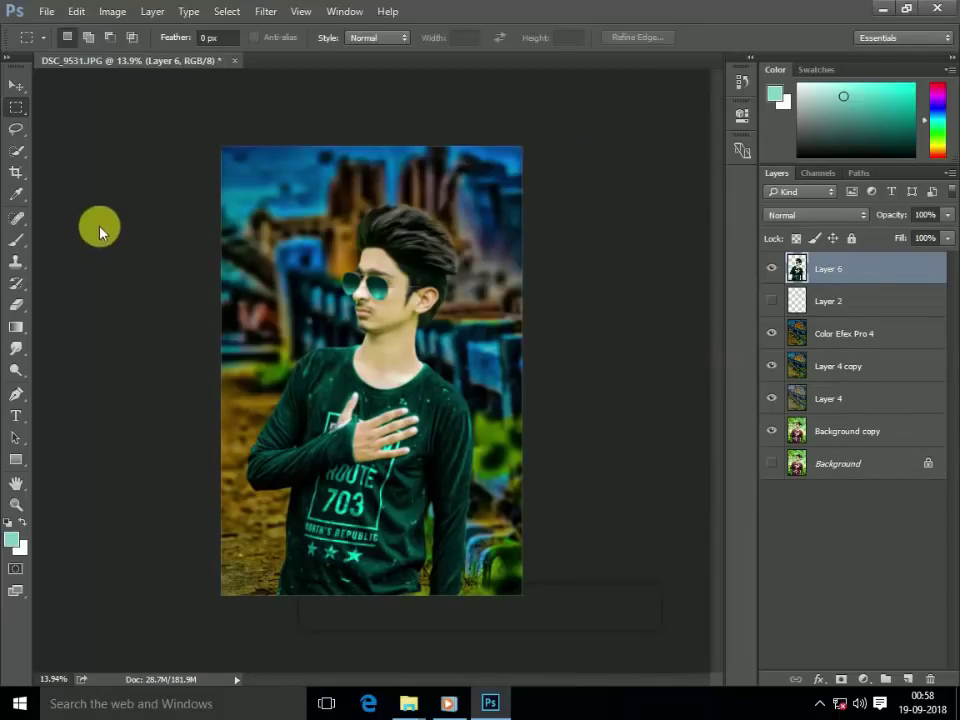
key("ctrl+o")
Open the orange glow image from New Volume > Desktop > EDIT PHOTOS and copy all of it.
left_click(64, 122)
scroll(40, 220, "down", 3)
left_click(60, 225)
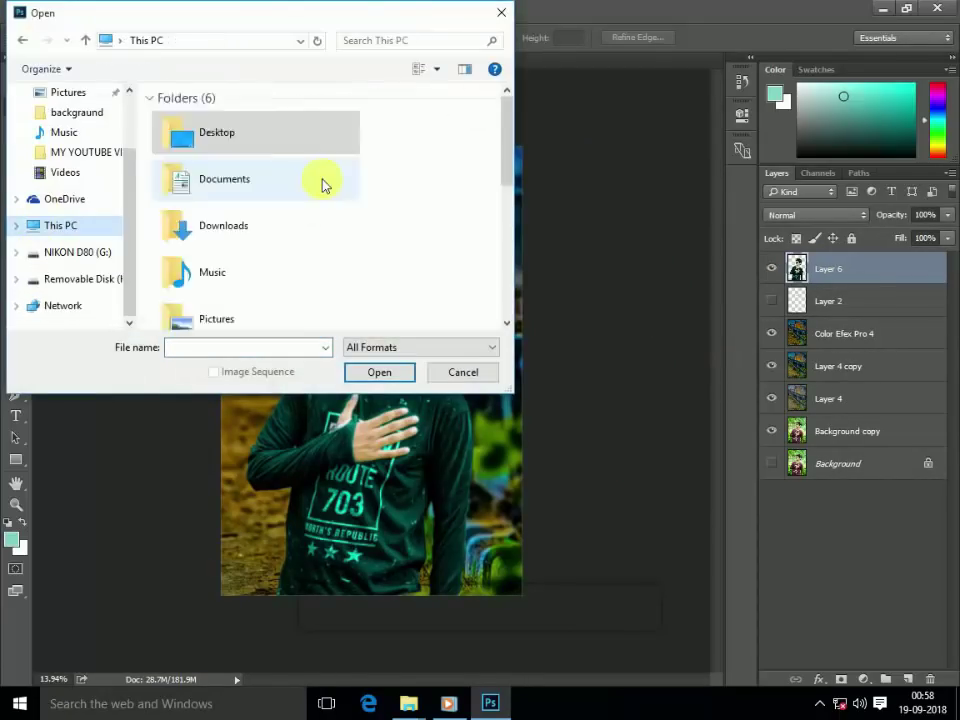
scroll(322, 183, "down", 5)
double_click(260, 163)
double_click(195, 188)
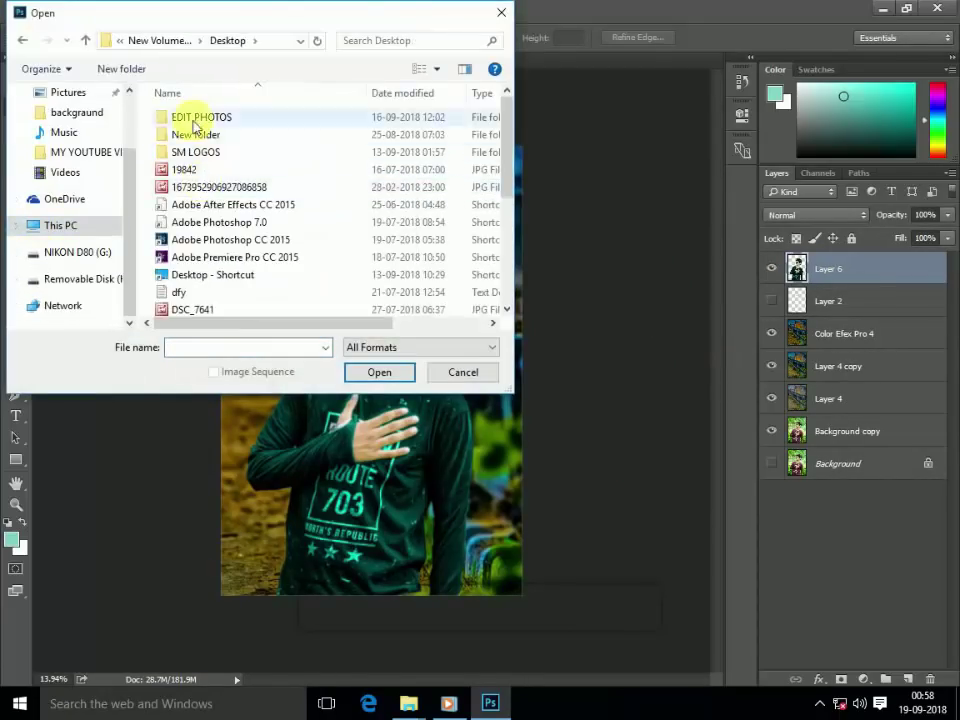
double_click(196, 120)
double_click(446, 160)
key("ctrl+a")
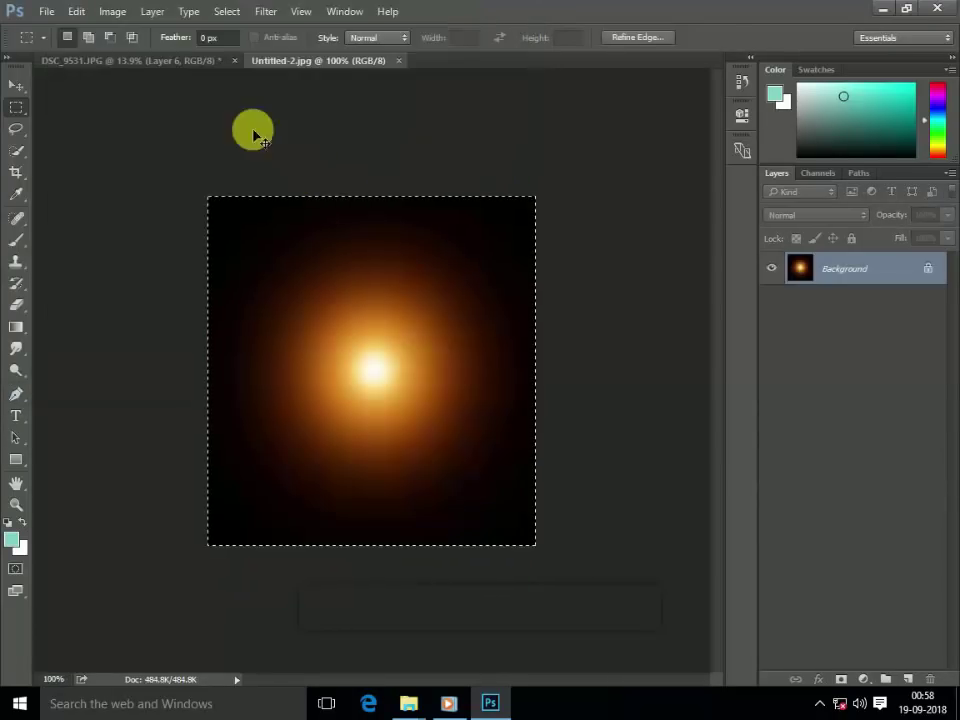
key("ctrl+c")
Paste the glow into the portrait, scaling it up and moving it toward the upper left.
left_click(197, 62)
key("ctrl+v")
key("ctrl+t")
left_click_drag(394, 346, 582, 207)
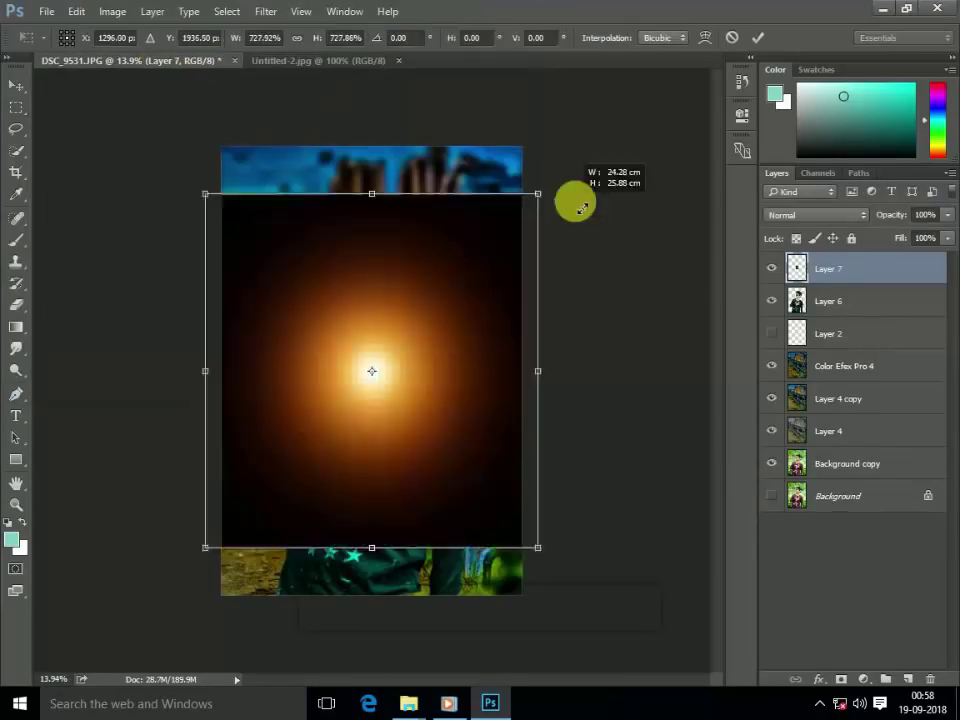
left_click_drag(351, 234, 294, 135)
key("Return")
key("m")
Set the glow's blend mode to Screen and shrink it into the top-left corner.
left_click(816, 215)
left_click(821, 338)
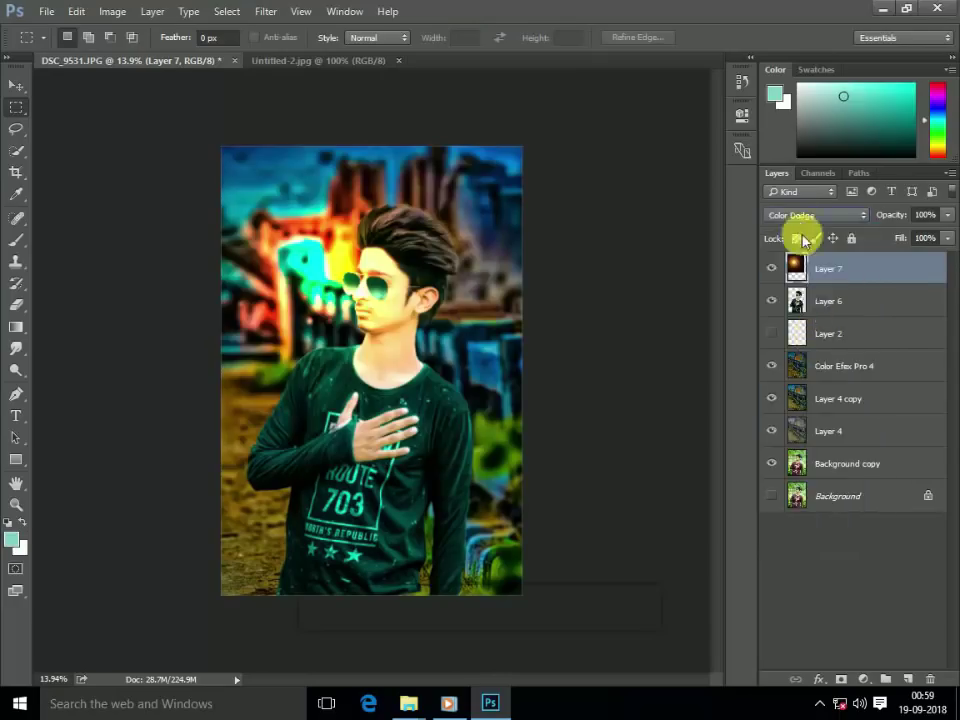
left_click(810, 215)
left_click(785, 320)
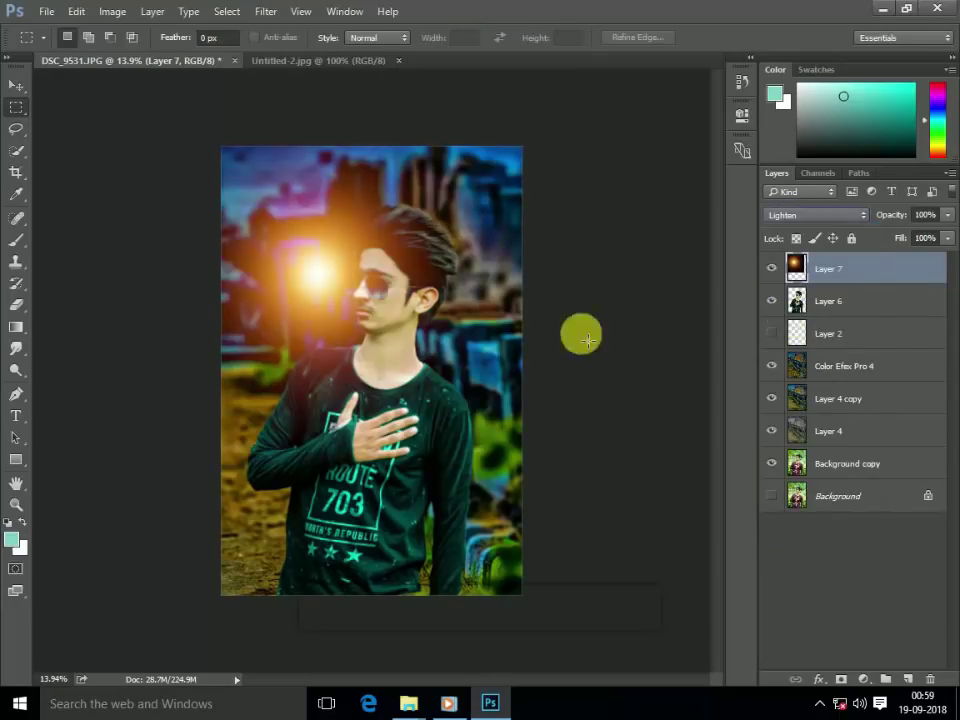
left_click(822, 216)
left_click(865, 328)
key("ctrl+t")
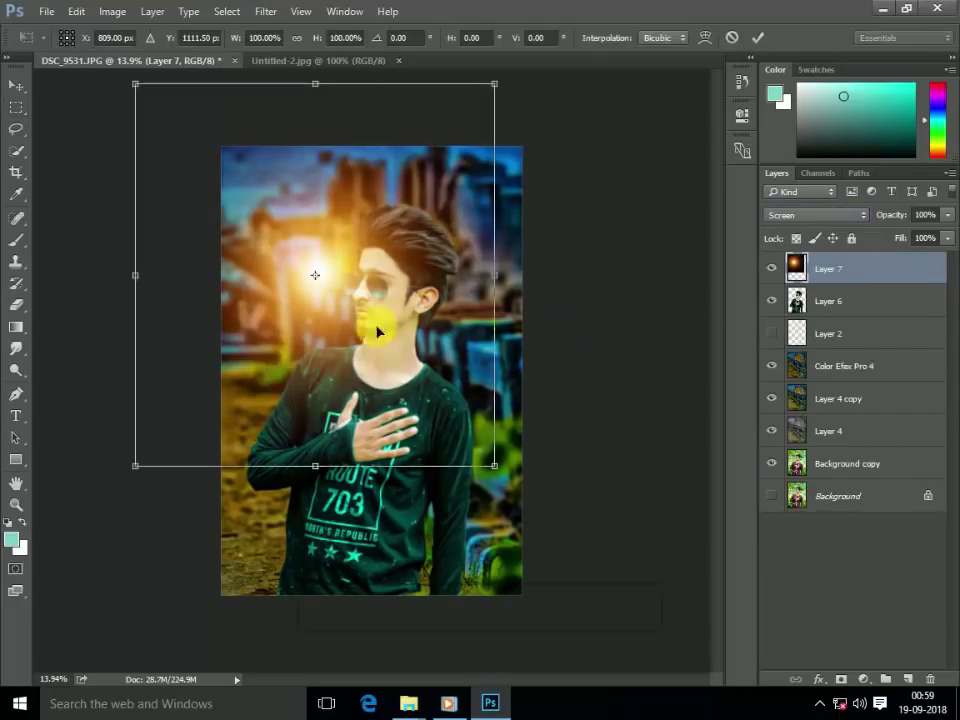
mouse_move(497, 466)
left_mouse_down()
mouse_move(386, 388)
mouse_move(321, 289)
left_mouse_up()
key("Return")
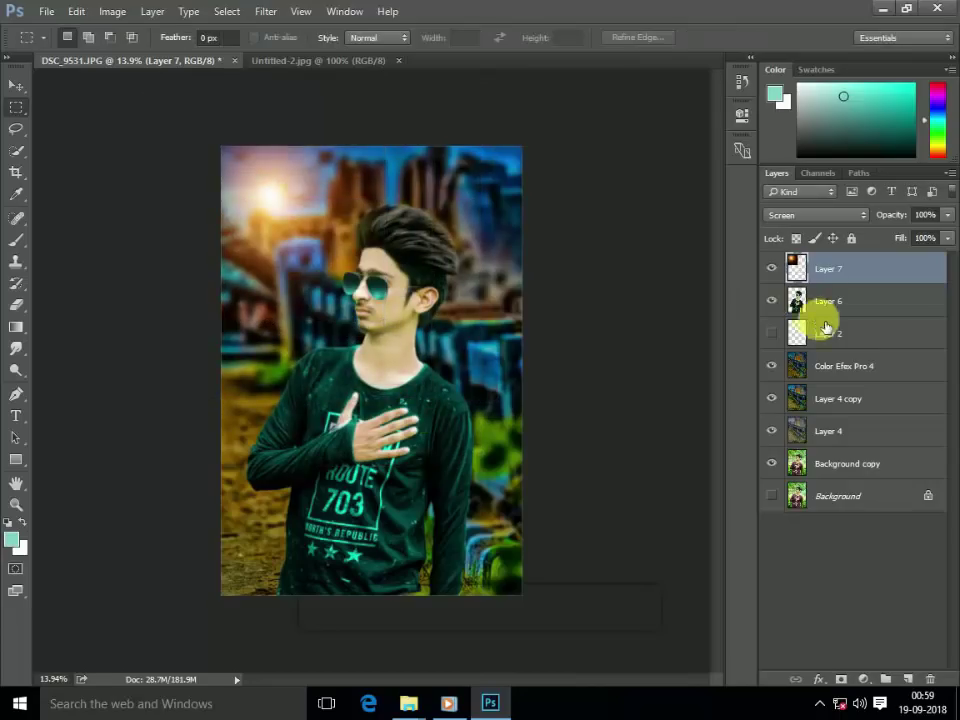
Move the glow layer lower in the stack and delete the empty Layer 2.
left_click_drag(830, 366, 832, 380)
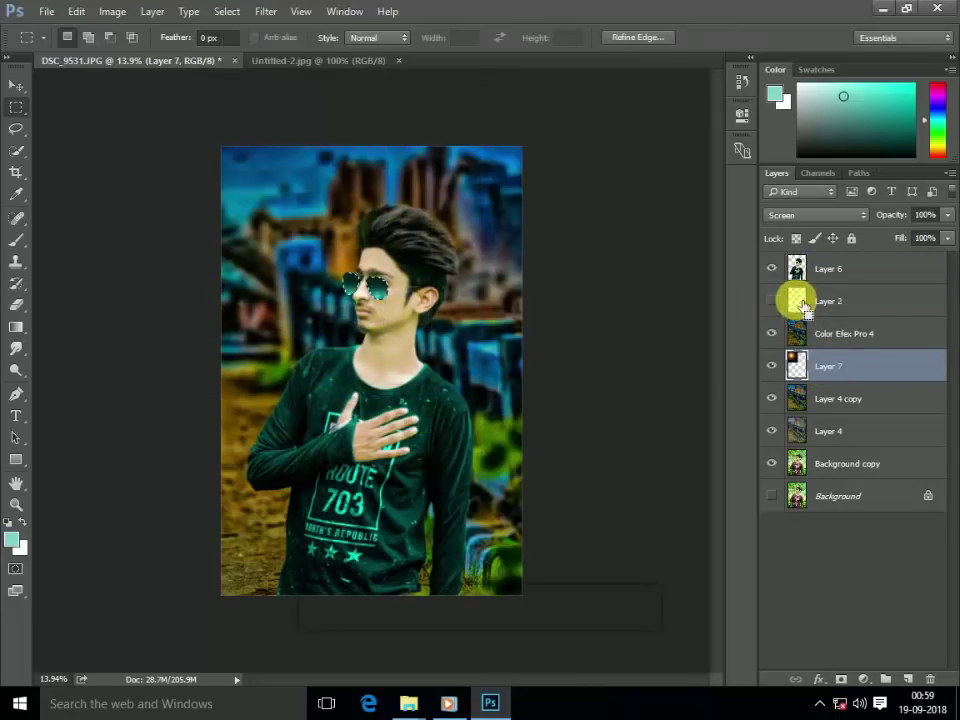
left_click(797, 300, "ctrl")
key("Return")
left_click_drag(849, 322, 843, 316)
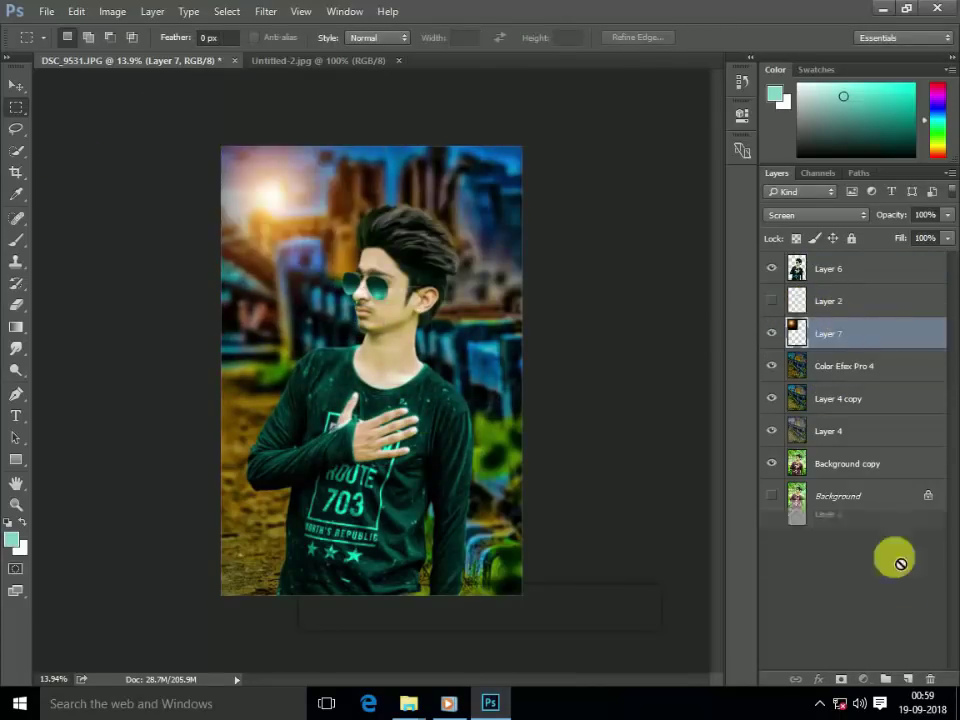
left_click(930, 679)
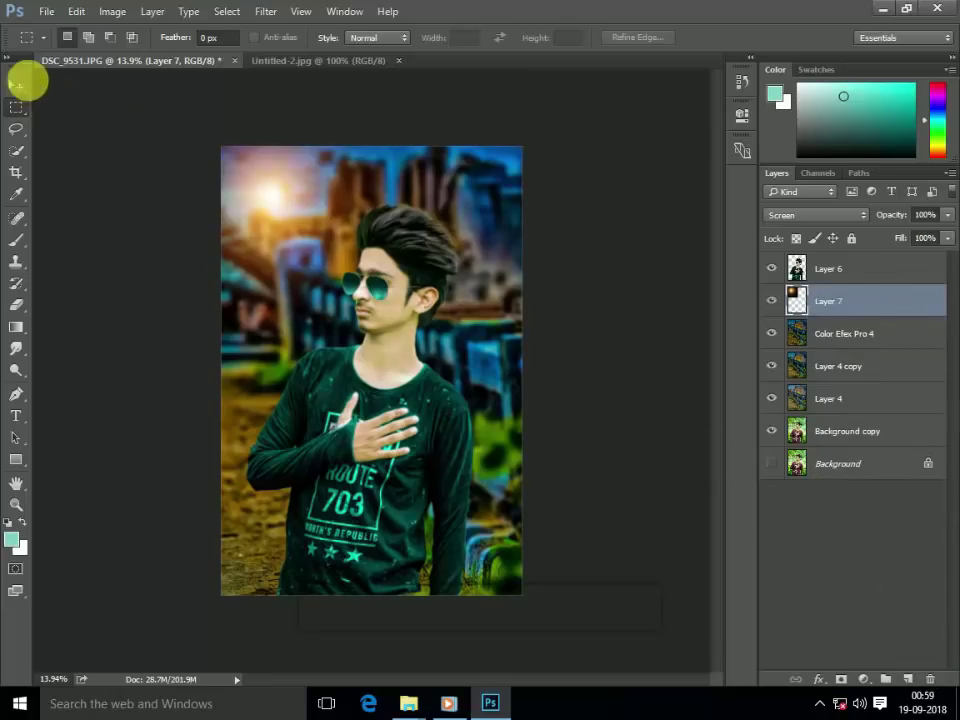
left_click(16, 85)
Gaussian-blur the glow, set its fill to 96%, and compare with Layer 4 copy toggled.
left_click(265, 11)
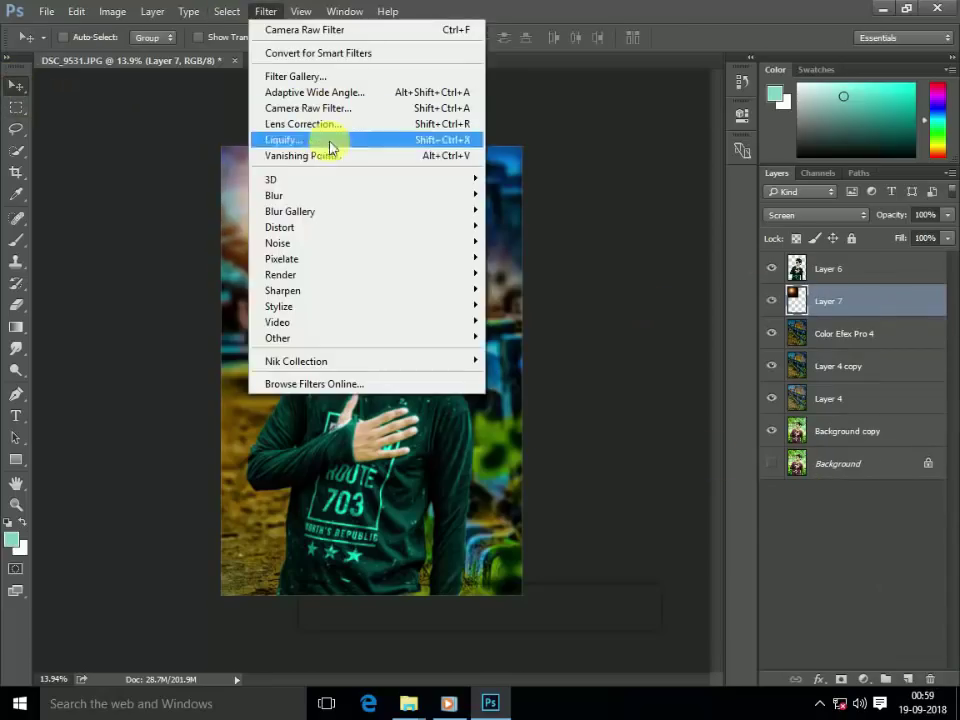
left_click(512, 240)
key("Return")
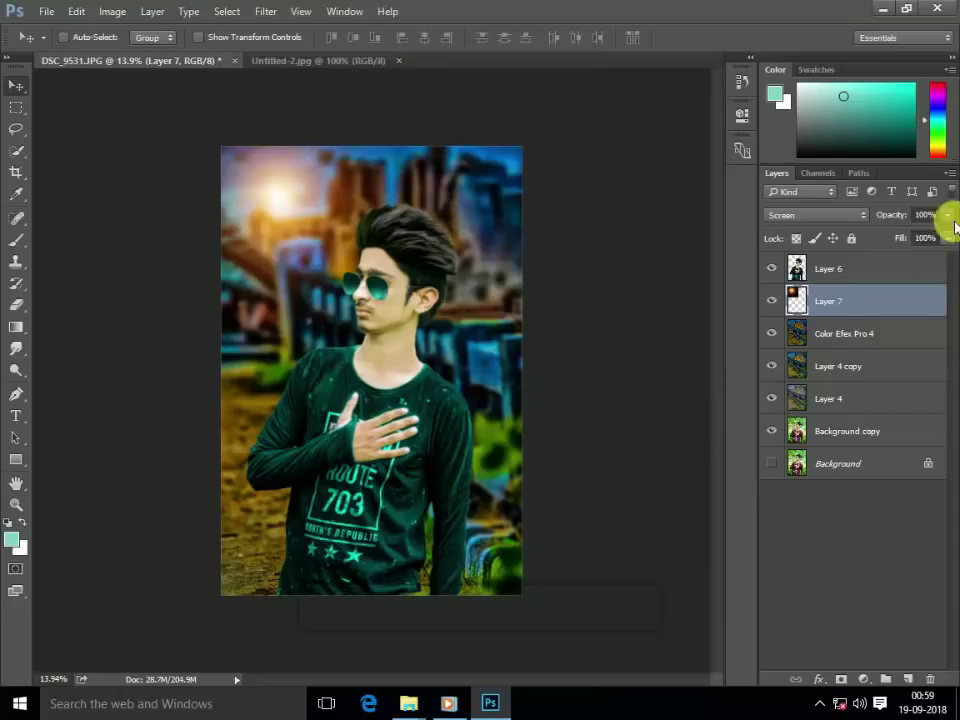
left_click_drag(948, 222, 941, 259)
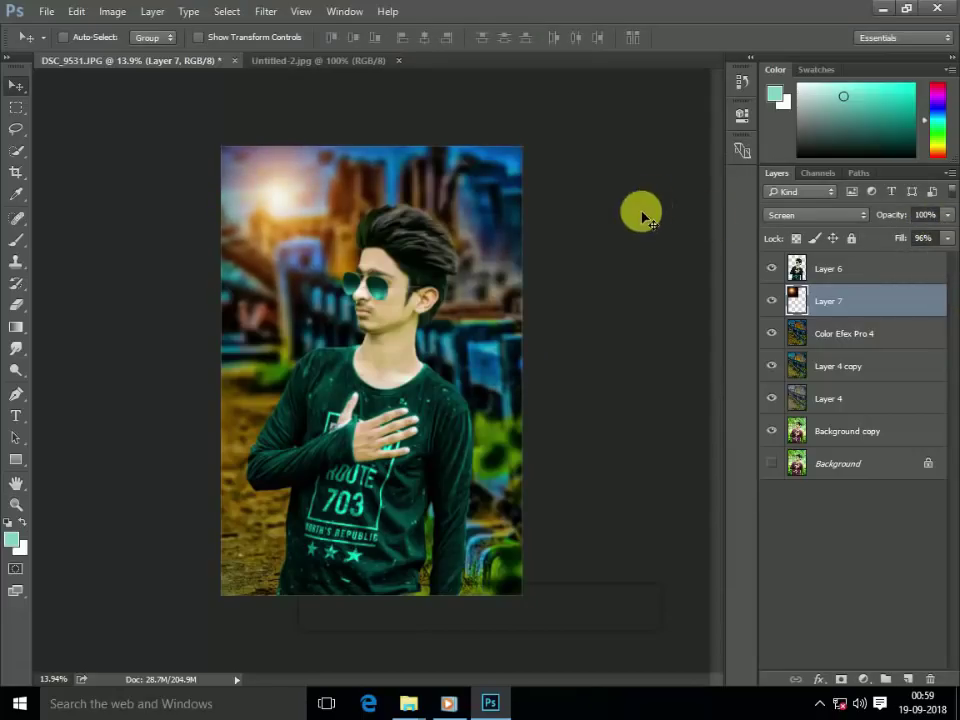
left_click(775, 366)
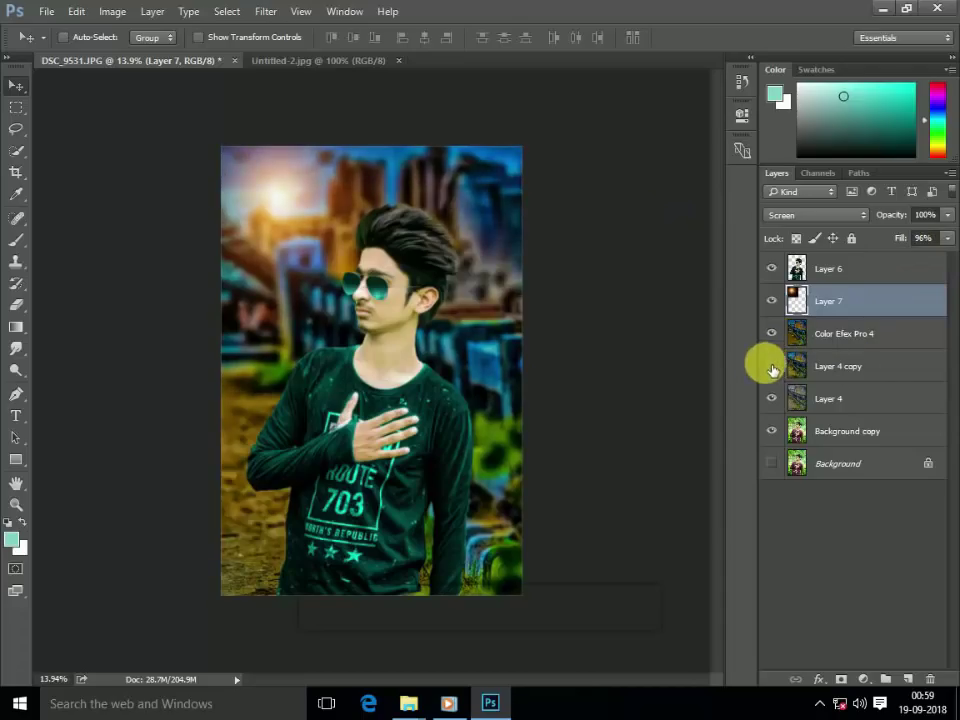
left_click(772, 367)
left_click(772, 367)
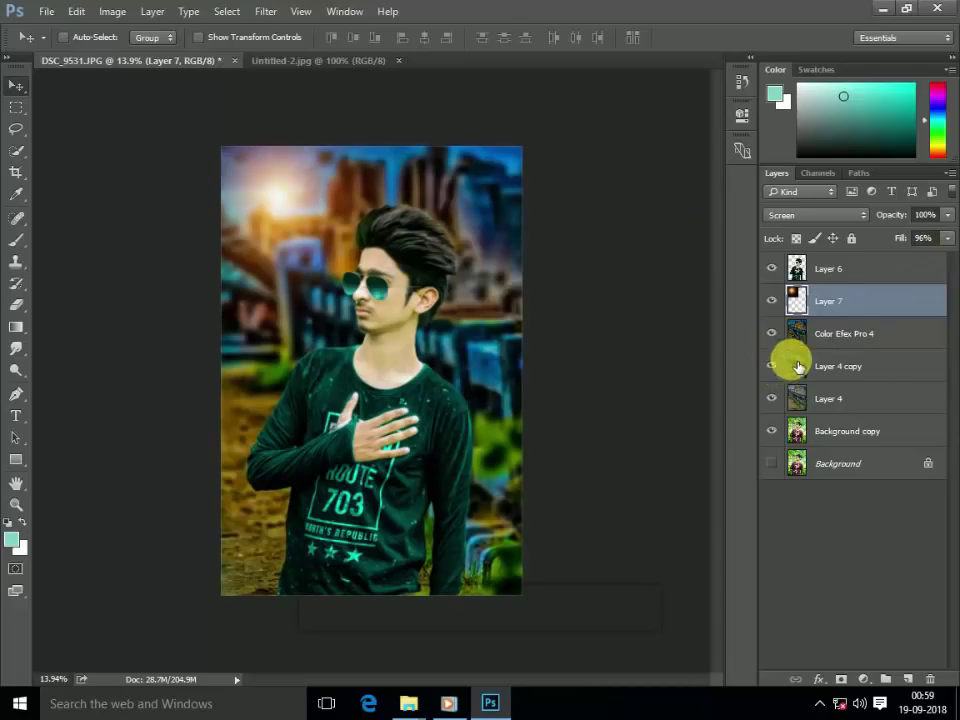
left_click(828, 268)
left_click(265, 11)
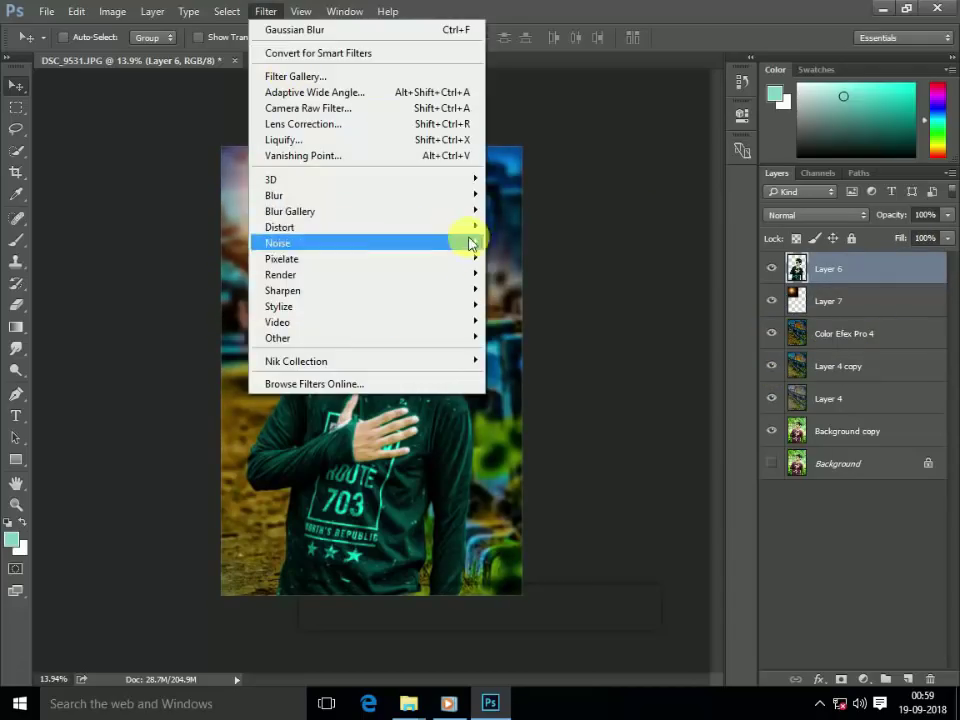
Launch Color Efex Pro 4 and add control points on the face, sunglasses and hand.
left_click(580, 376)
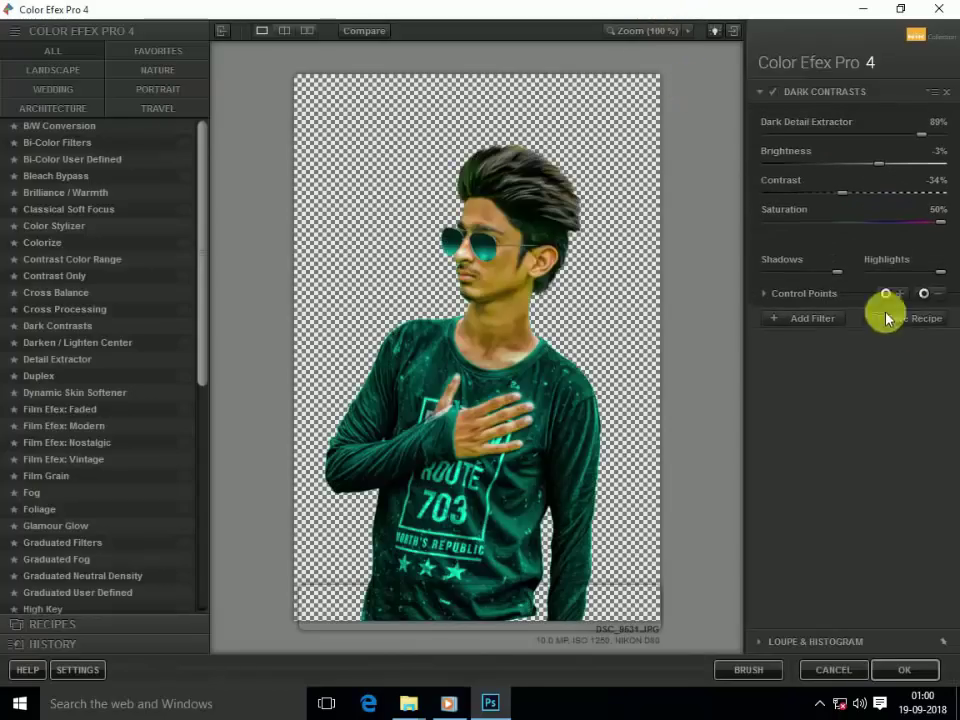
left_click(923, 293)
left_click(503, 275)
left_click(923, 293)
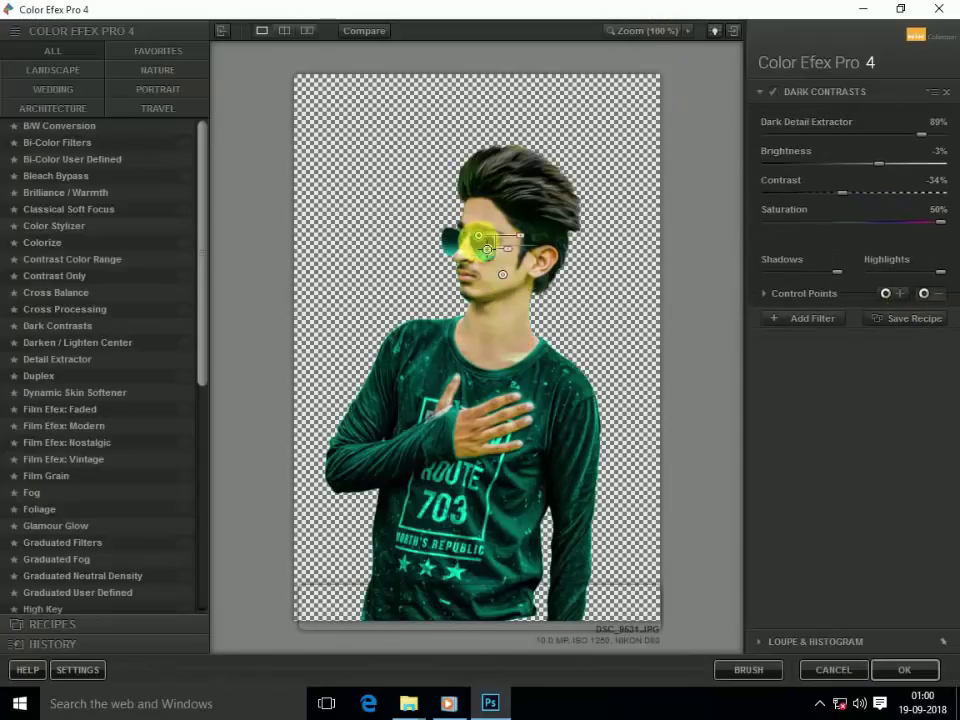
left_click(478, 235)
left_click(923, 293)
left_click(472, 429)
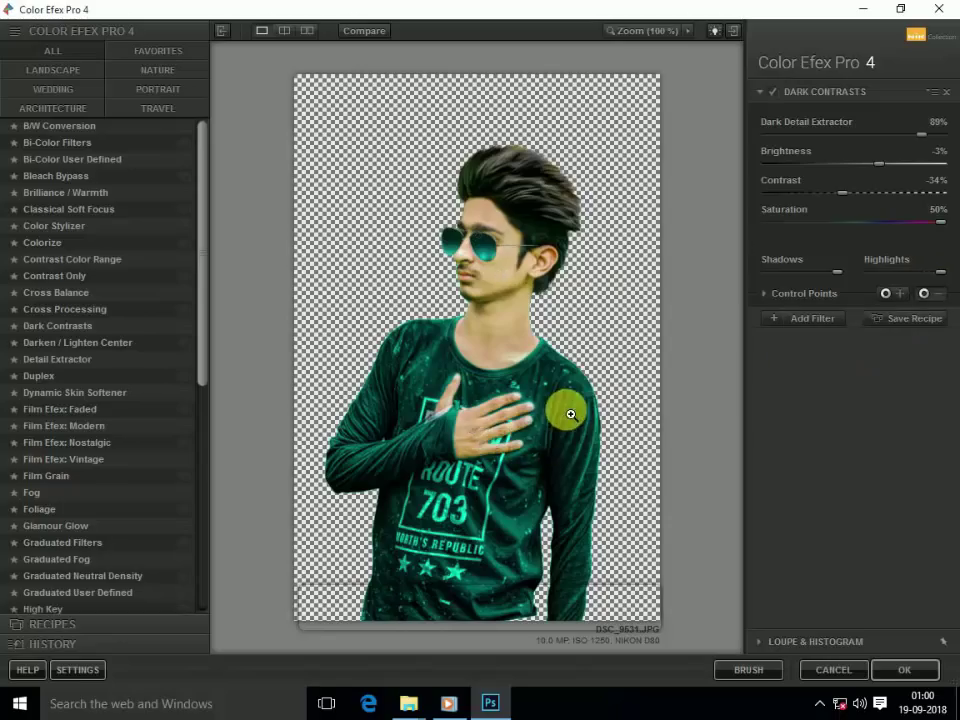
At 100% zoom, add a control point on the back of the hand.
left_click(437, 407)
left_click_drag(437, 407, 514, 446)
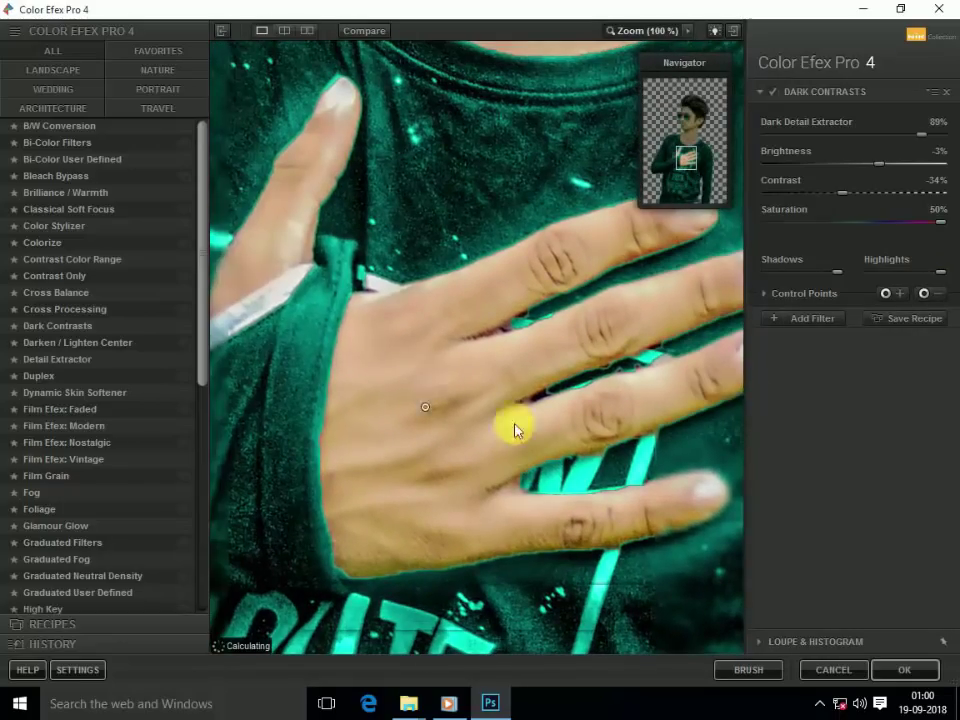
left_click(930, 293)
left_click(443, 425)
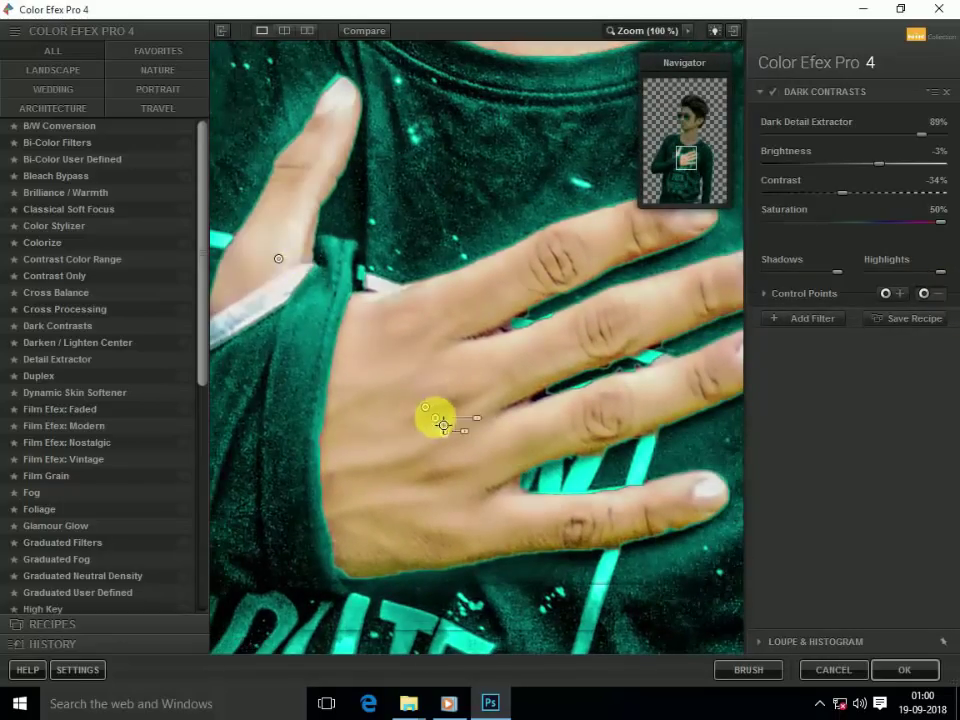
key("alt+space")
left_click_drag(514, 364, 519, 467)
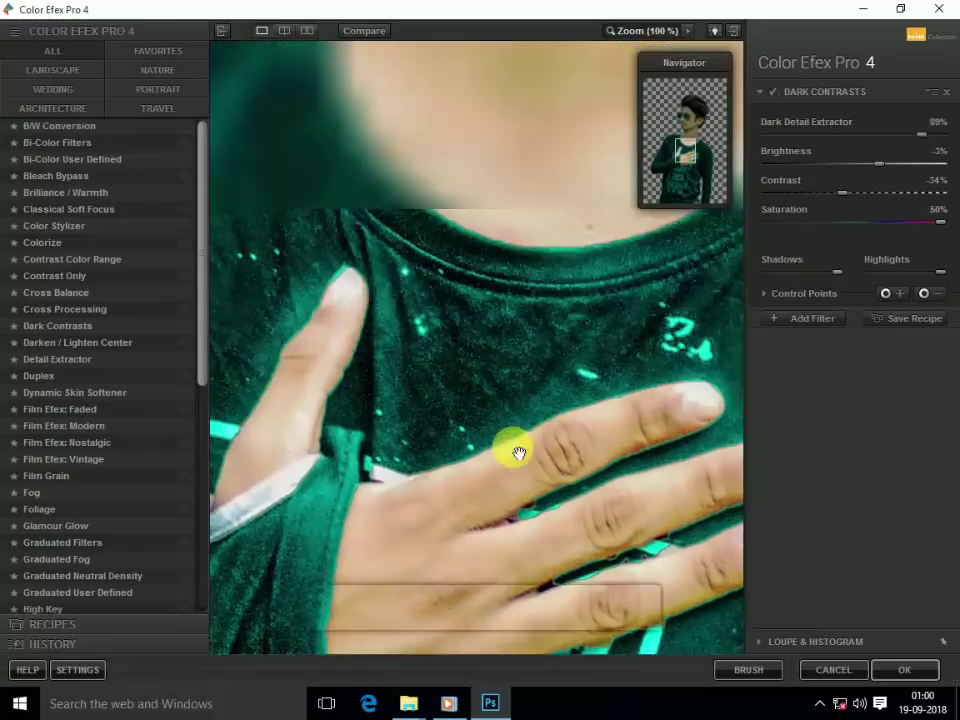
key("ctrl+0")
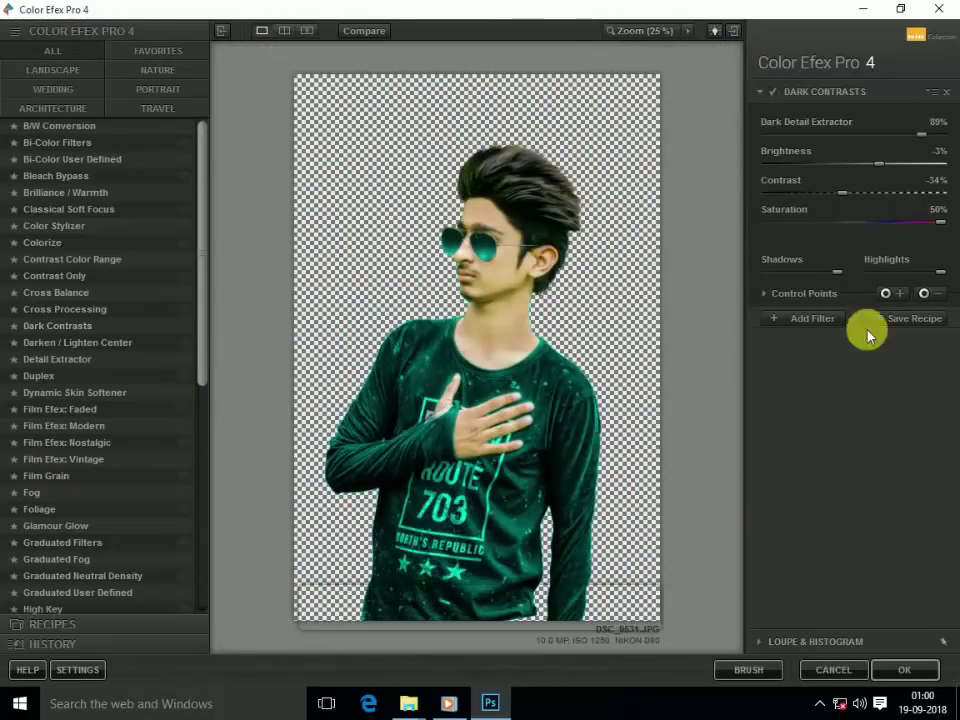
Lower Dark Contrasts' Dark Detail Extractor to 61% and Contrast to -17%.
left_click_drag(921, 133, 872, 133)
left_click_drag(880, 192, 862, 192)
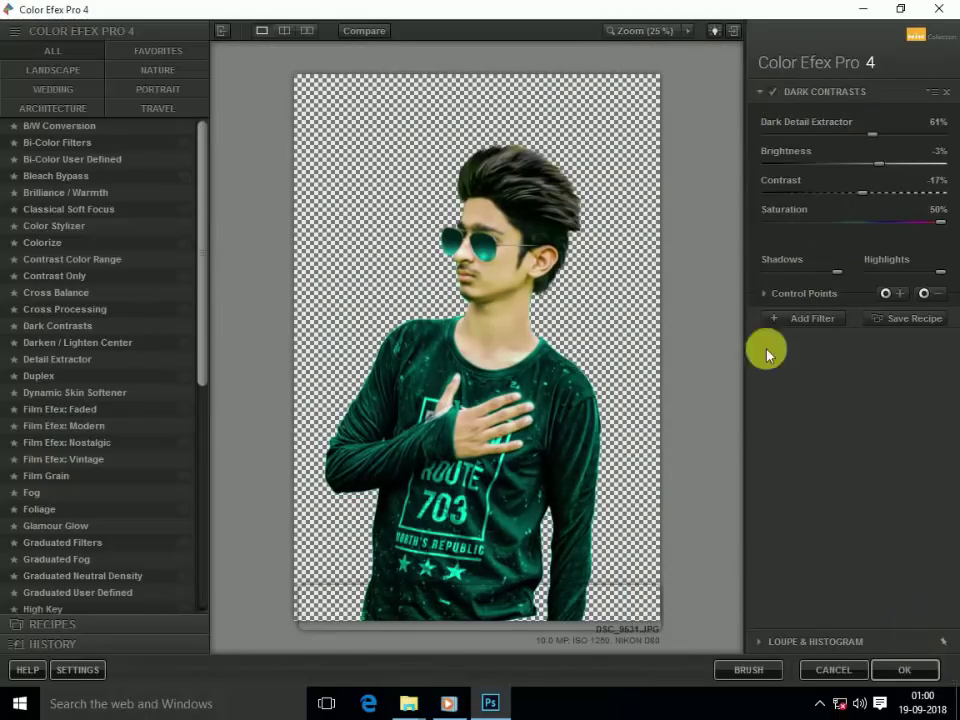
left_click(812, 318)
scroll(120, 424, "down", 5)
scroll(96, 525, "down", 2)
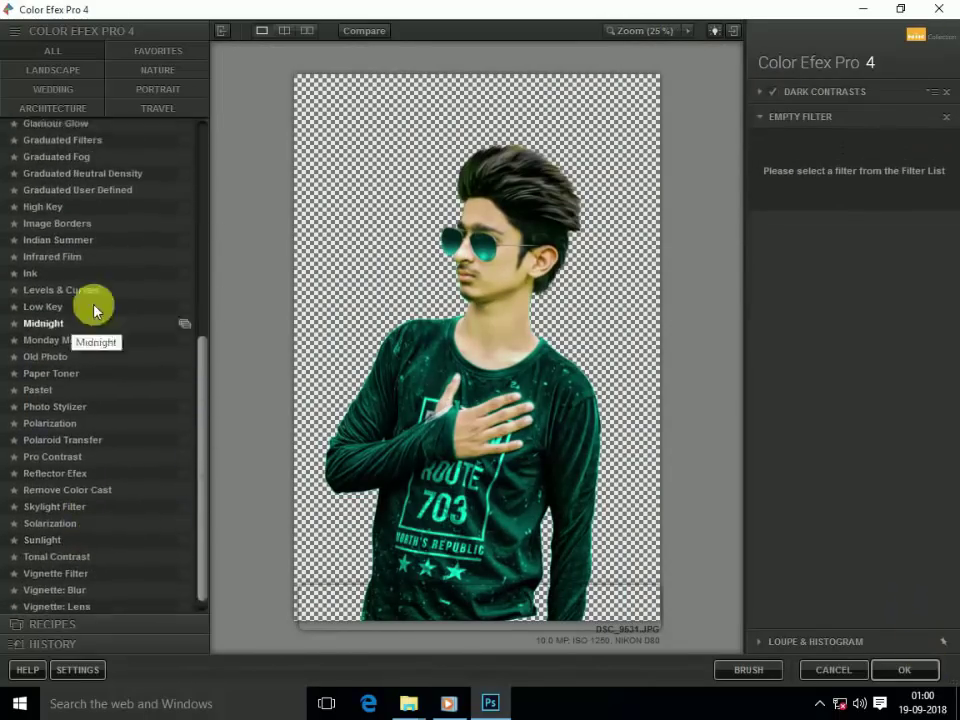
scroll(110, 280, "up", 4)
scroll(113, 263, "up", 1)
Add Detail Extractor as a second filter, after briefly trying Indian Summer.
left_click(76, 447)
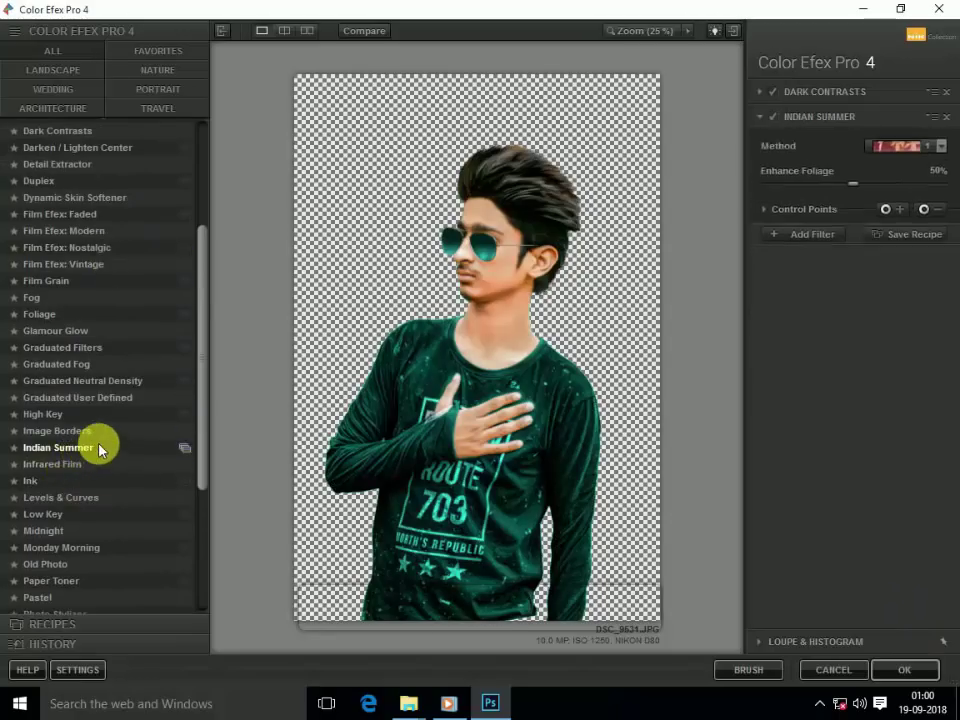
scroll(90, 444, "down", 2)
scroll(90, 444, "down", 3)
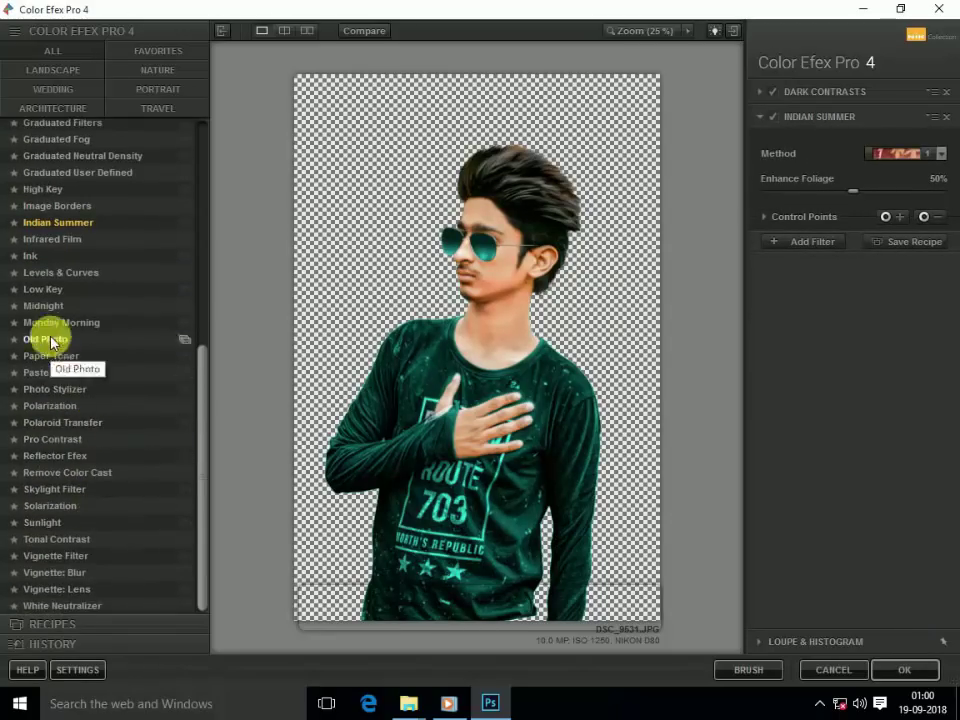
scroll(86, 246, "up", 1)
scroll(103, 255, "up", 1)
scroll(75, 396, "up", 1)
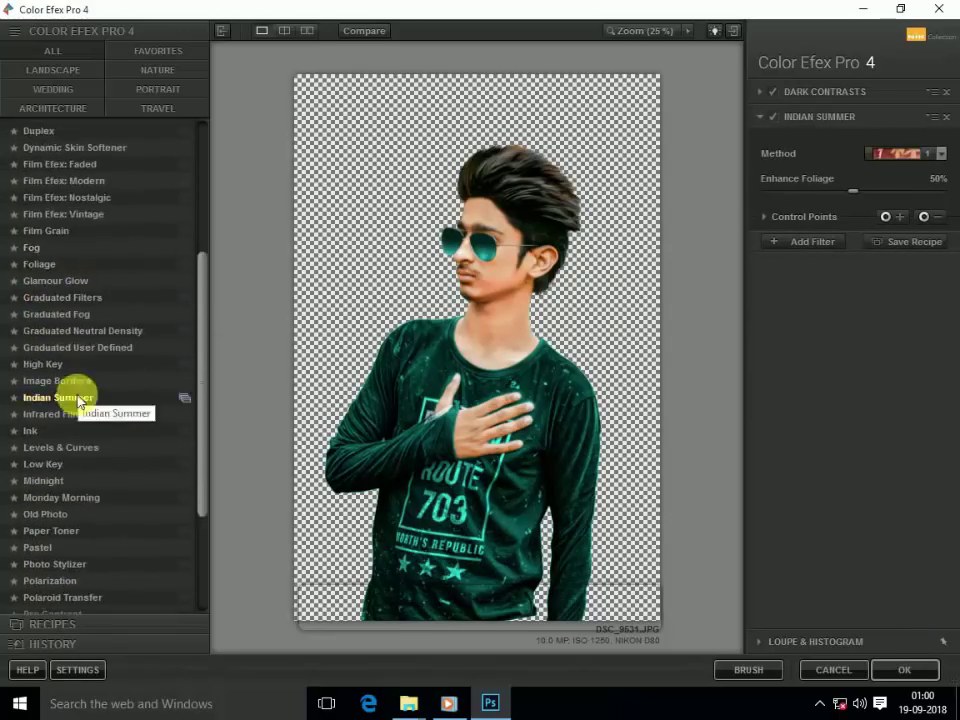
scroll(64, 433, "up", 1)
scroll(20, 321, "up", 1)
scroll(64, 330, "up", 2)
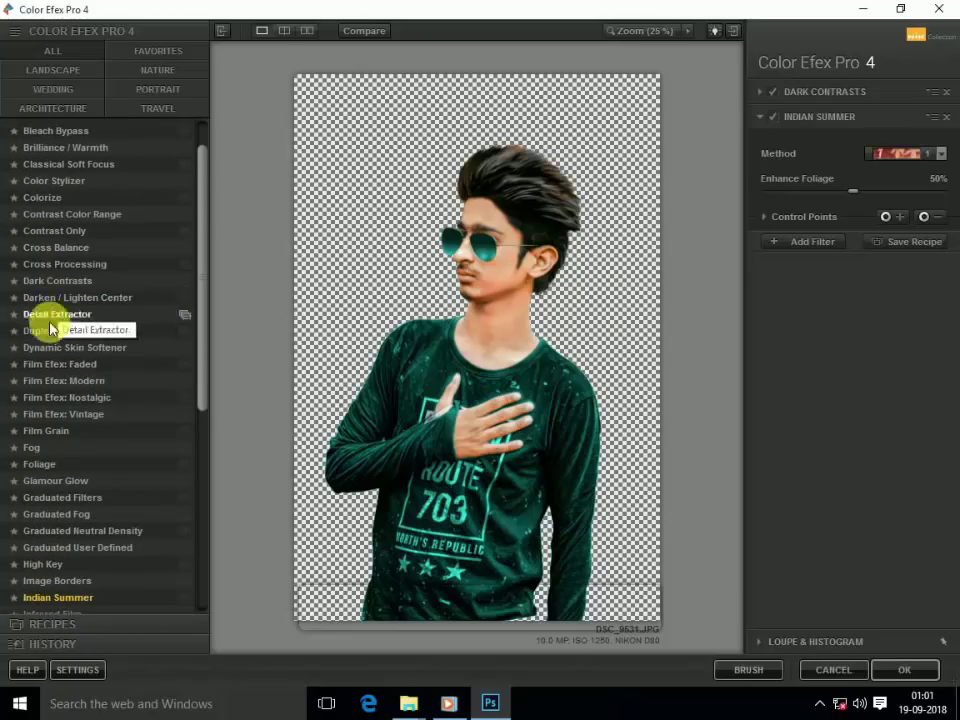
left_click(50, 314)
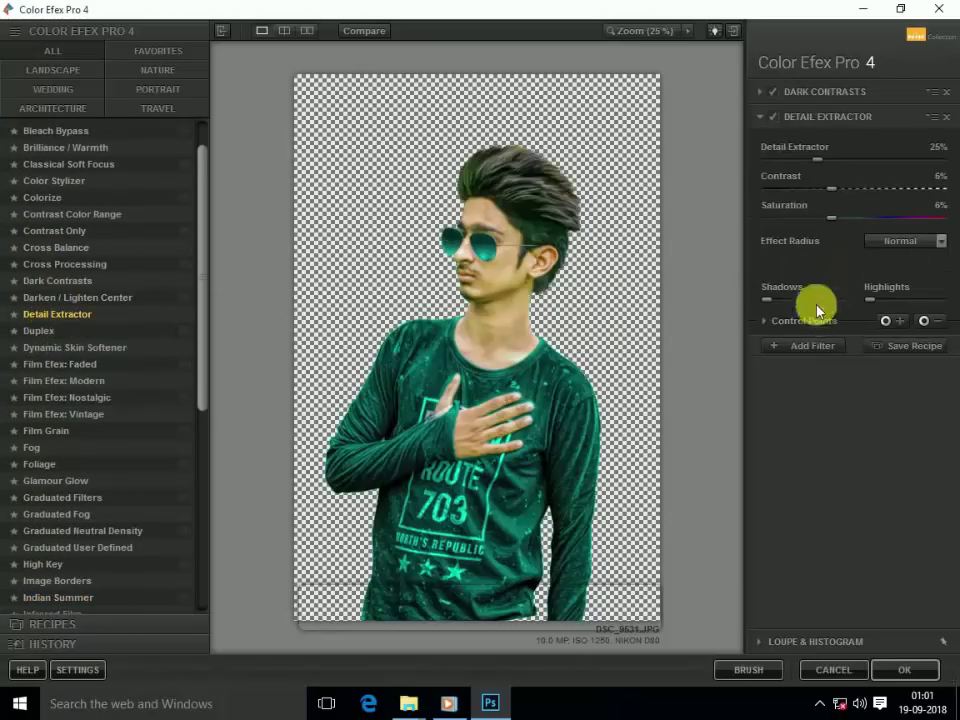
left_click(800, 320)
Add Dynamic Skin Softener to the filter stack and apply the result to Photoshop.
left_click(814, 452)
scroll(30, 428, "down", 2)
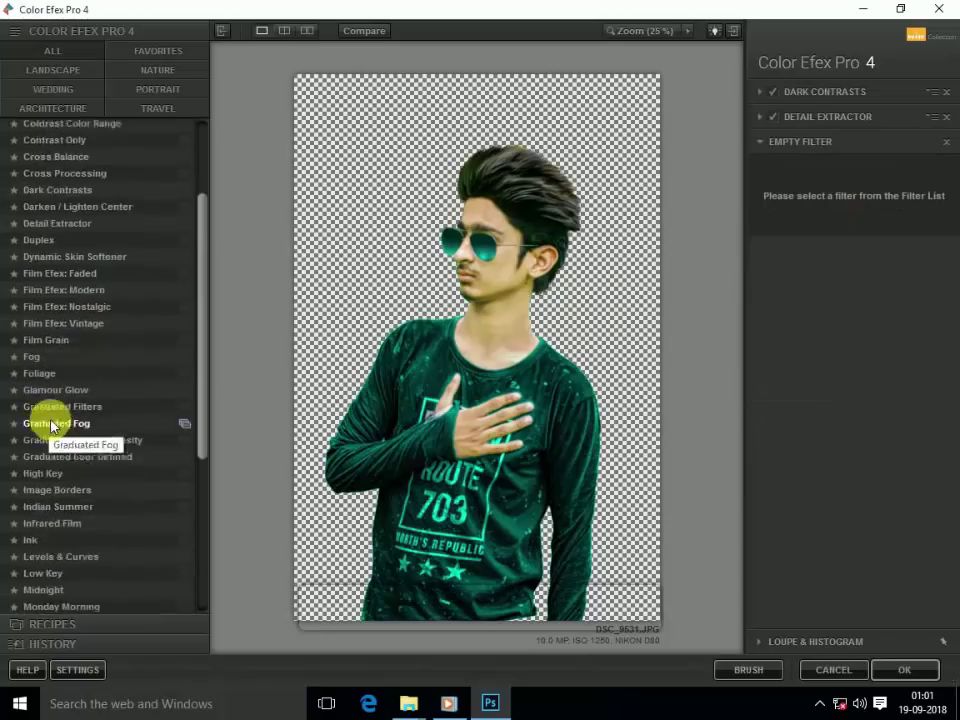
scroll(70, 418, "down", 2)
scroll(110, 428, "down", 1)
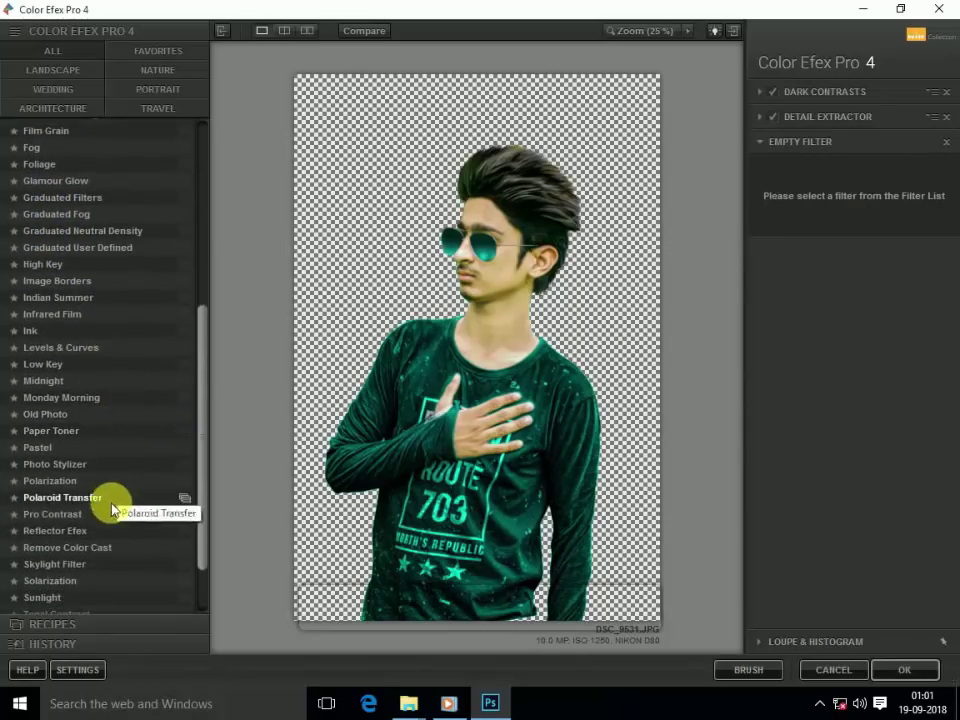
scroll(125, 480, "down", 1)
scroll(114, 570, "down", 1)
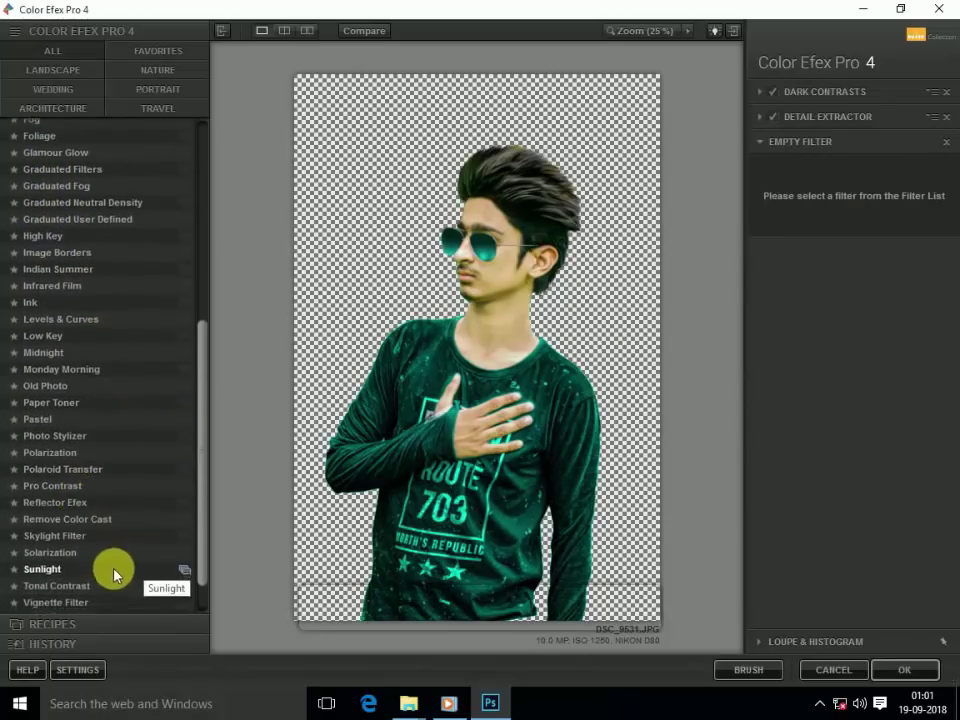
scroll(145, 340, "up", 3)
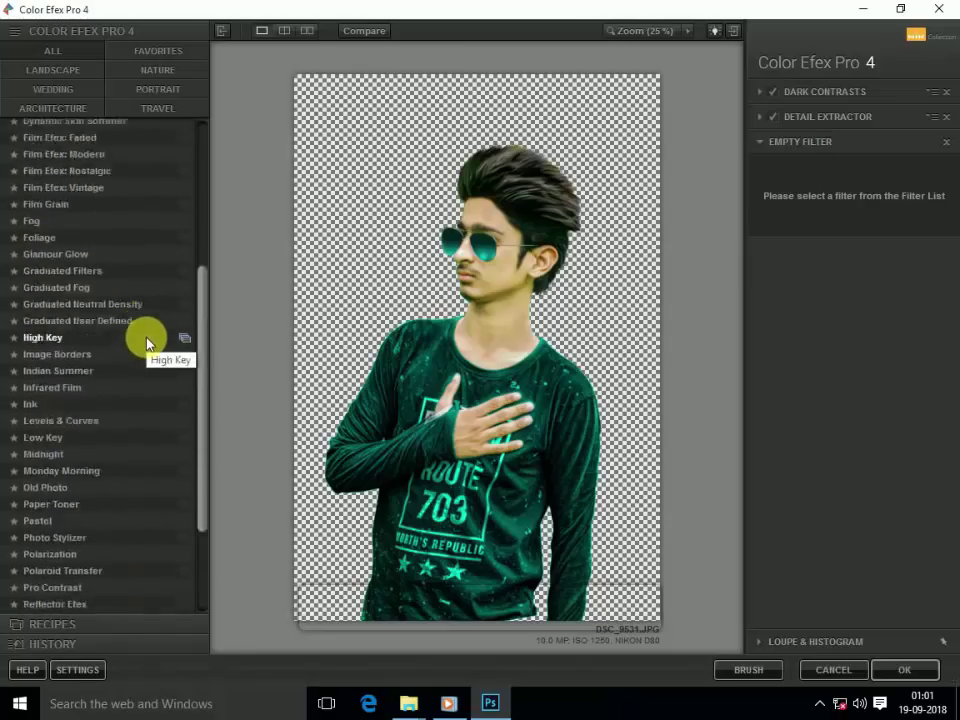
scroll(146, 335, "up", 3)
scroll(130, 295, "up", 1)
scroll(100, 288, "up", 1)
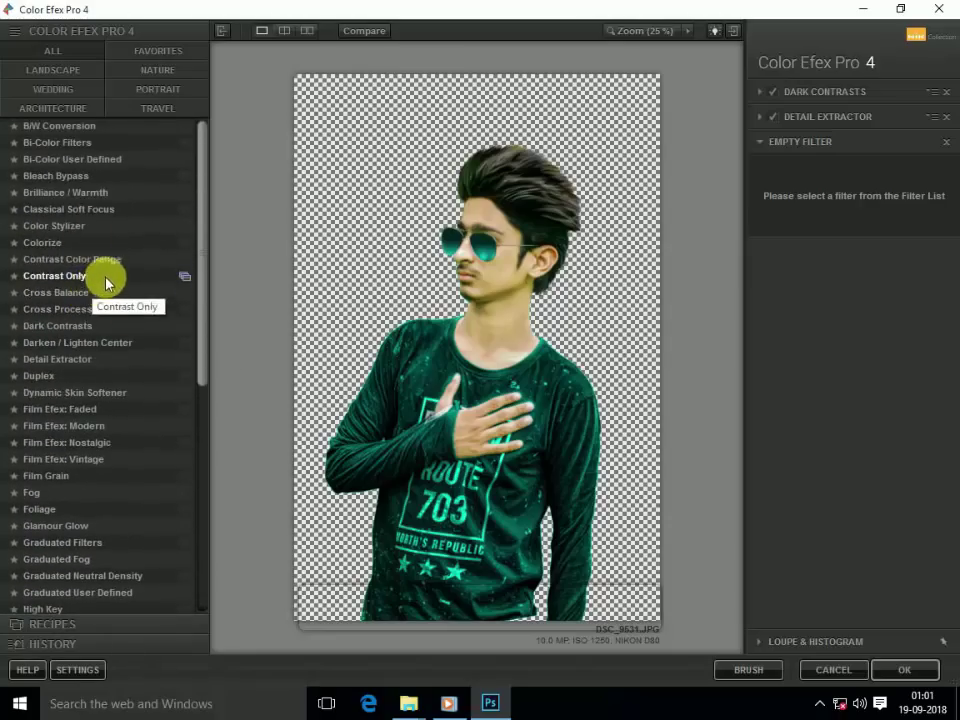
scroll(99, 420, "down", 1)
scroll(99, 420, "up", 1)
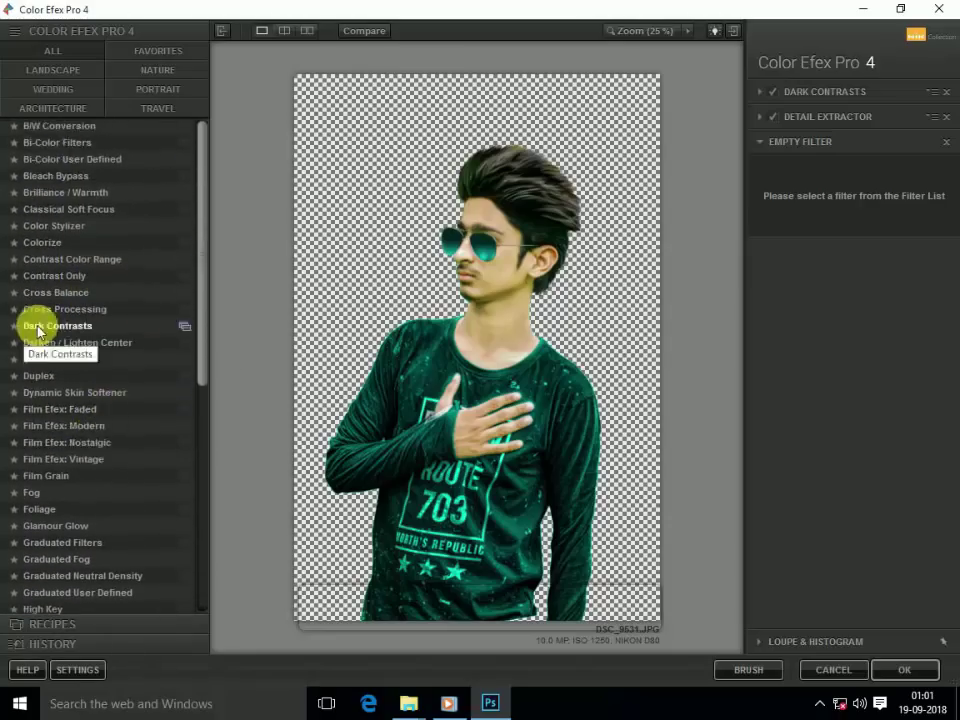
left_click(93, 395)
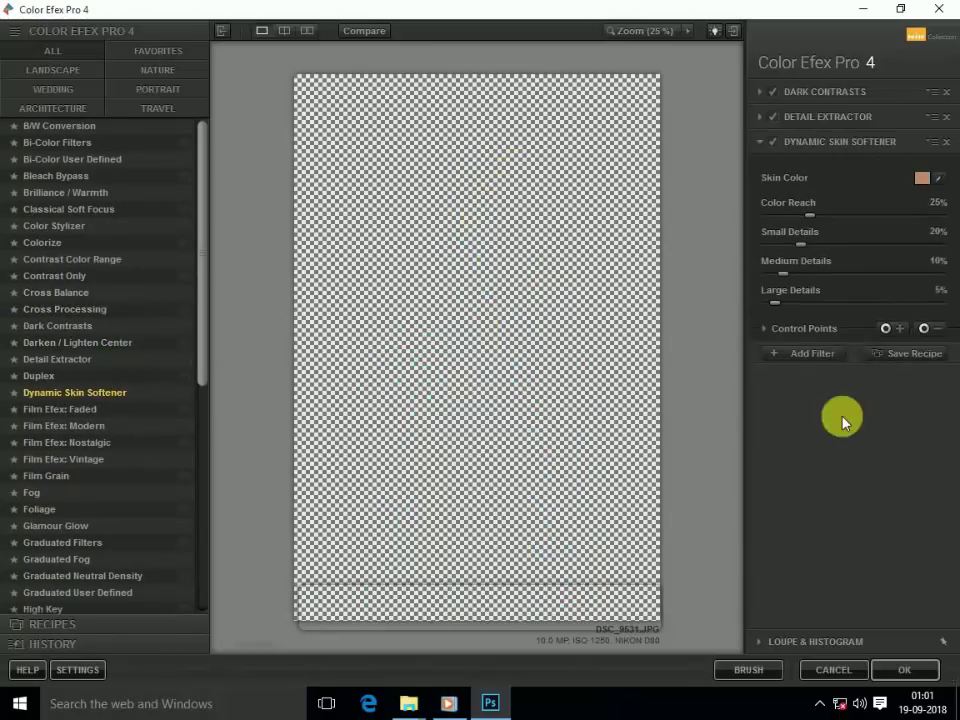
left_click(827, 461)
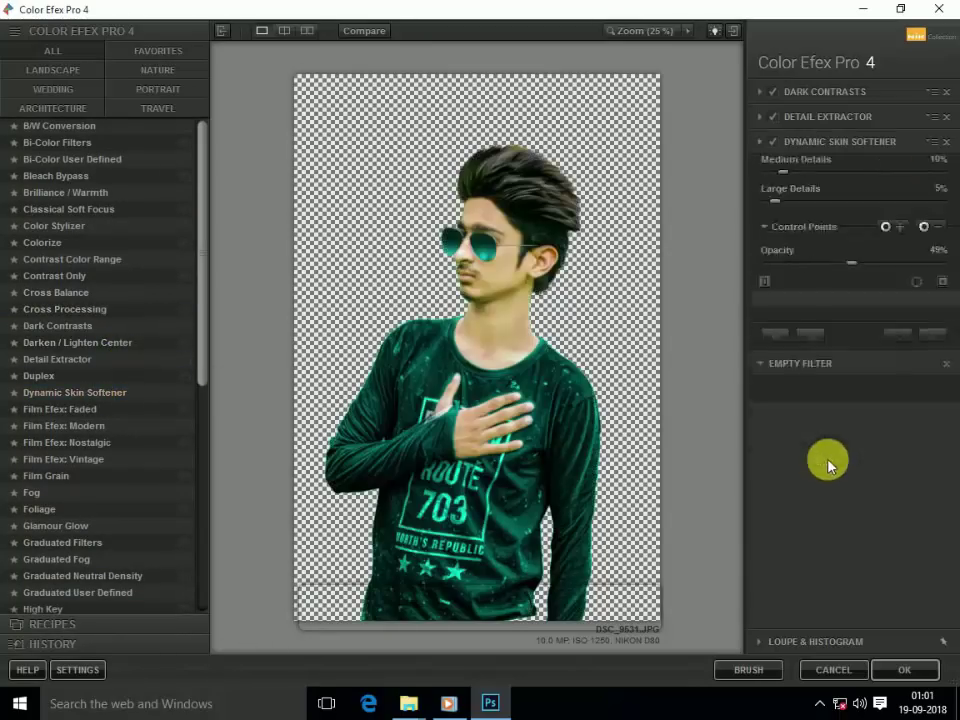
left_click(900, 668)
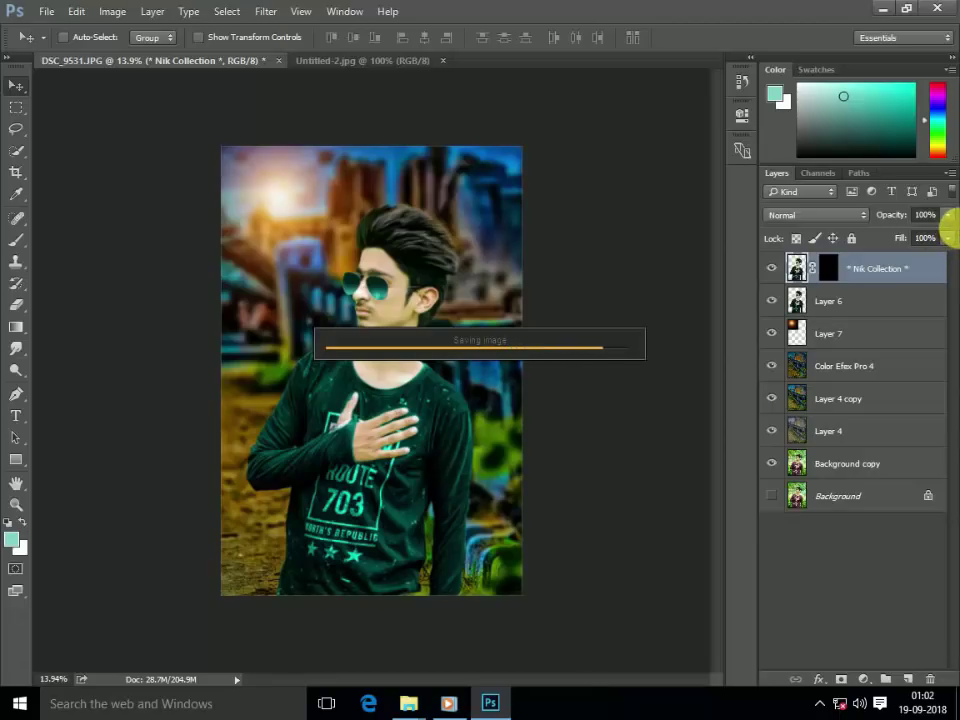
Lower the new Color Efex Pro 4 layer's opacity to 73%.
scroll(428, 328, "up", 1)
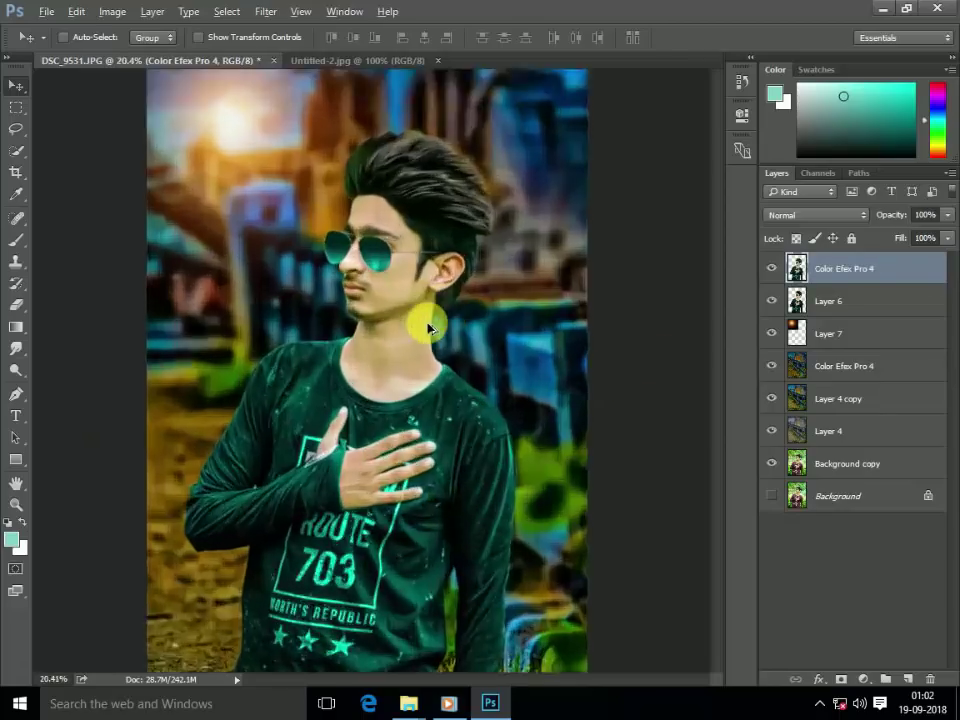
scroll(428, 328, "up", 2)
scroll(403, 311, "up", 1)
left_click_drag(947, 214, 925, 240)
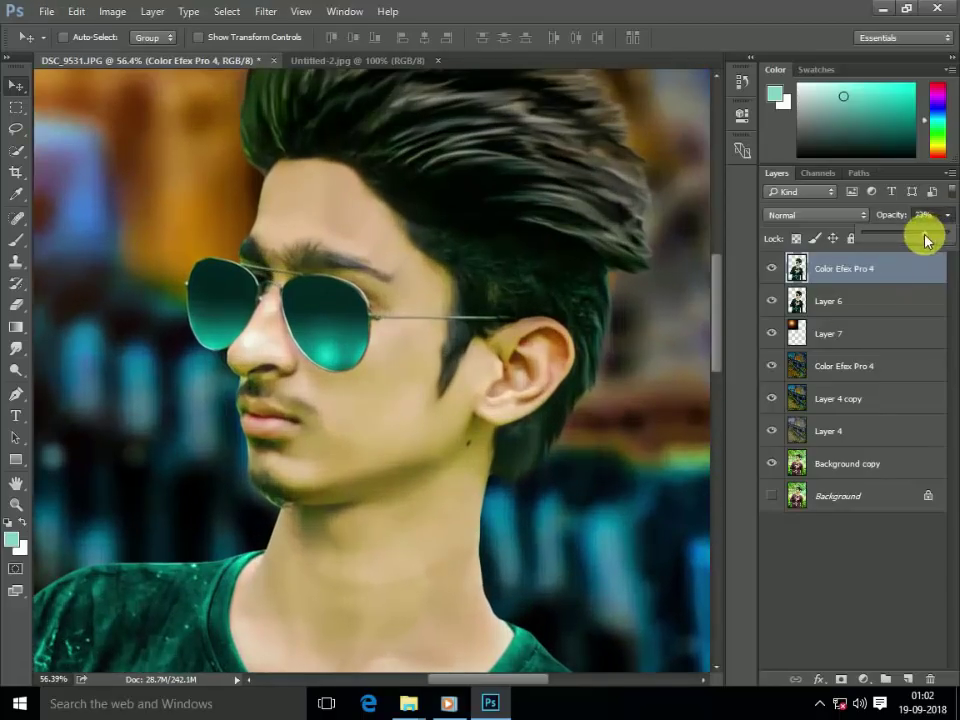
scroll(557, 274, "up", 3)
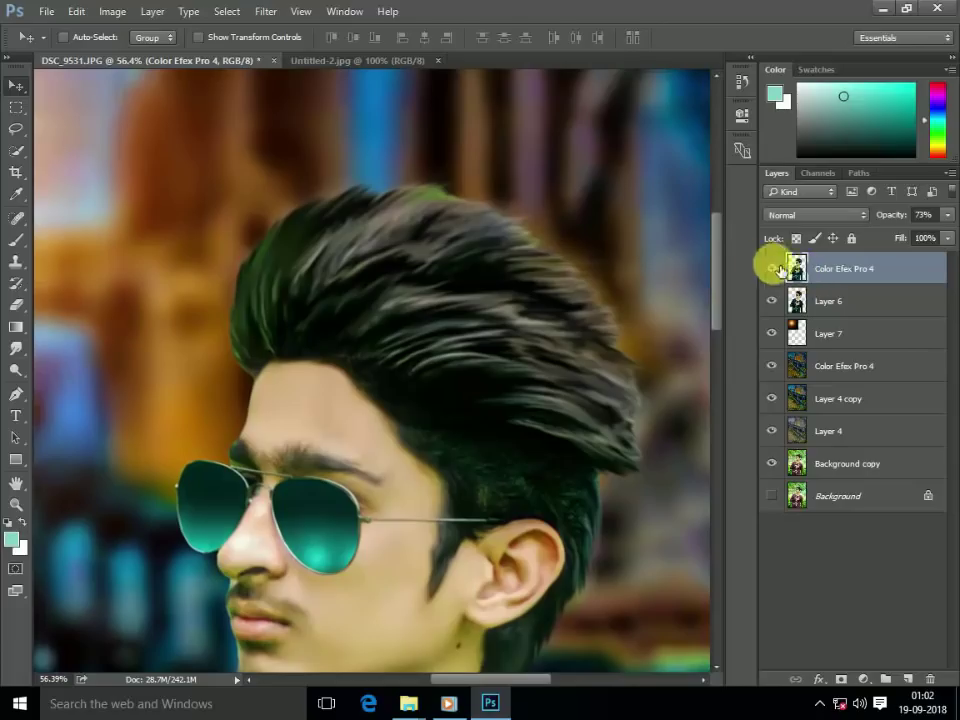
Touch up the hair edges with a size-100 Eraser and a size-44 Smudge brush.
left_click(16, 305)
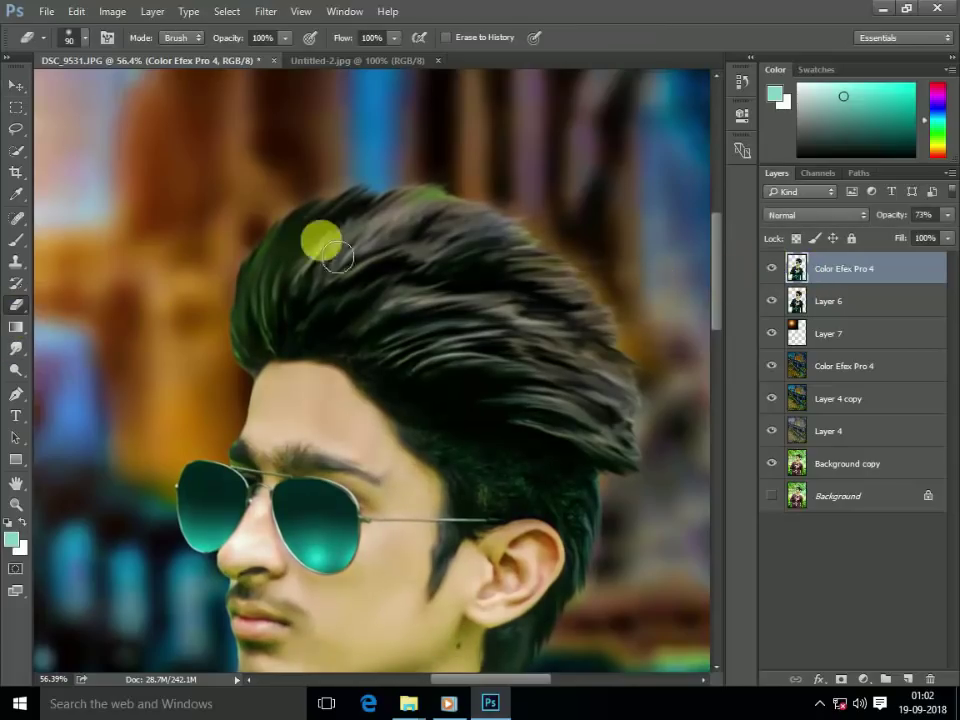
key("bracketright")
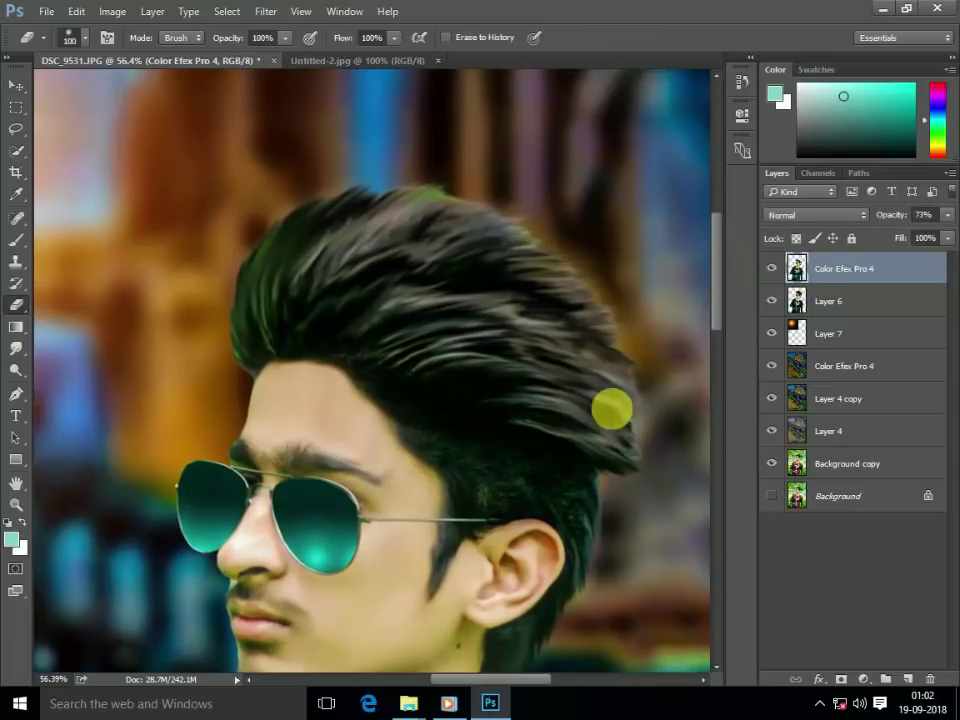
left_click(16, 347)
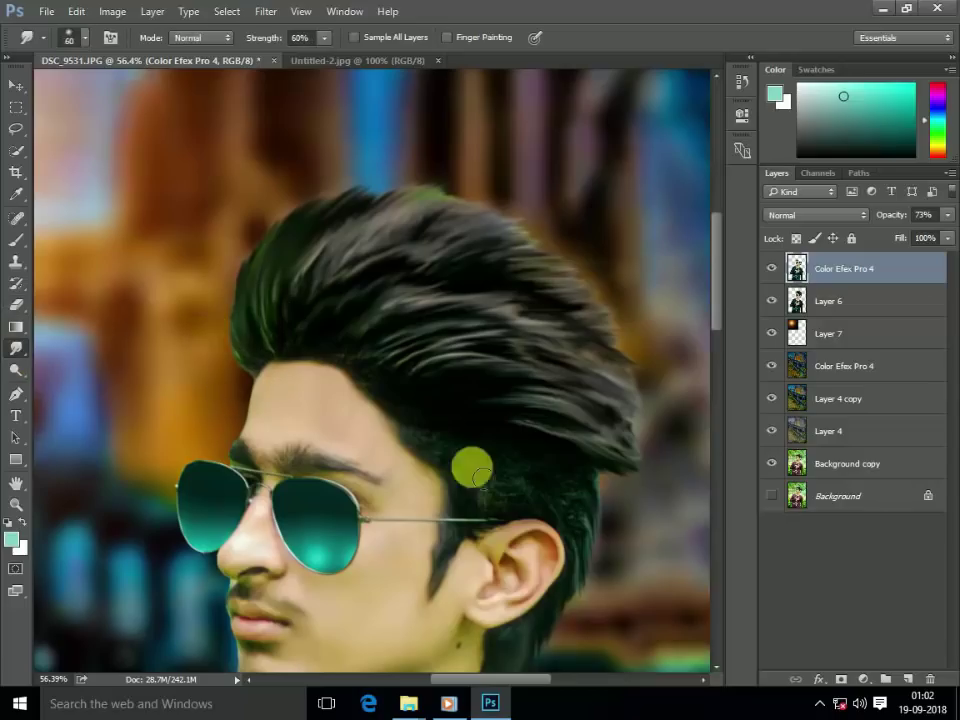
right_click(481, 476)
double_click(579, 626)
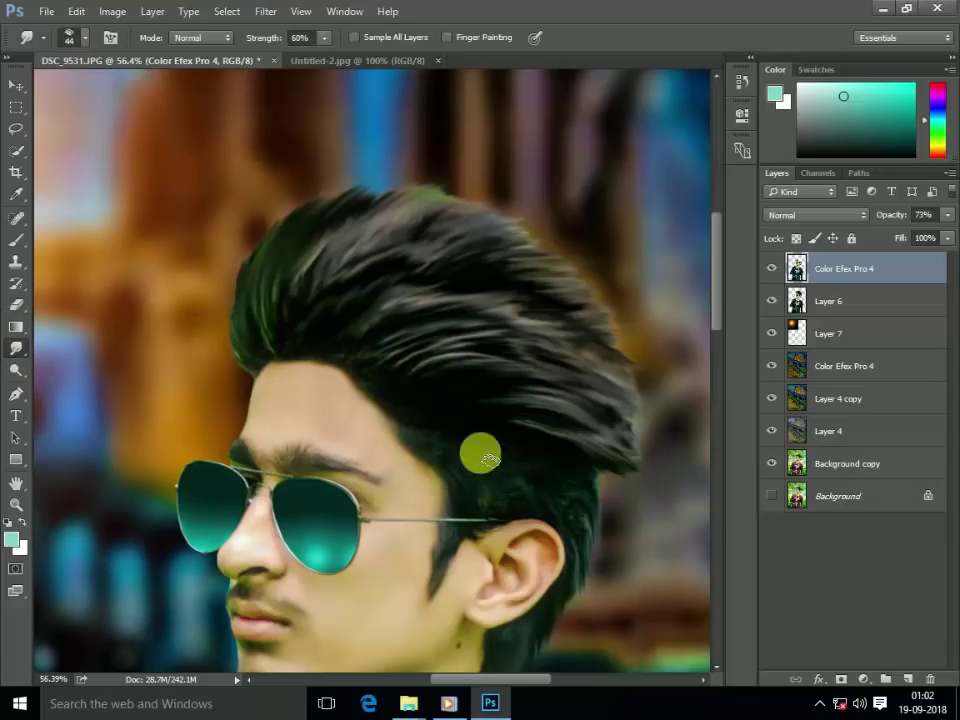
left_click(830, 366, "shift")
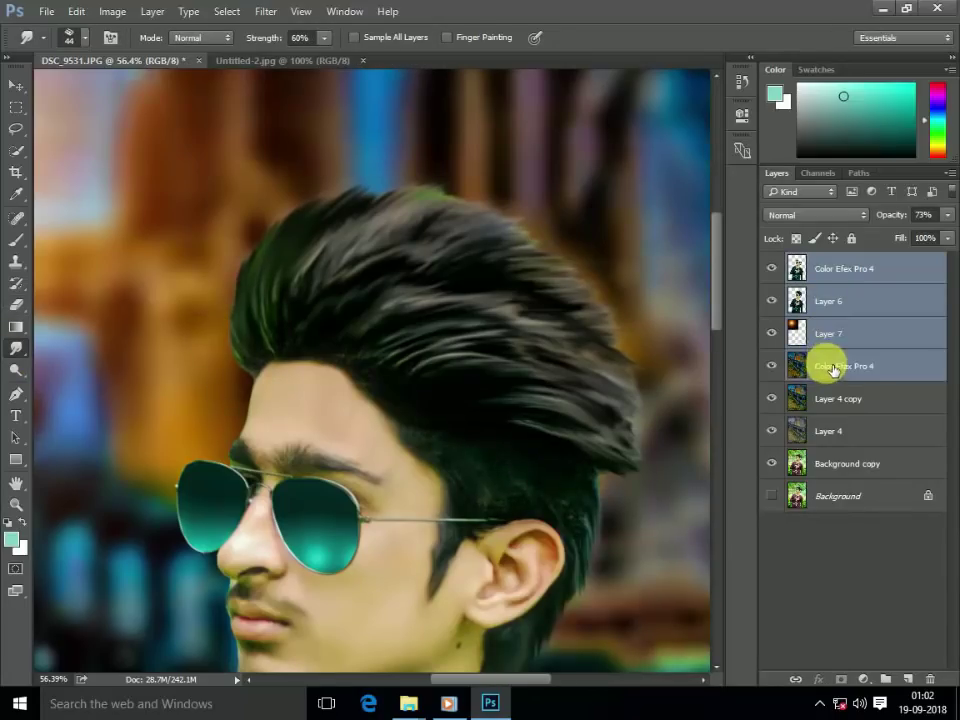
Merge Layer 6 with the filtered Color Efex Pro 4 layer, dismissing an accidental GREYCstoration dialog.
left_click(826, 303)
left_click(826, 270, "shift")
key("ctrl+e")
left_click(265, 11)
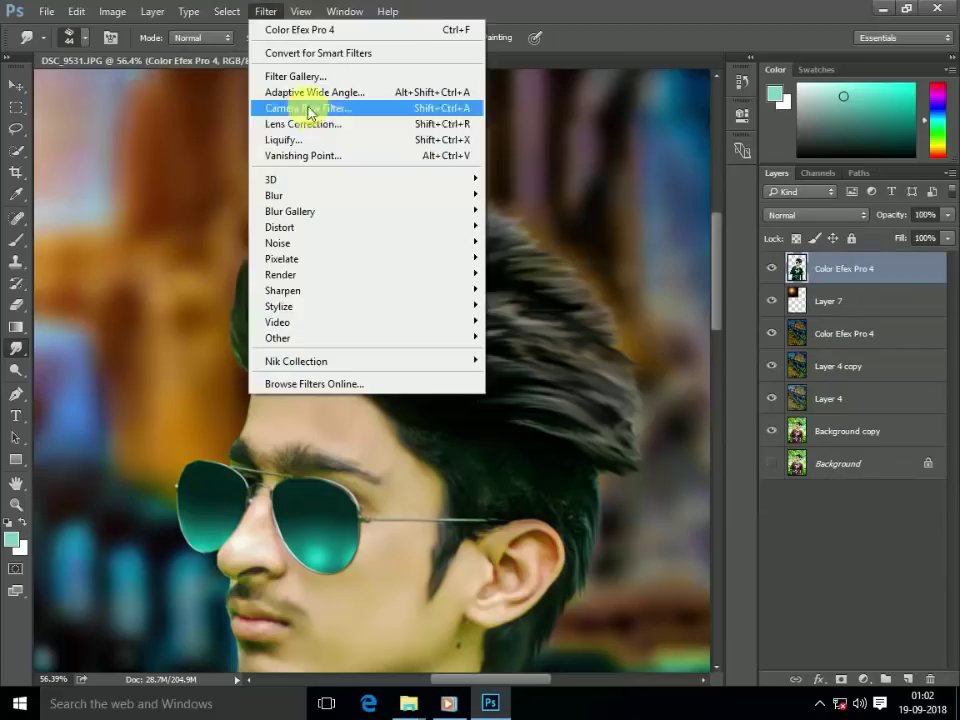
left_click(463, 321)
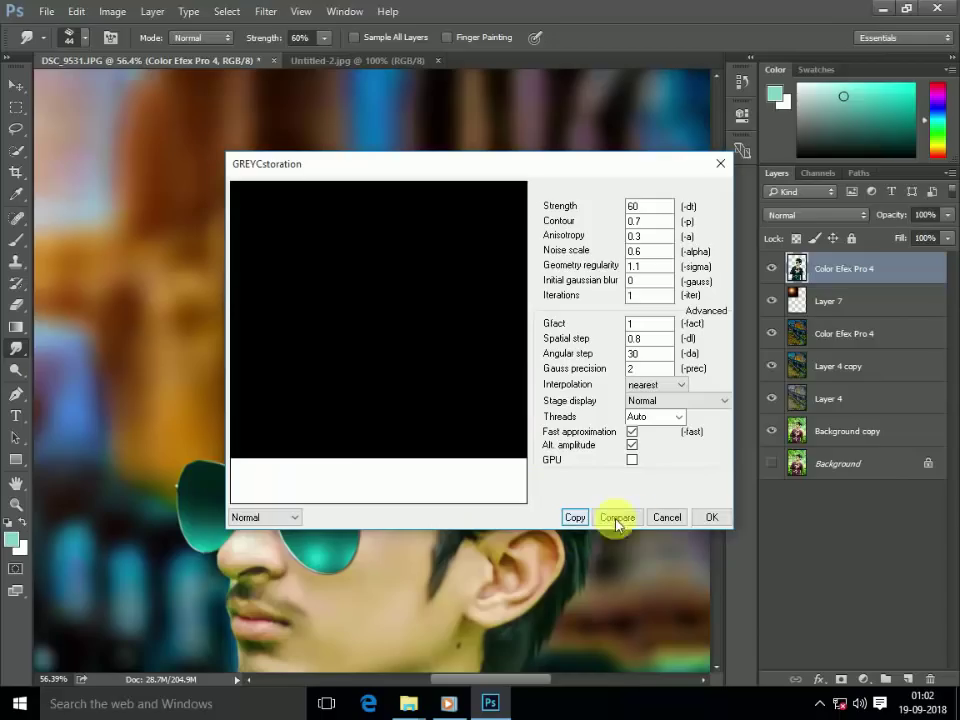
key("Escape")
key("ctrl+0")
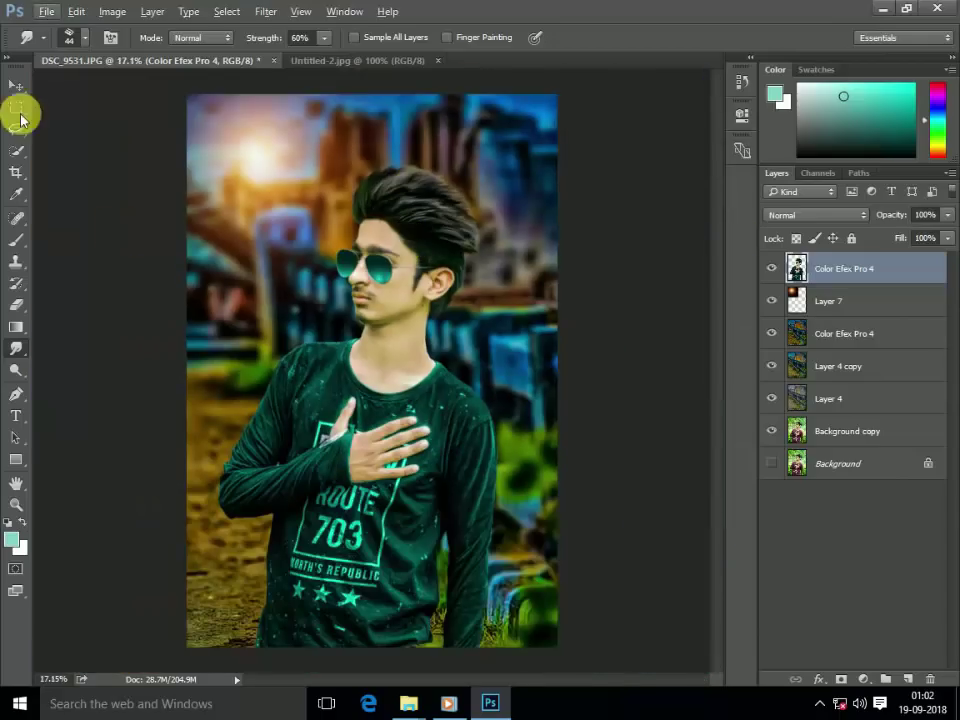
Try the Crop and Smudge tools without changing the image.
left_click(16, 172)
key("Return")
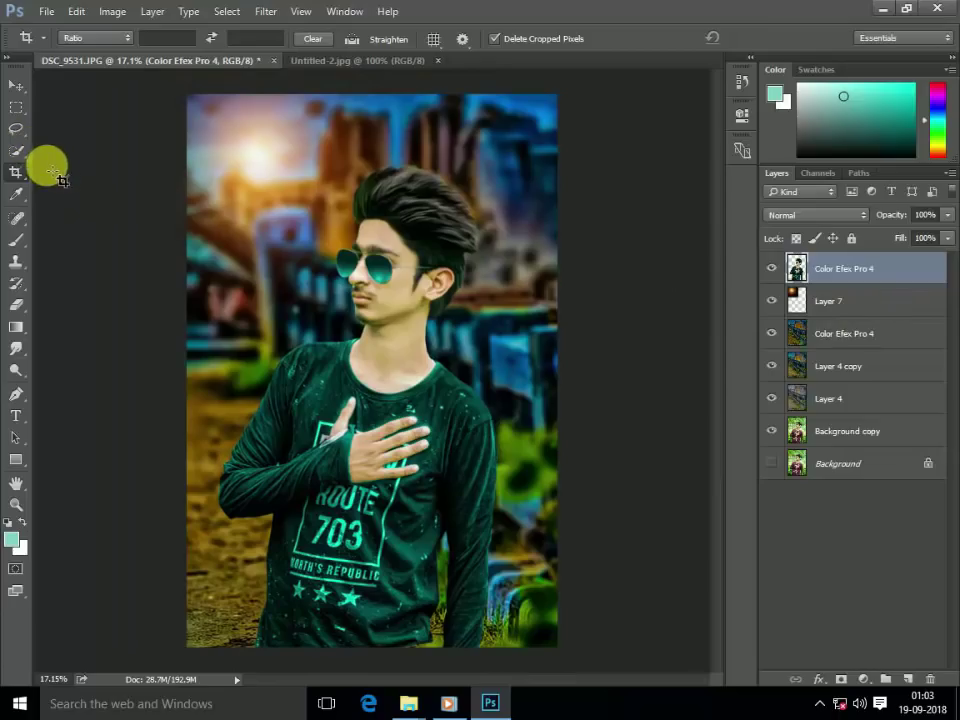
left_click(16, 348)
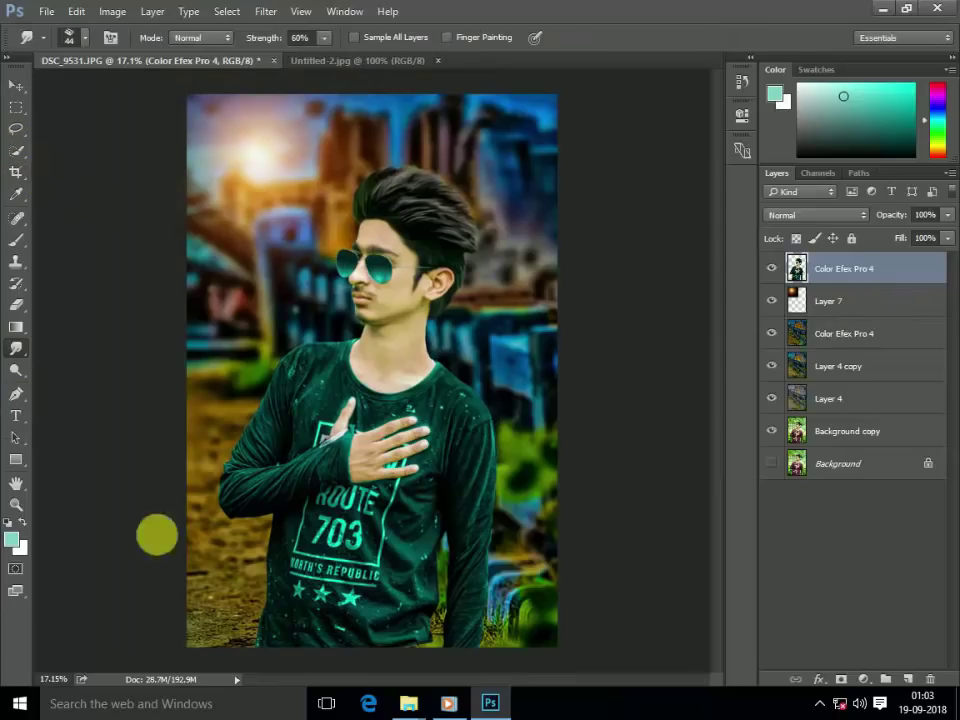
right_click(381, 617)
left_click(378, 662)
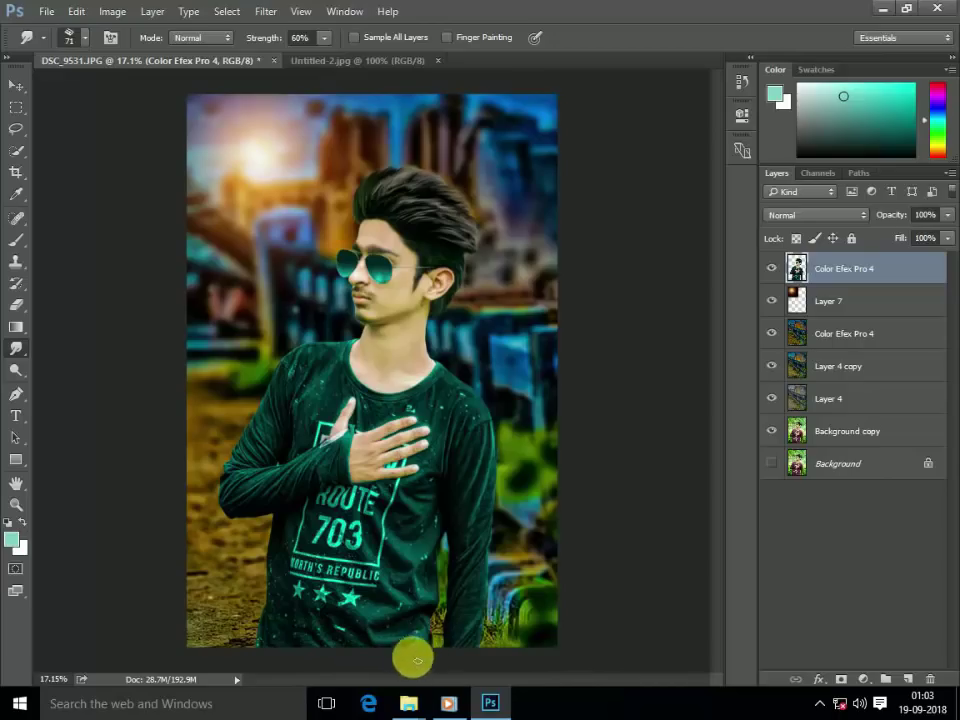
Hide layers to compare the edit with the original green-park photo, then show all layers again.
left_click_drag(771, 366, 771, 398)
left_click(771, 333)
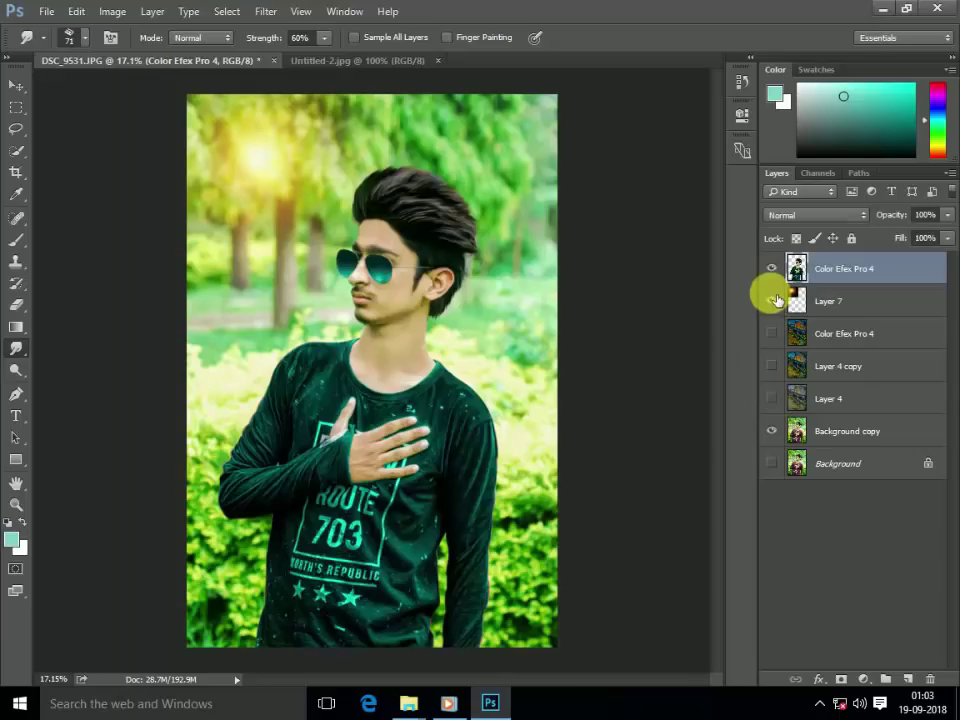
left_click(771, 268)
left_click(771, 268)
left_click(771, 268)
left_click(771, 268)
left_click(771, 268)
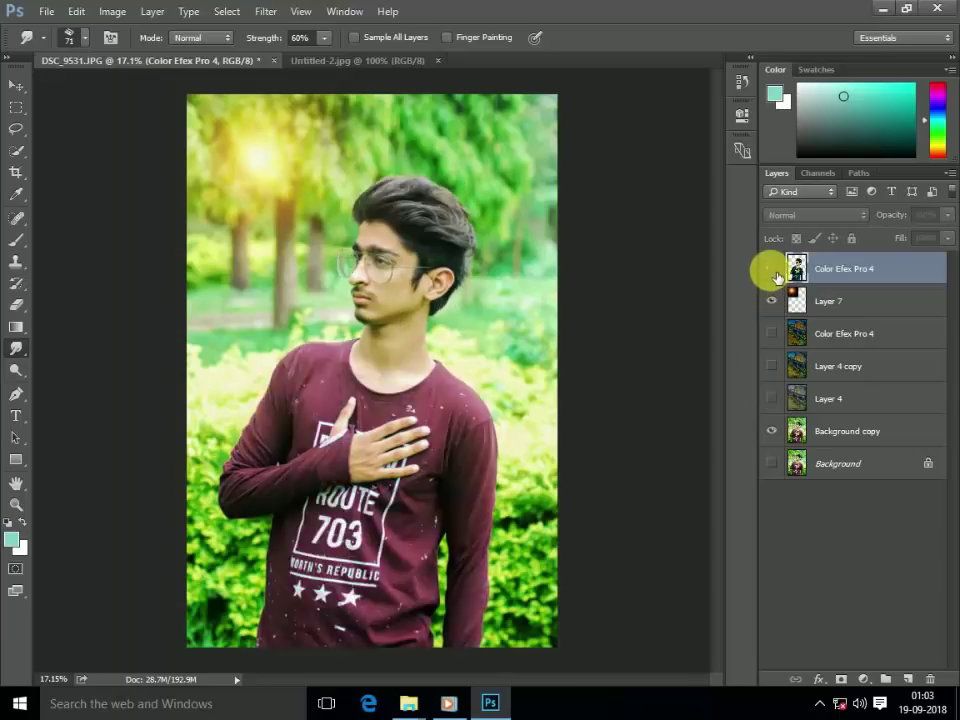
left_click(771, 268)
left_click_drag(771, 333, 771, 398)
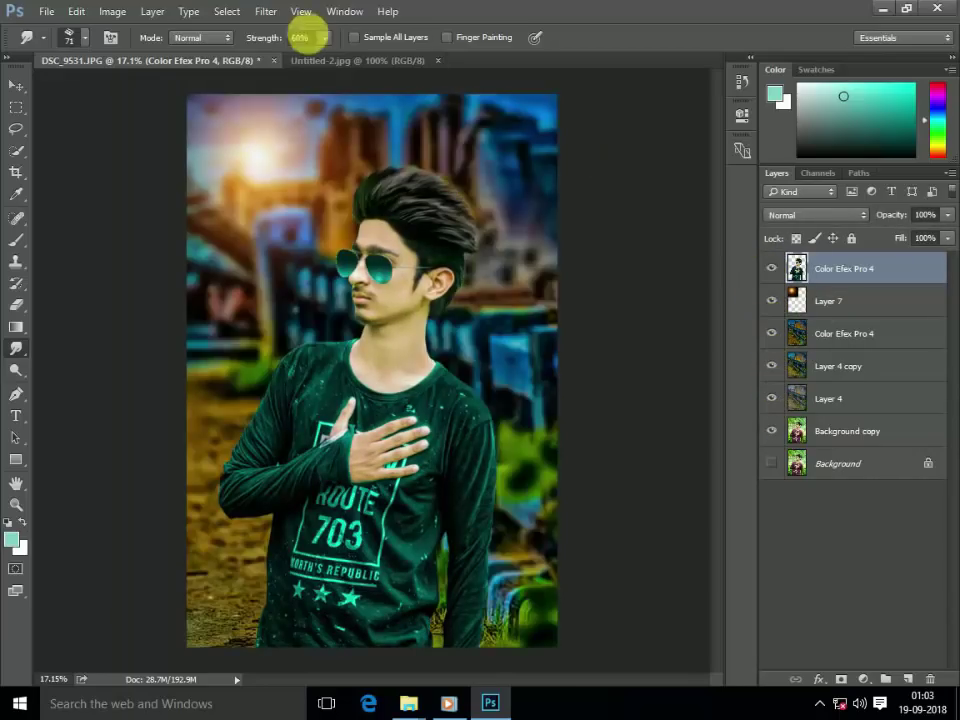
left_click(265, 11)
mouse_move(278, 243)
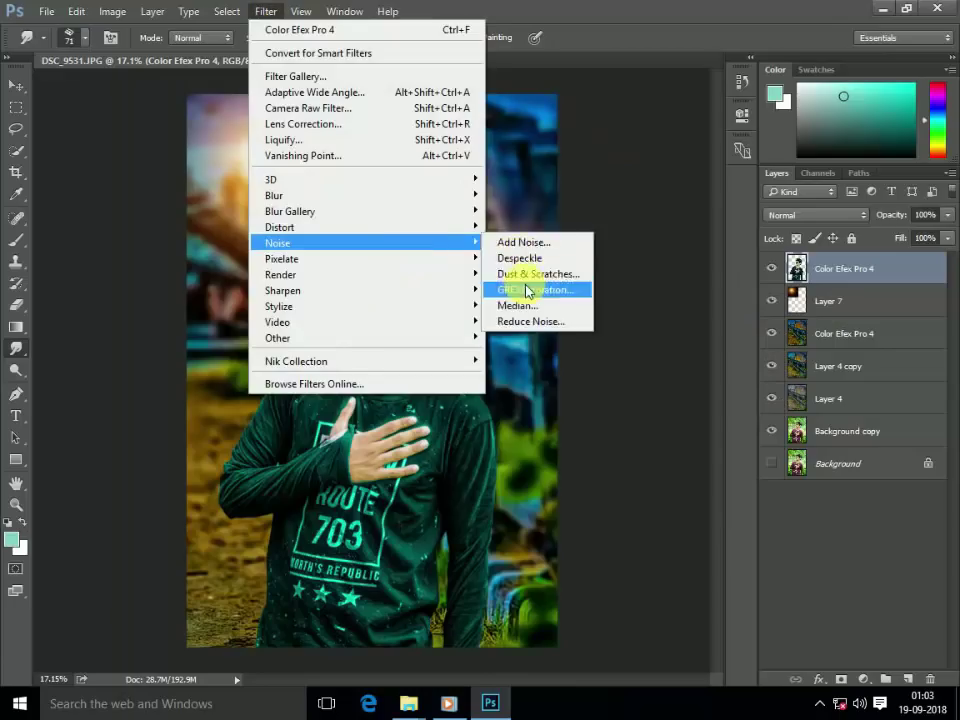
Open GREYCstoration and enter Contour 0.2 plus the Anisotropy and Geometry regularity values.
left_click(527, 290)
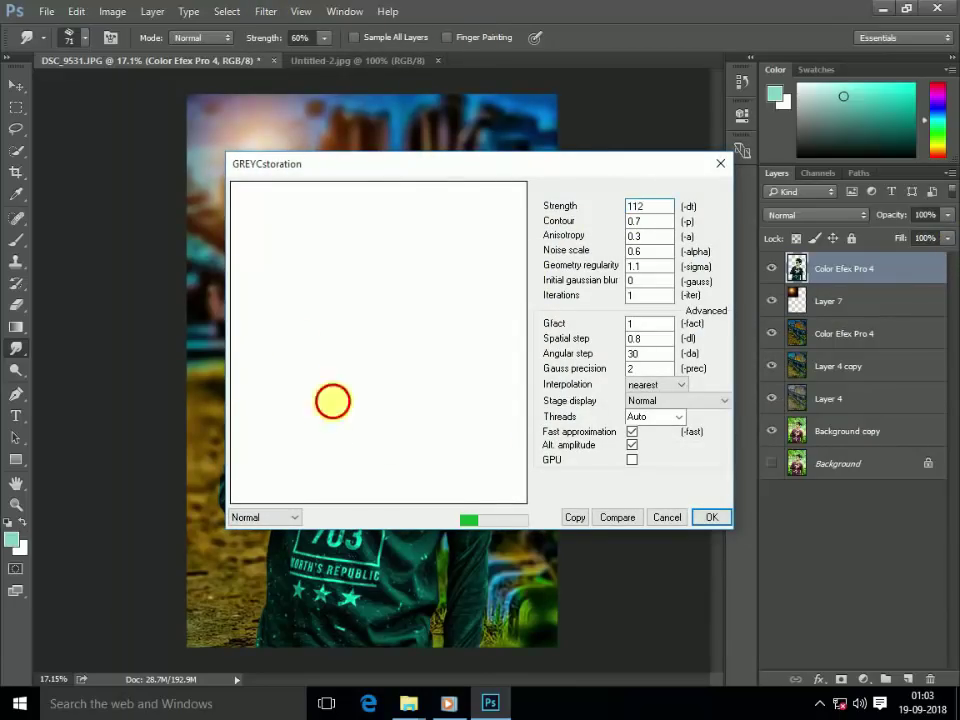
left_click_drag(352, 381, 381, 520)
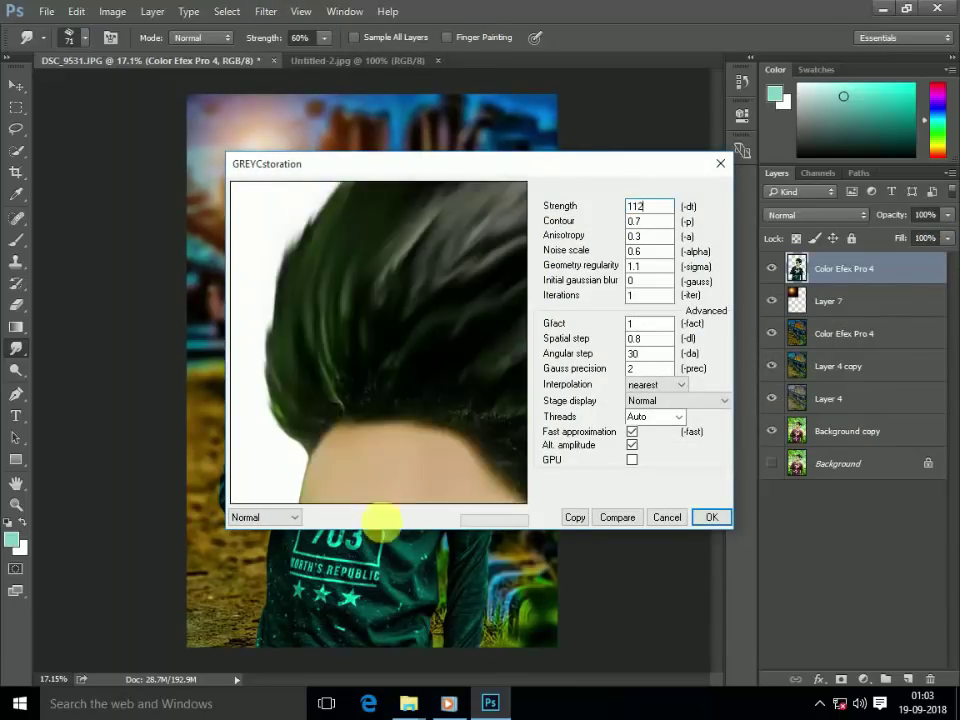
key("Tab")
type("0.2")
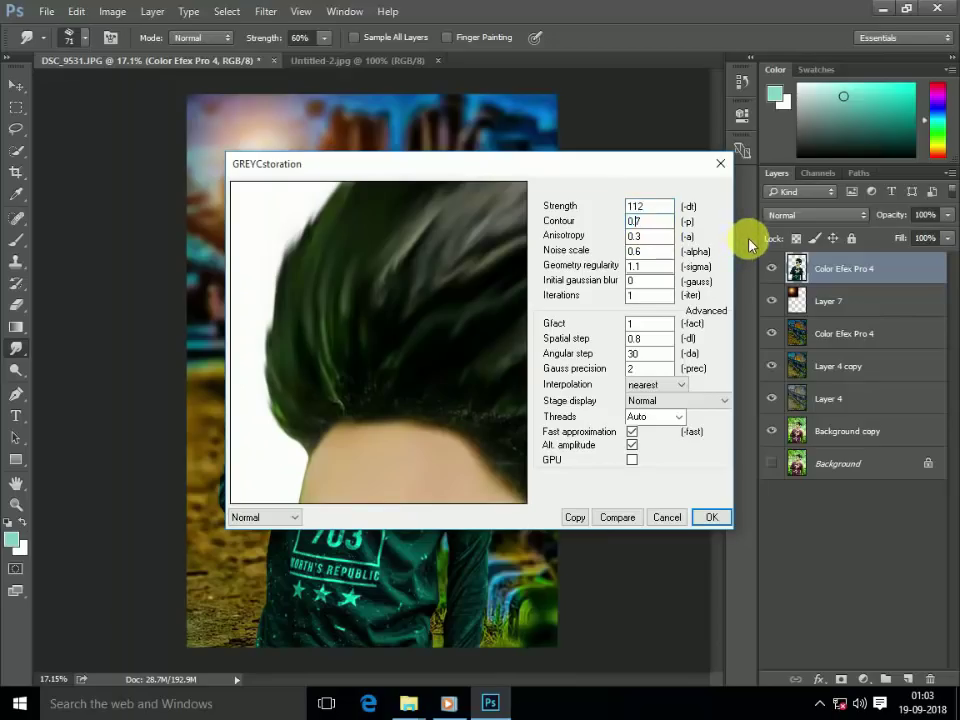
left_click(663, 238)
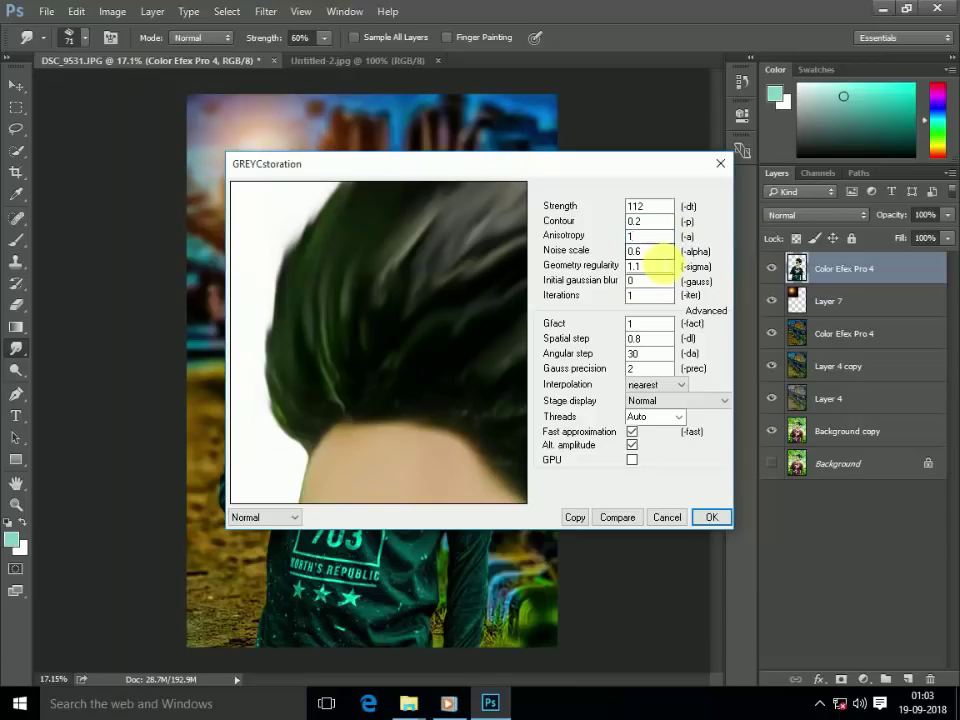
type("0.1")
key("Tab")
type("8")
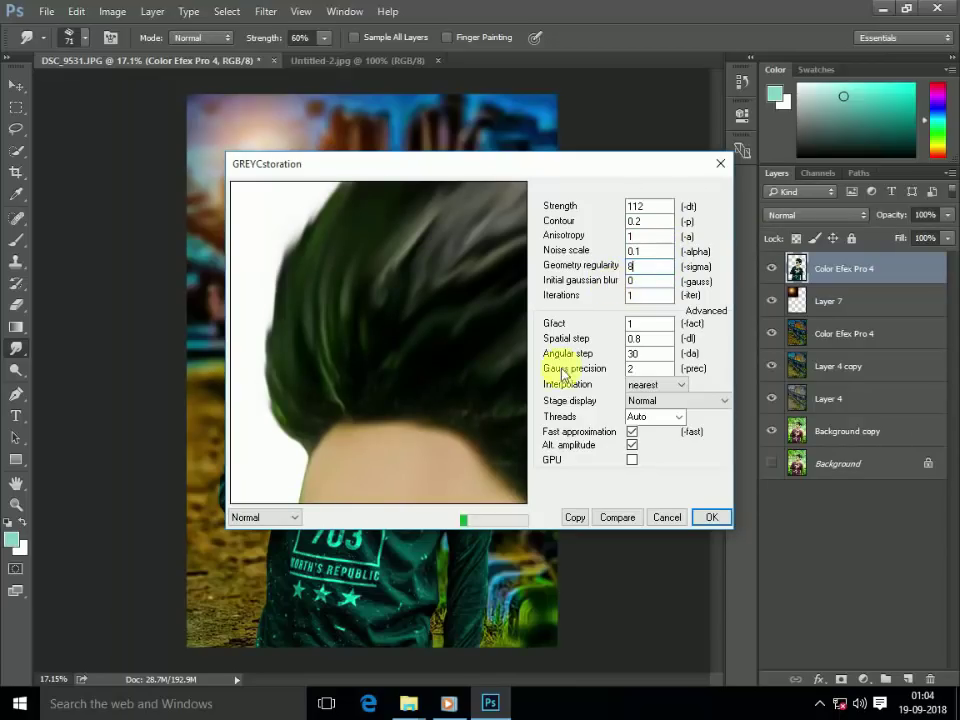
Check the hair and face in the preview, set Iterations to 4 and apply the filter.
mouse_move(500, 430)
left_mouse_down()
mouse_move(456, 332)
mouse_move(471, 471)
mouse_move(455, 358)
left_mouse_up()
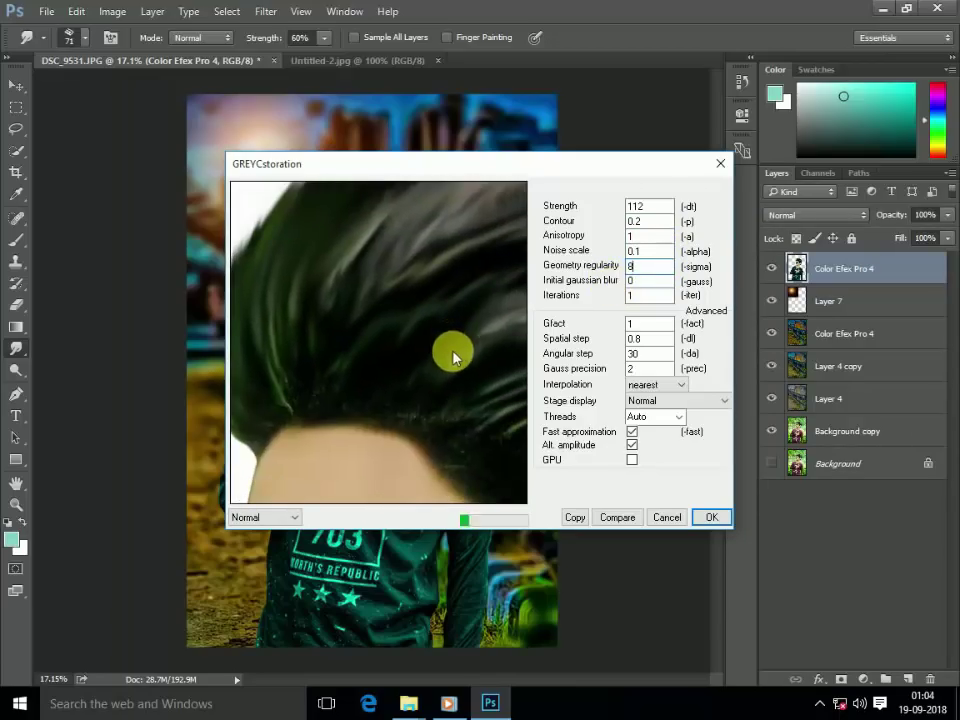
mouse_move(429, 461)
left_mouse_down()
mouse_move(450, 454)
mouse_move(472, 291)
mouse_move(514, 317)
mouse_move(340, 362)
mouse_move(335, 260)
left_mouse_up()
double_click(648, 295)
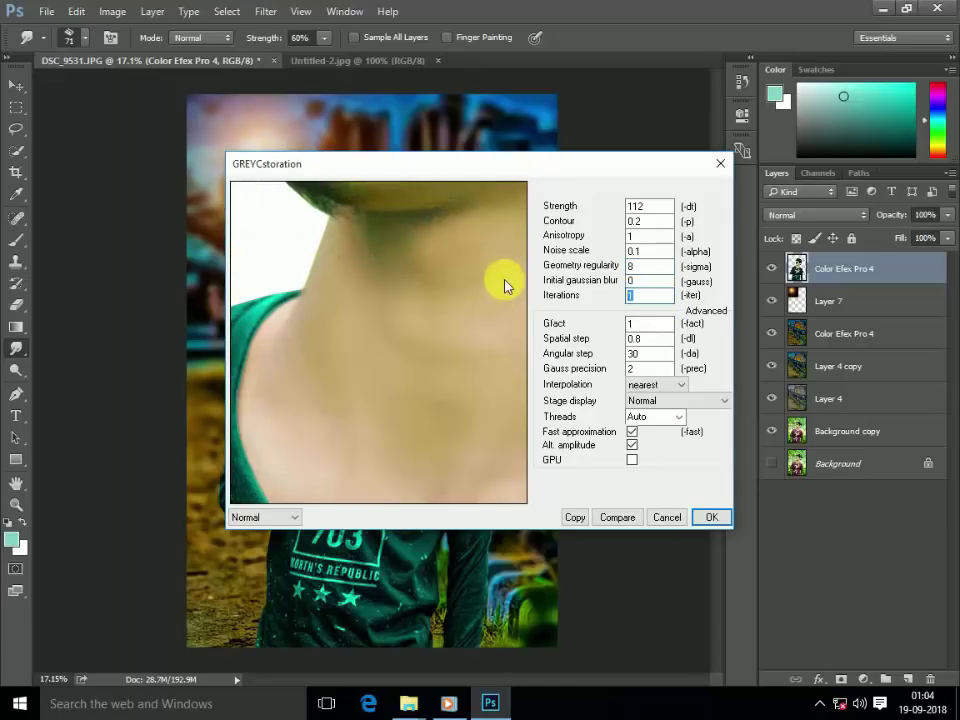
type("5")
left_click_drag(455, 270, 403, 671)
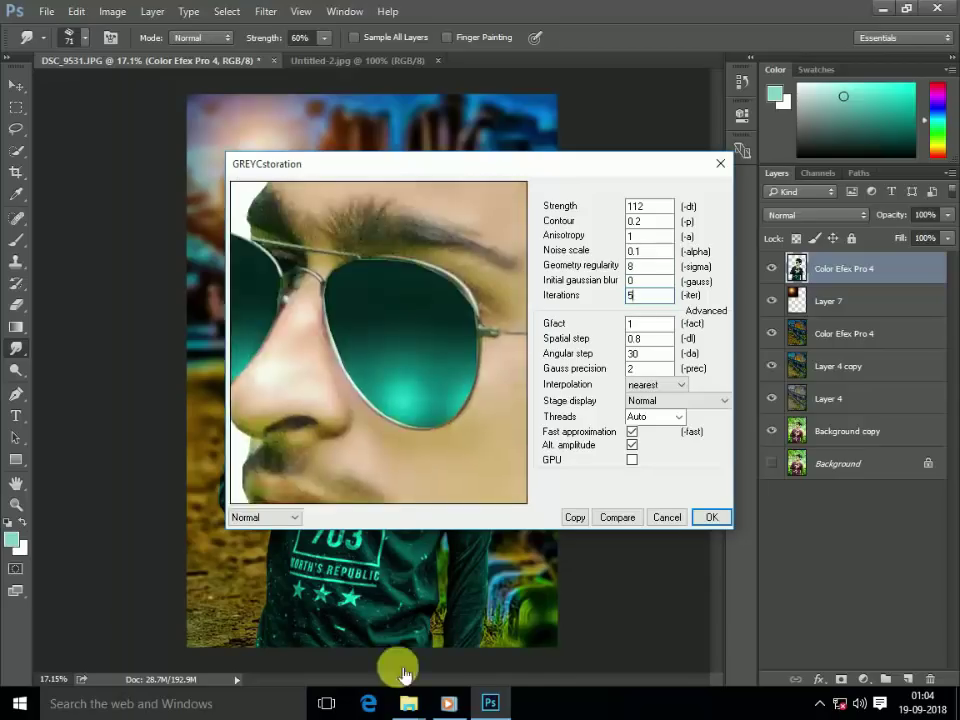
left_click_drag(375, 394, 415, 480)
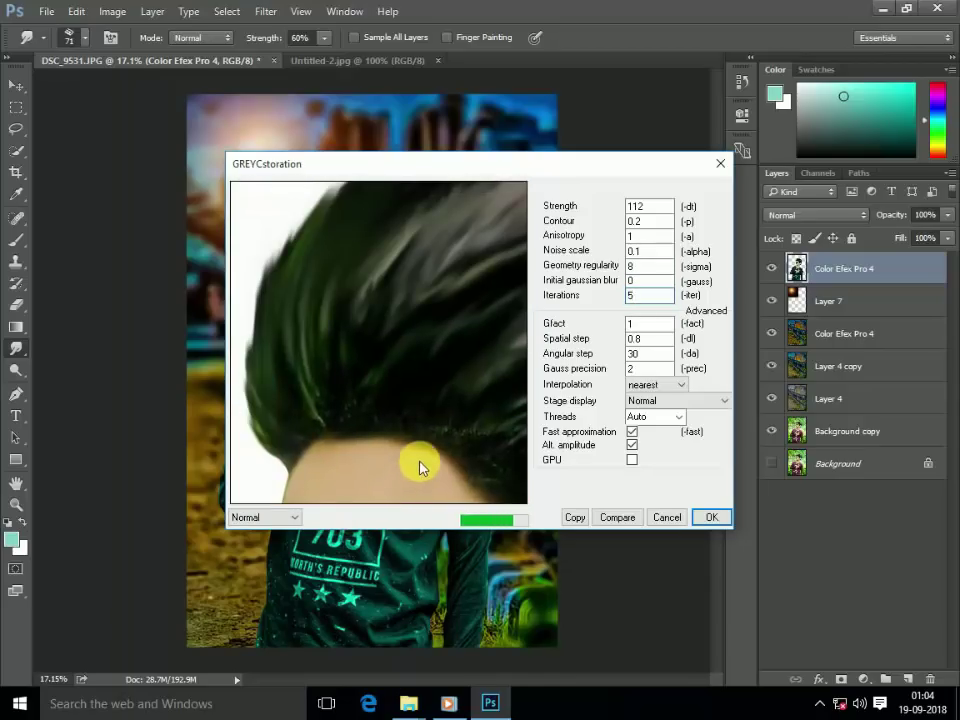
left_click_drag(343, 450, 293, 479)
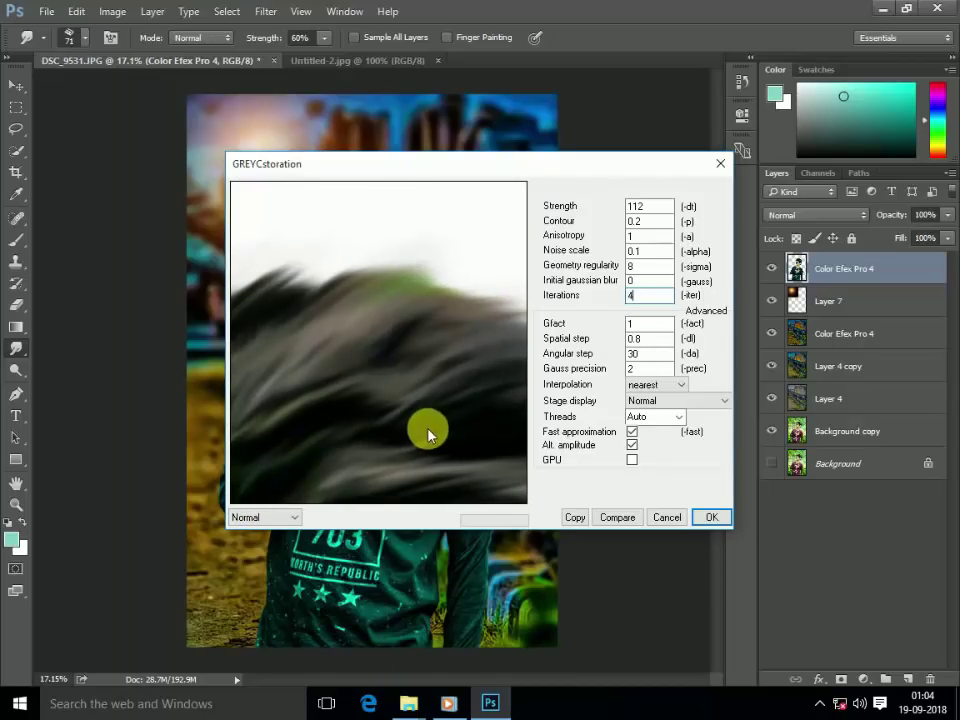
key("BackSpace")
type("4")
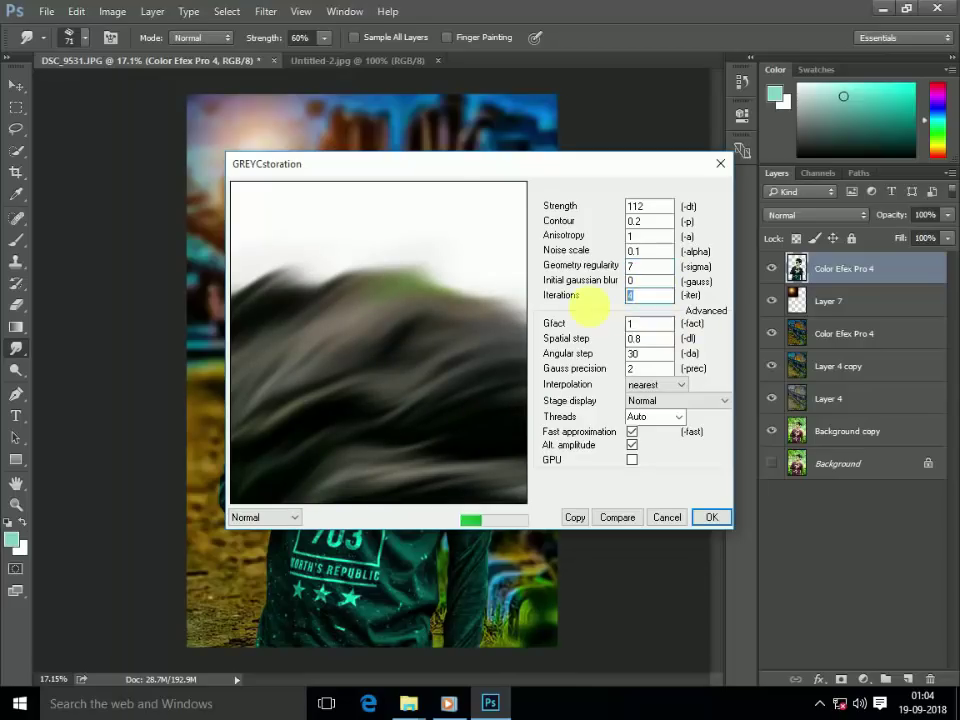
left_click(712, 517)
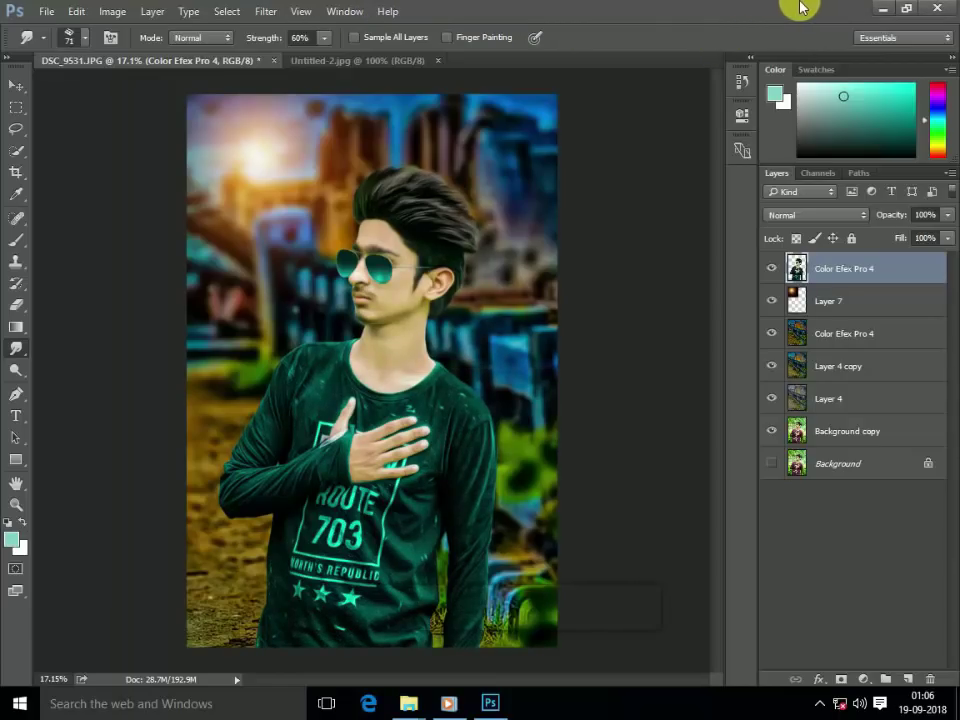
Clear the selection and stamp all visible layers into a new Layer 8.
left_click(16, 104)
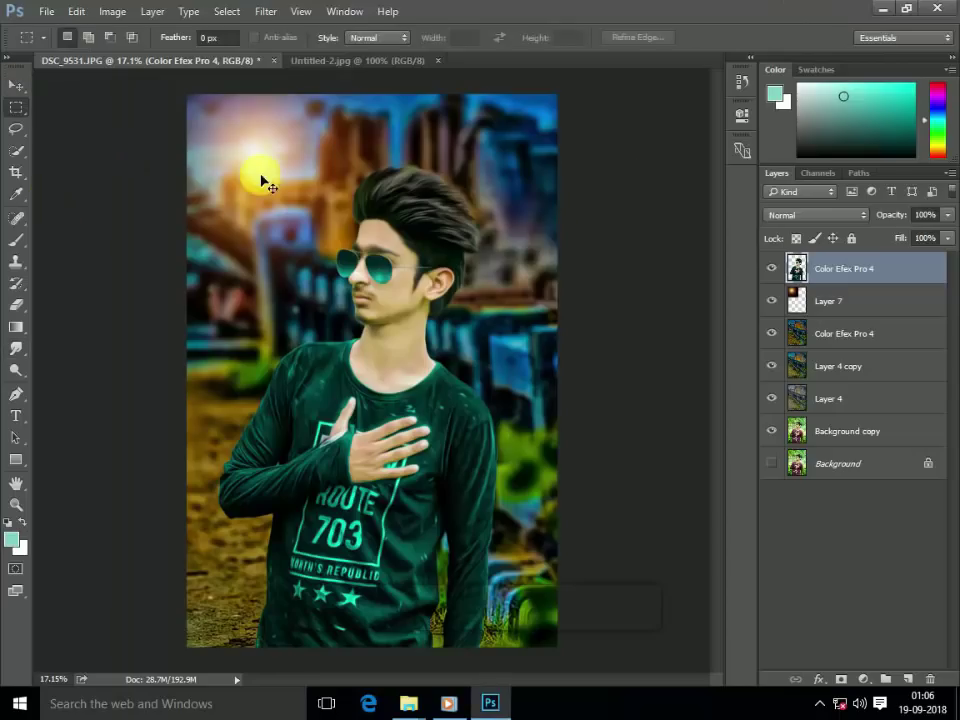
key("ctrl+a")
key("Delete")
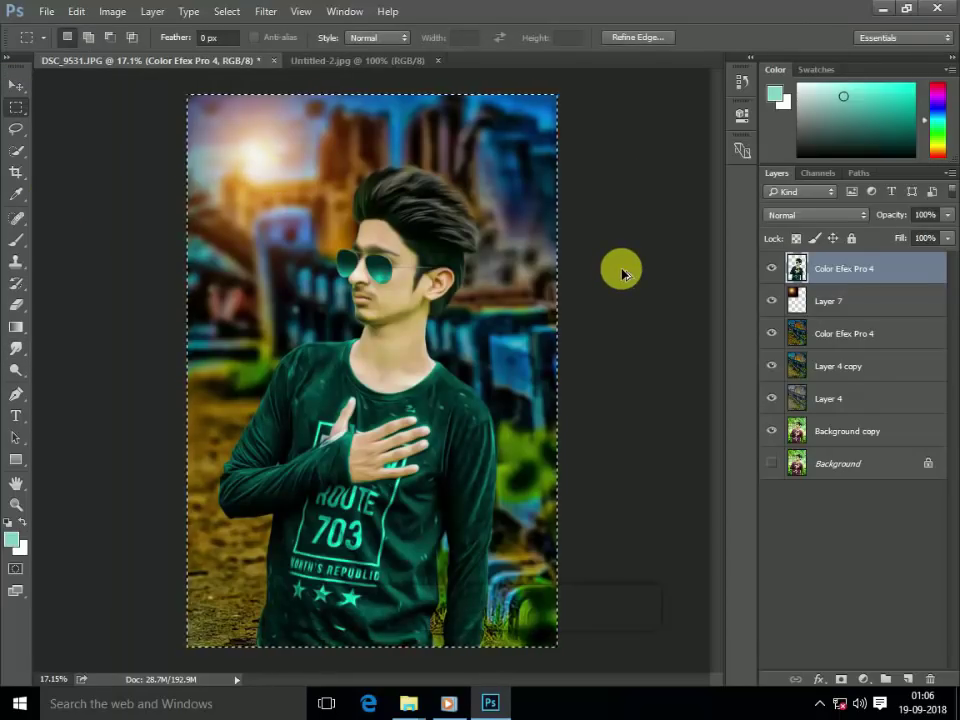
key("ctrl+d")
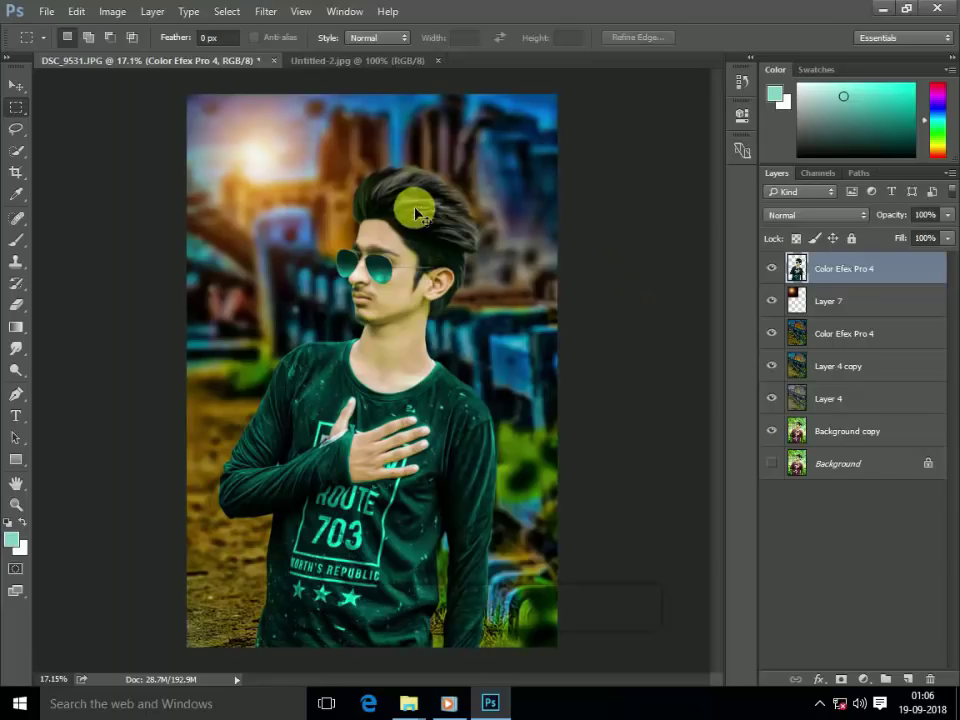
key("ctrl+alt+shift+e")
key("v")
mouse_move(279, 268)
left_mouse_down()
mouse_move(458, 396)
mouse_move(437, 360)
mouse_move(414, 364)
left_mouse_up()
scroll(437, 360, "up", 3)
scroll(424, 285, "up", 2)
scroll(279, 396, "up", 2)
scroll(429, 489, "up", 2)
Switch to the Eraser, compare Layer 8 on and off, and shrink the brush.
left_click(16, 305)
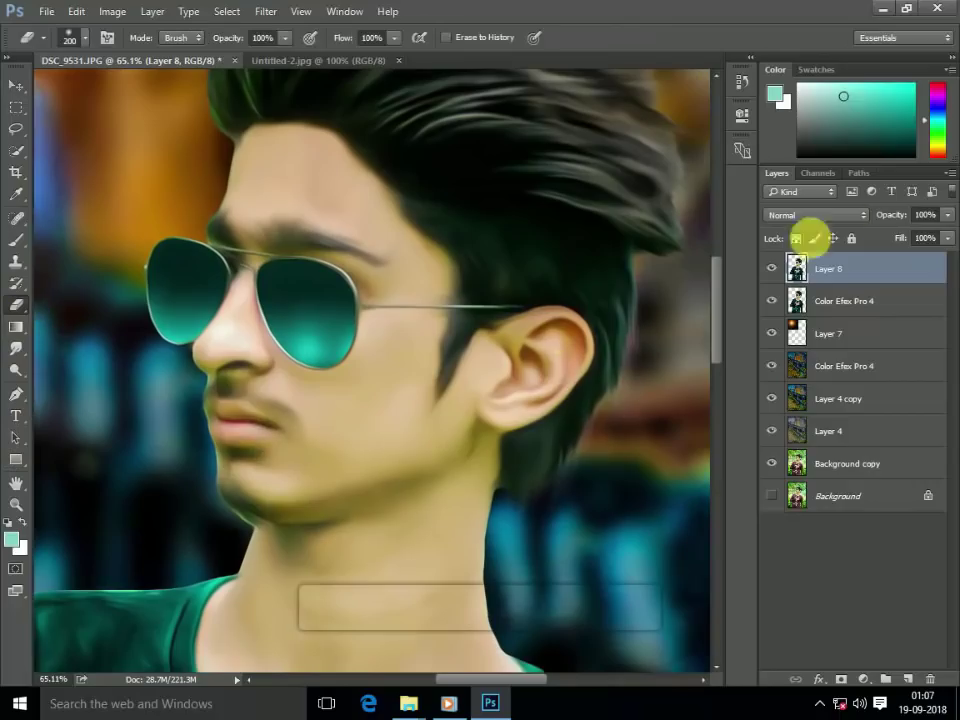
left_click(771, 268)
left_click(775, 268)
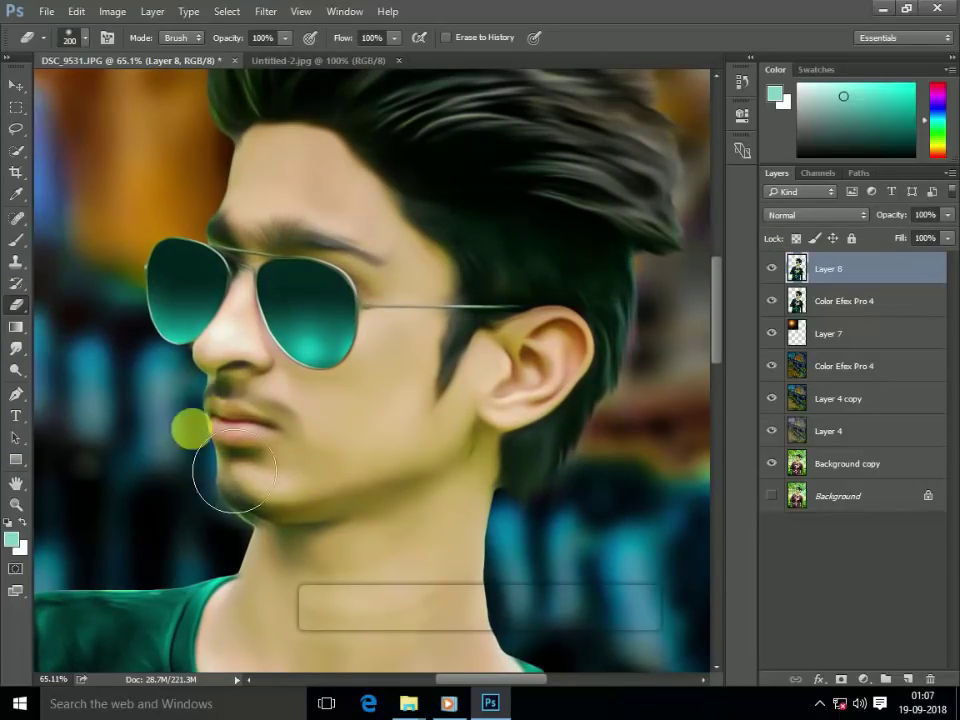
scroll(300, 200, "up", 3)
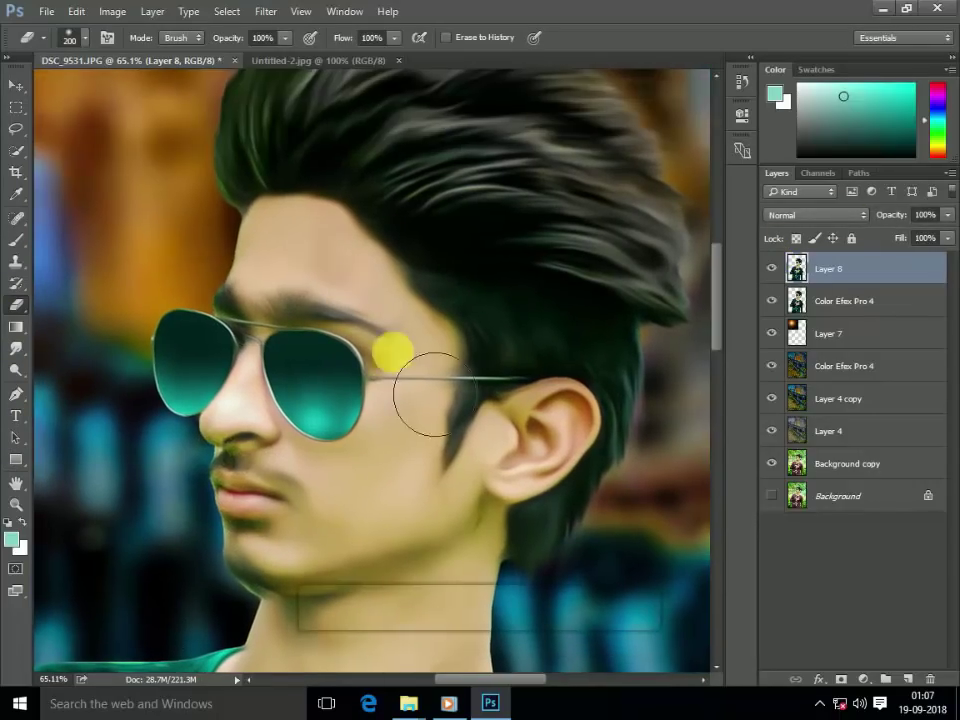
key("bracketleft")
key("bracketleft")
key("bracketleft")
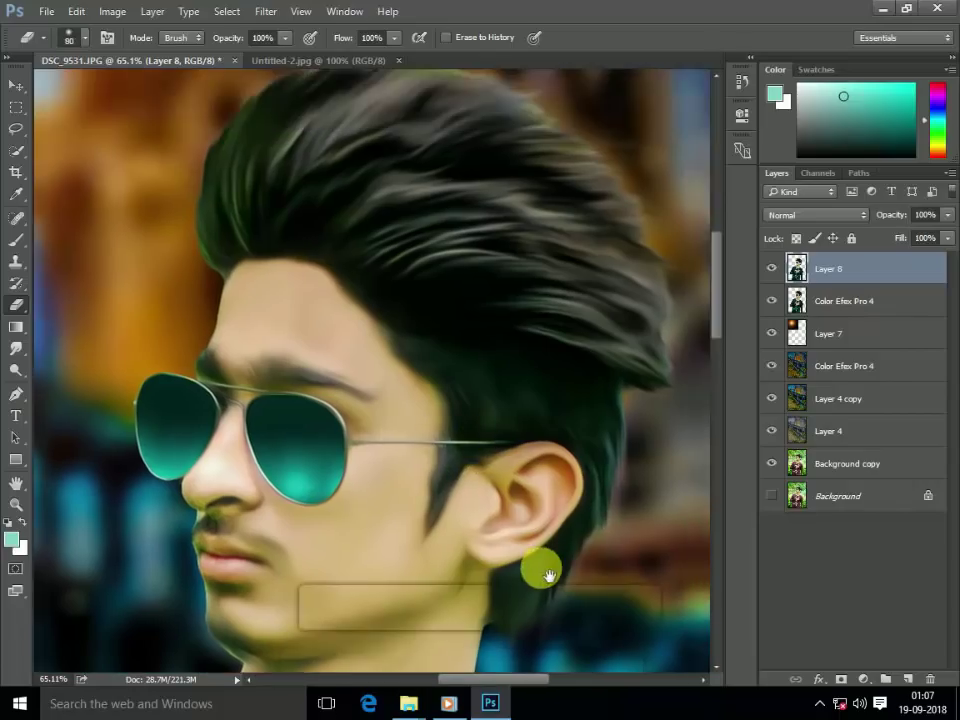
scroll(515, 470, "up", 5)
key("bracketleft")
Erase Layer 8 from the lips across the cheek.
scroll(502, 405, "down", 15)
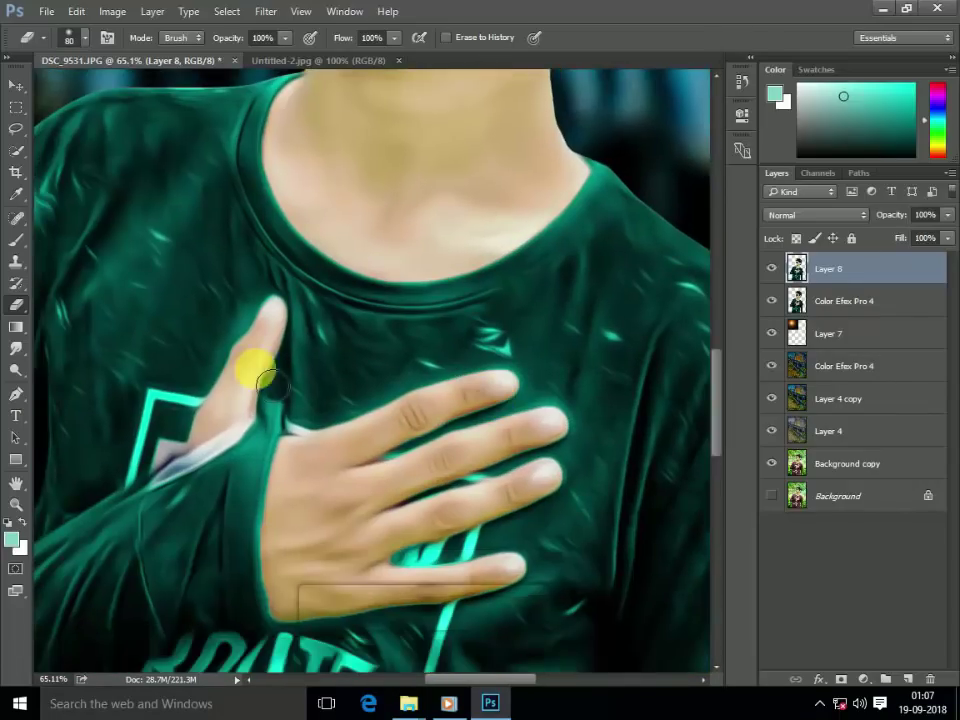
scroll(347, 399, "up", 2)
scroll(347, 398, "down", 3, "alt")
scroll(360, 381, "down", 2, "alt")
scroll(505, 207, "up", 3, "alt")
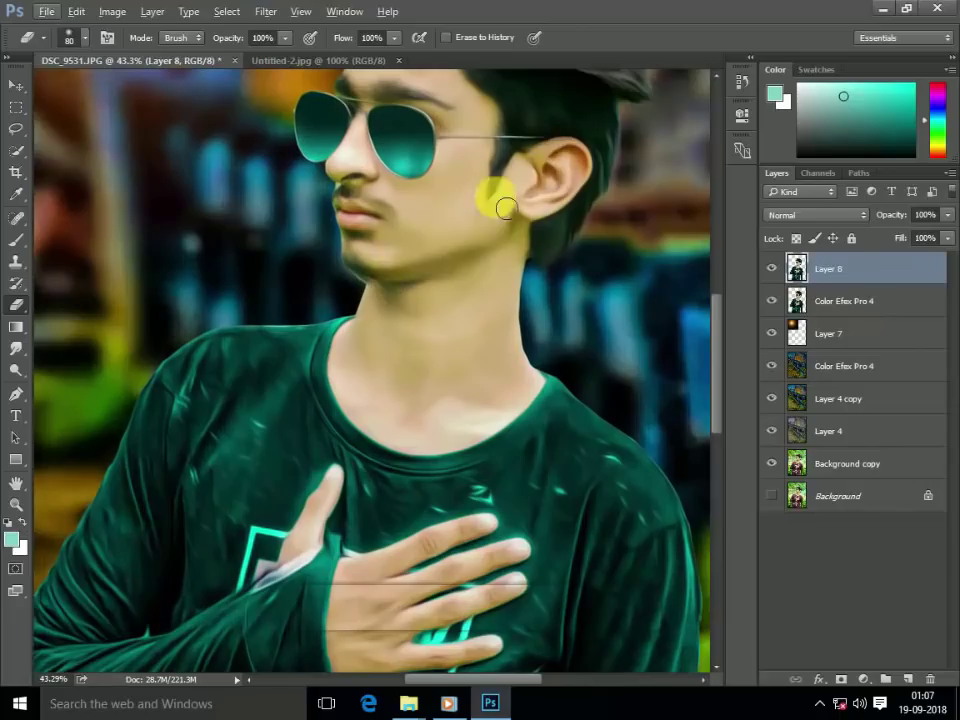
scroll(450, 377, "up", 4)
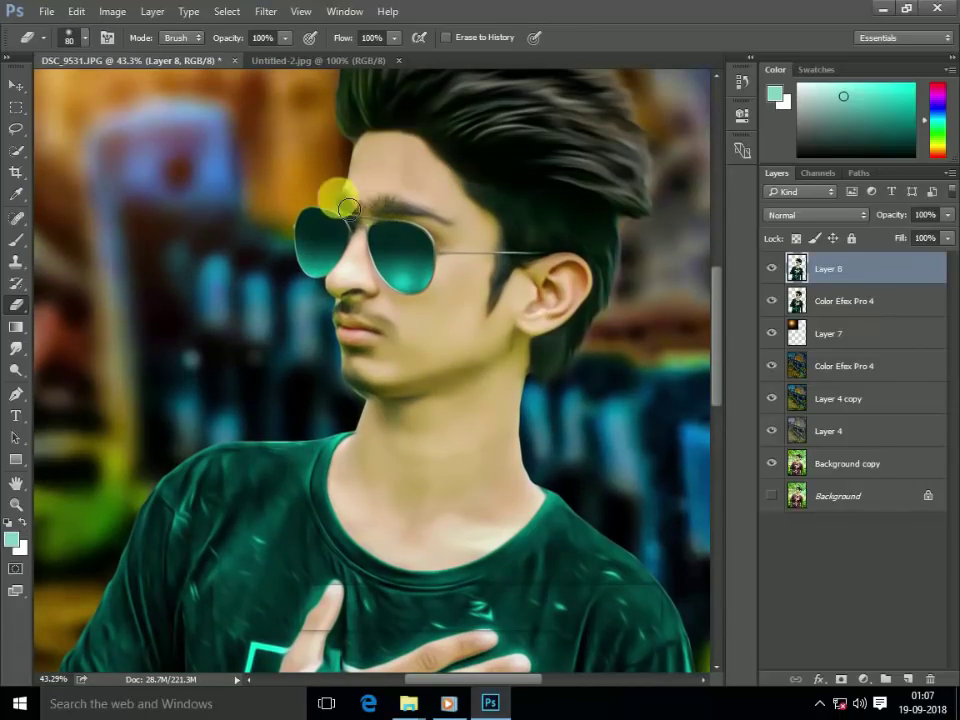
mouse_move(364, 343)
left_mouse_down()
mouse_move(350, 368)
mouse_move(425, 354)
left_mouse_up()
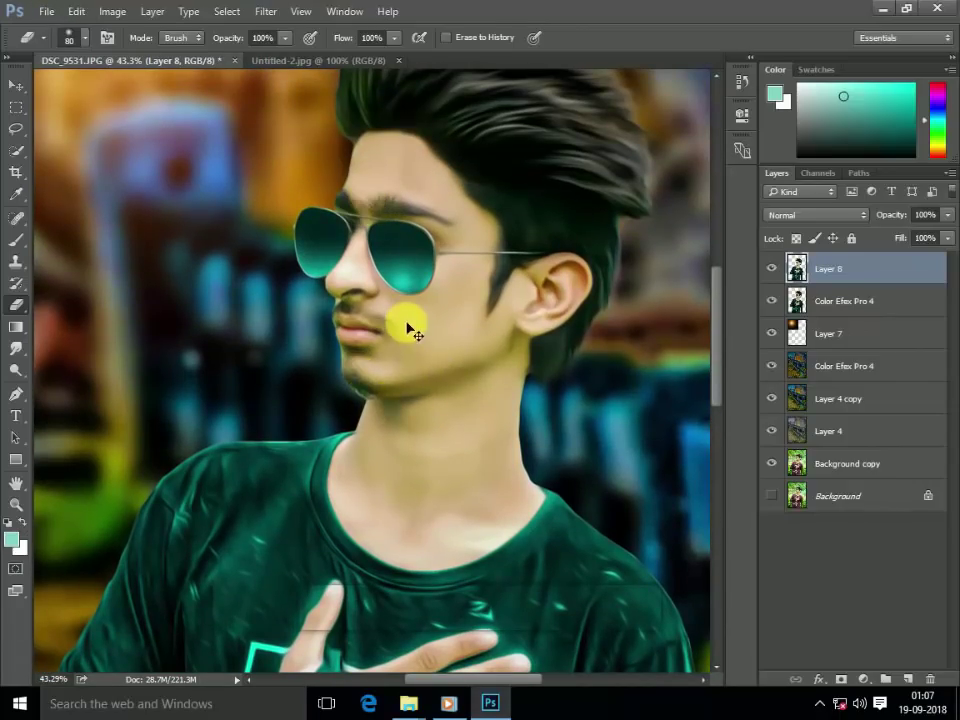
scroll(410, 328, "down", 1, "alt")
scroll(375, 396, "down", 1, "alt")
scroll(407, 386, "down", 1, "alt")
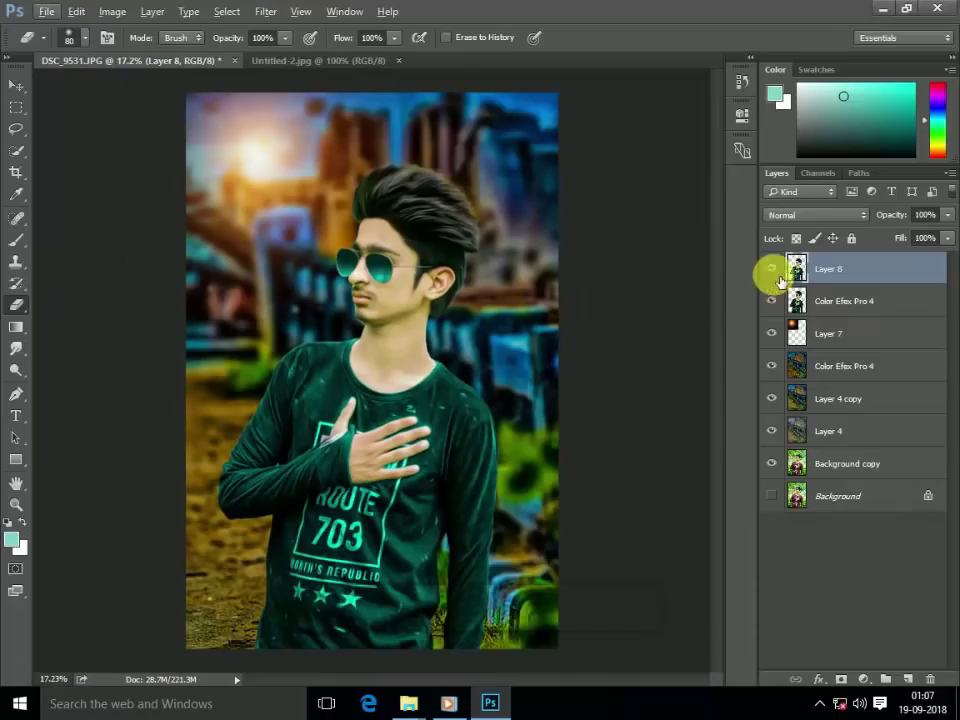
Merge Layer 8 with Color Efex Pro 4, then place, enlarge and invert the quote image.
left_click(836, 300, "shift")
key("ctrl+e")
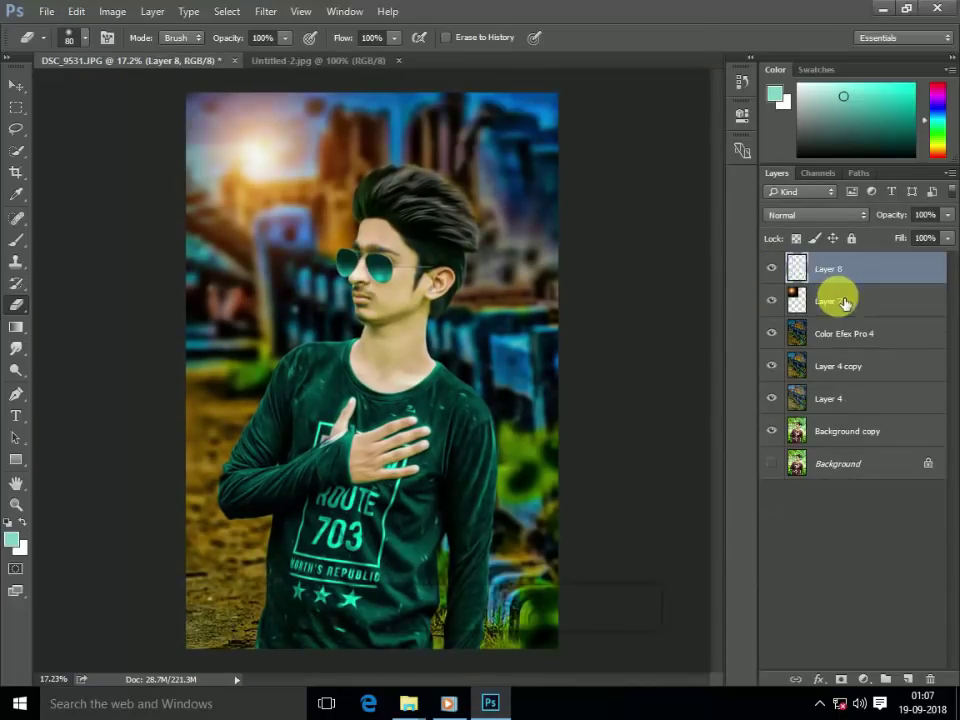
mouse_move(408, 704)
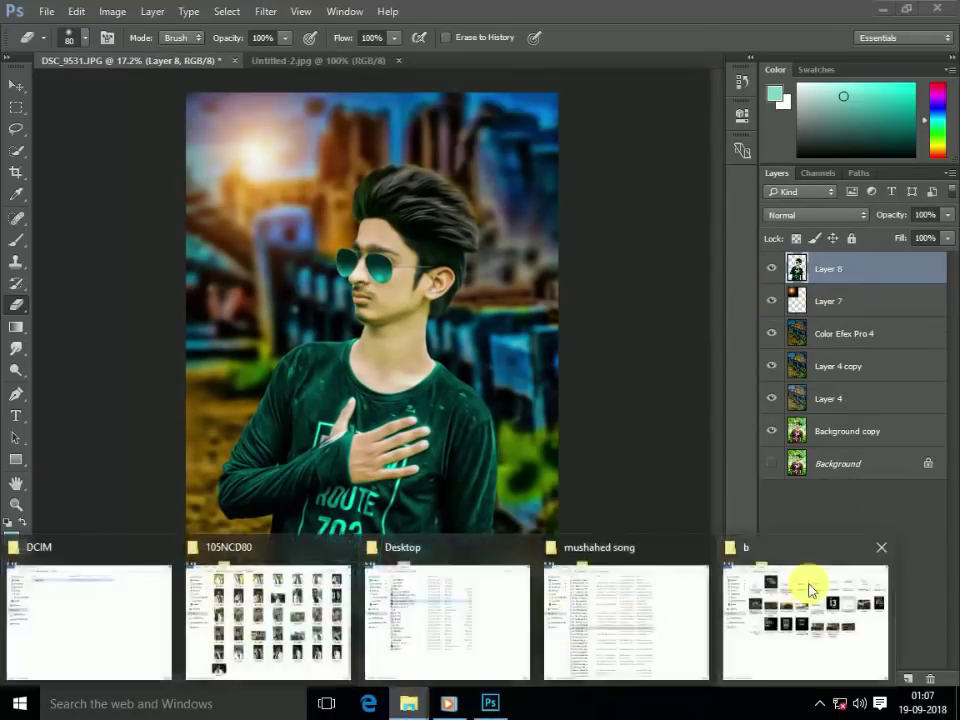
left_click(810, 591)
left_click_drag(607, 290, 378, 485)
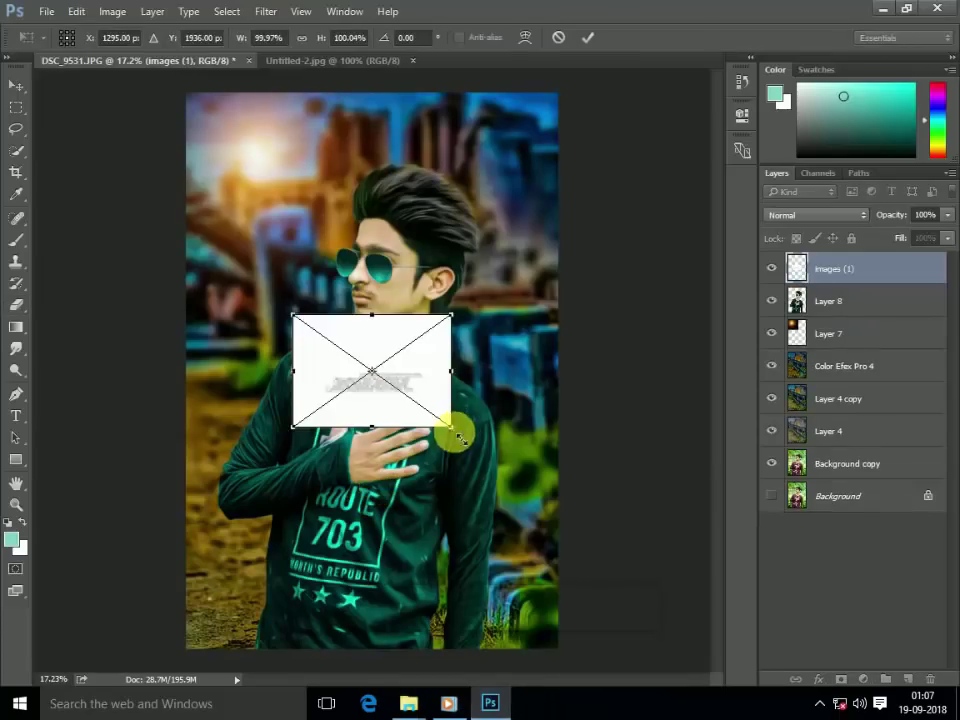
mouse_move(451, 427)
left_mouse_down()
mouse_move(444, 386)
mouse_move(412, 375)
left_mouse_up()
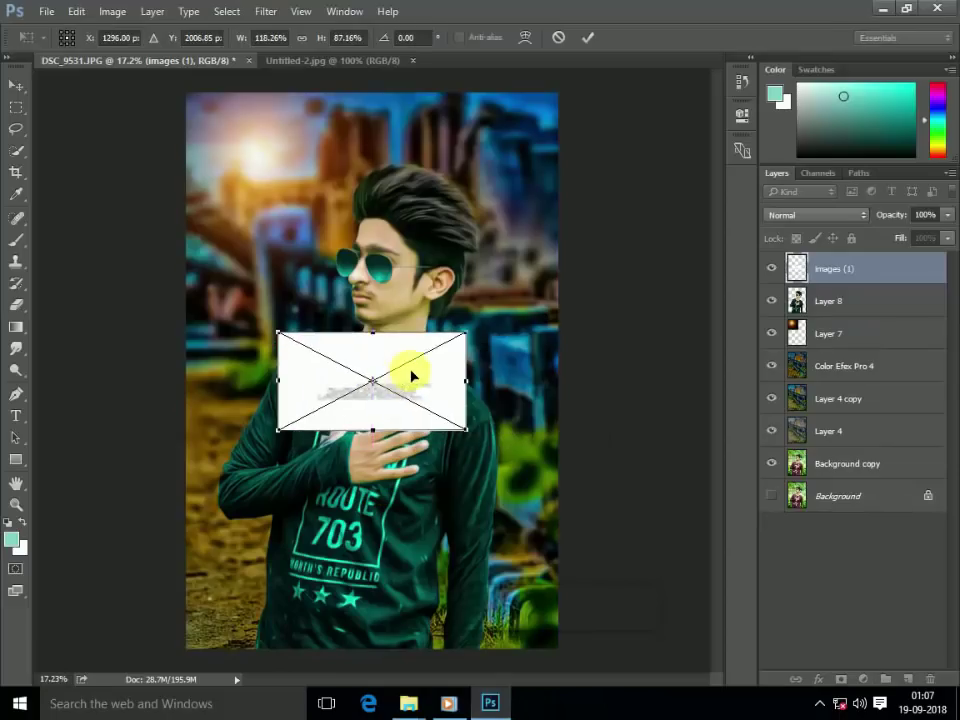
key("Return")
key("e")
key("ctrl+i")
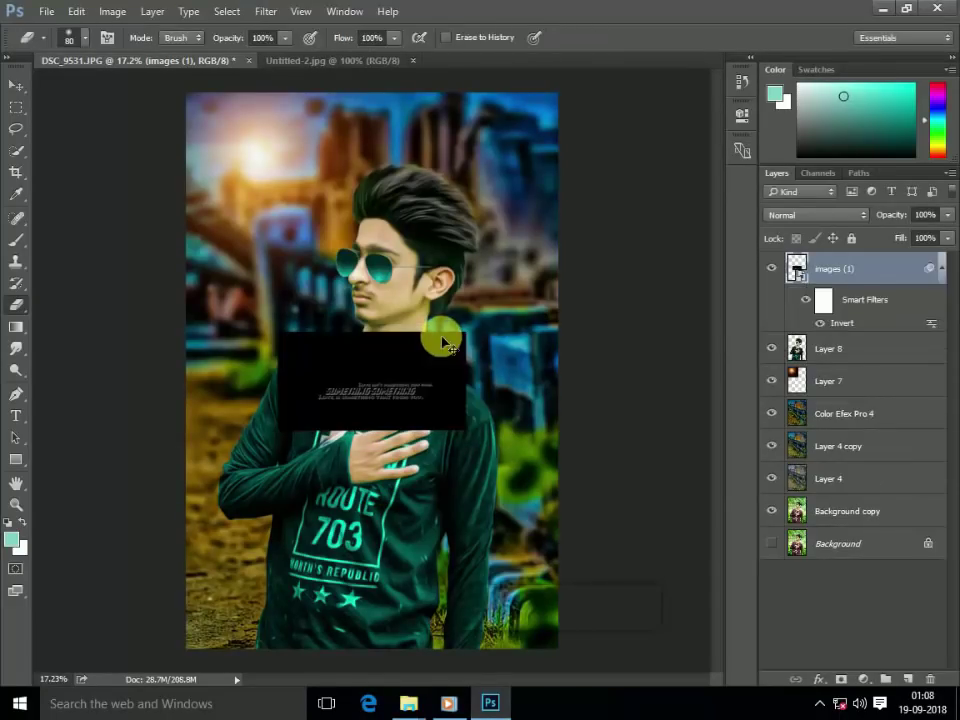
Enlarge the quote text around its centre and move it lower.
key("ctrl+t")
left_click(505, 277)
left_click_drag(474, 338, 540, 296)
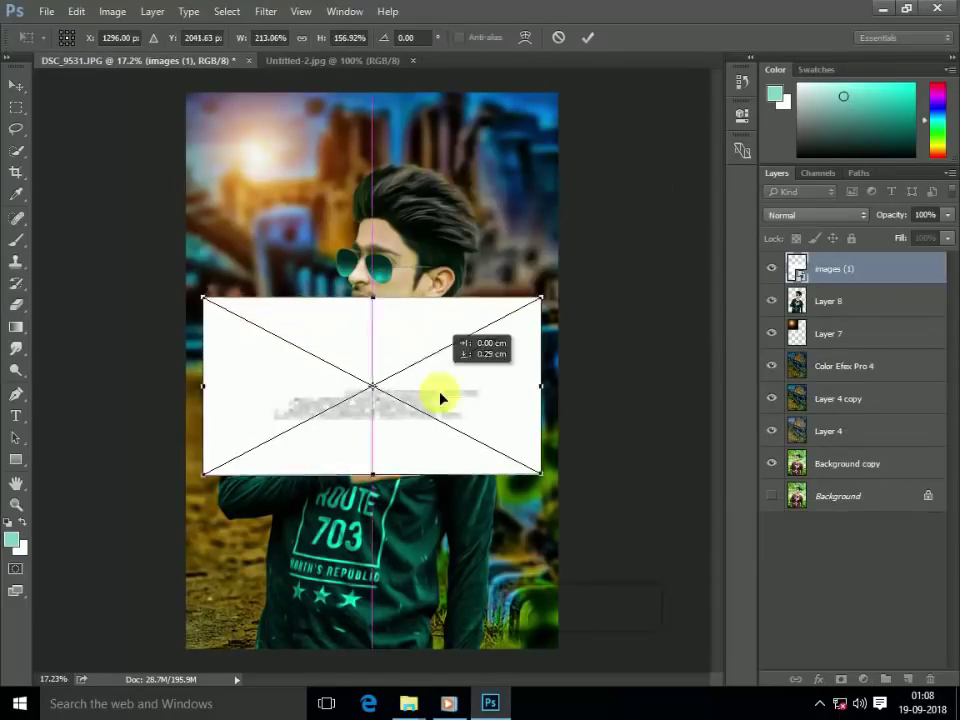
left_click_drag(439, 396, 433, 486)
key("Return")
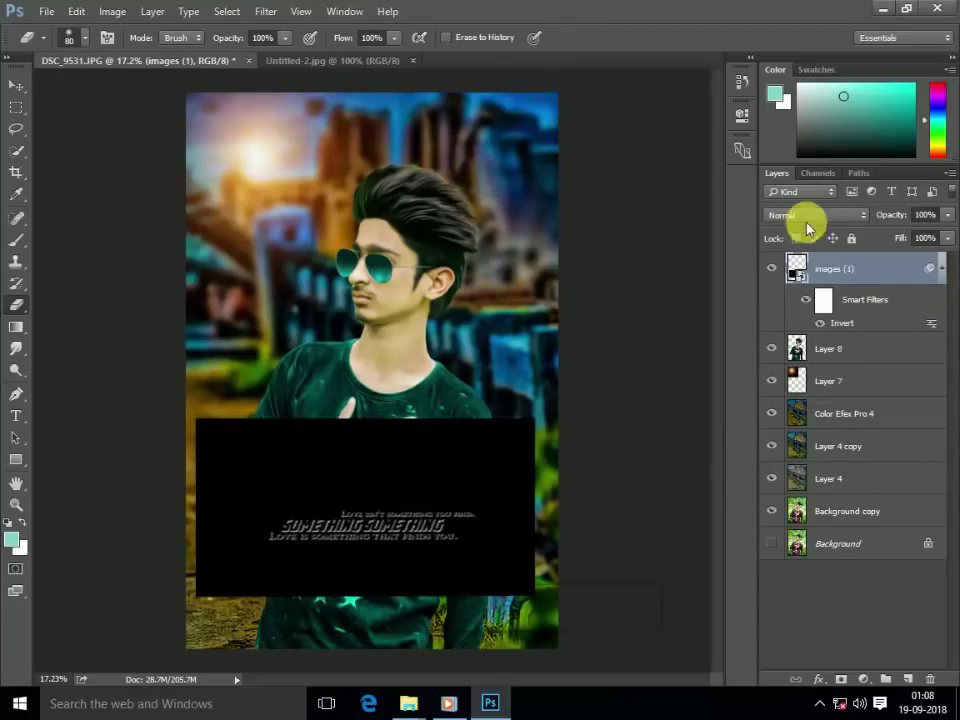
Set the quote text layer to Screen blending and move it to the image top.
left_click(808, 220)
left_click(789, 326)
left_click(16, 86)
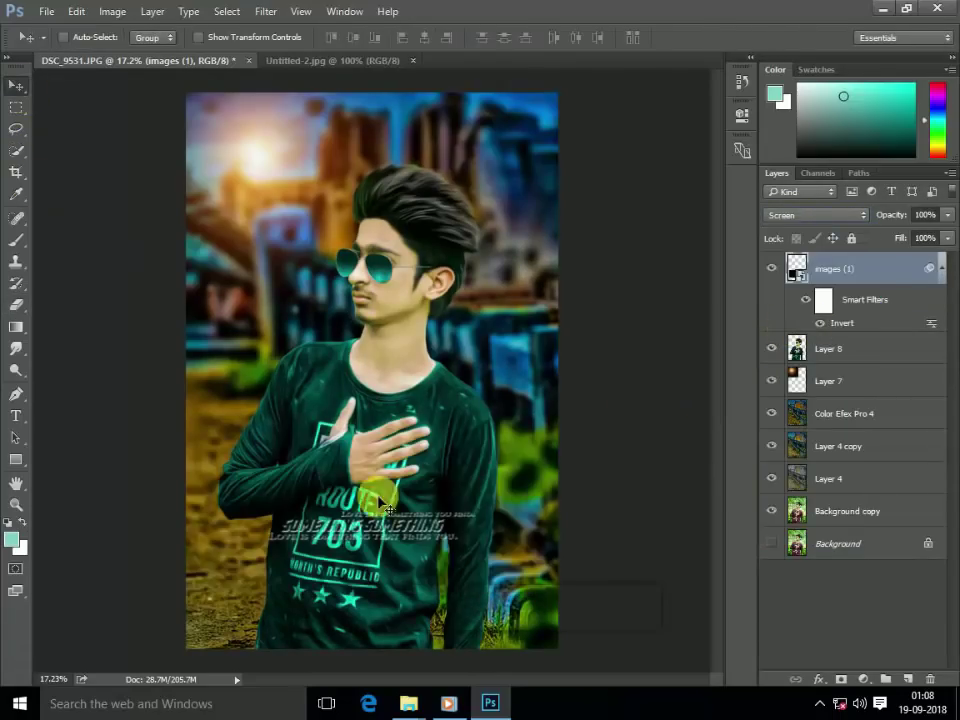
left_click_drag(373, 527, 381, 135)
key("ctrl+t")
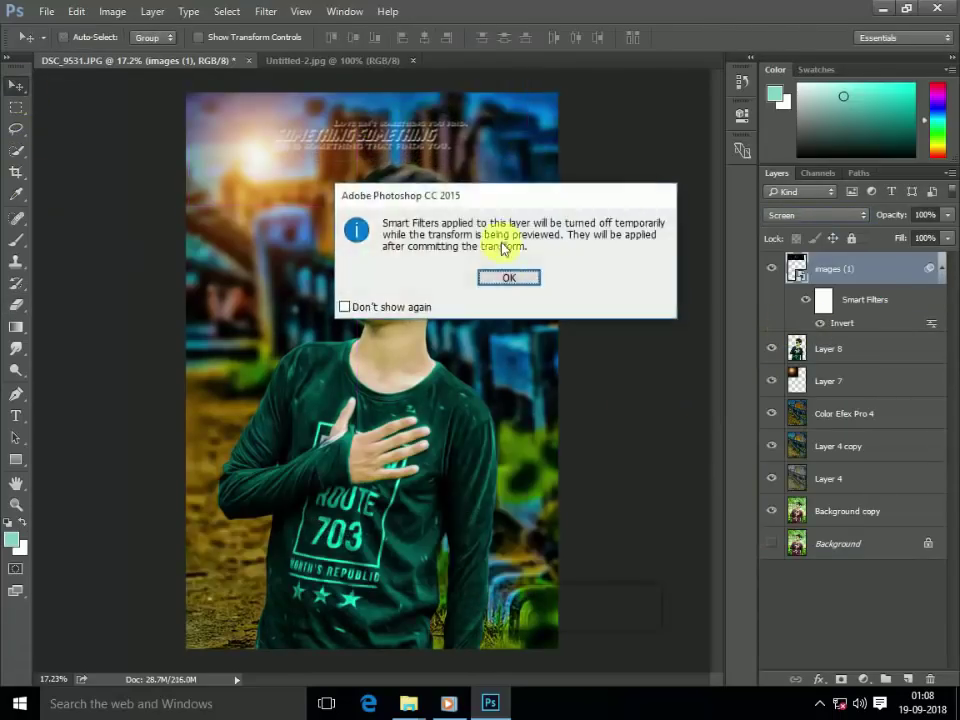
left_click(490, 277)
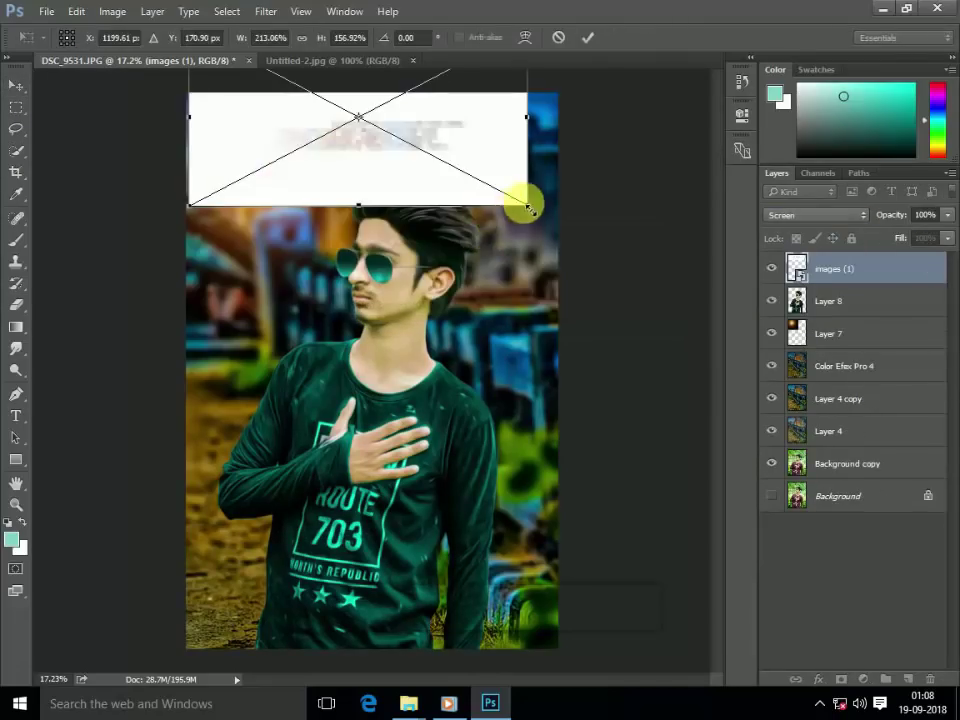
key("Return")
Try a brightening Curves adjustment, undo it, and move the quote text to the portrait's bottom.
key("ctrl+m")
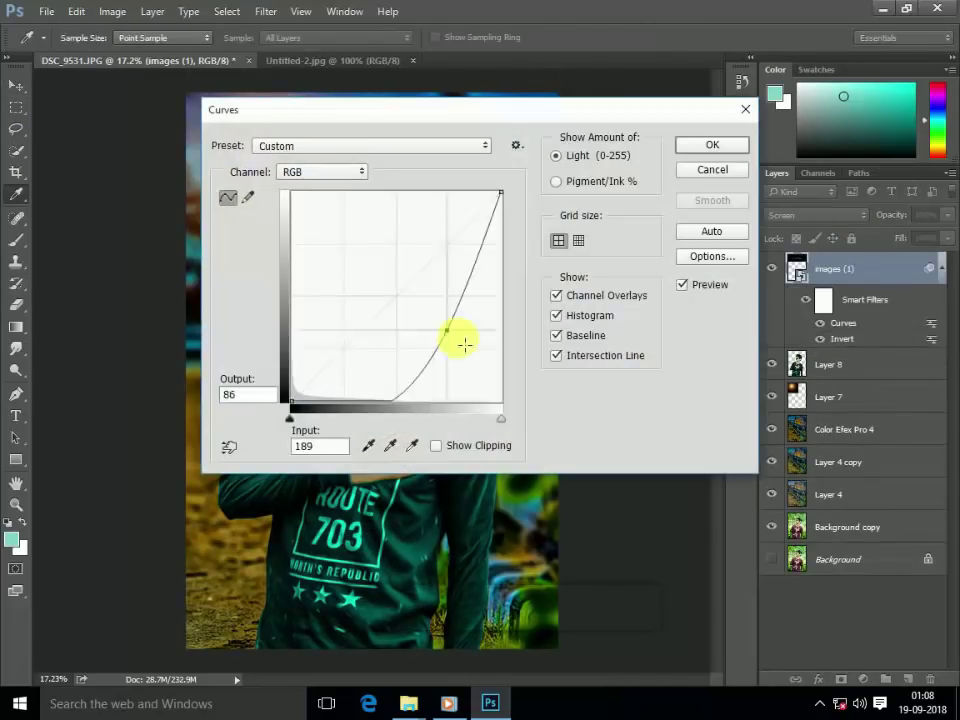
left_click_drag(465, 344, 336, 266)
key("Return")
key("ctrl+z")
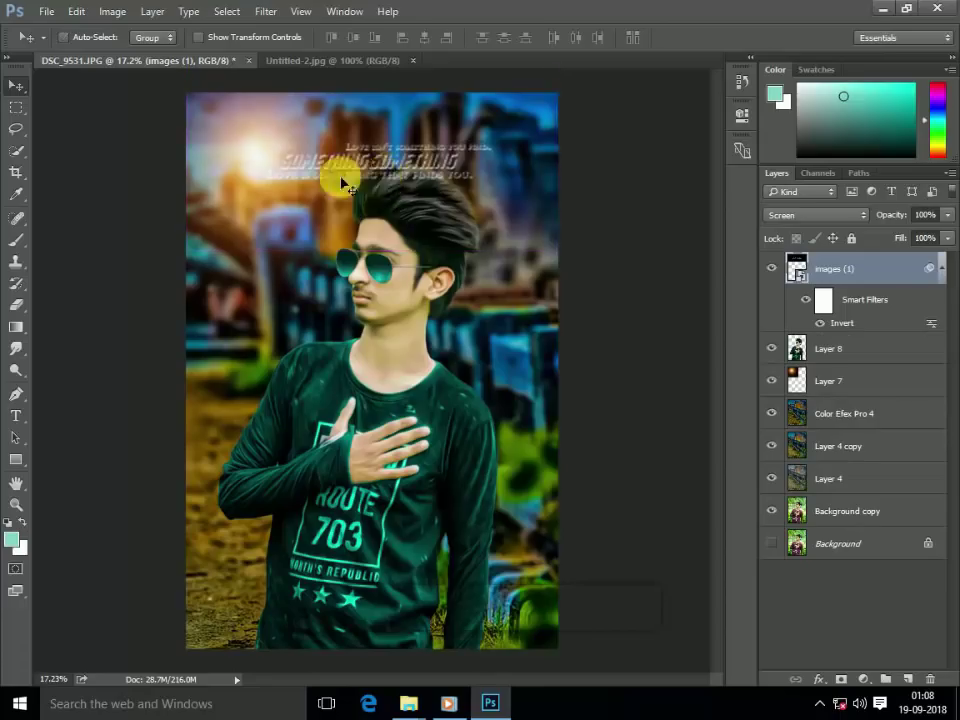
left_click_drag(343, 182, 355, 630)
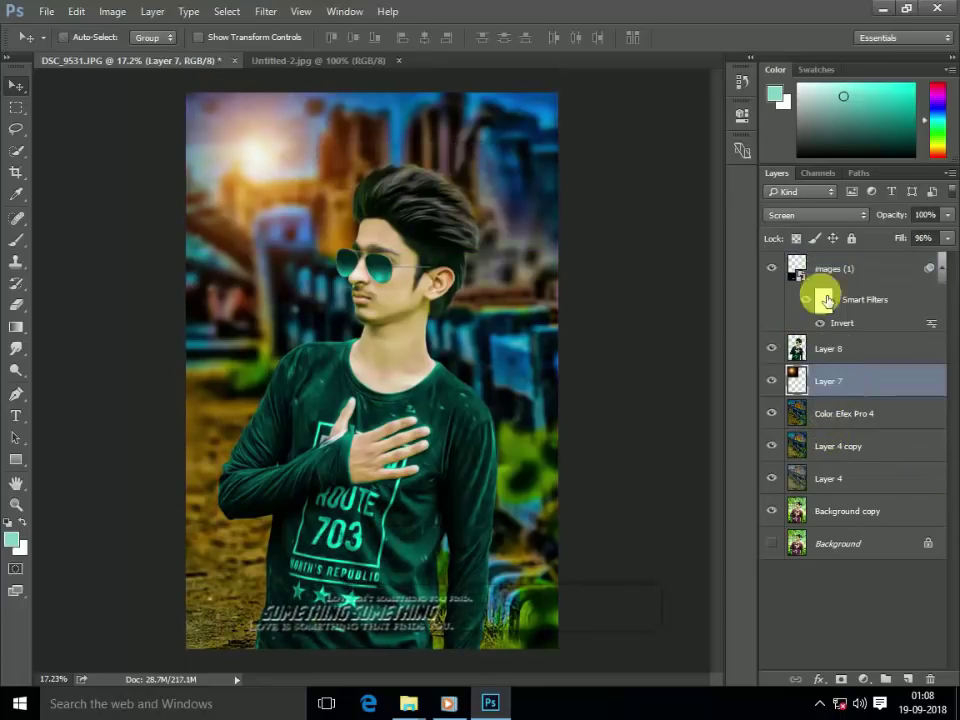
Duplicate Layer 8, hide the copy, and merge Layer 8, Layer 7 and Color Efex Pro 4.
left_click(771, 413)
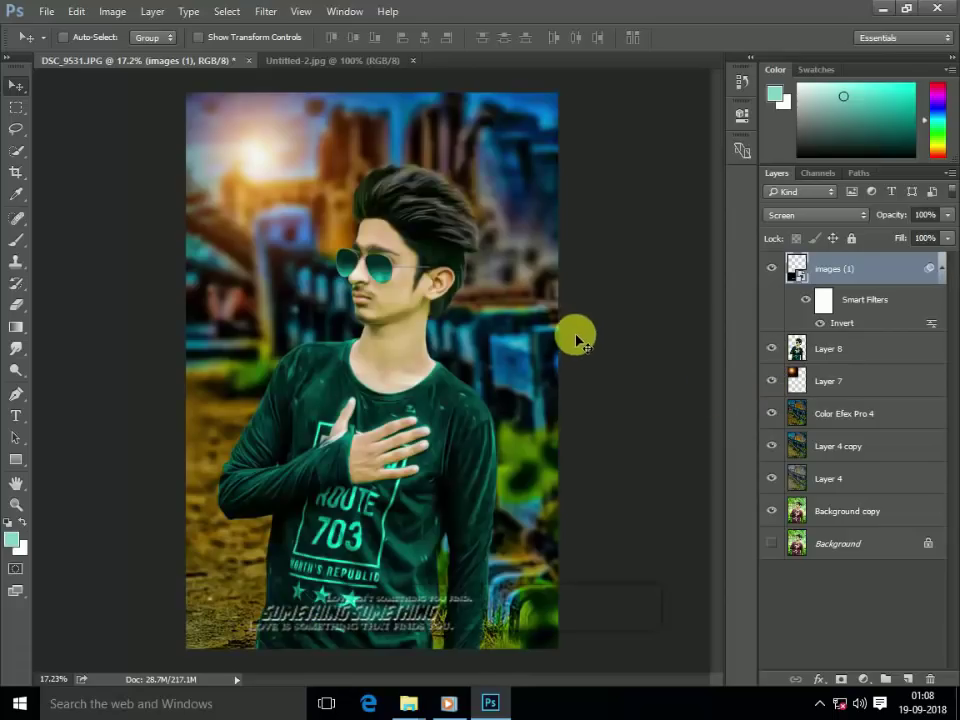
left_click(818, 345)
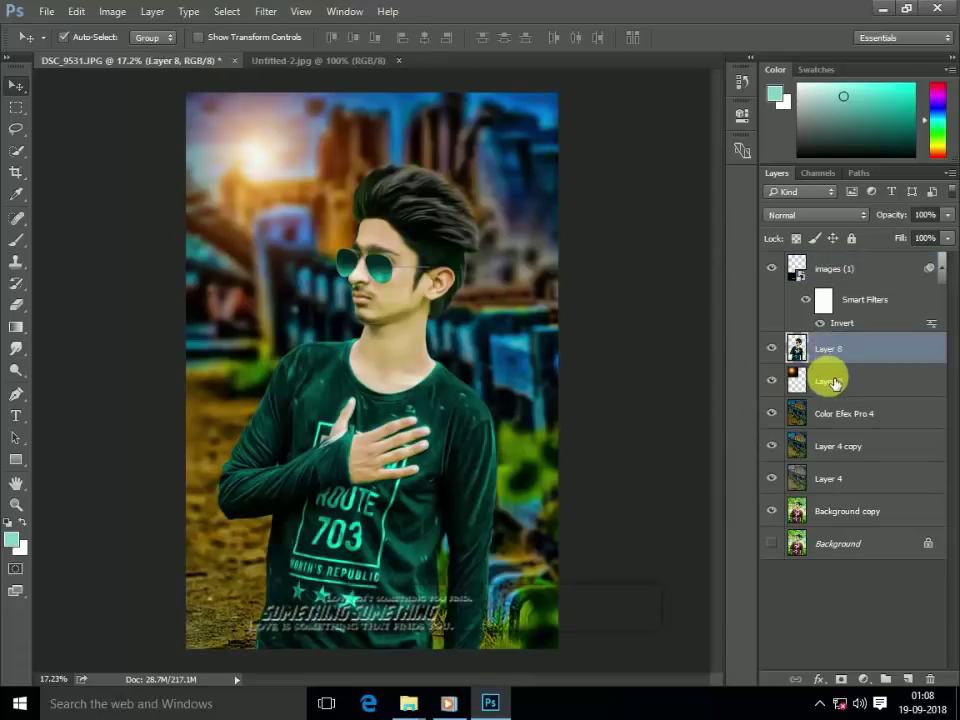
key("ctrl+j")
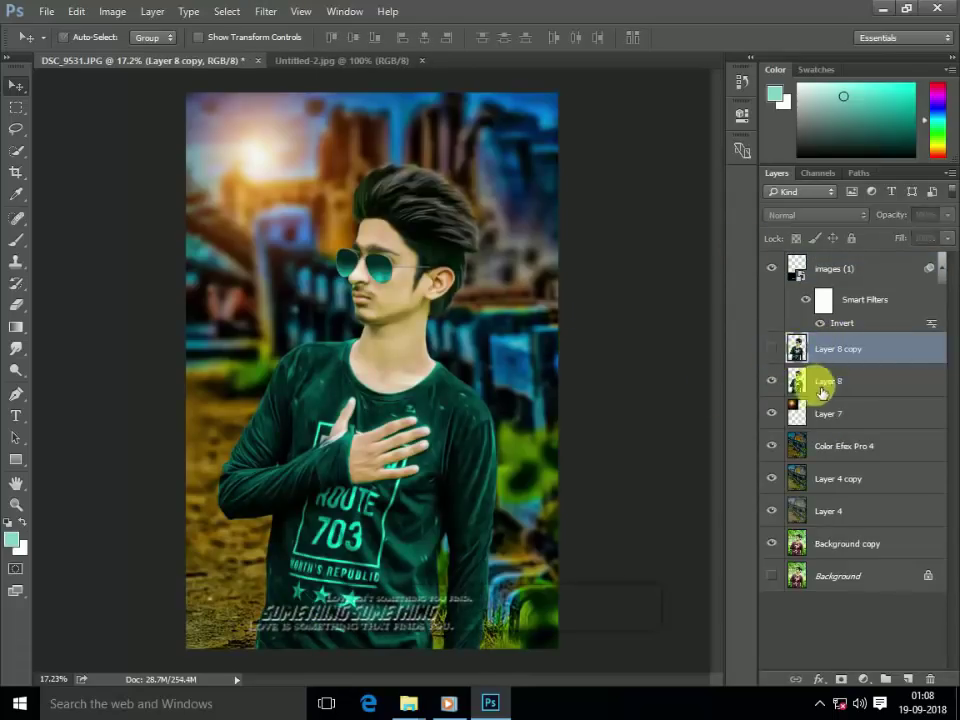
left_click(820, 445, "shift")
key("ctrl+e")
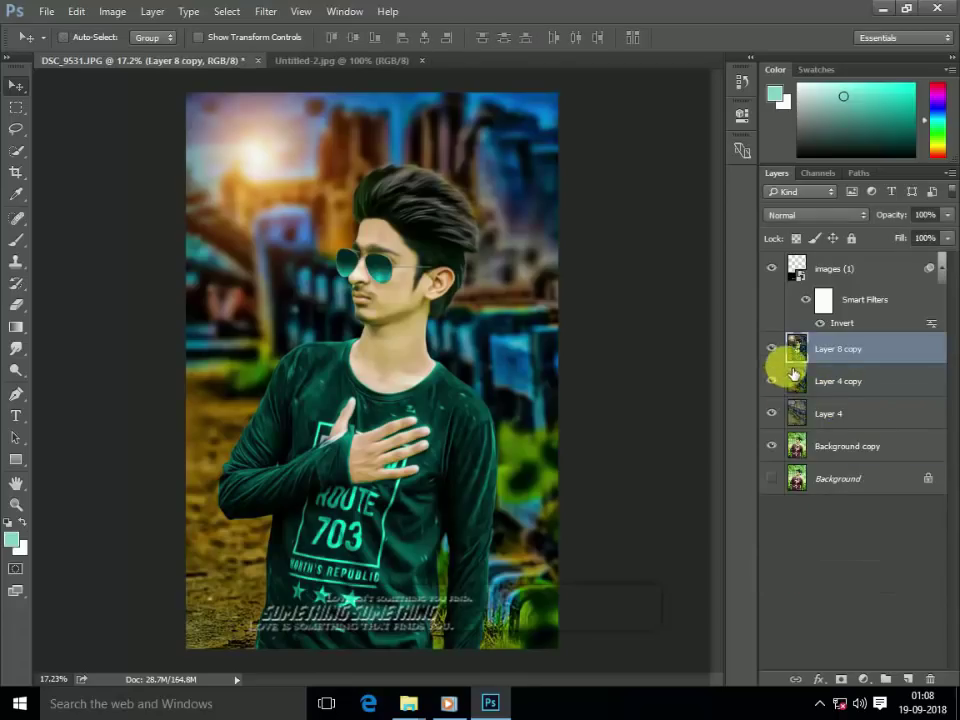
key("ctrl+z")
left_click(815, 383)
left_click(820, 445, "shift")
key("ctrl+e")
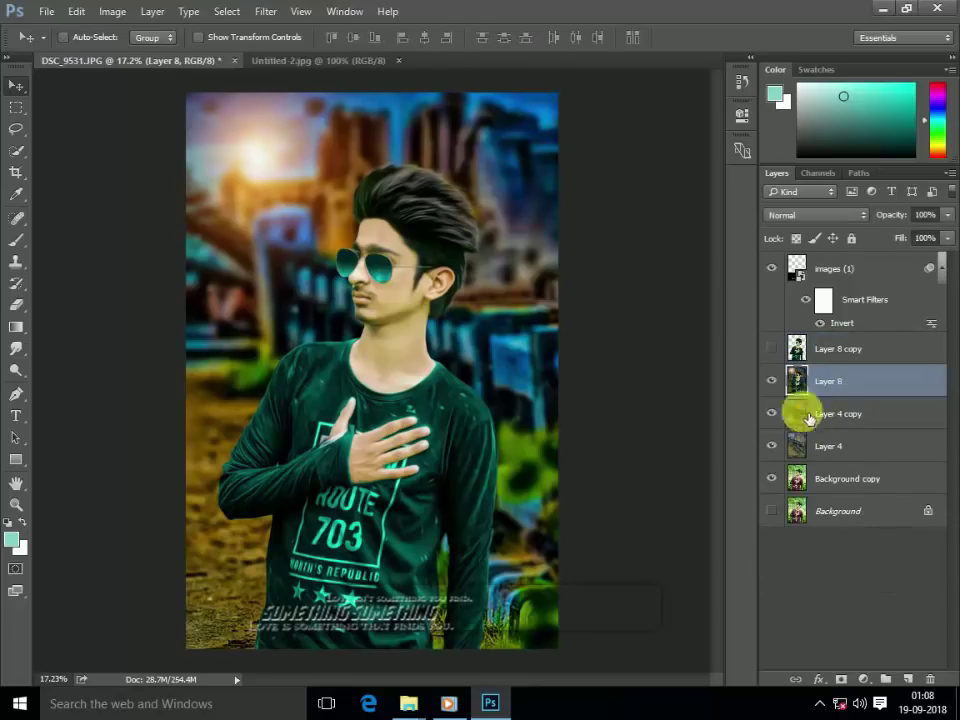
left_click(266, 11)
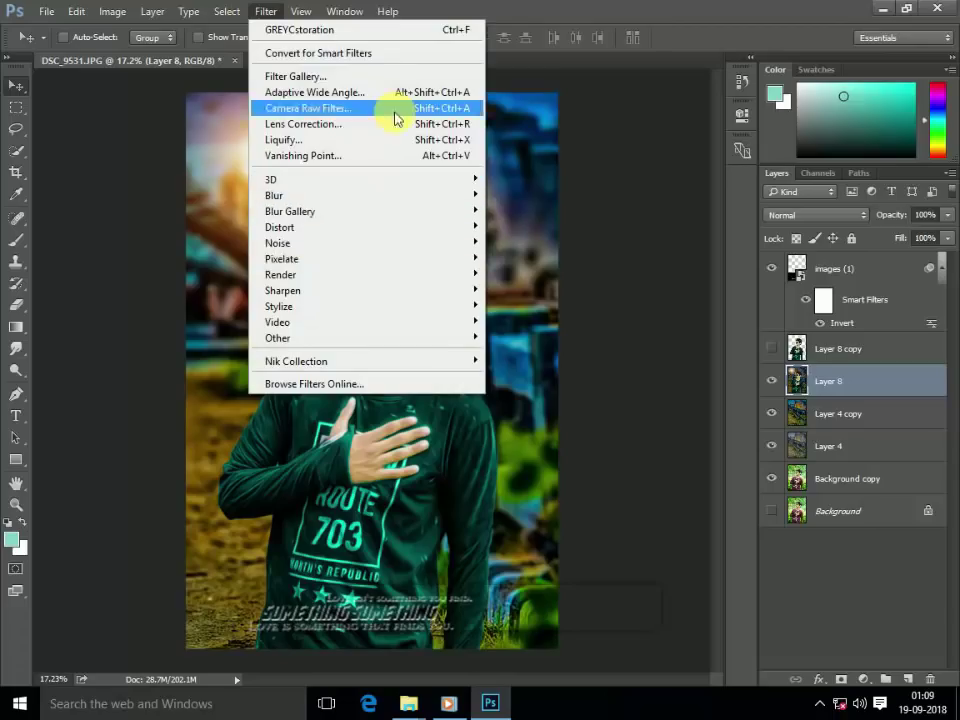
Grade Layer 8 in Camera Raw with Clarity +27, Blacks -10 and Oranges saturation -13.
left_click(350, 108)
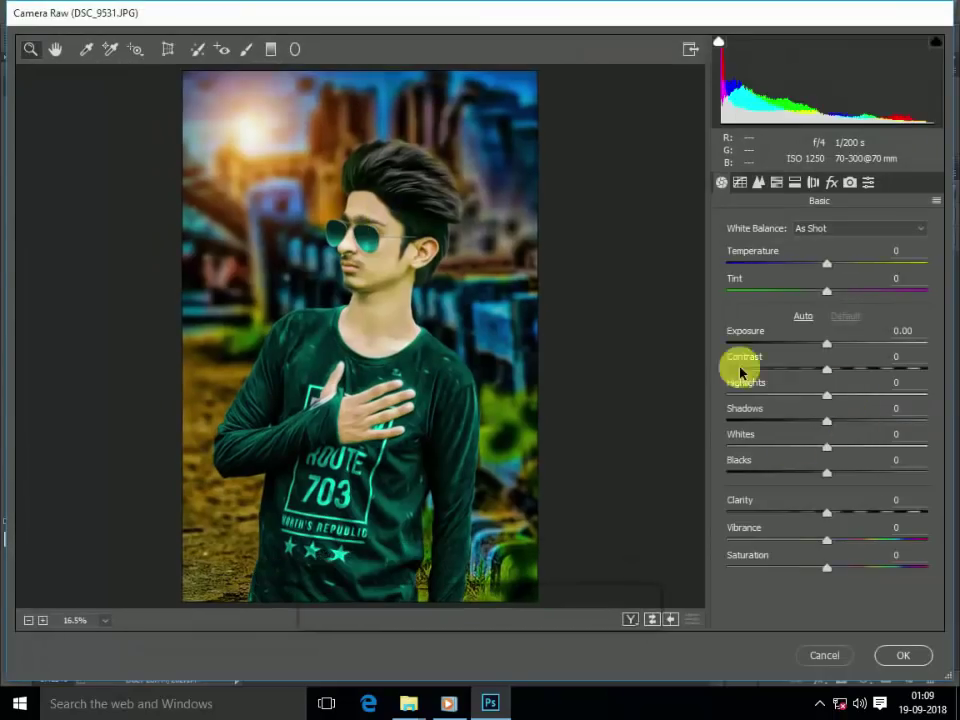
left_click_drag(856, 523, 859, 520)
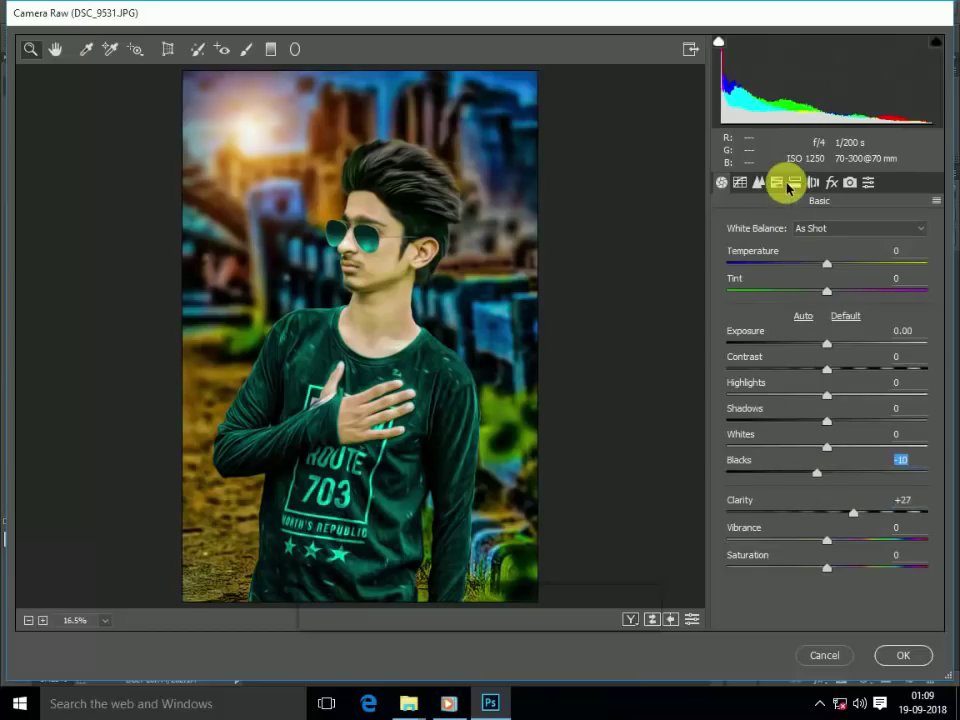
left_click_drag(828, 344, 834, 344)
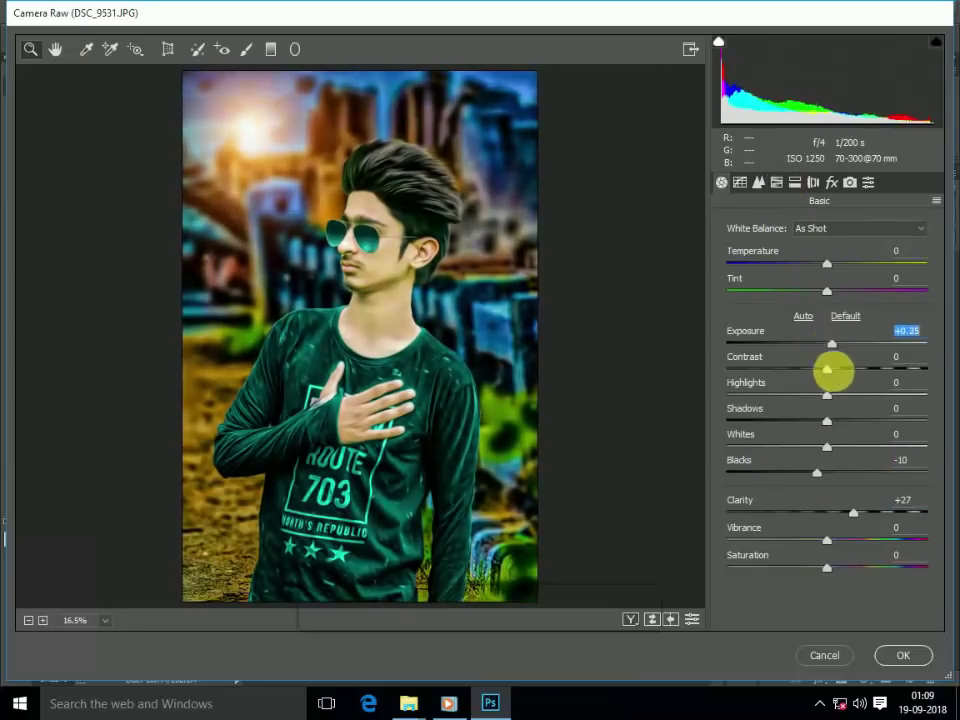
type("110")
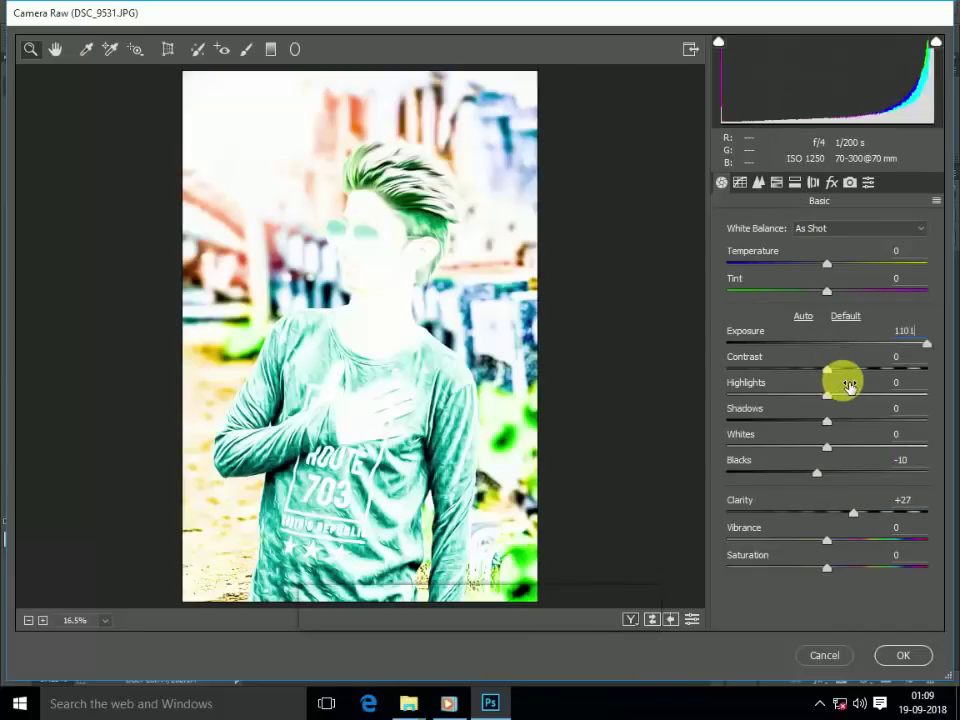
key("Return")
left_click(776, 182)
left_click(794, 182)
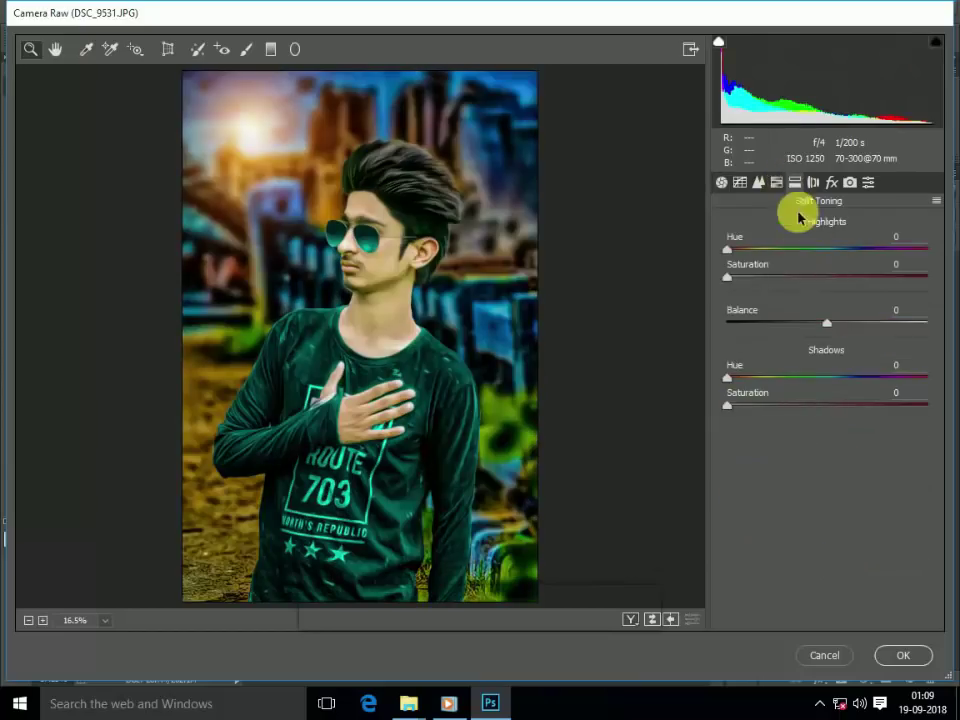
left_click(776, 182)
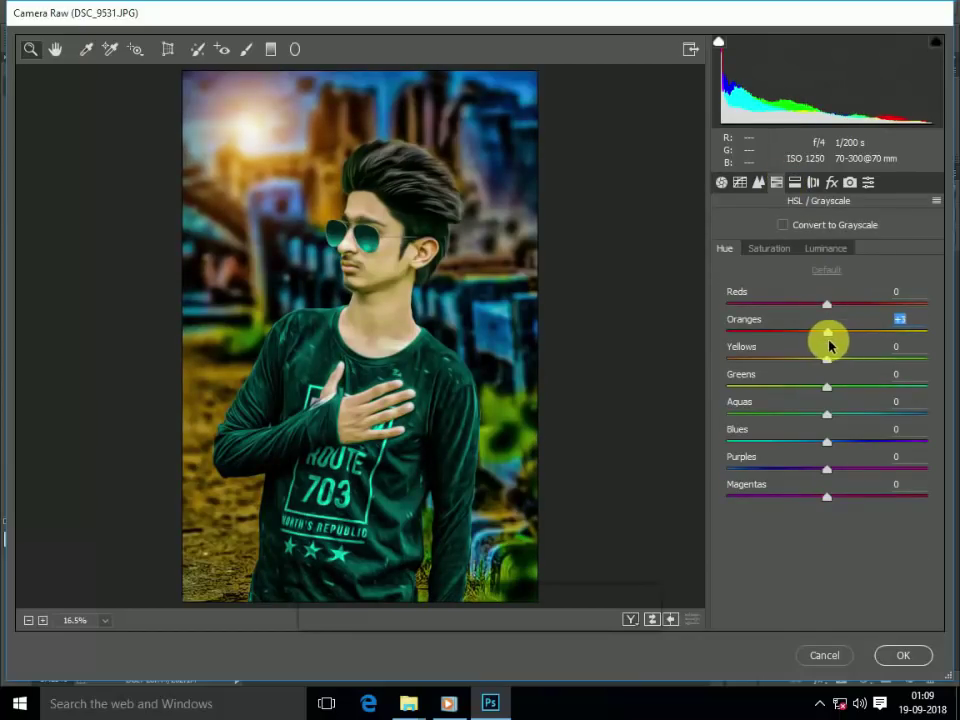
left_click(769, 248)
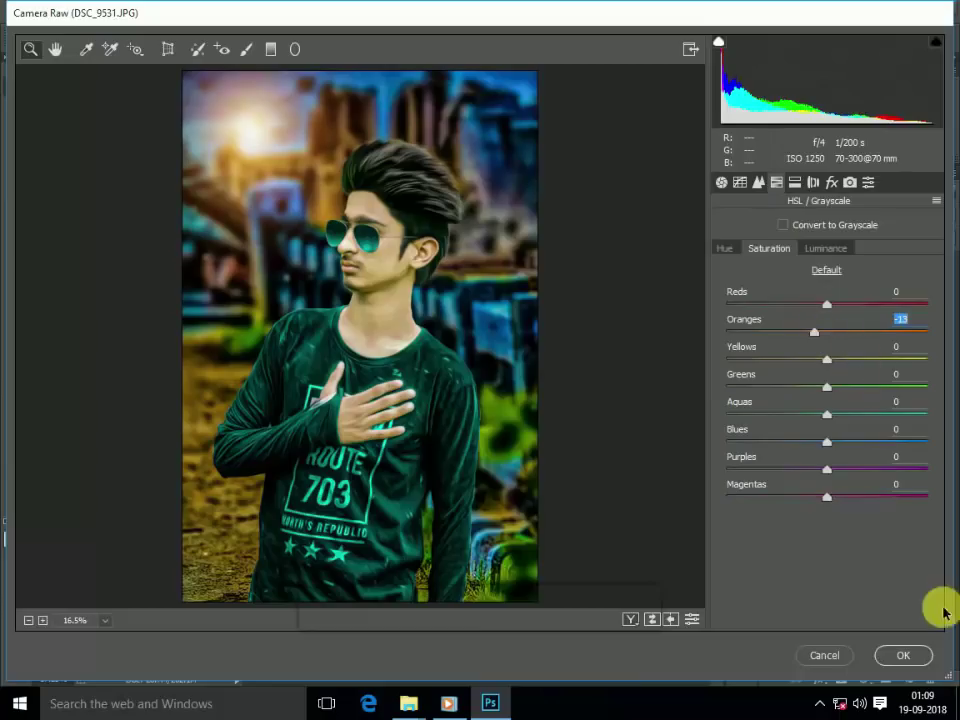
left_click(912, 655)
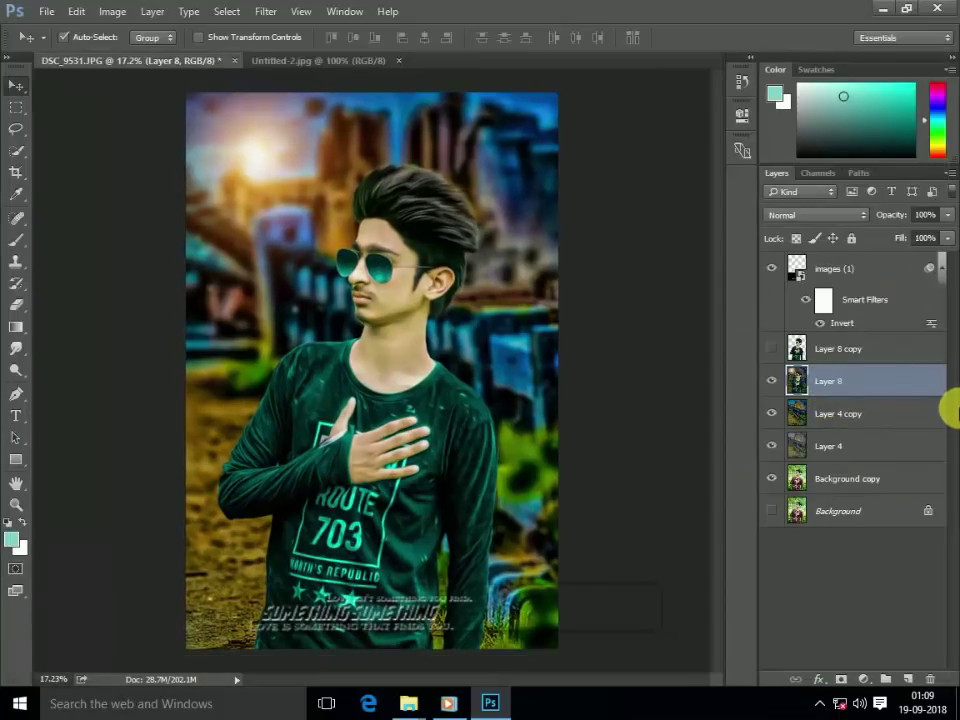
Duplicate Layer 8.
scroll(410, 290, "up", 3)
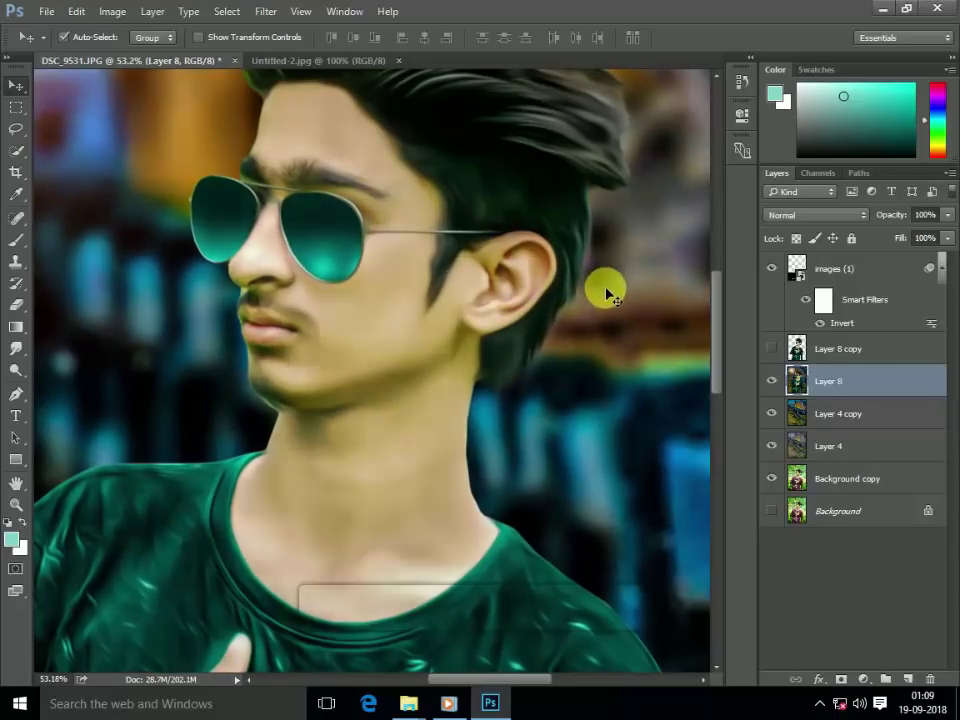
key("ctrl")
scroll(428, 330, "down", 3)
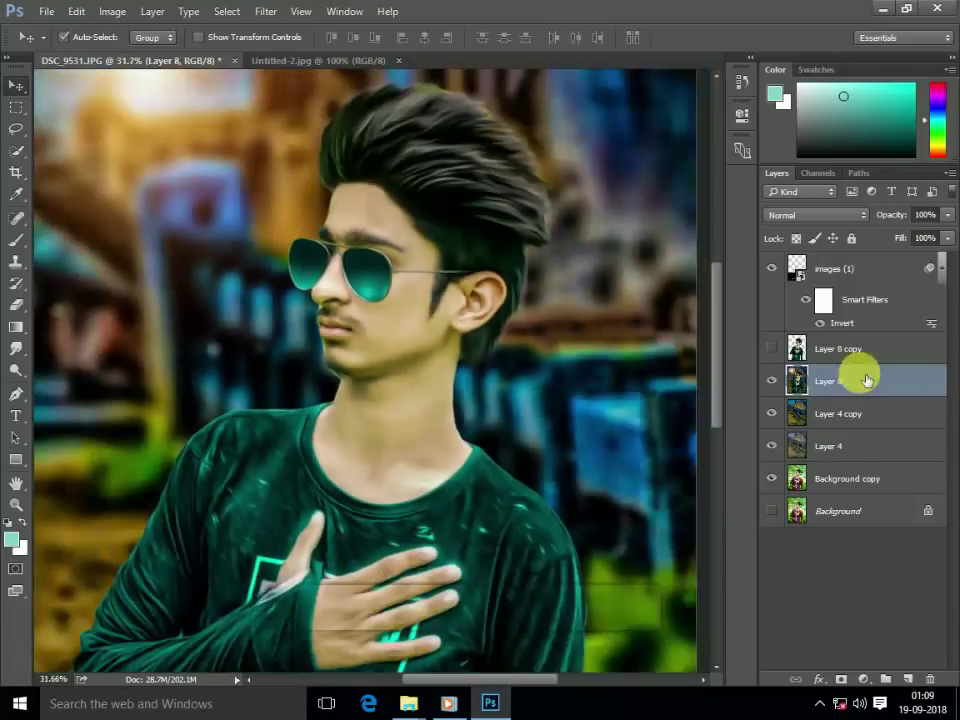
key("ctrl+j")
left_click(300, 11)
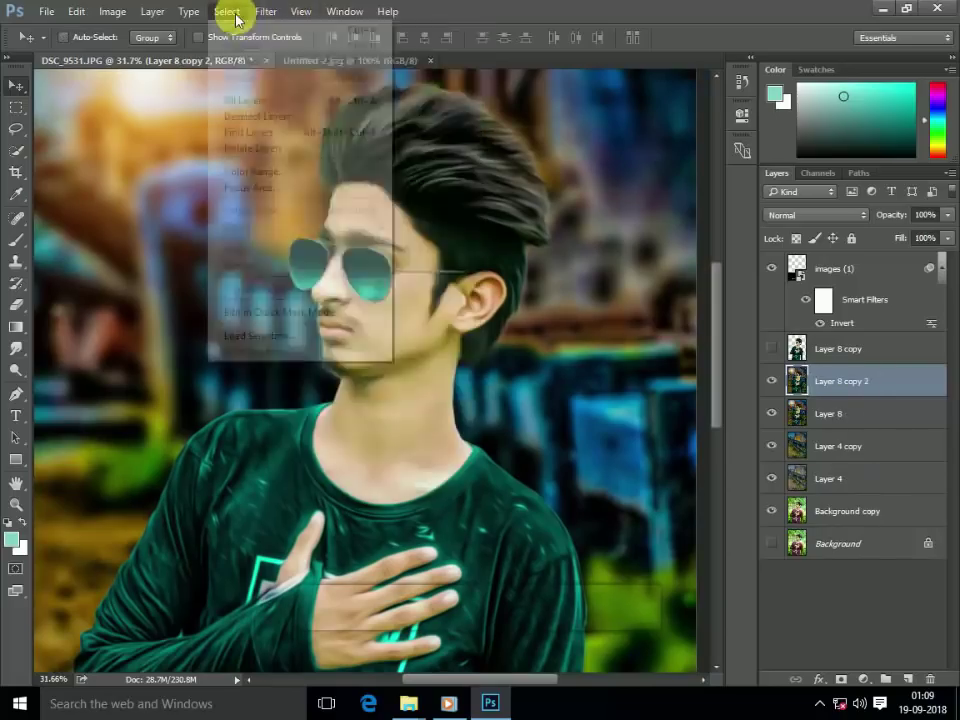
left_click(265, 11)
left_click(485, 182)
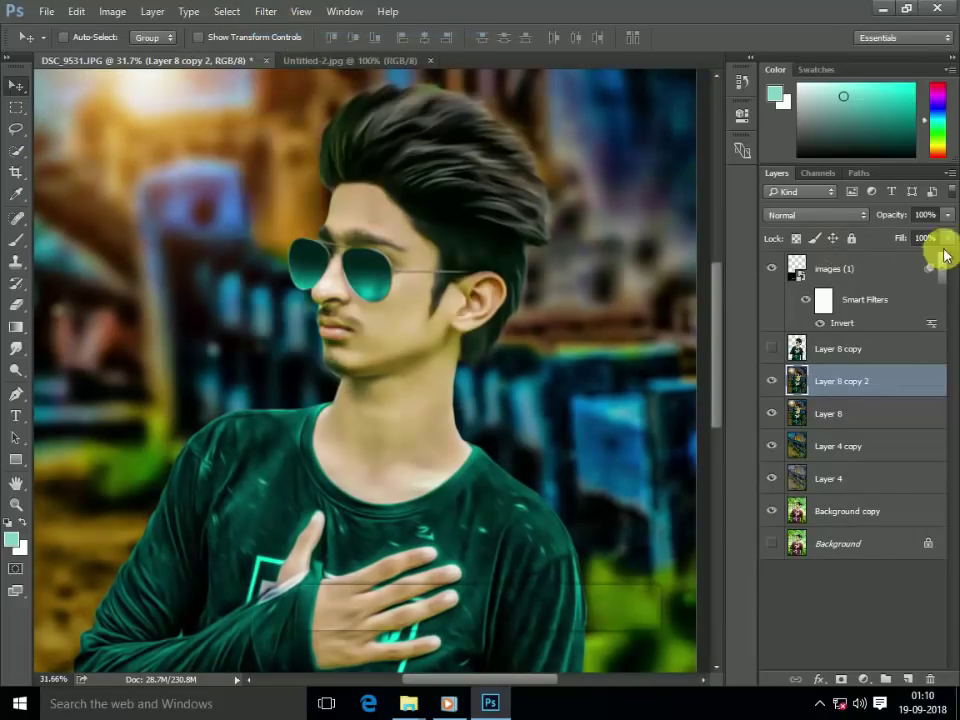
Set the copy's opacity to 43% and merge it with Layer 8.
left_click(947, 214)
left_click(780, 383)
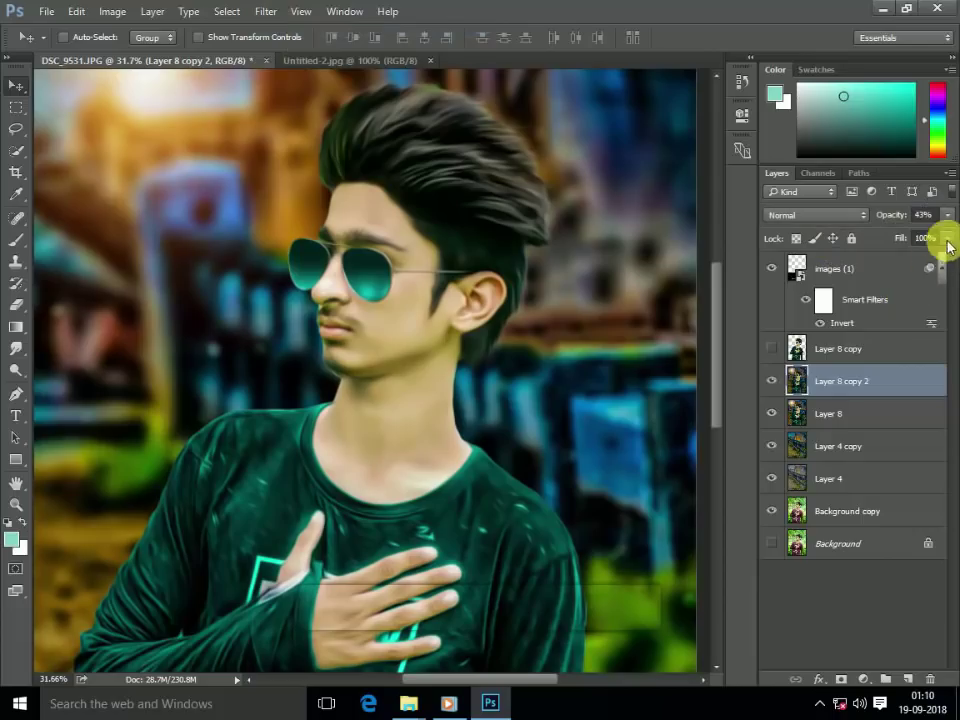
left_click(857, 413, "ctrl")
key("ctrl+e")
Add a Camera Raw post-crop vignette of about -38 Amount to Layer 8 copy 2.
left_click(277, 11)
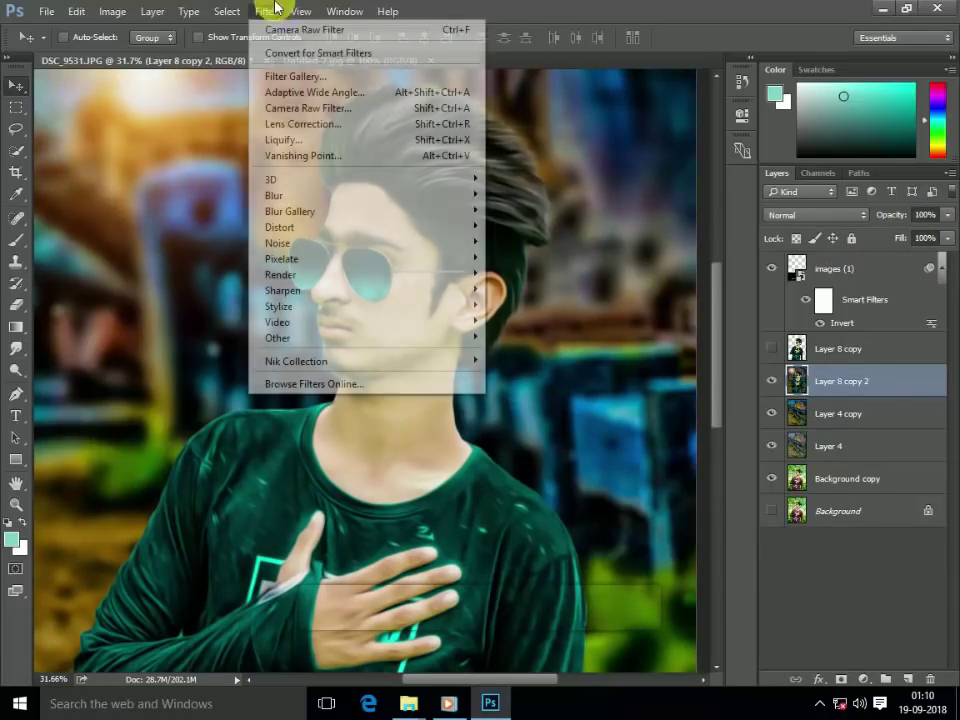
left_click(300, 29)
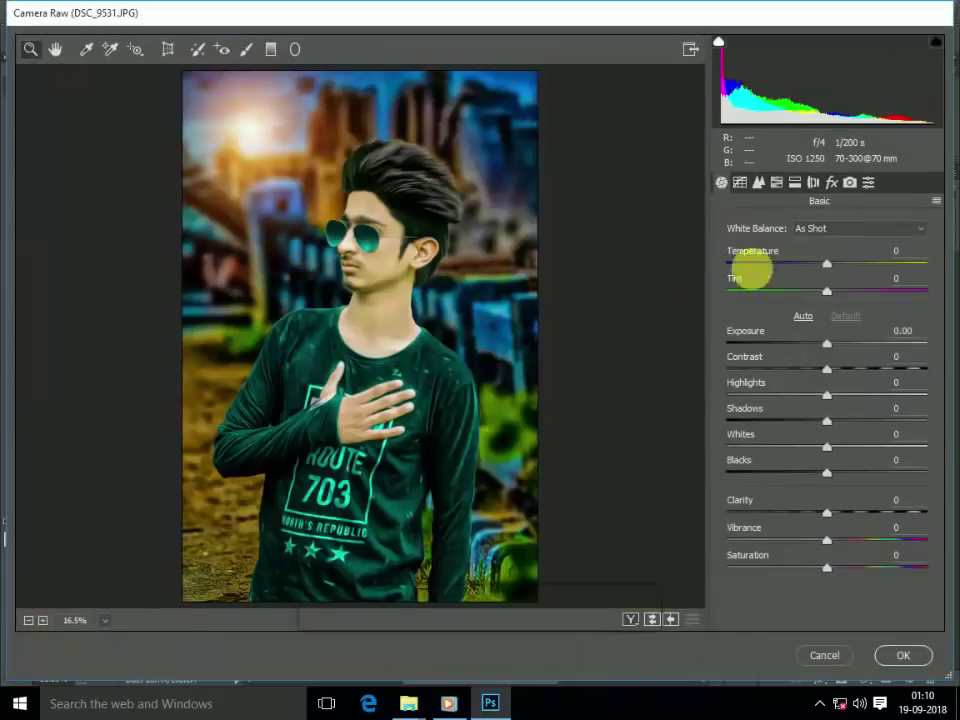
left_click(831, 183)
left_click_drag(826, 457, 800, 455)
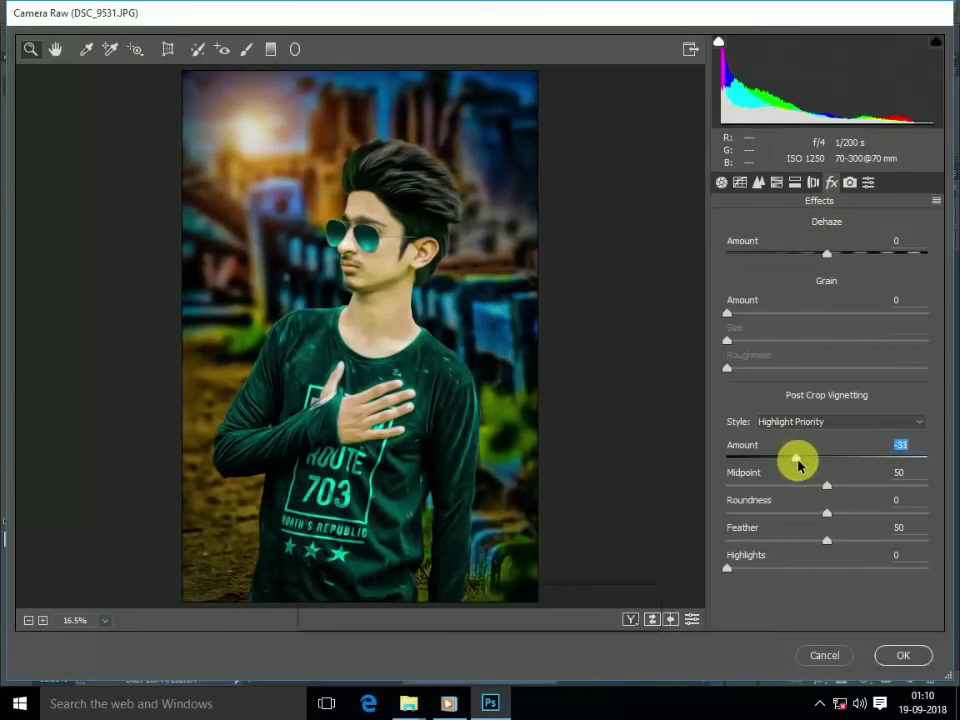
left_click(900, 655)
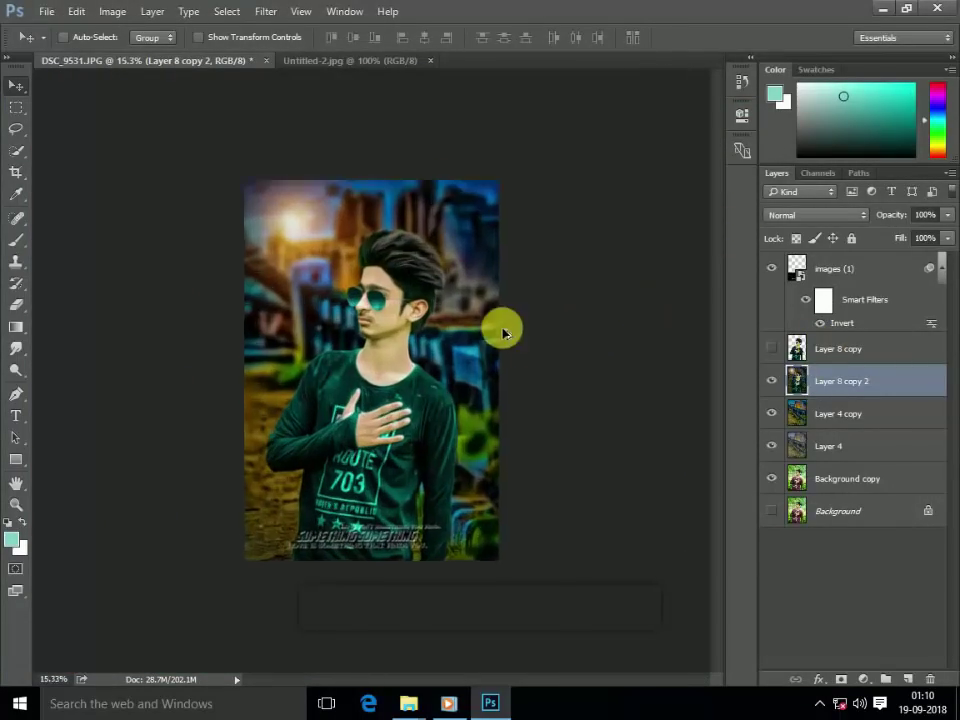
scroll(501, 326, "up", 5)
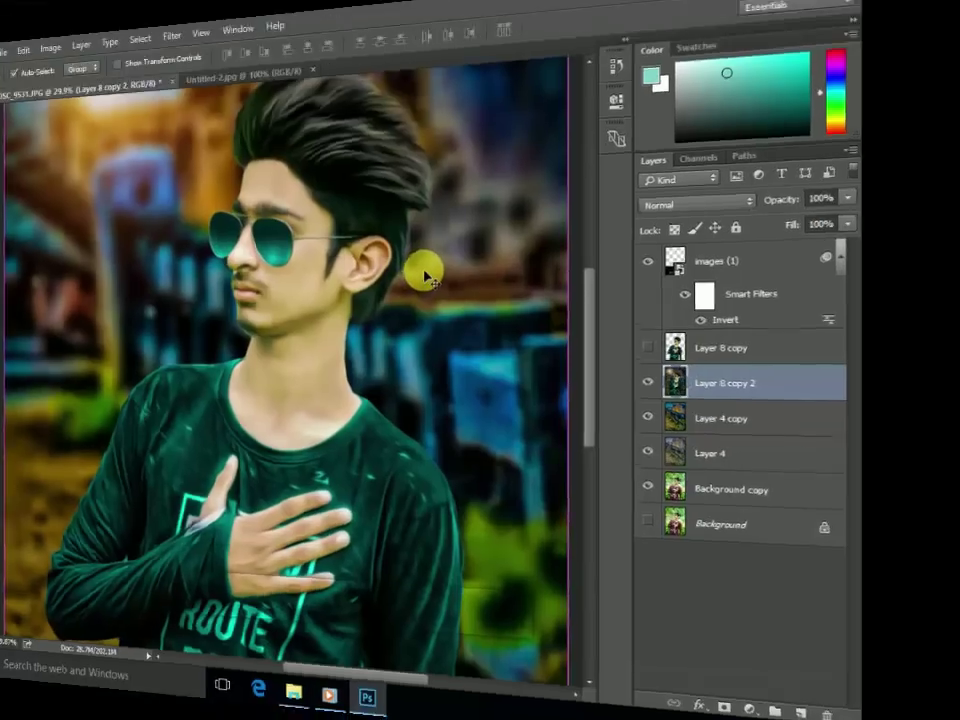